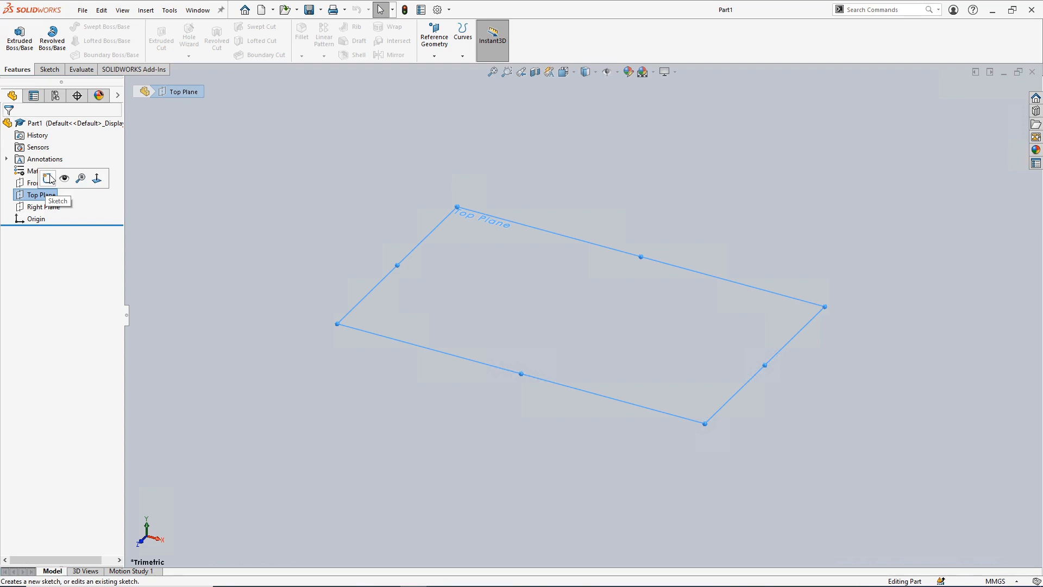
# Step: Start a sketch on the Top Plane
pyautogui.click(48, 179)
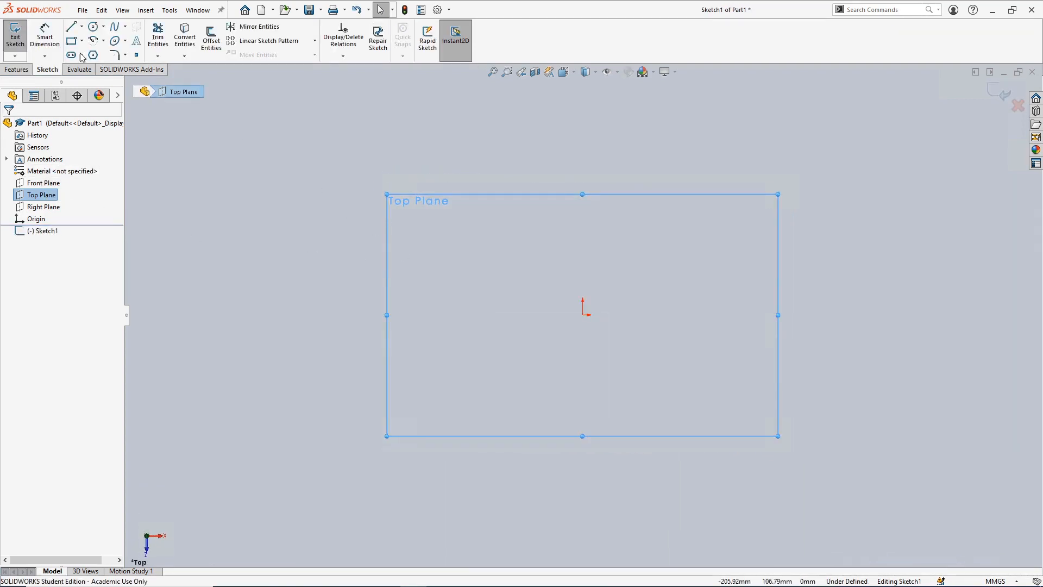
pyautogui.click(74, 32)
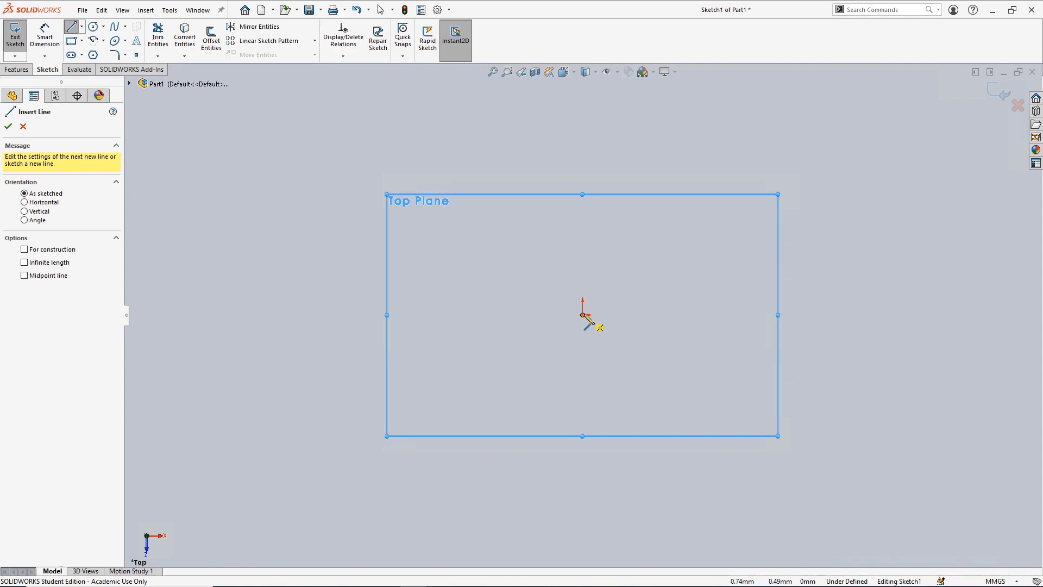
pyautogui.click(583, 315)
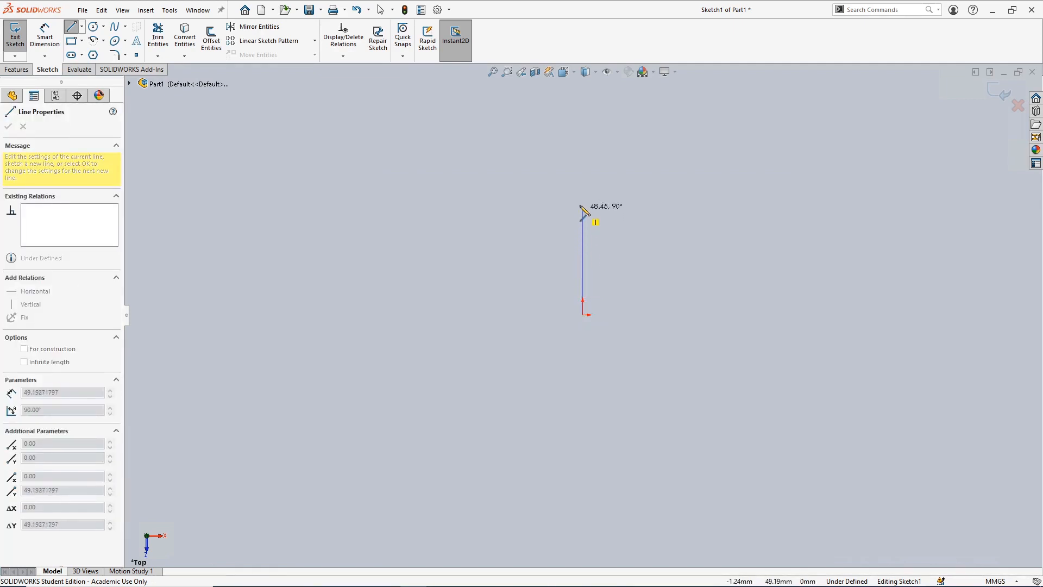
pyautogui.click(582, 186)
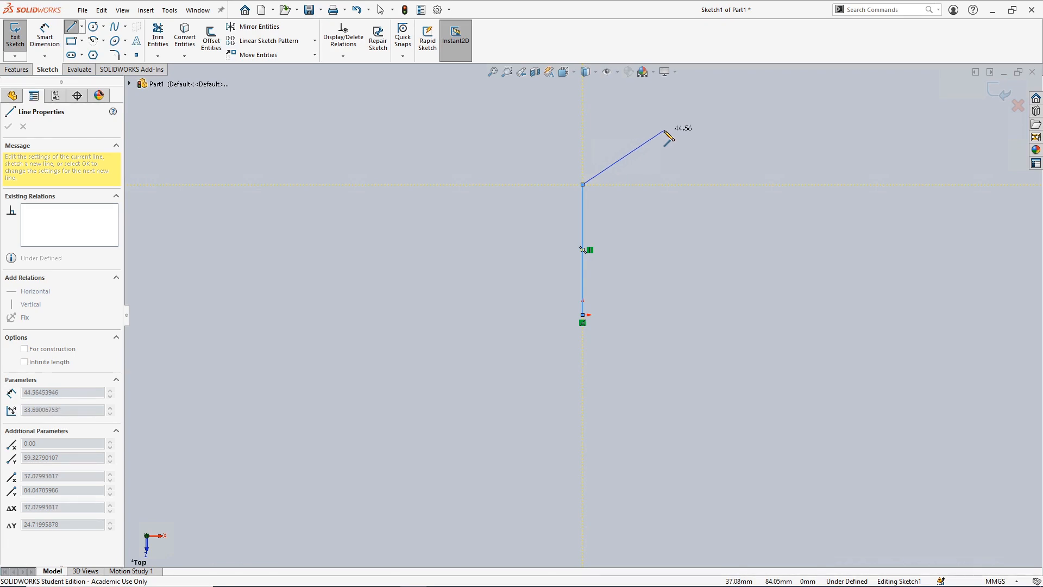
pyautogui.doubleClick(583, 185)
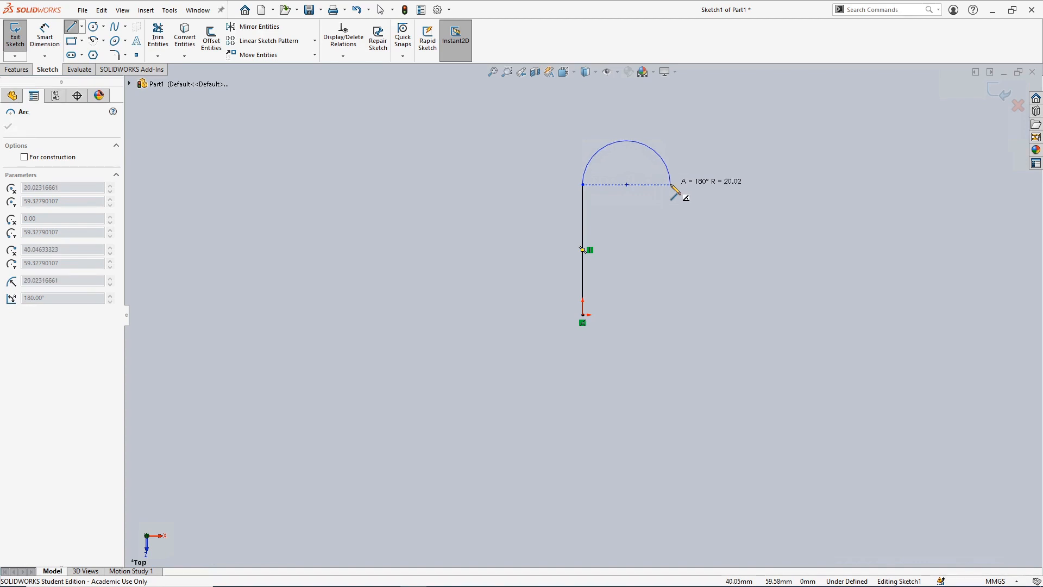
pyautogui.press('Escape')
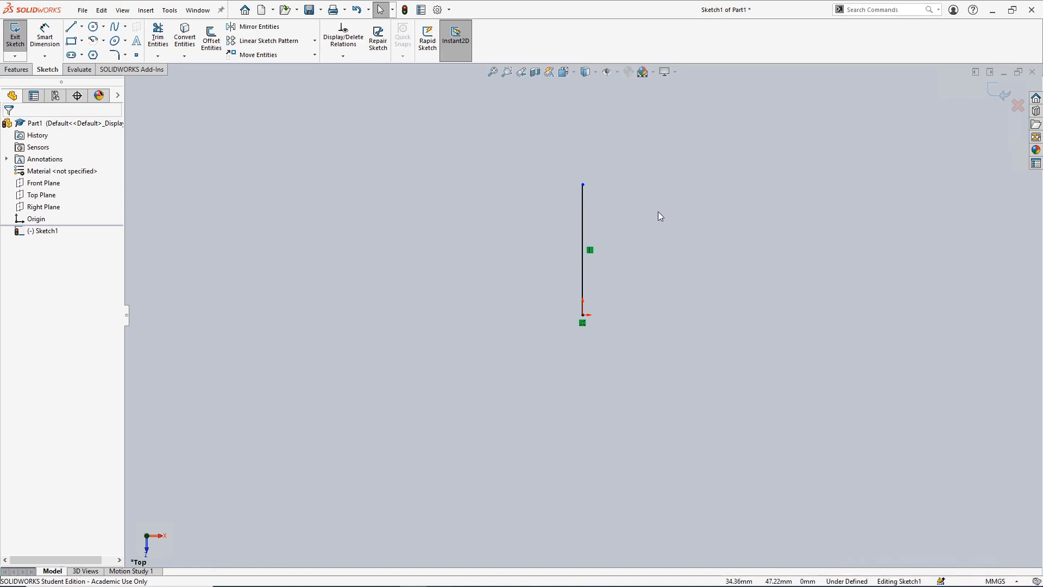
pyautogui.hotkey('ctrl', 'z')
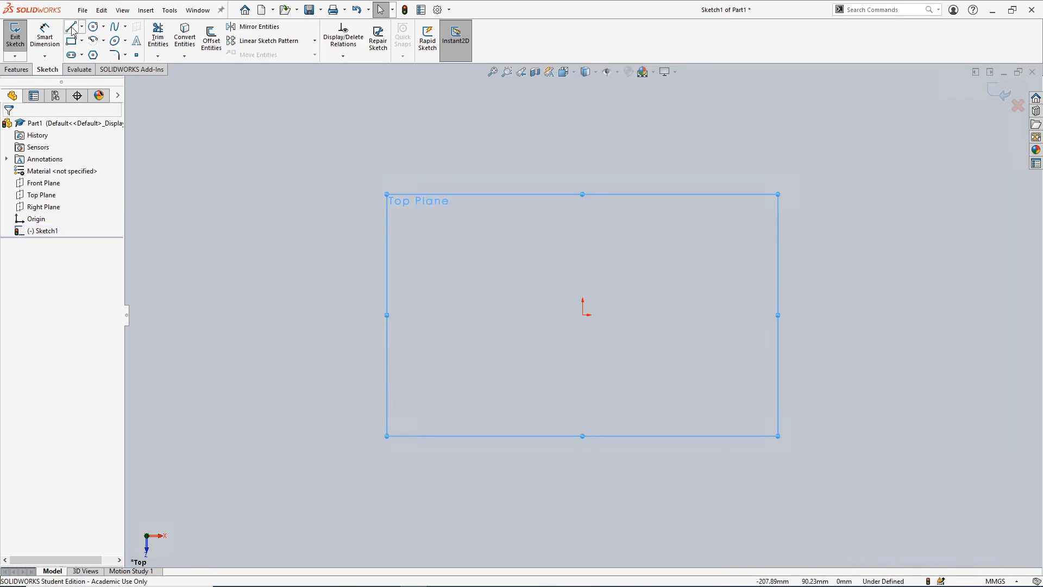
# Step: Sketch a vertical line about 58 mm long up from the origin, ending in a tangent 180° arc of about 19 mm radius
pyautogui.click(73, 30)
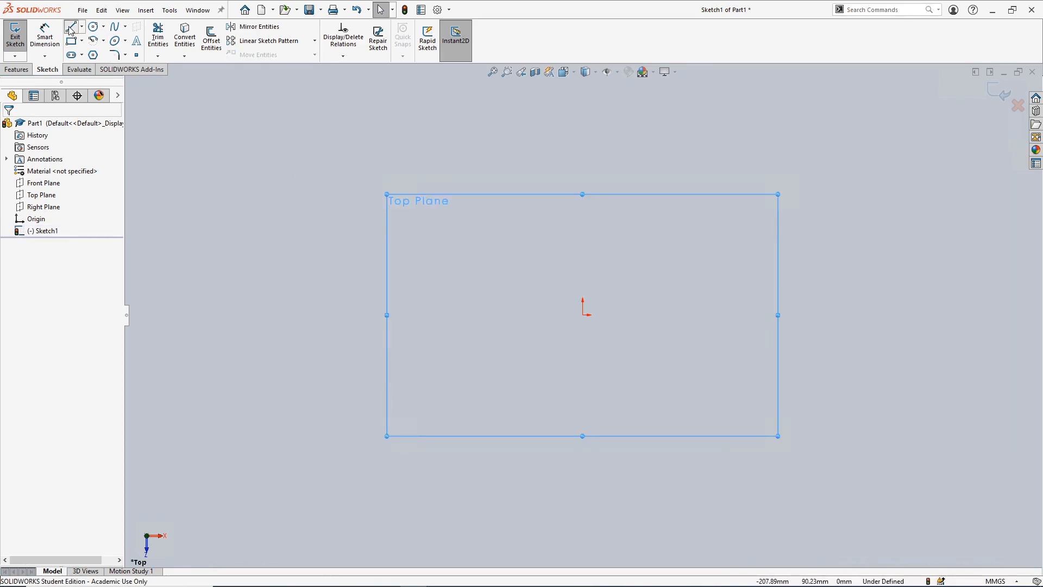
pyautogui.click(583, 315)
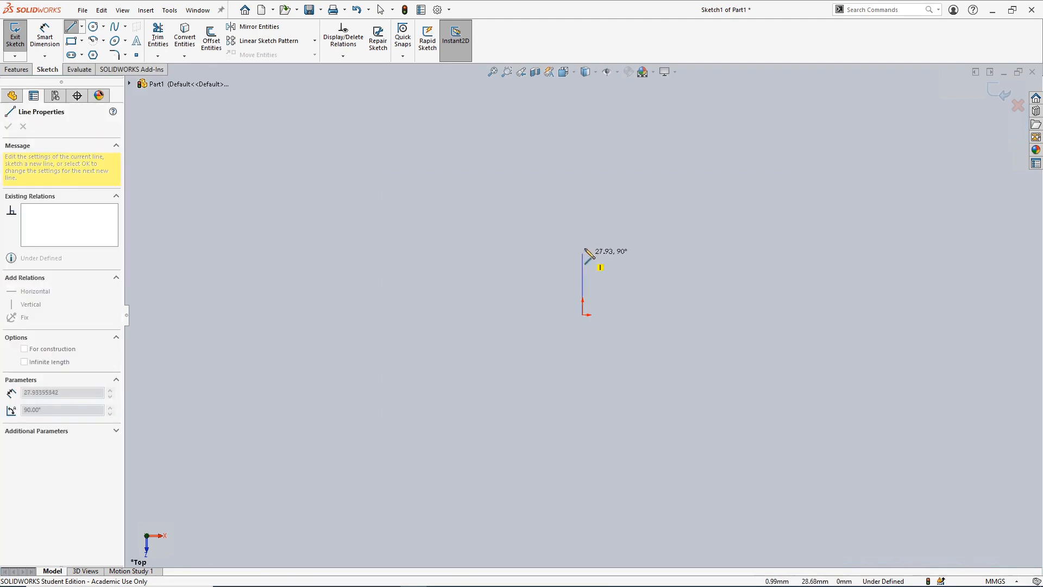
pyautogui.click(583, 187)
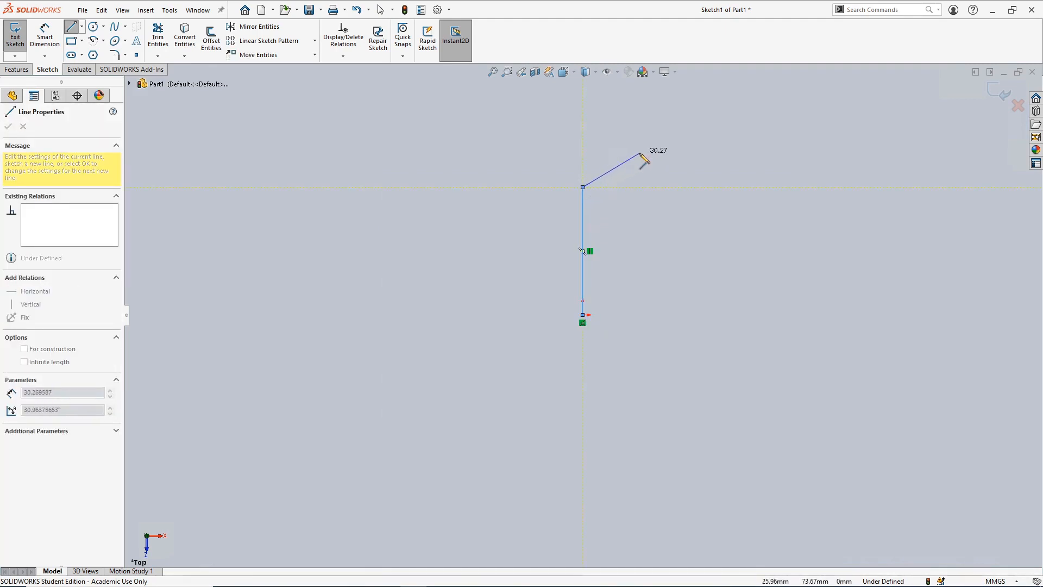
pyautogui.click(582, 186)
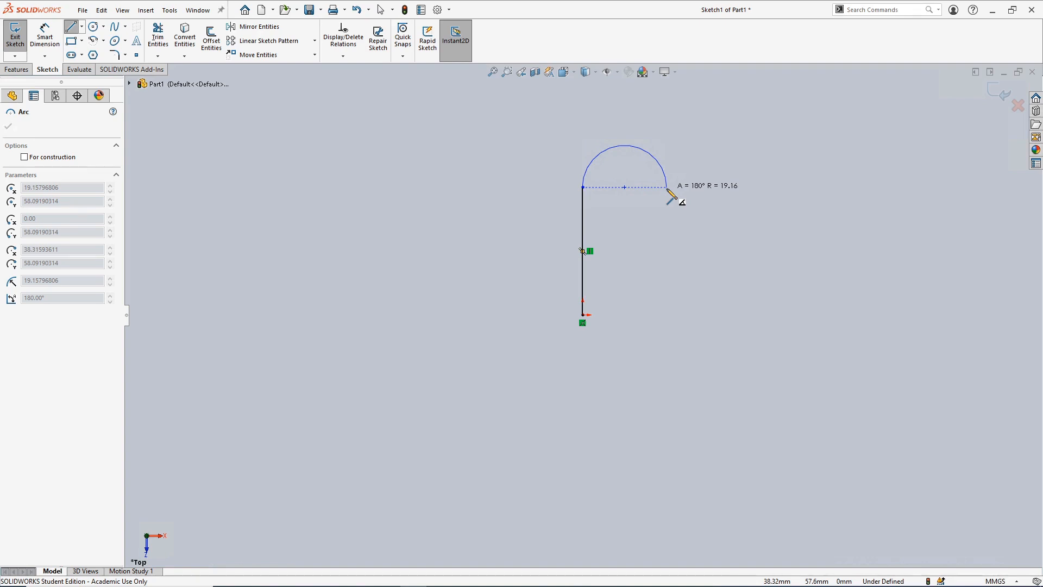
pyautogui.click(668, 188)
pyautogui.press('Escape')
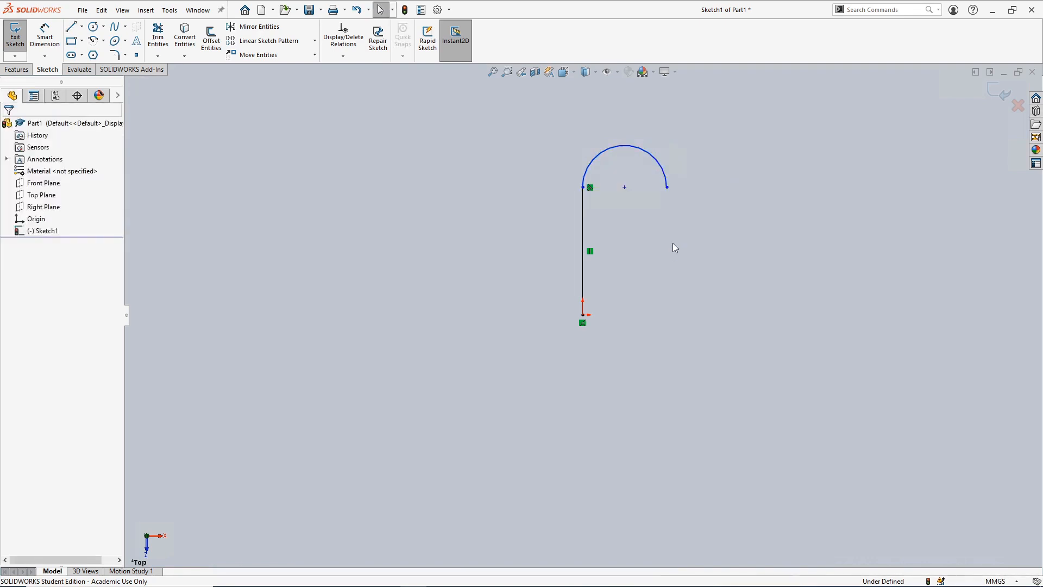
# Step: Dimension the vertical line's length as 100 mm
pyautogui.keyDown('ctrl'); pyautogui.moveTo(504, 164); pyautogui.dragTo(473, 205, button='middle'); pyautogui.keyUp('ctrl')
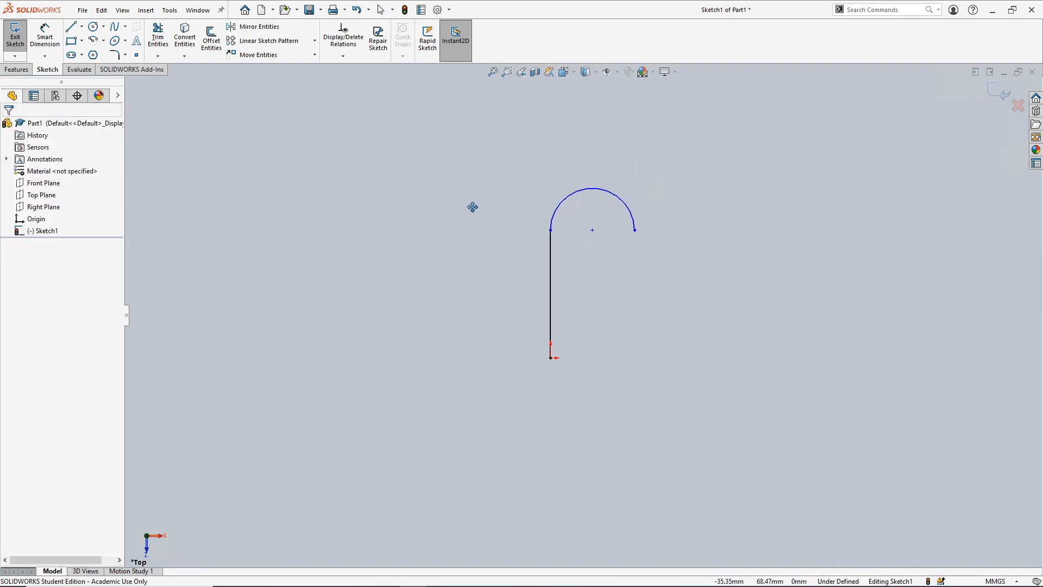
pyautogui.click(59, 38)
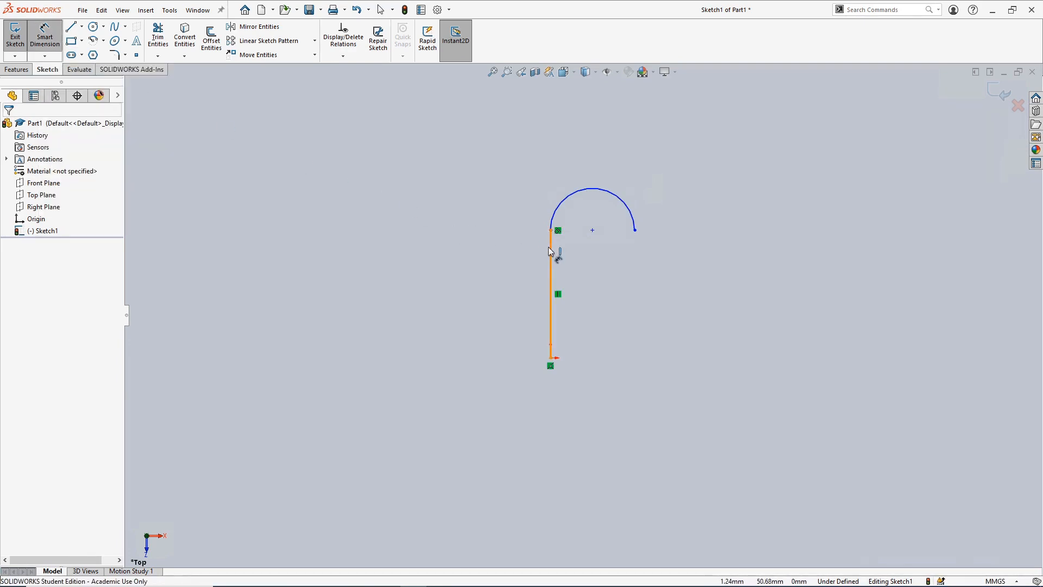
pyautogui.click(550, 248)
pyautogui.click(478, 267)
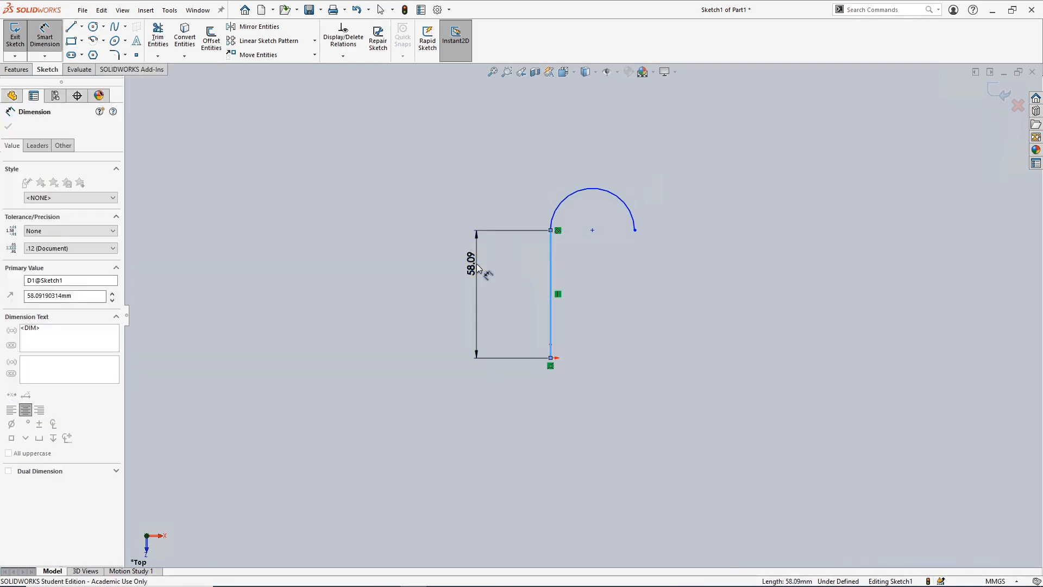
pyautogui.write('100')
pyautogui.press('Return')
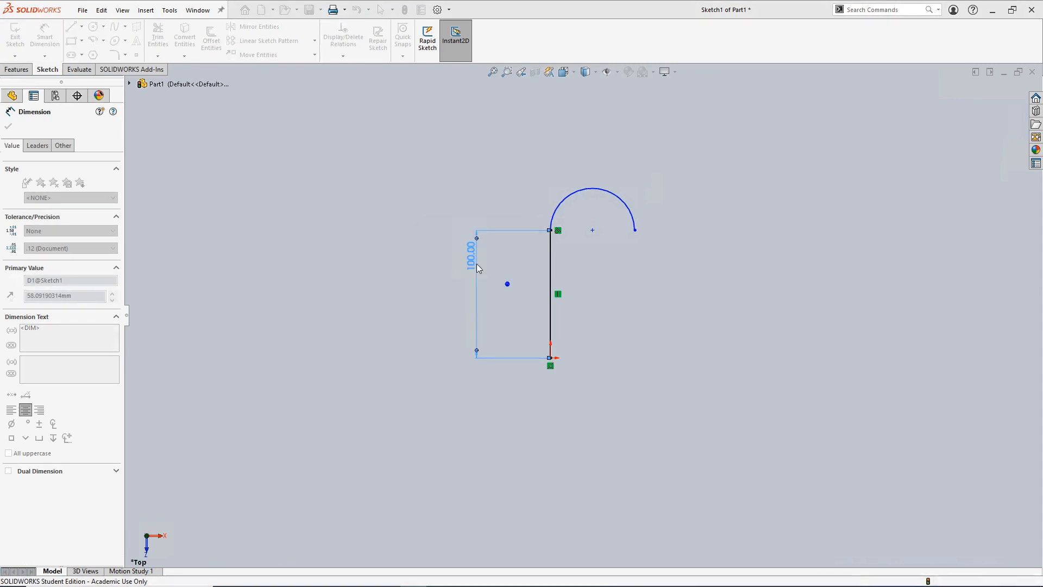
# Step: Dimension the arc's radius as 50 mm
pyautogui.click(614, 198)
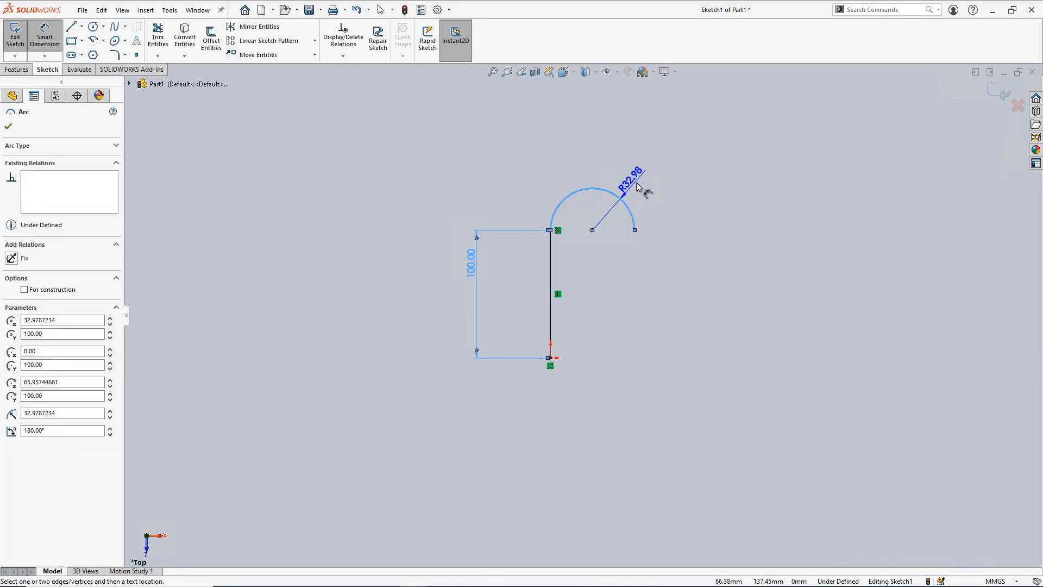
pyautogui.click(652, 166)
pyautogui.write('50')
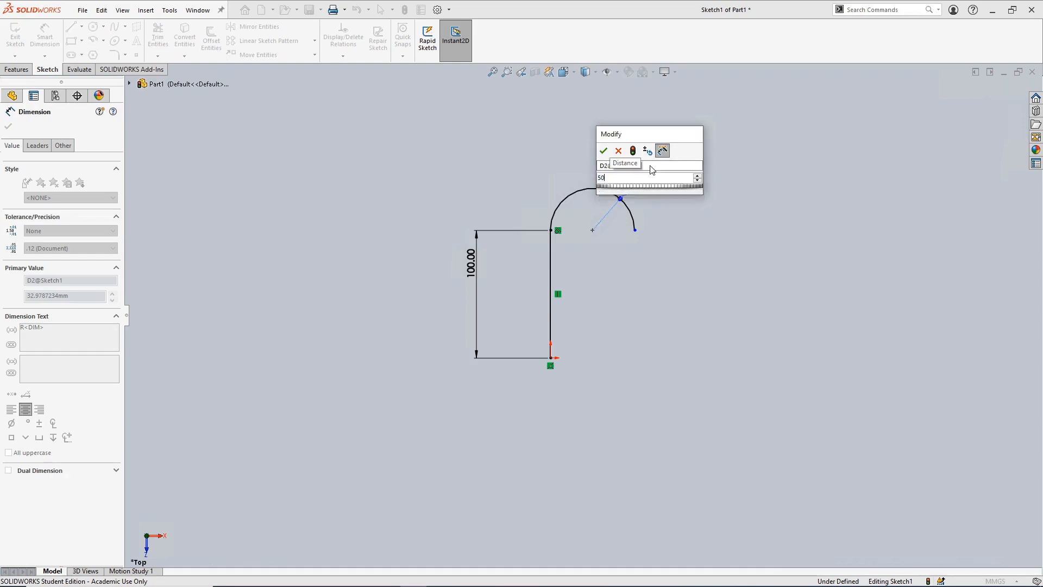
pyautogui.press('Return')
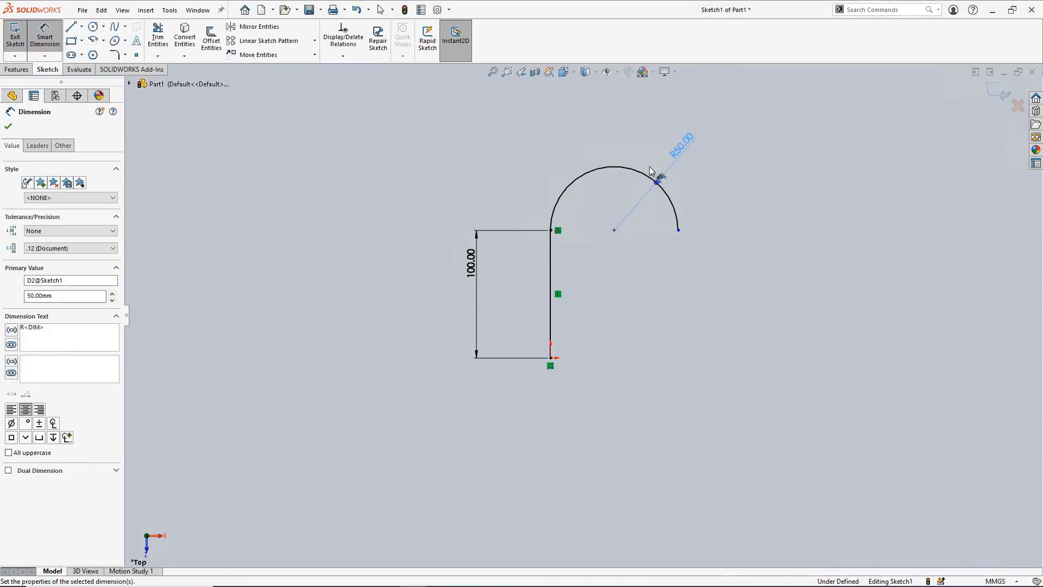
pyautogui.press('Escape')
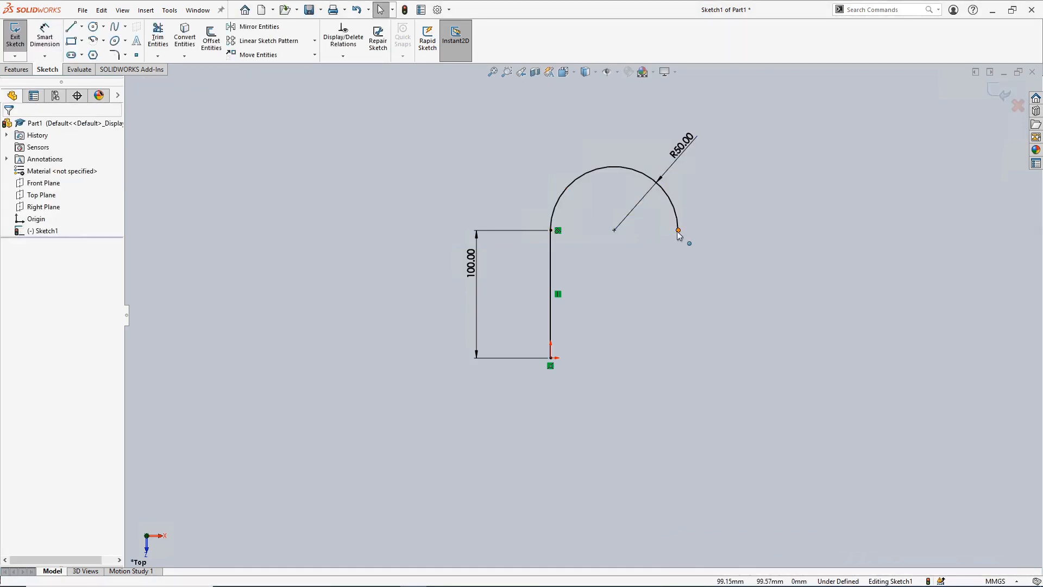
# Step: Test the arc's remaining freedom by moving its open endpoint along the curve and back to the half-circle position
pyautogui.moveTo(678, 231); pyautogui.dragTo(575, 185)
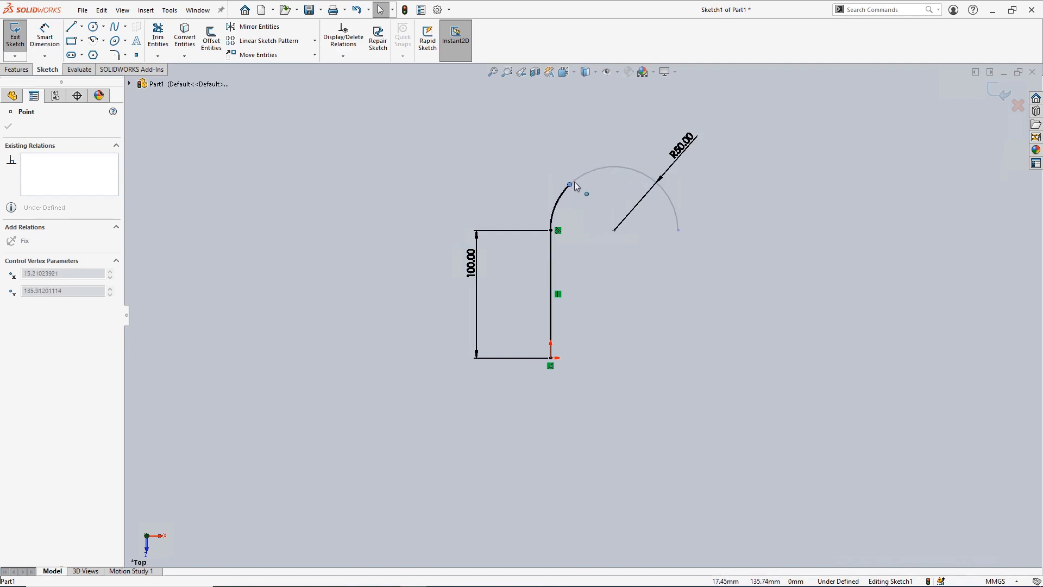
pyautogui.moveTo(677, 222)
pyautogui.mouseDown()
pyautogui.moveTo(663, 256)
pyautogui.moveTo(597, 274)
pyautogui.moveTo(573, 261)
pyautogui.moveTo(653, 223)
pyautogui.moveTo(589, 178)
pyautogui.moveTo(574, 190)
pyautogui.moveTo(664, 203)
pyautogui.moveTo(650, 251)
pyautogui.moveTo(582, 271)
pyautogui.moveTo(570, 257)
pyautogui.moveTo(599, 286)
pyautogui.moveTo(674, 239)
pyautogui.moveTo(616, 200)
pyautogui.moveTo(584, 201)
pyautogui.moveTo(657, 200)
pyautogui.moveTo(624, 252)
pyautogui.moveTo(558, 259)
pyautogui.moveTo(598, 290)
pyautogui.moveTo(674, 272)
pyautogui.moveTo(678, 216)
pyautogui.moveTo(682, 237)
pyautogui.mouseUp()
pyautogui.click(670, 267)
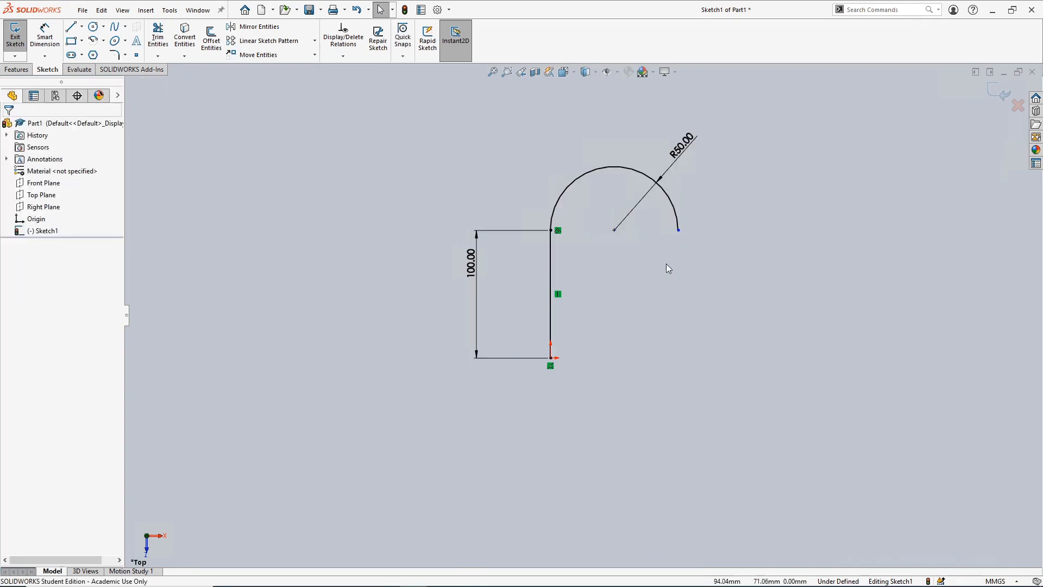
pyautogui.click(614, 230)
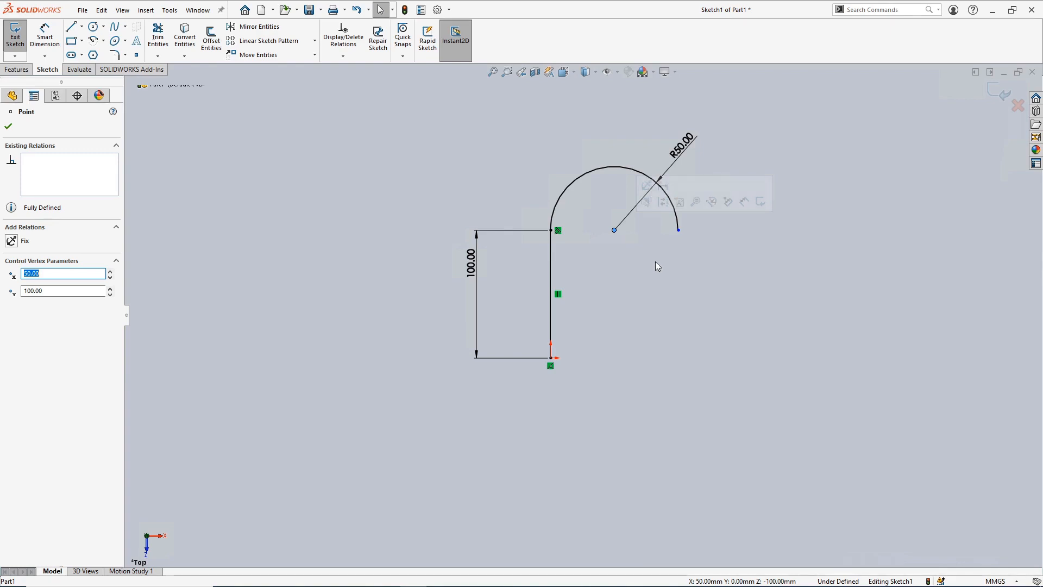
pyautogui.keyDown('ctrl'); pyautogui.click(678, 230); pyautogui.keyUp('ctrl')
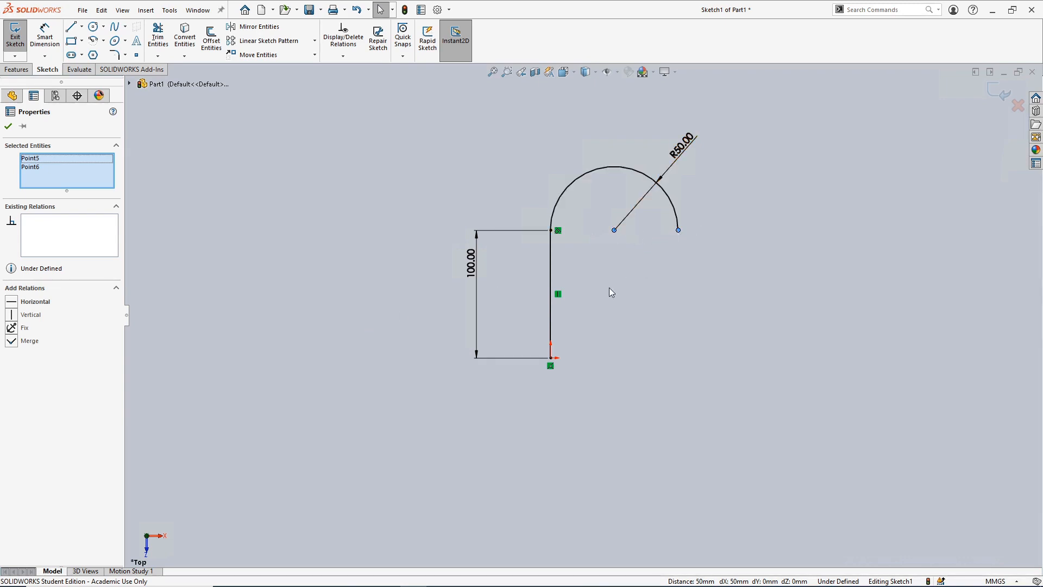
pyautogui.click(624, 282)
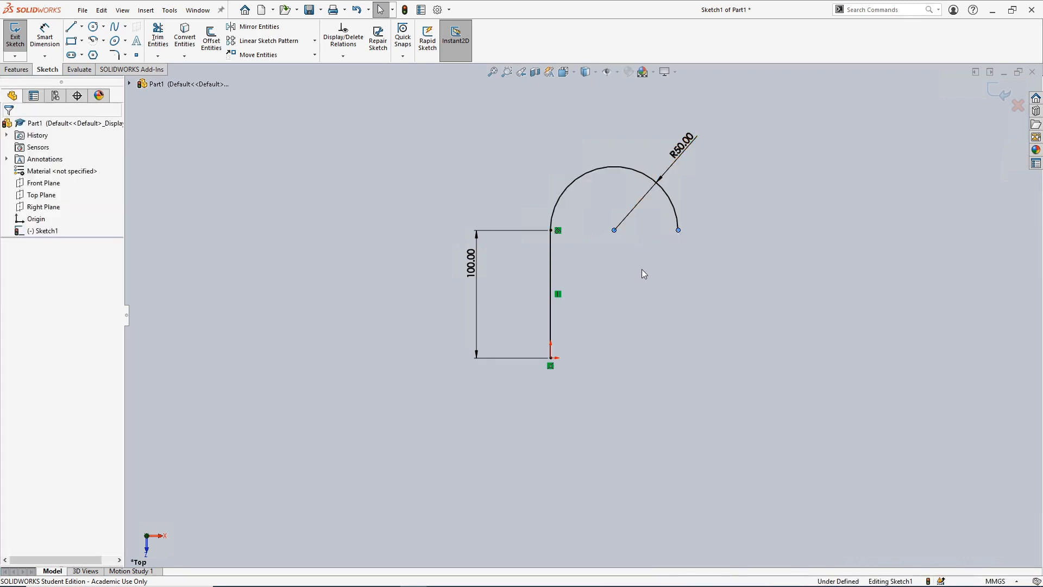
# Step: Add a Horizontal relation between the arc's centre and its open endpoint, and exit the sketch
pyautogui.click(615, 232)
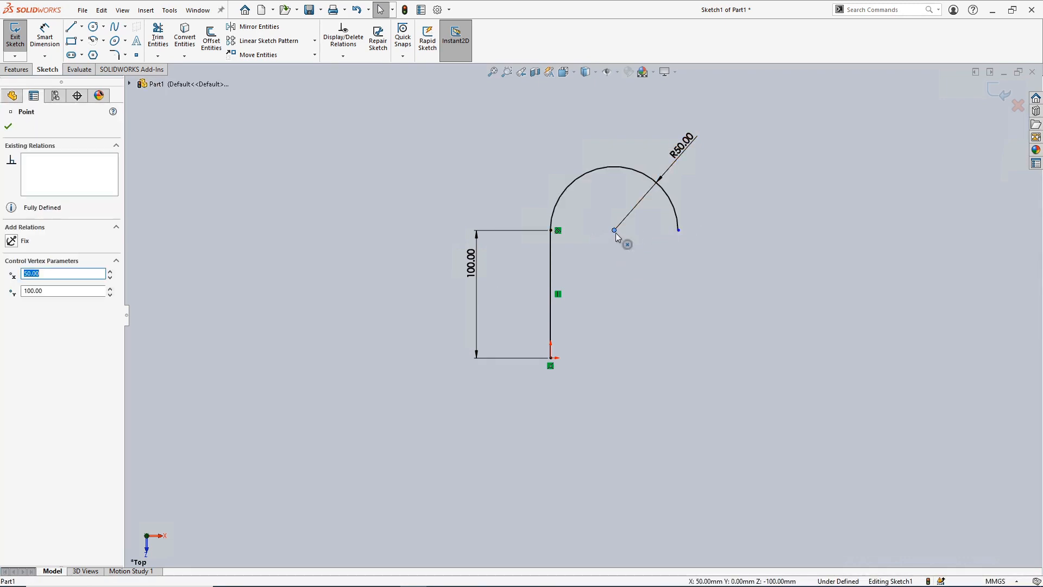
pyautogui.keyDown('ctrl'); pyautogui.click(678, 231); pyautogui.keyUp('ctrl')
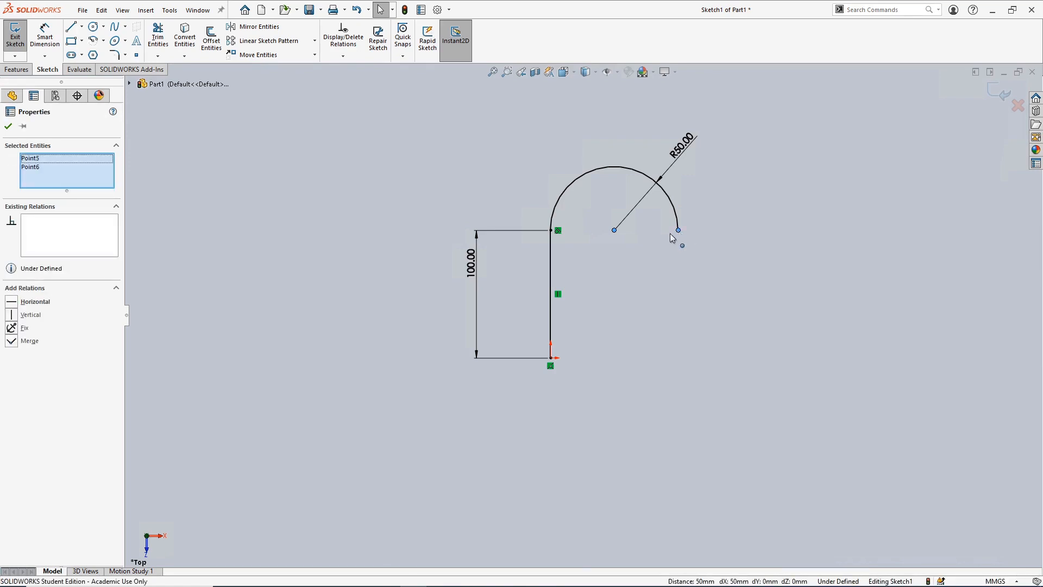
pyautogui.click(14, 302)
pyautogui.click(333, 174)
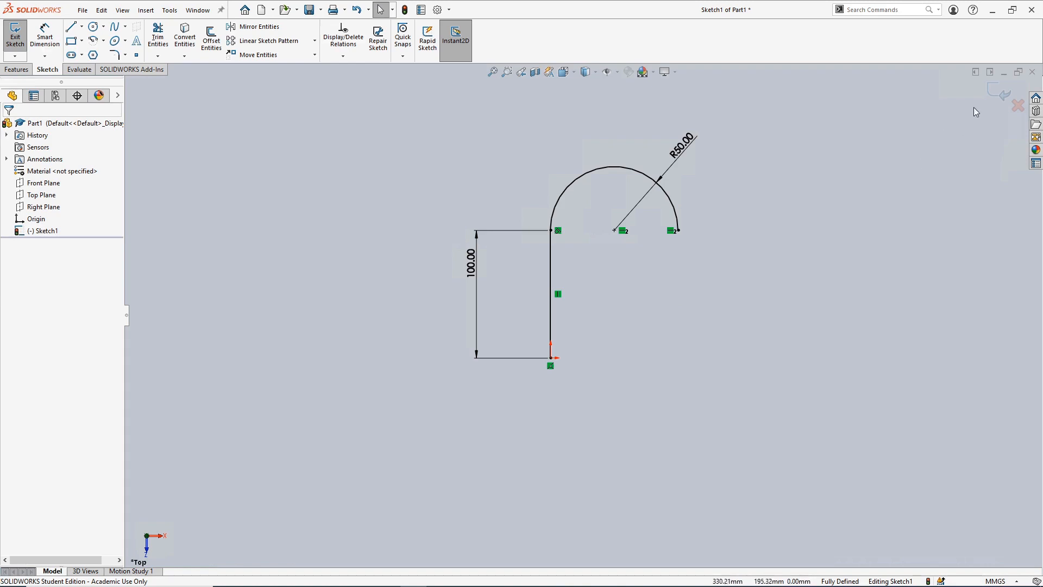
pyautogui.click(1000, 93)
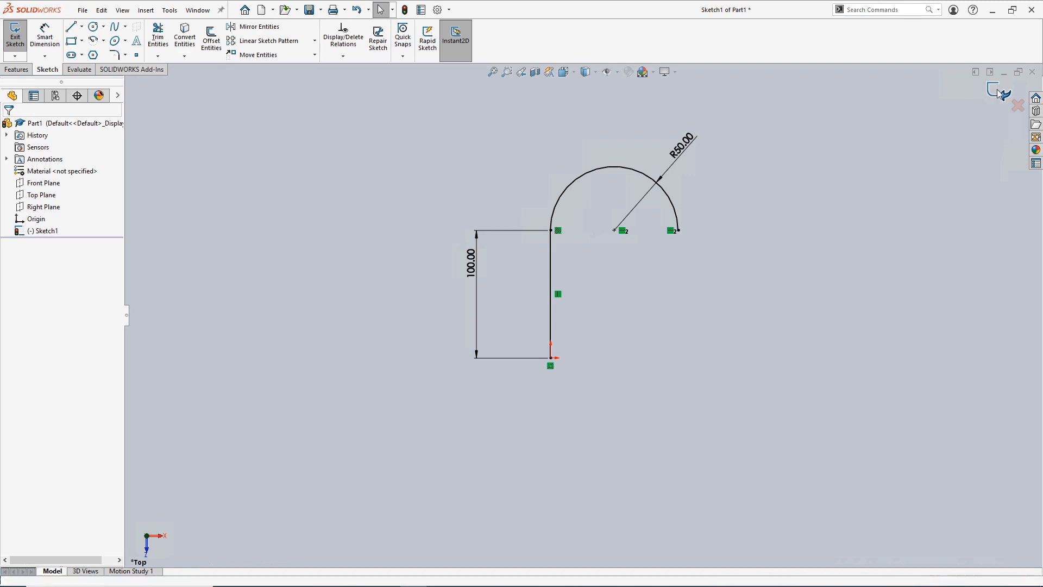
# Step: Create a reference plane perpendicular to the sketch's straight line and coincident with the line's free endpoint
pyautogui.moveTo(673, 333)
pyautogui.mouseDown(button='middle')
pyautogui.moveTo(699, 235)
pyautogui.moveTo(630, 154)
pyautogui.moveTo(579, 184)
pyautogui.moveTo(654, 144)
pyautogui.moveTo(608, 174)
pyautogui.moveTo(624, 202)
pyautogui.mouseUp(button='middle')
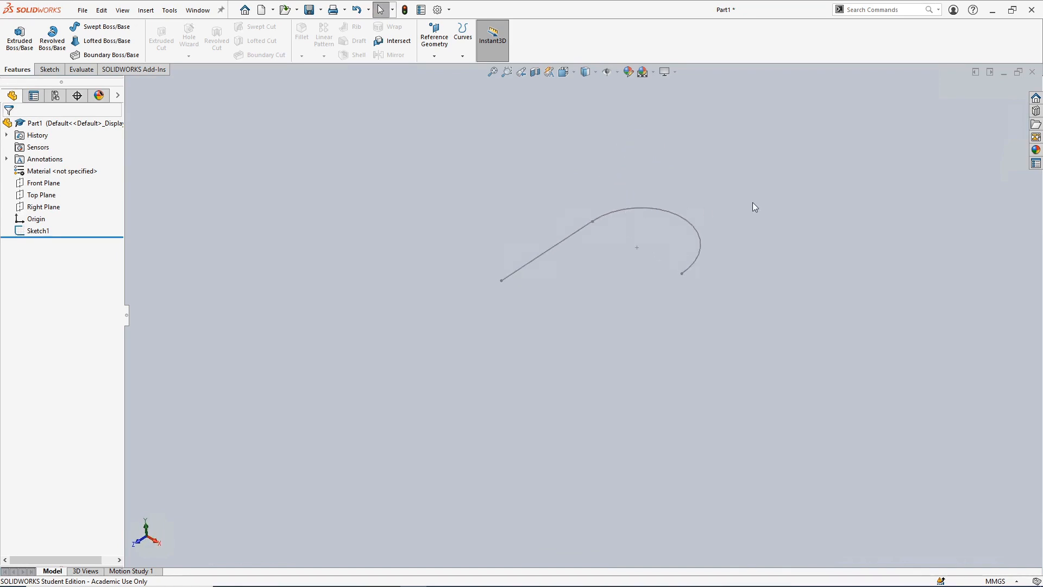
pyautogui.moveTo(752, 202)
pyautogui.mouseDown(button='middle')
pyautogui.moveTo(729, 242)
pyautogui.moveTo(739, 246)
pyautogui.moveTo(708, 284)
pyautogui.mouseUp(button='middle')
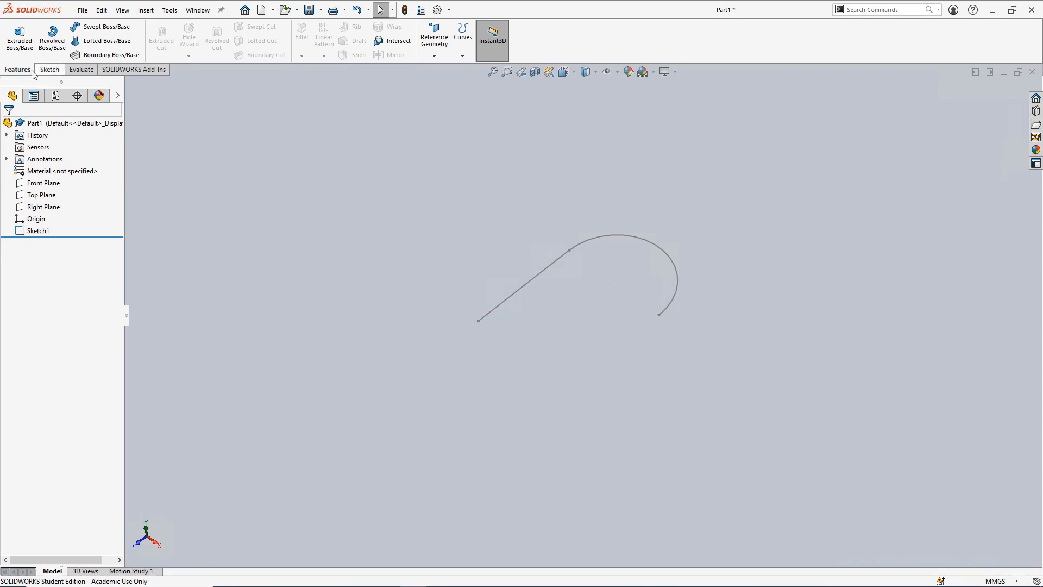
pyautogui.click(440, 56)
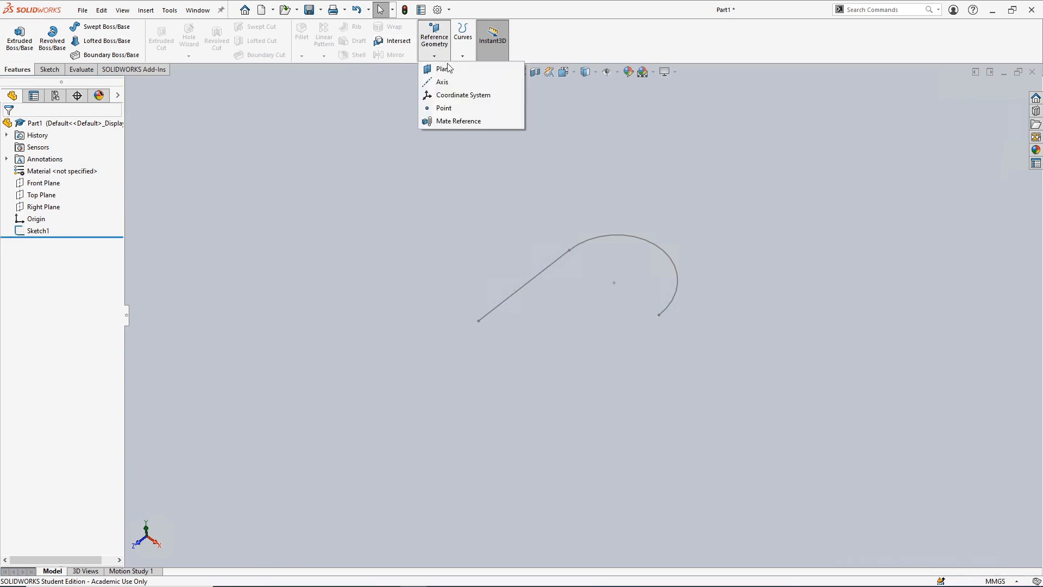
pyautogui.click(467, 70)
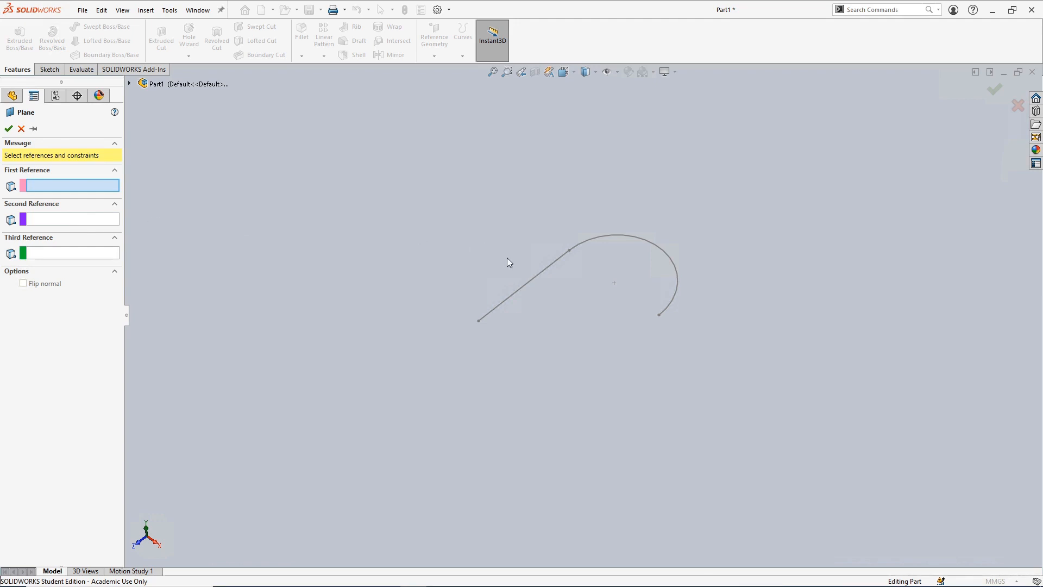
pyautogui.click(509, 303)
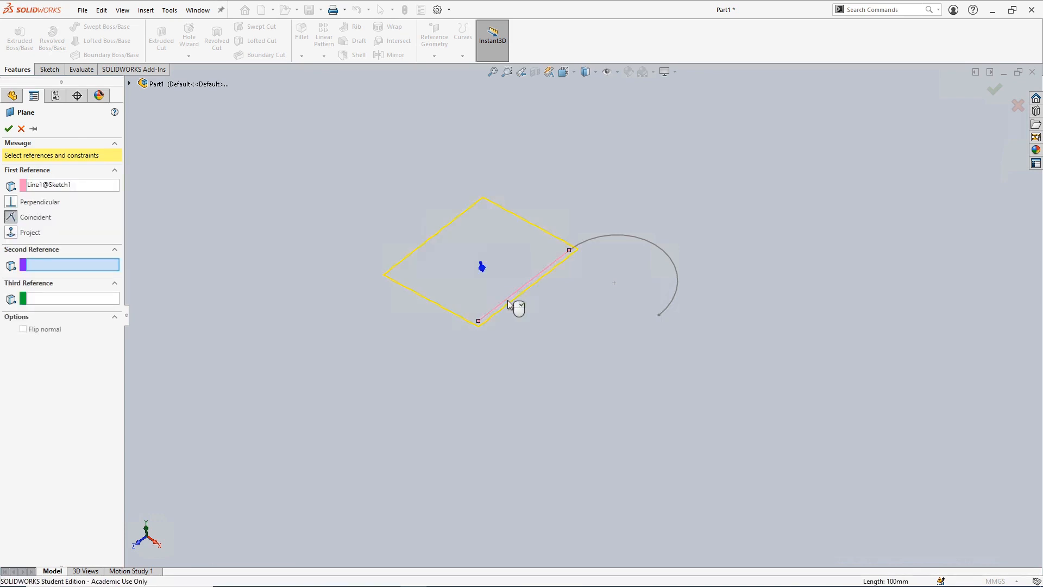
pyautogui.click(12, 204)
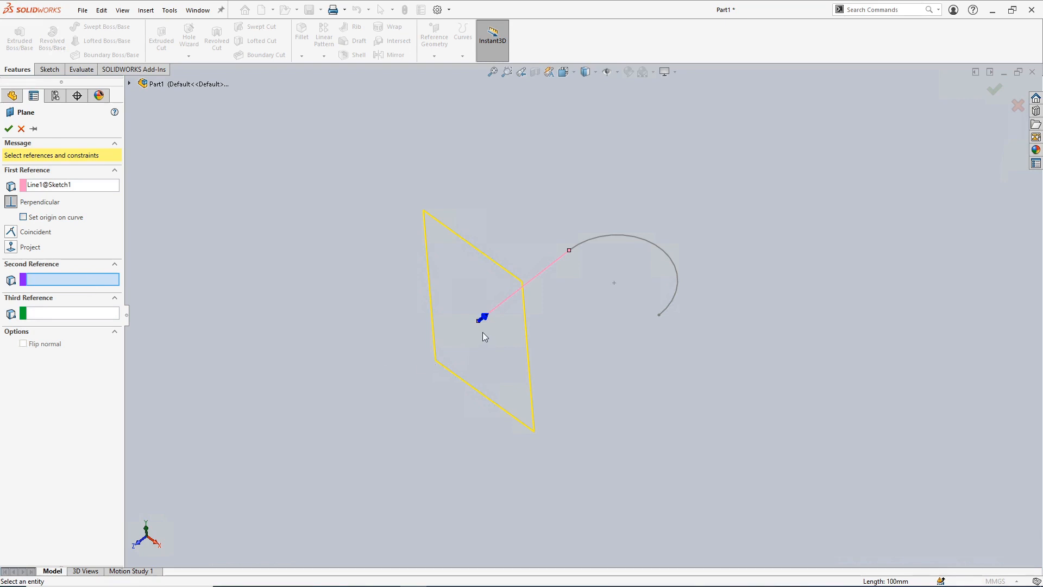
pyautogui.scroll(-3, 480, 306)
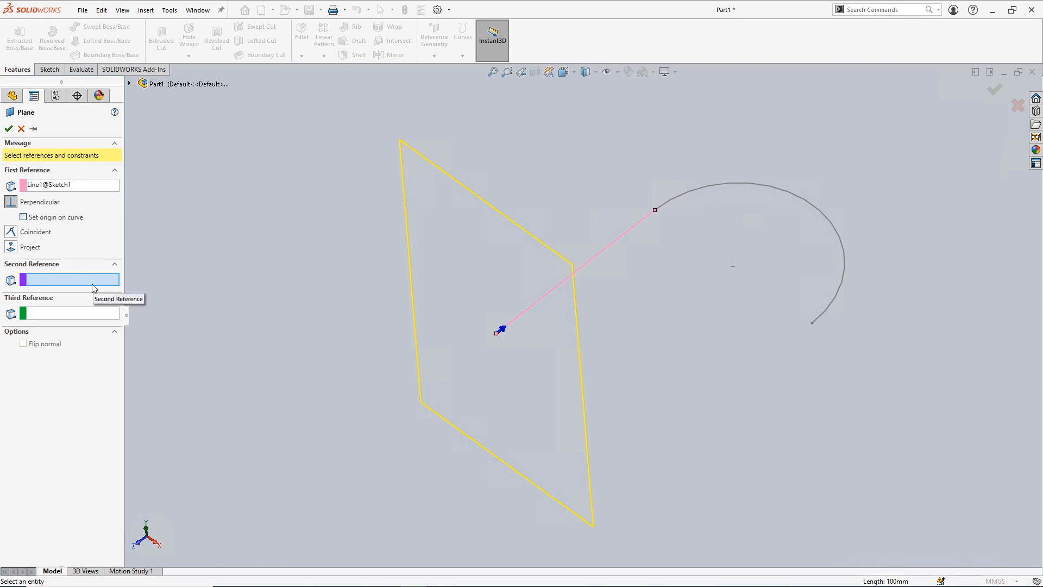
pyautogui.click(496, 333)
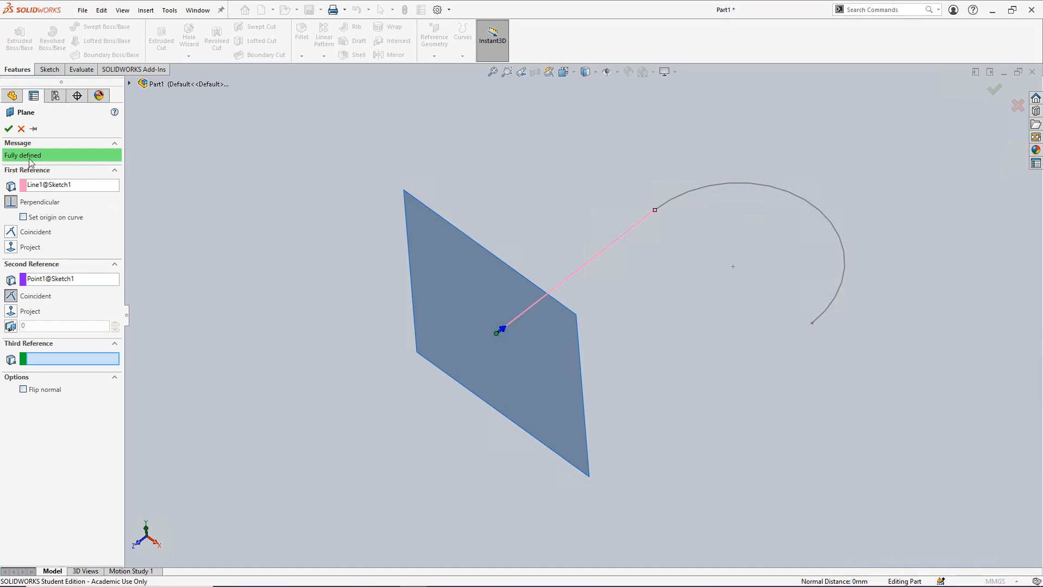
pyautogui.click(10, 131)
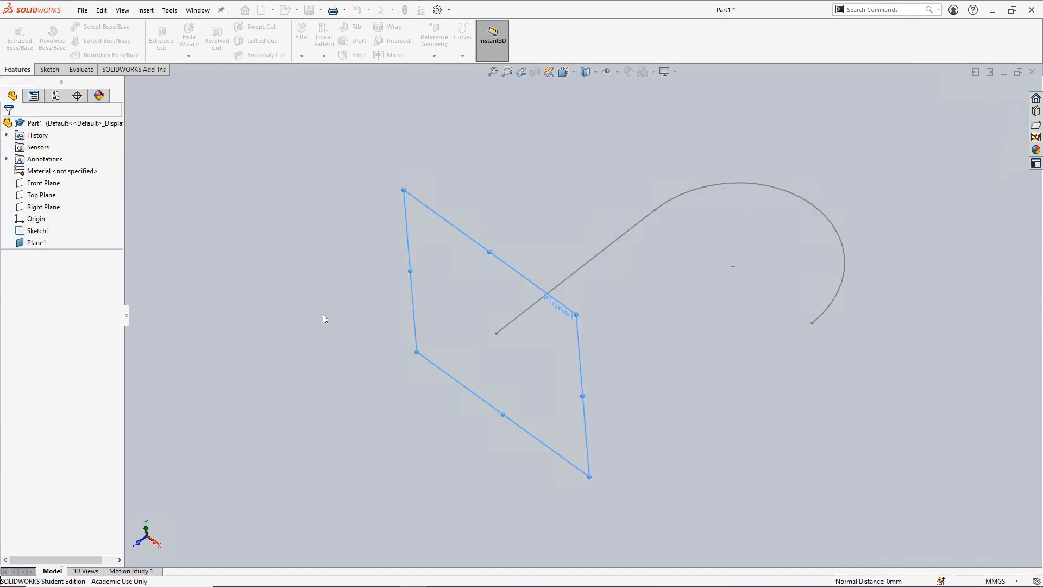
# Step: Start another reference plane offset from Plane1 and set the offset distance to 30 mm
pyautogui.moveTo(338, 330)
pyautogui.mouseDown(button='middle')
pyautogui.moveTo(349, 289)
pyautogui.moveTo(290, 265)
pyautogui.moveTo(354, 272)
pyautogui.moveTo(363, 304)
pyautogui.mouseUp(button='middle')
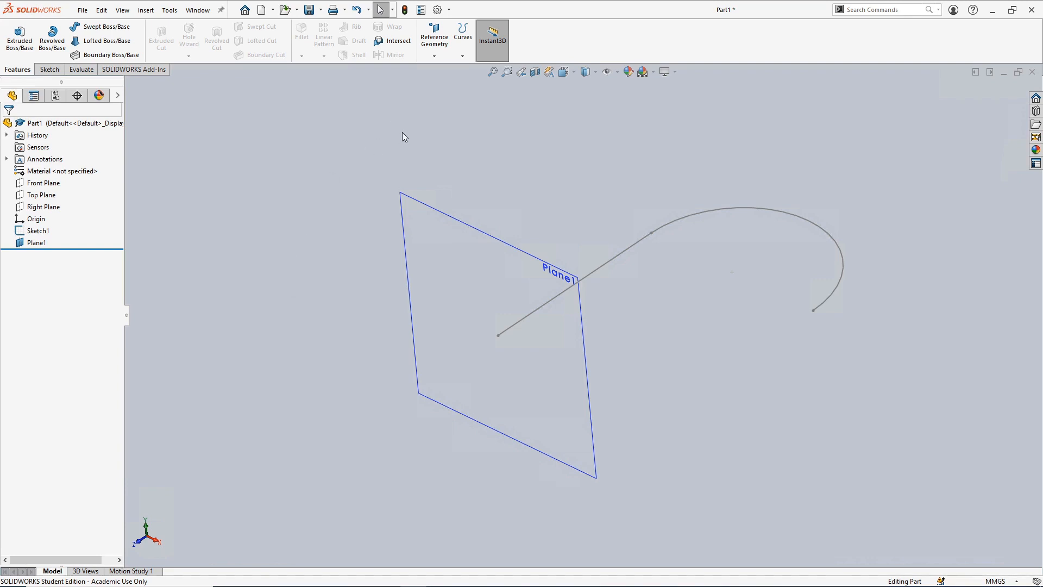
pyautogui.click(434, 56)
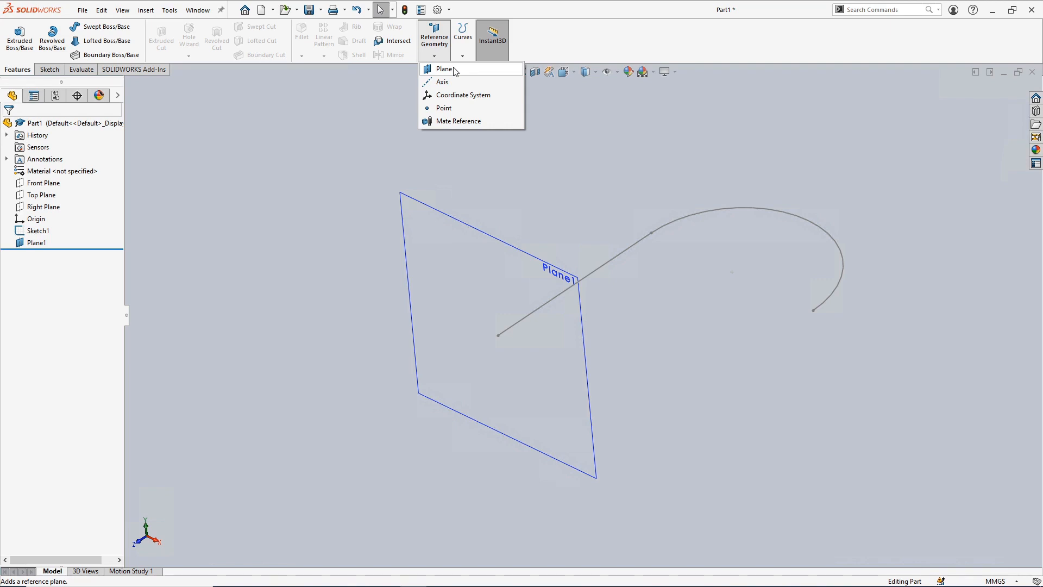
pyautogui.click(444, 69)
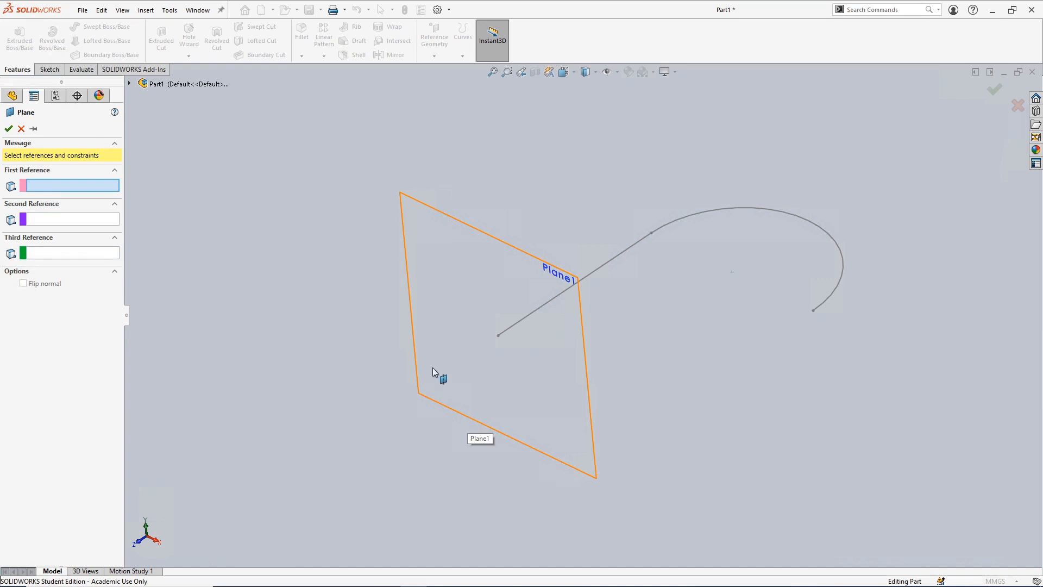
pyautogui.click(130, 83)
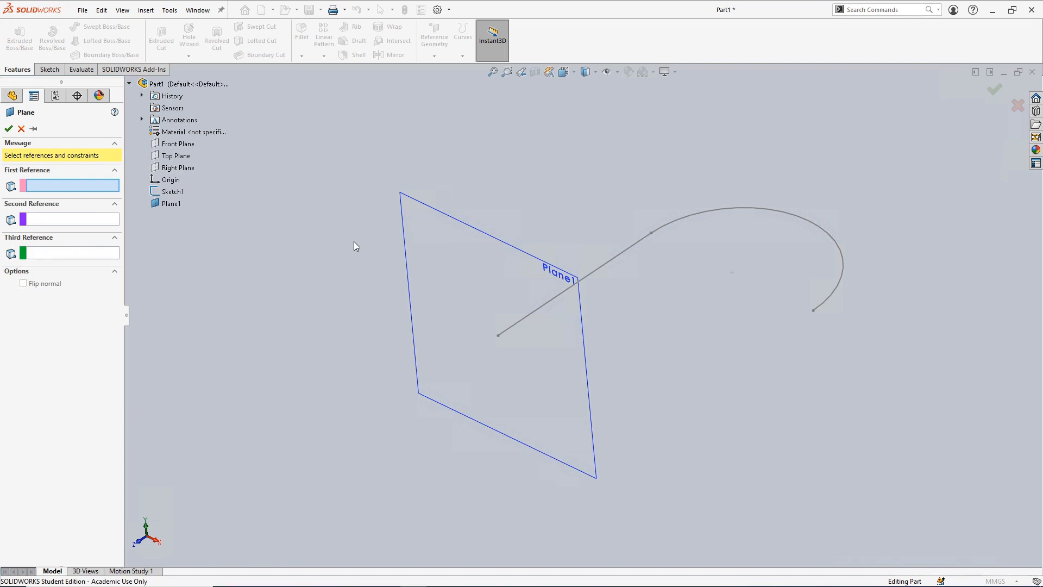
pyautogui.click(478, 241)
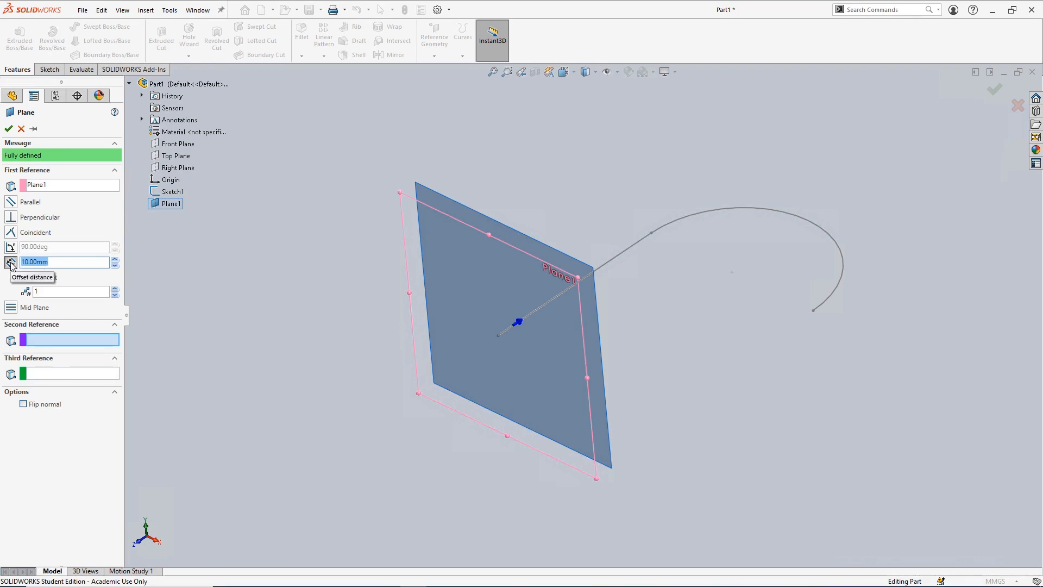
pyautogui.click(114, 259)
pyautogui.click(115, 259)
pyautogui.doubleClick(83, 264)
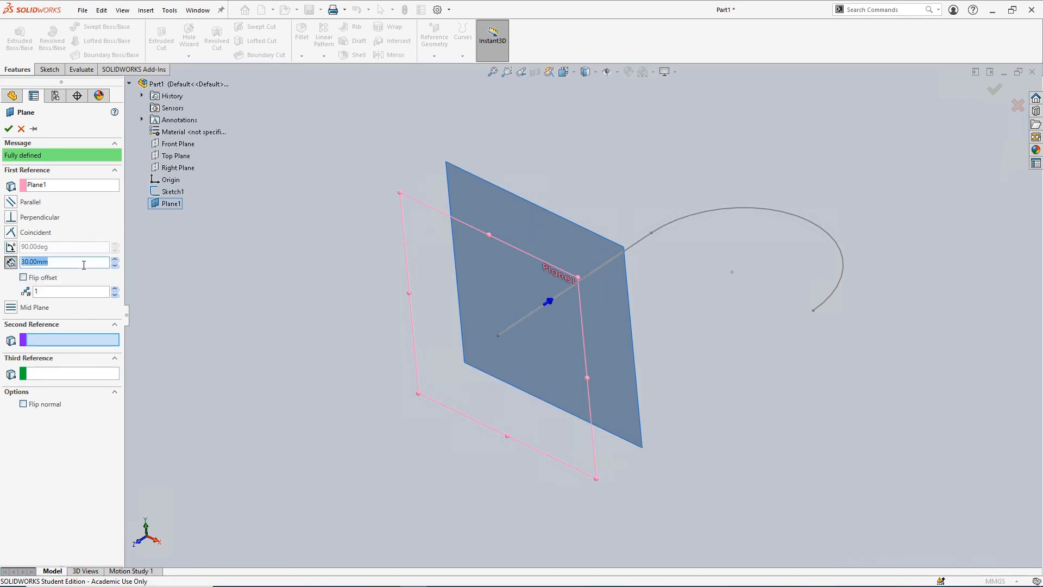
# Step: Flip the offset to the side of Plane1 away from the path and set the number of planes to 2
pyautogui.click(23, 279)
pyautogui.click(23, 279)
pyautogui.click(23, 279)
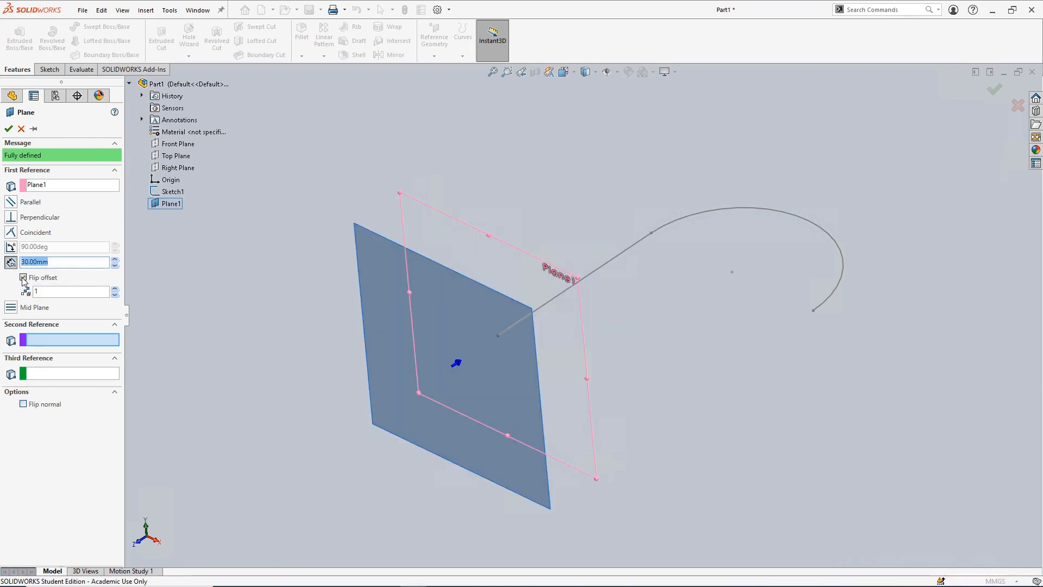
pyautogui.click(116, 291)
# Step: Set the offset distance to 50 mm, reduce the number of planes to 1, and create the offset plane
pyautogui.click(70, 264)
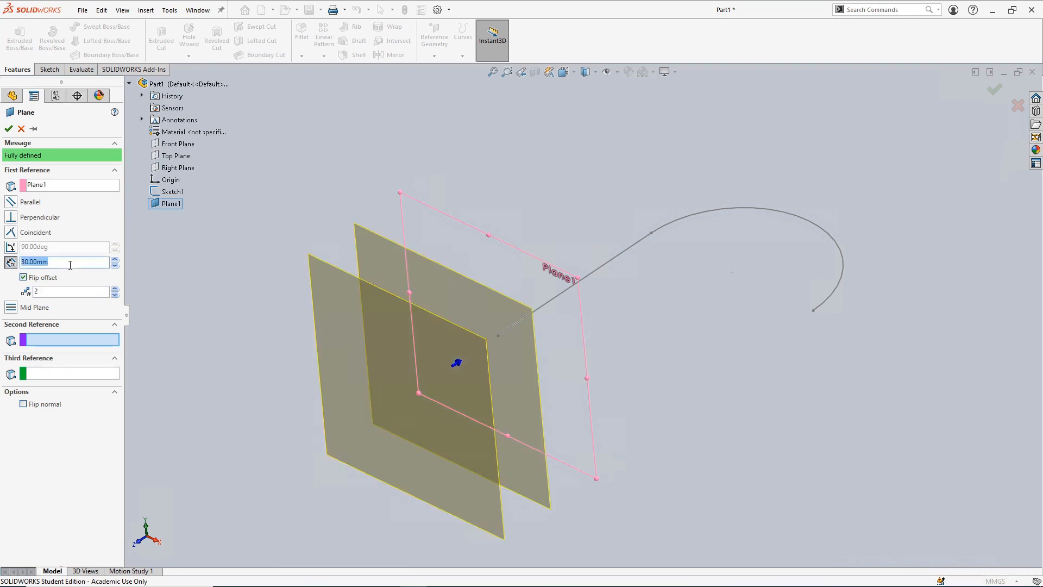
pyautogui.write('50')
pyautogui.press('Return')
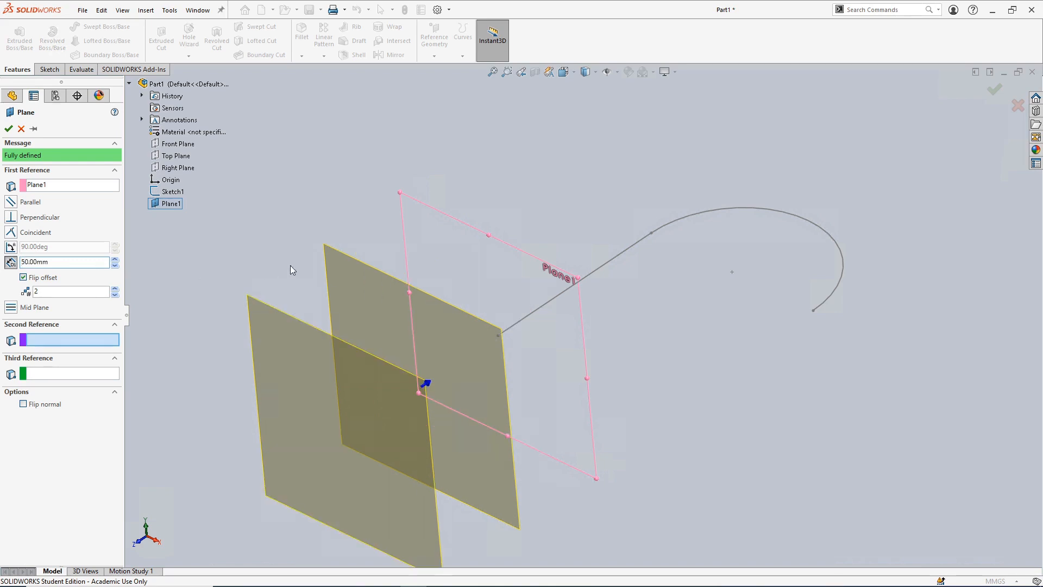
pyautogui.click(116, 293)
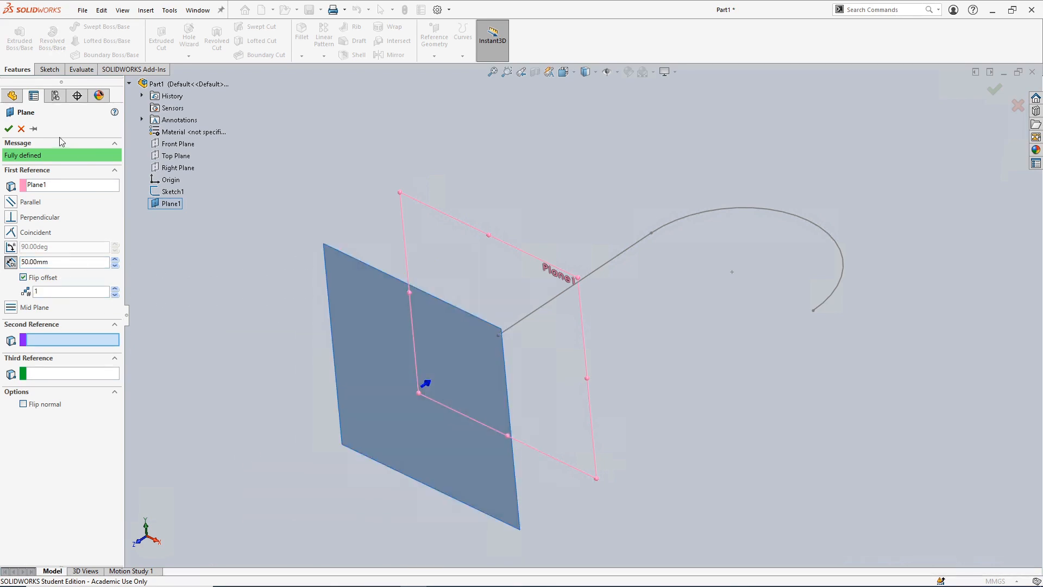
pyautogui.click(8, 128)
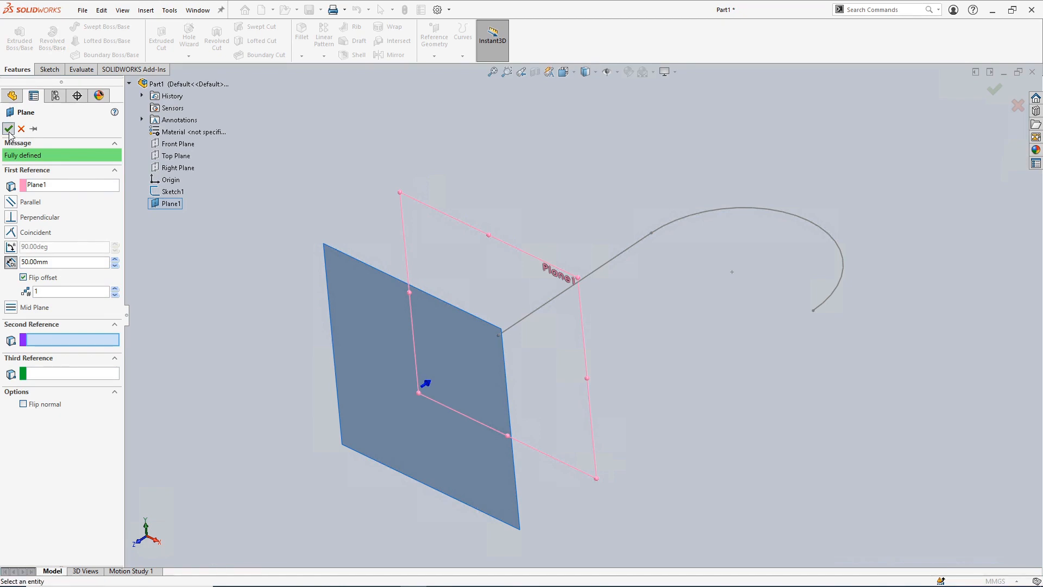
pyautogui.click(266, 308)
pyautogui.moveTo(267, 307)
pyautogui.mouseDown(button='middle')
pyautogui.moveTo(249, 293)
pyautogui.moveTo(215, 315)
pyautogui.moveTo(243, 354)
pyautogui.moveTo(244, 328)
pyautogui.mouseUp(button='middle')
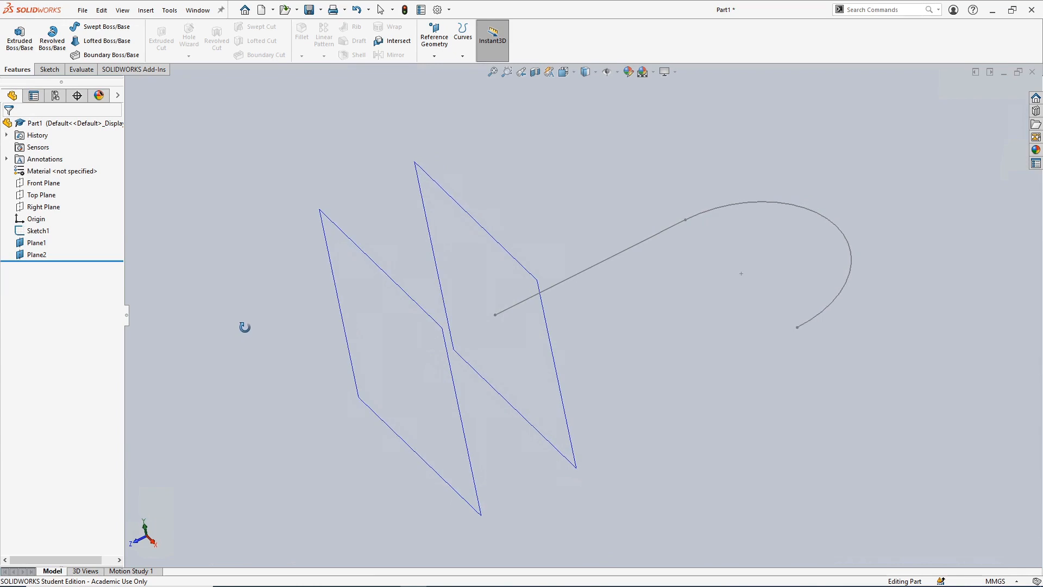
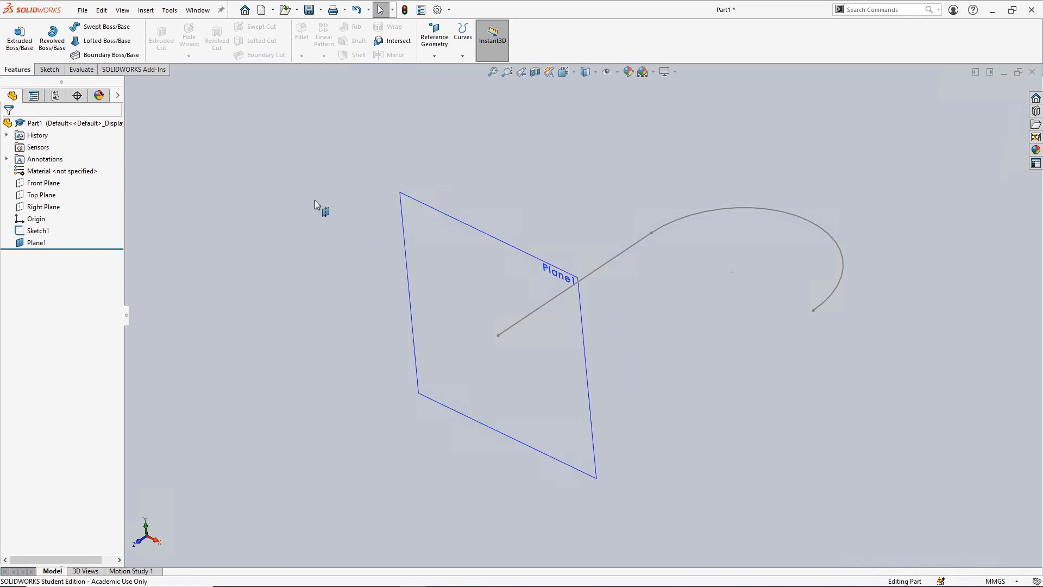
# Step: Open a new sketch on Plane1 and view it normal to the plane from the front
pyautogui.click(461, 289)
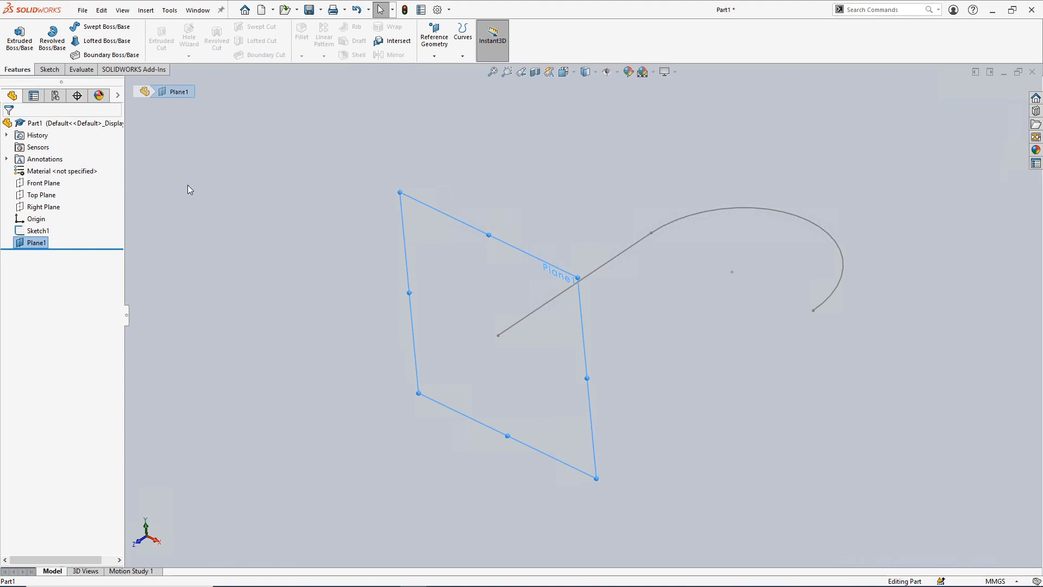
pyautogui.click(55, 71)
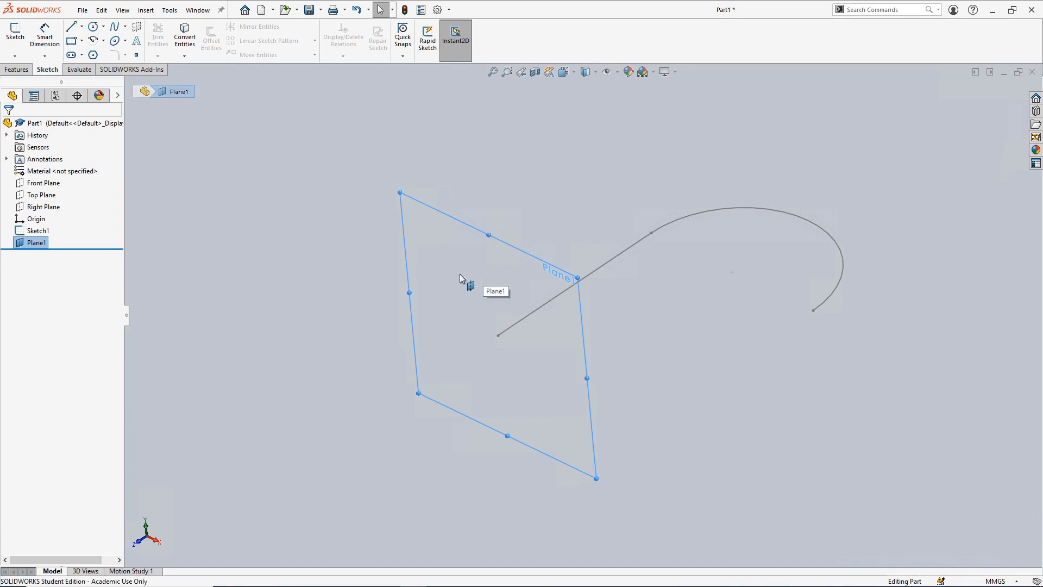
pyautogui.click(16, 34)
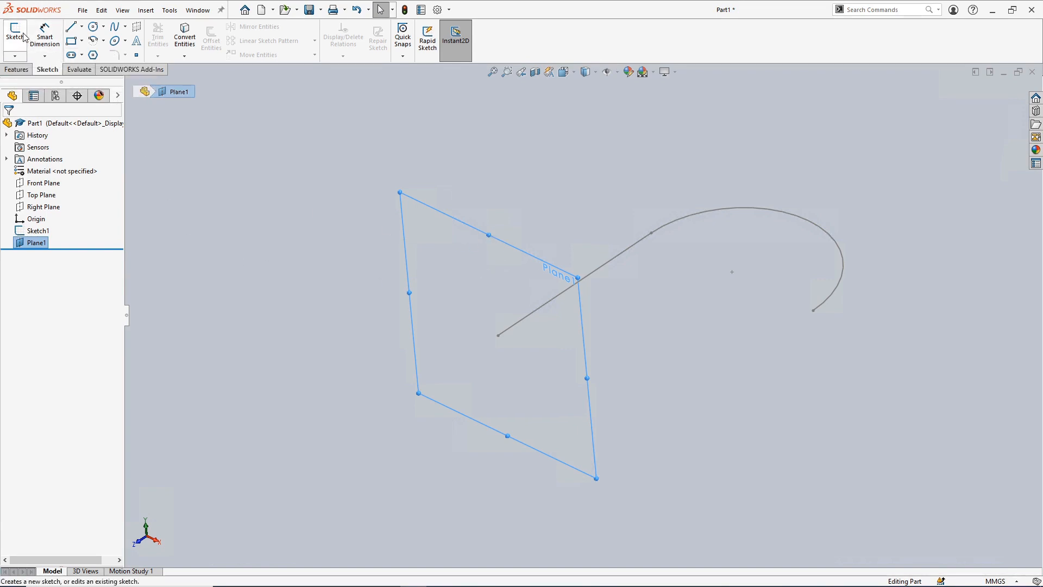
pyautogui.click(317, 278)
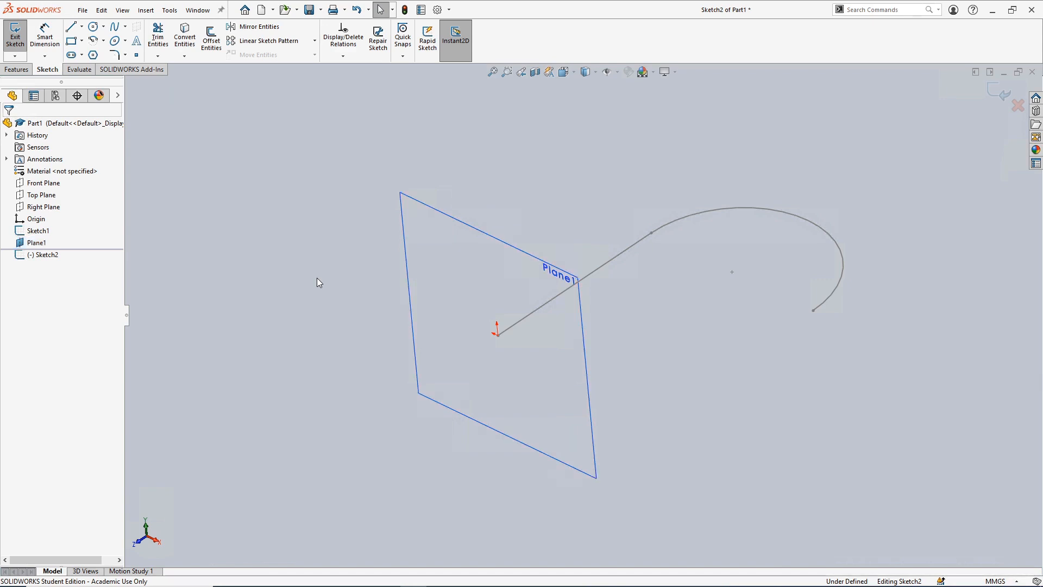
pyautogui.moveTo(319, 280)
pyautogui.mouseDown(button='middle')
pyautogui.moveTo(317, 242)
pyautogui.moveTo(367, 220)
pyautogui.moveTo(344, 205)
pyautogui.moveTo(374, 181)
pyautogui.moveTo(350, 247)
pyautogui.moveTo(380, 242)
pyautogui.mouseUp(button='middle')
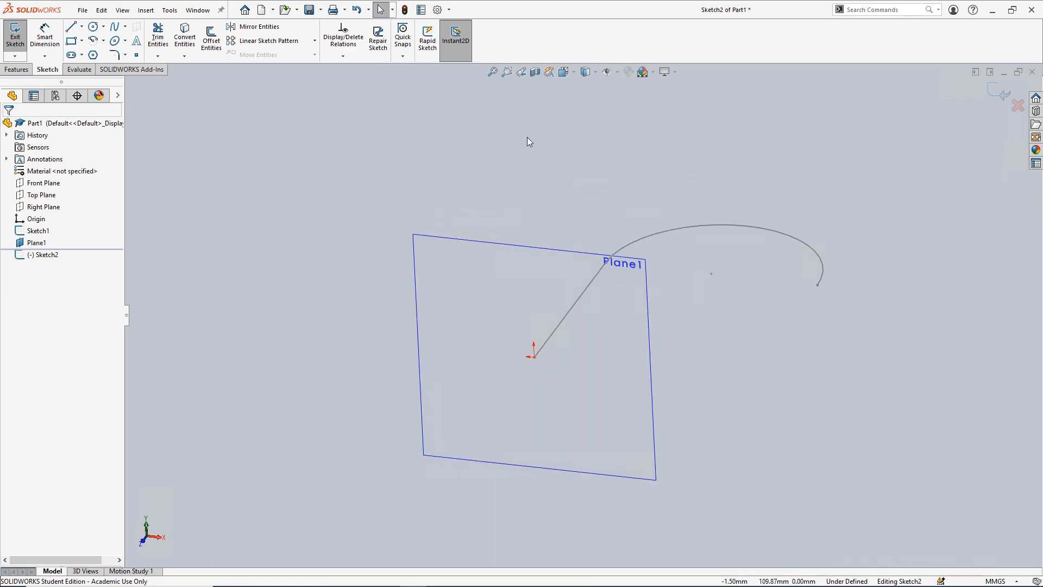
pyautogui.hotkey('ctrl', '8')
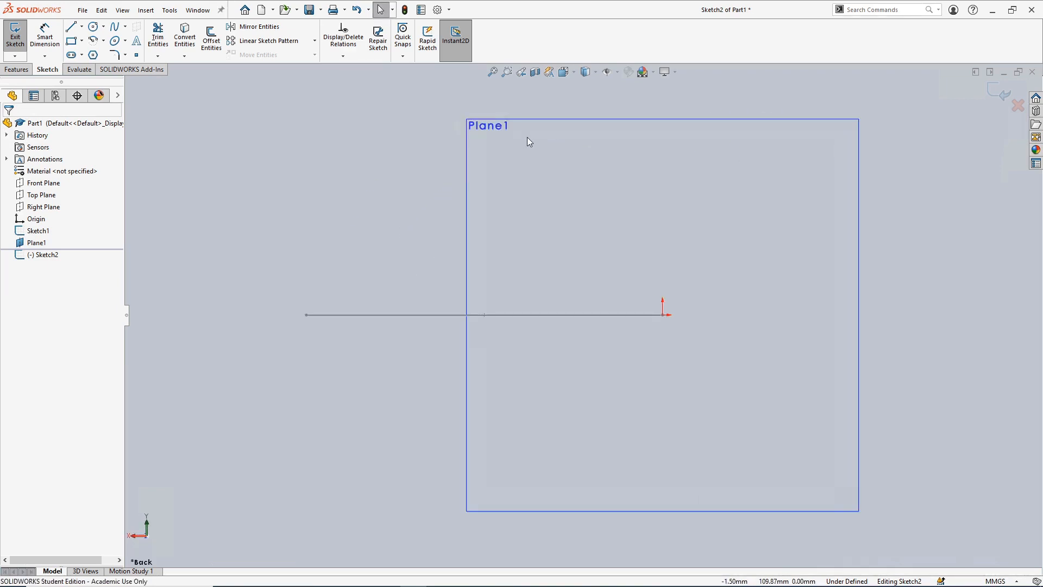
pyautogui.hotkey('ctrl', '8')
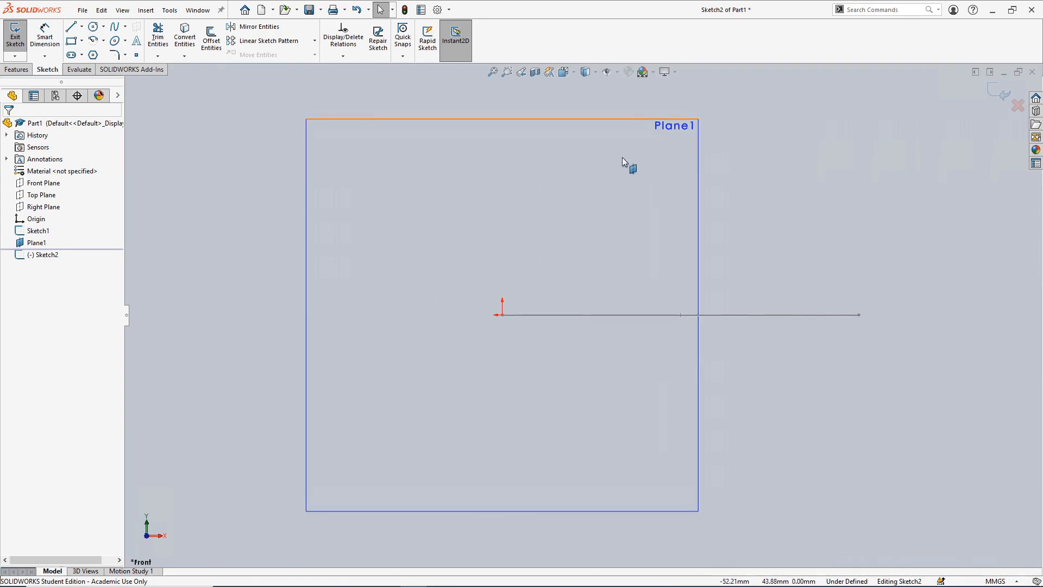
# Step: Sketch a circle of about 7.3 mm radius centred on the origin, at the free end of the straight line
pyautogui.moveTo(614, 188)
pyautogui.mouseDown(button='middle')
pyautogui.moveTo(583, 204)
pyautogui.moveTo(601, 186)
pyautogui.moveTo(628, 205)
pyautogui.moveTo(575, 294)
pyautogui.moveTo(598, 307)
pyautogui.moveTo(678, 288)
pyautogui.mouseUp(button='middle')
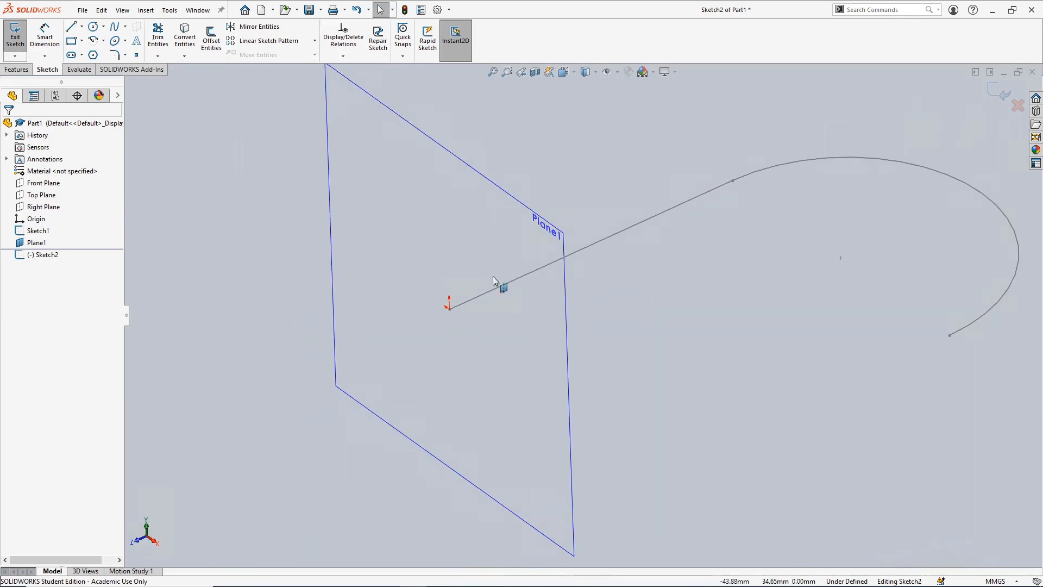
pyautogui.scroll(-2, 464, 270)
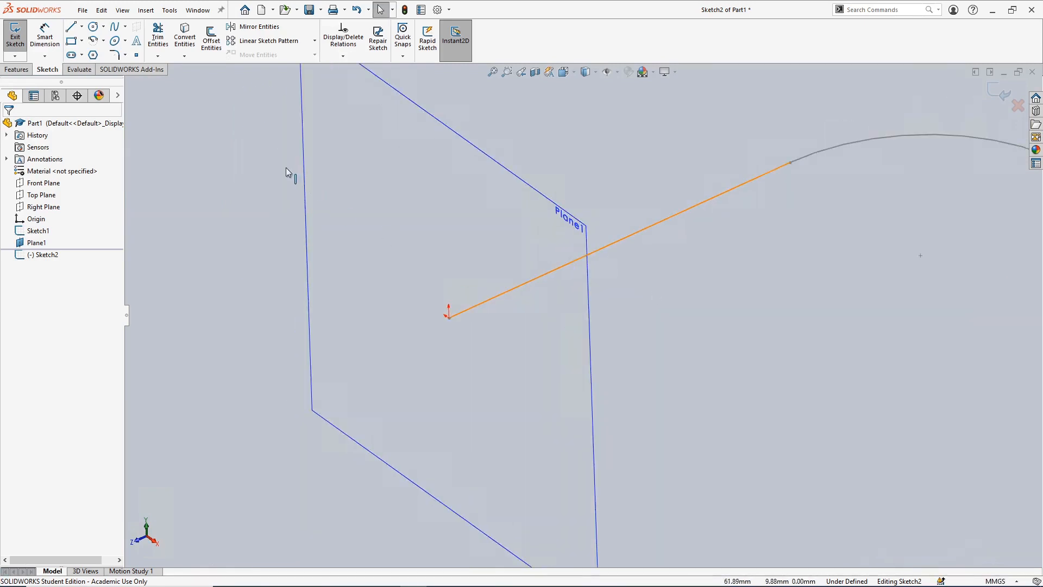
pyautogui.click(93, 27)
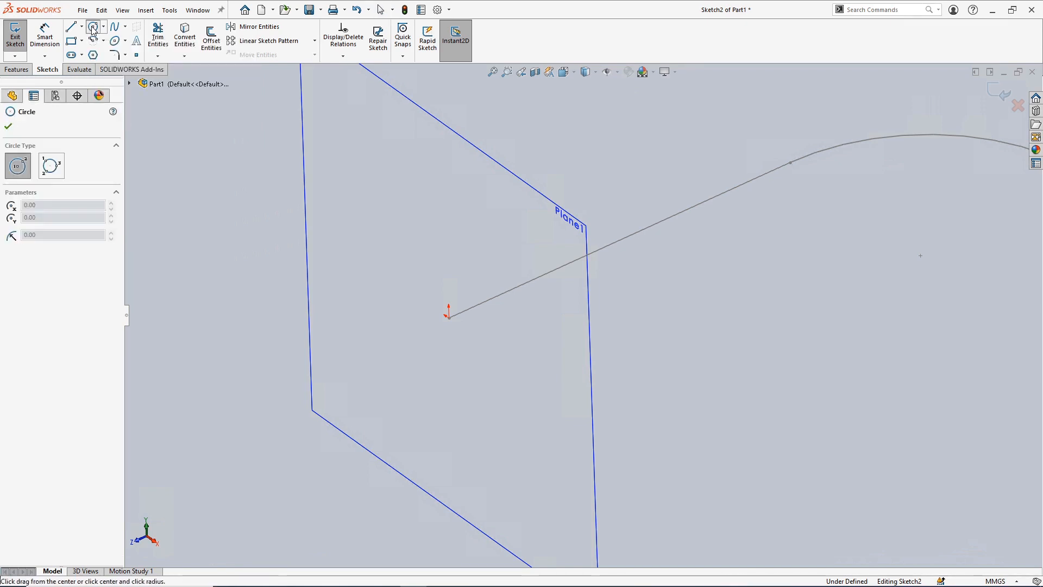
pyautogui.click(449, 318)
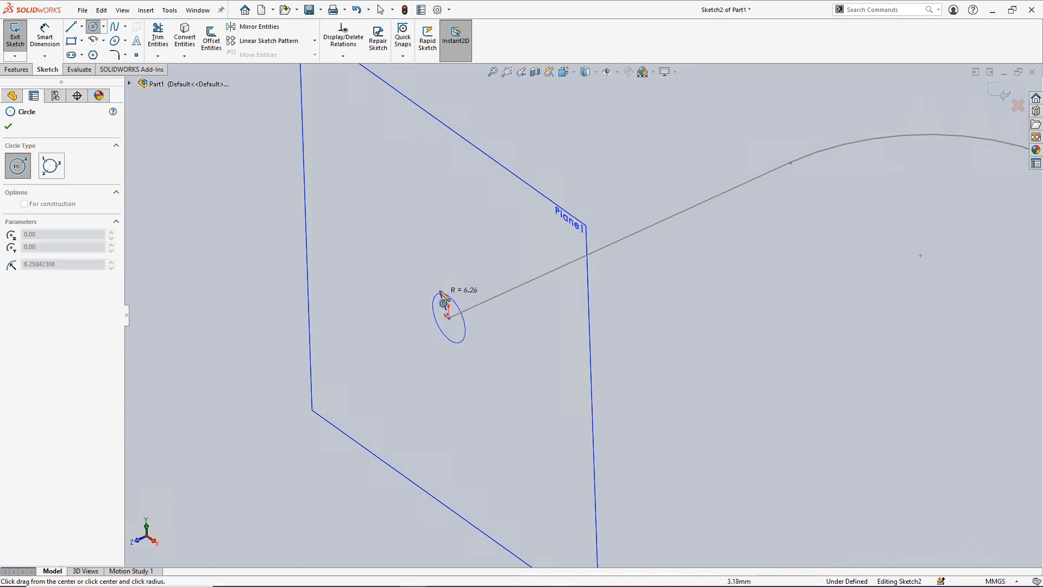
pyautogui.click(442, 292)
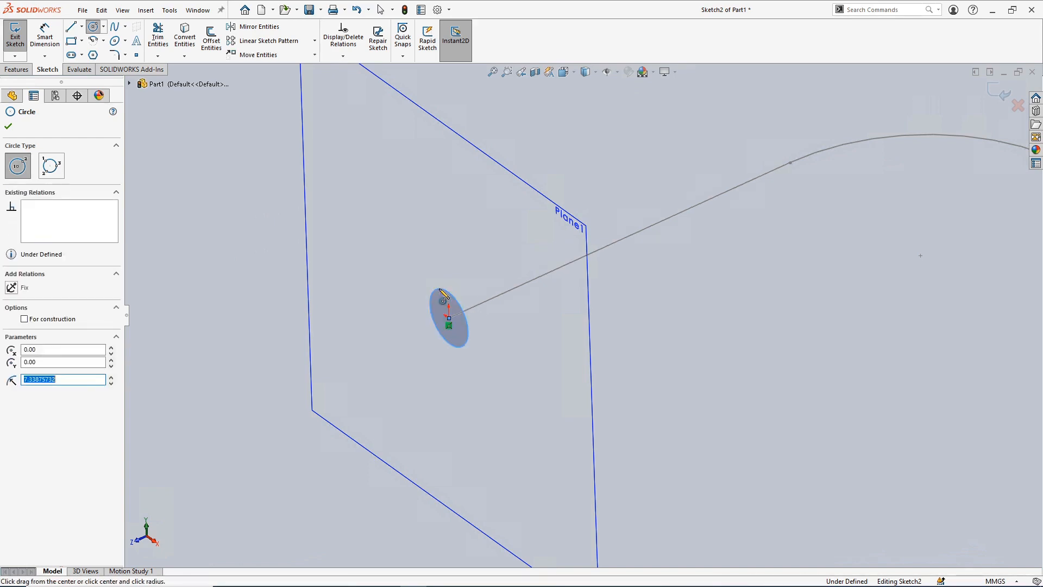
# Step: Set the profile circle's diameter to 10 mm and exit the sketch
pyautogui.click(45, 37)
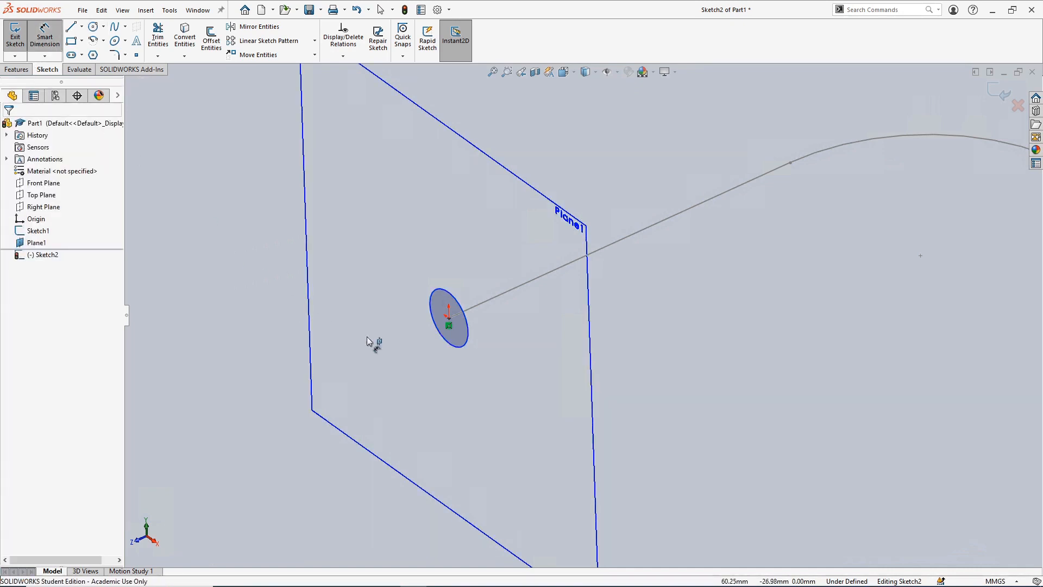
pyautogui.click(461, 347)
pyautogui.click(446, 381)
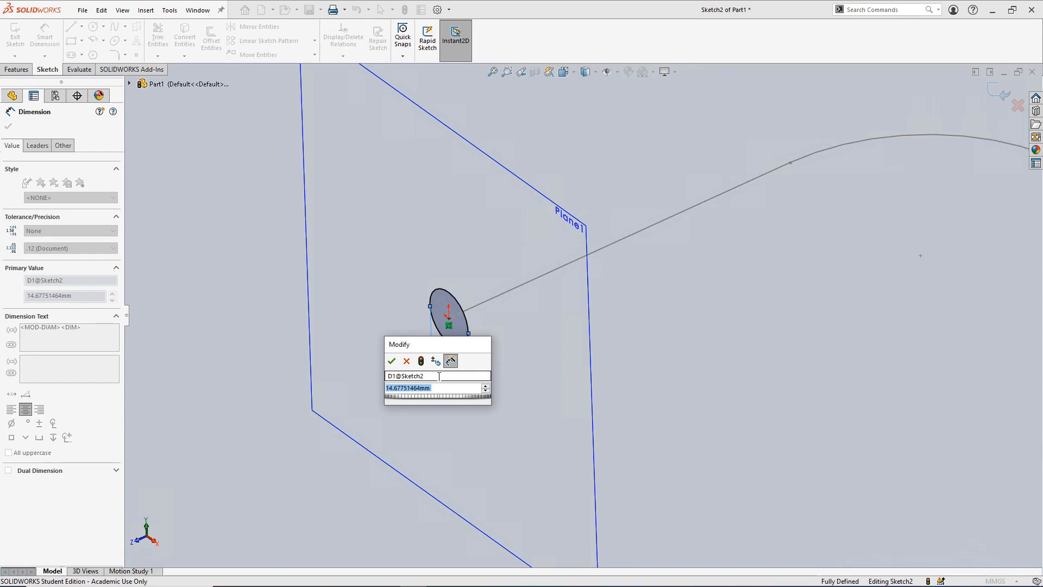
pyautogui.write('10')
pyautogui.press('Return')
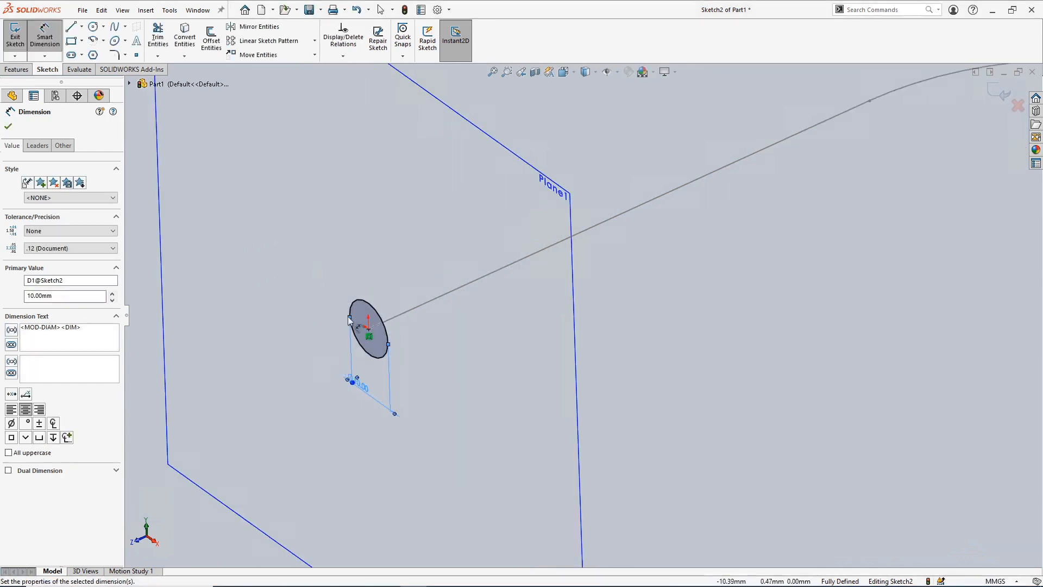
pyautogui.click(8, 126)
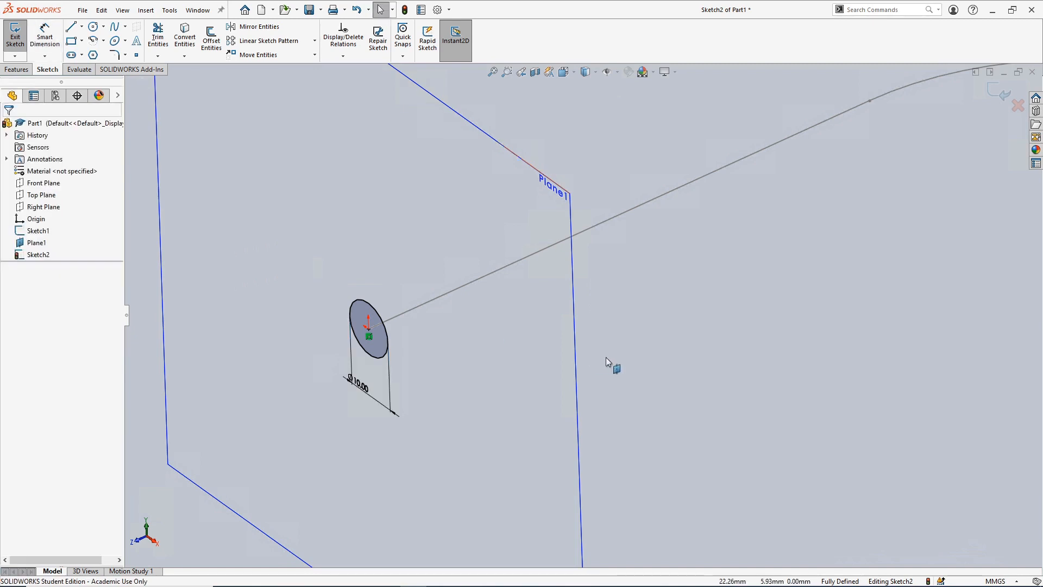
pyautogui.scroll(2, 472, 335)
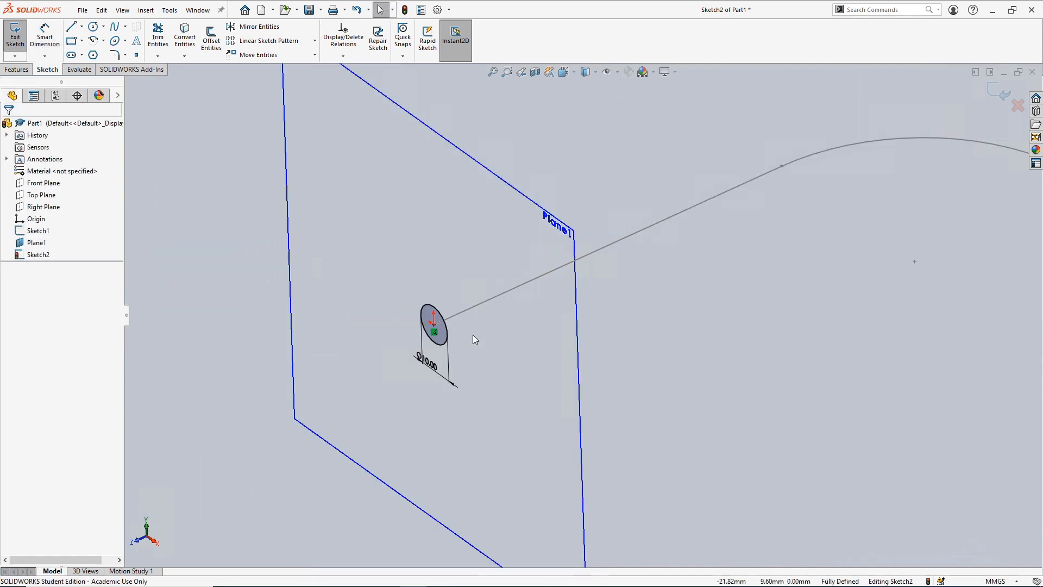
pyautogui.scroll(2, 473, 335)
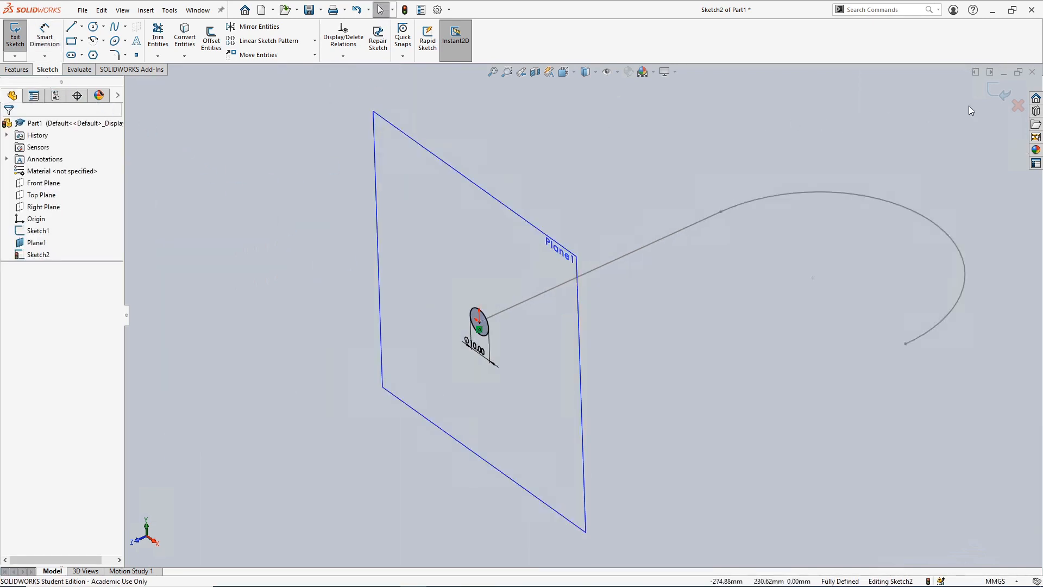
pyautogui.click(999, 92)
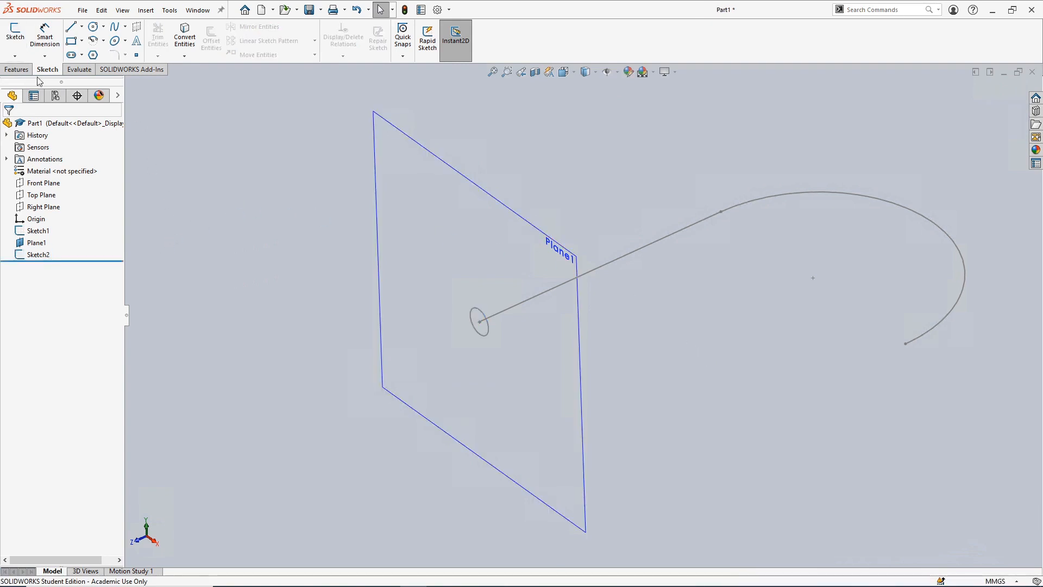
# Step: Set up a Swept Boss/Base with the 10 mm circle sketch as the profile and the hook-shaped sketch as the path
pyautogui.click(17, 69)
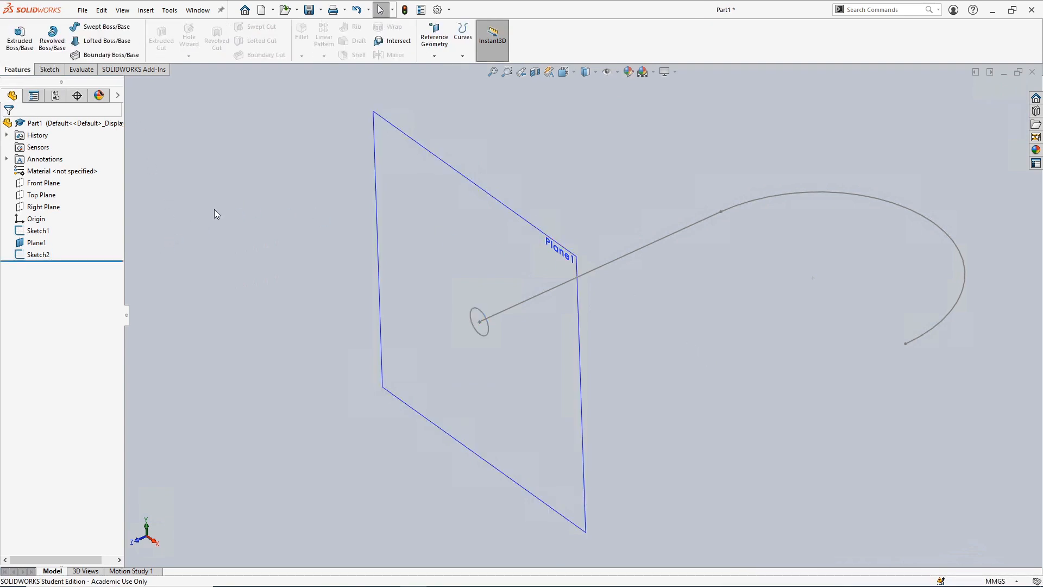
pyautogui.click(107, 27)
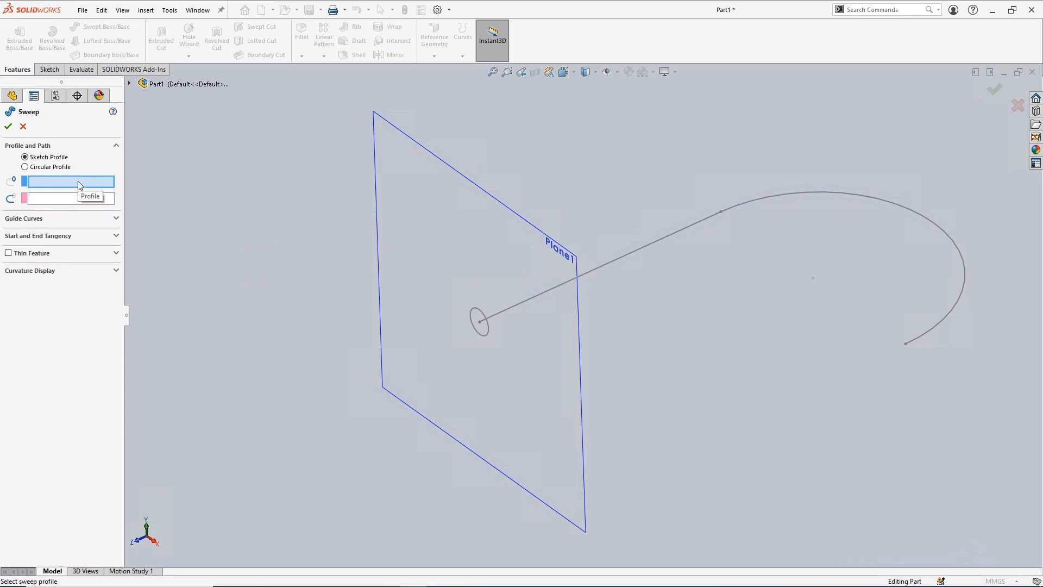
pyautogui.click(489, 334)
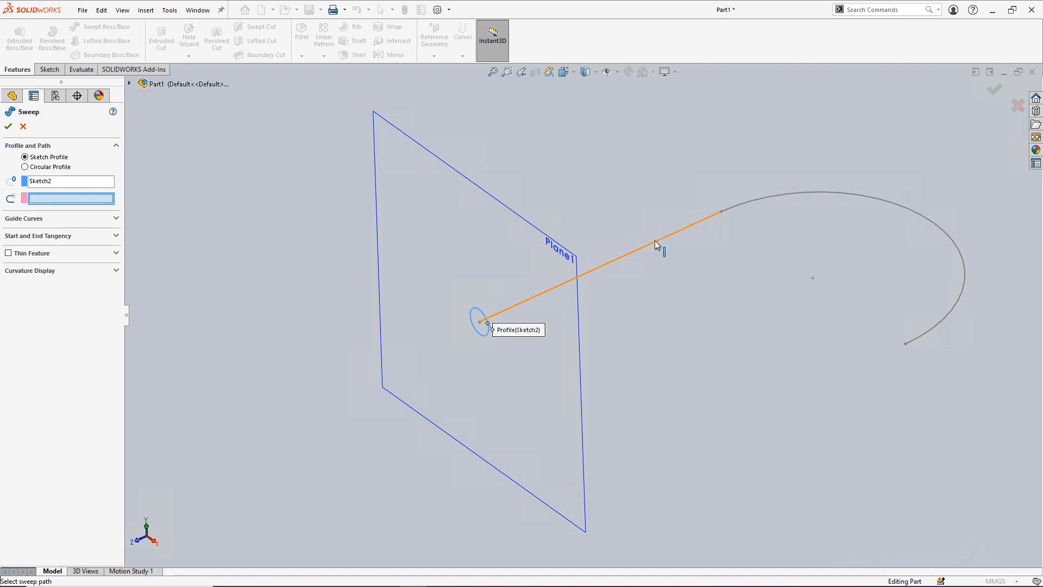
pyautogui.click(130, 84)
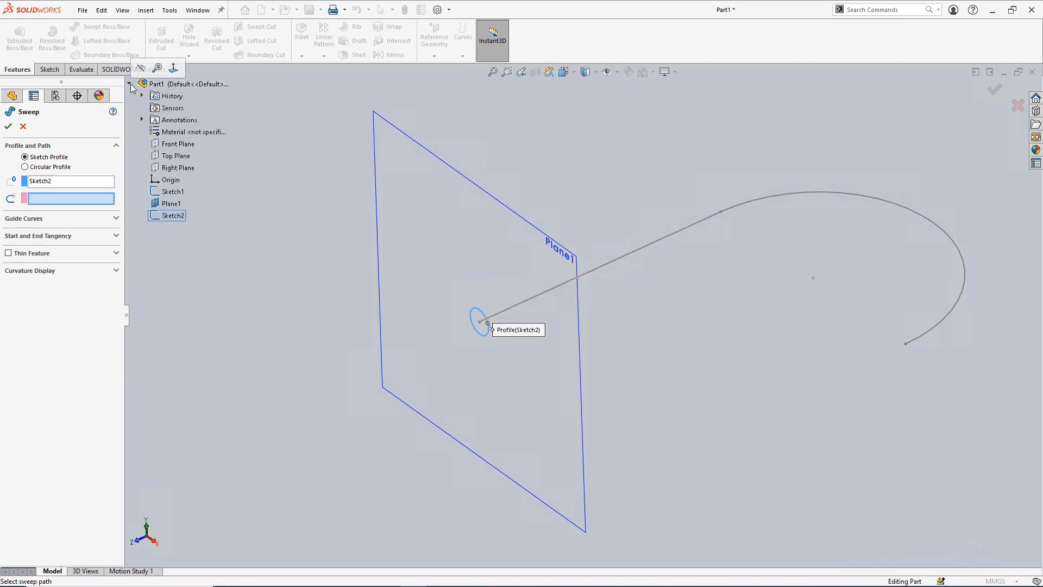
pyautogui.click(670, 236)
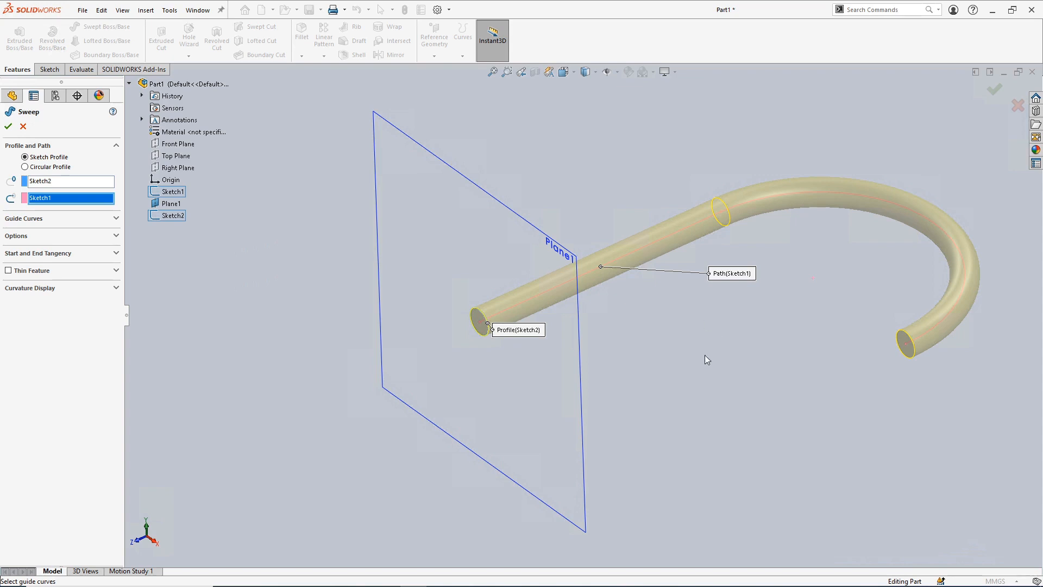
pyautogui.moveTo(704, 360)
pyautogui.mouseDown(button='middle')
pyautogui.moveTo(724, 315)
pyautogui.moveTo(703, 368)
pyautogui.mouseUp(button='middle')
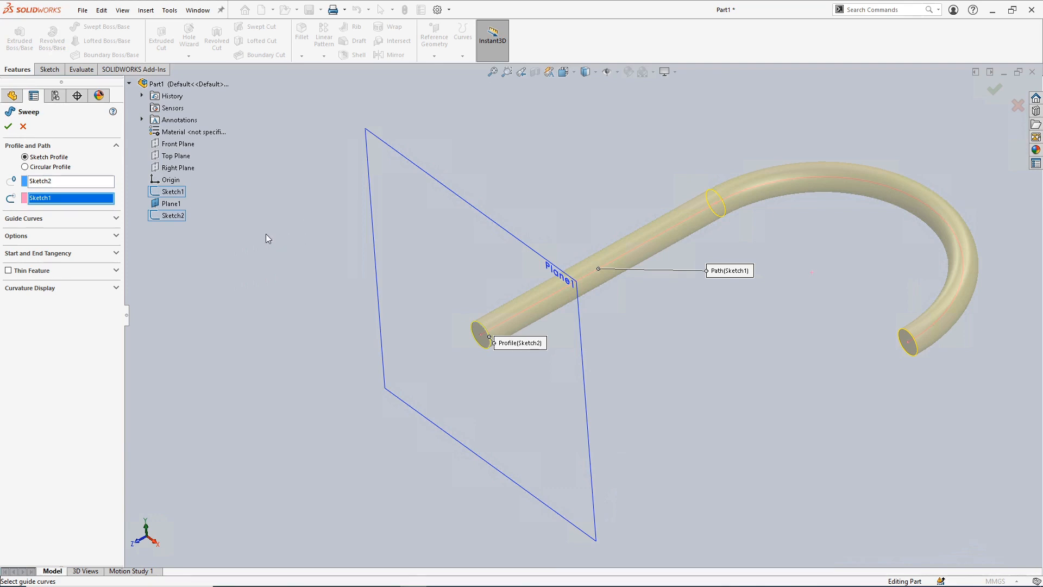
# Step: Preview the Keep Normal Constant orientation, return the sweep to Follow Path with no profile twist, and create the feature
pyautogui.click(116, 218)
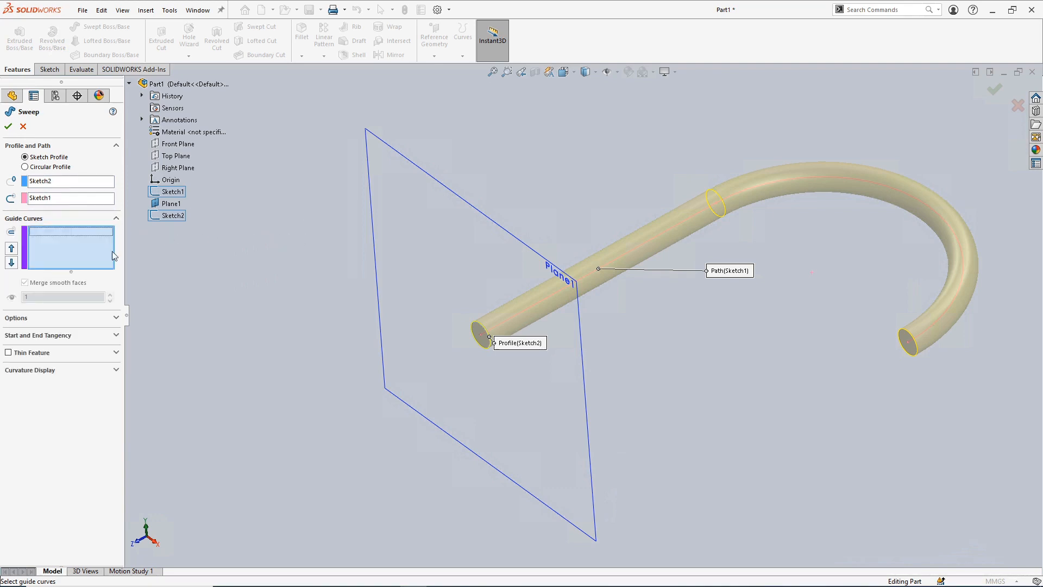
pyautogui.click(116, 317)
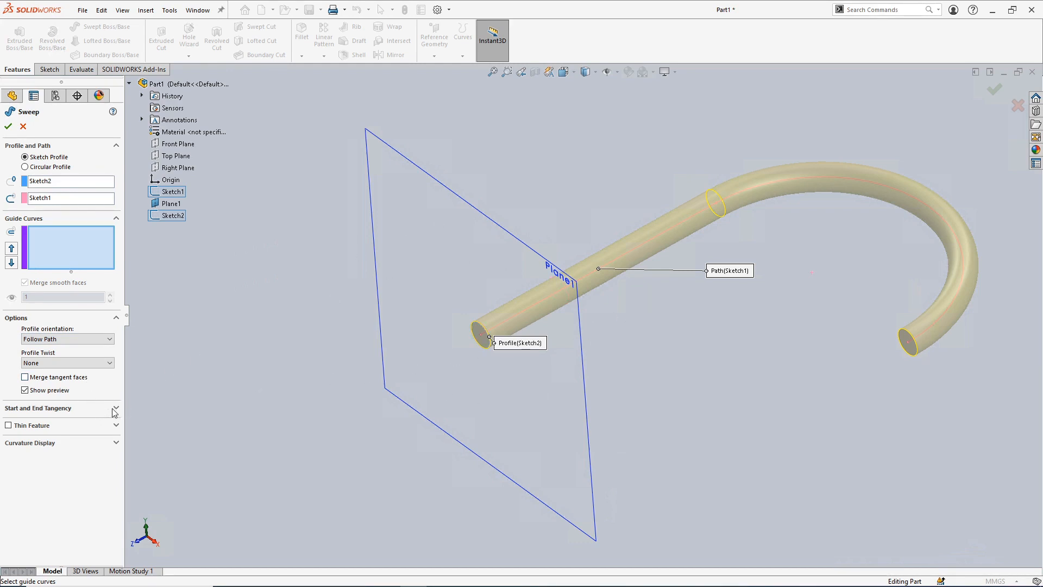
pyautogui.click(99, 339)
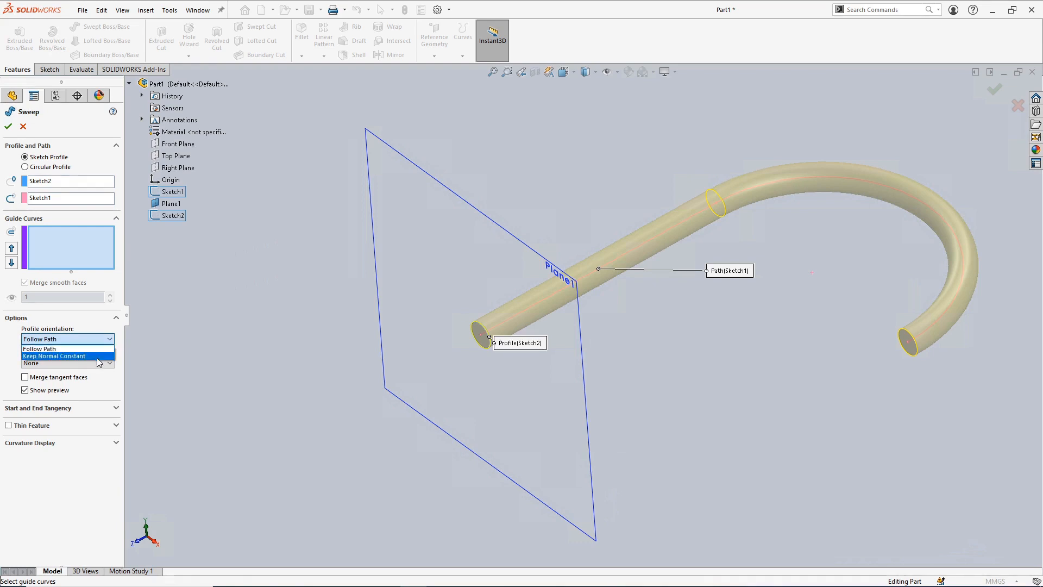
pyautogui.click(96, 354)
pyautogui.click(99, 339)
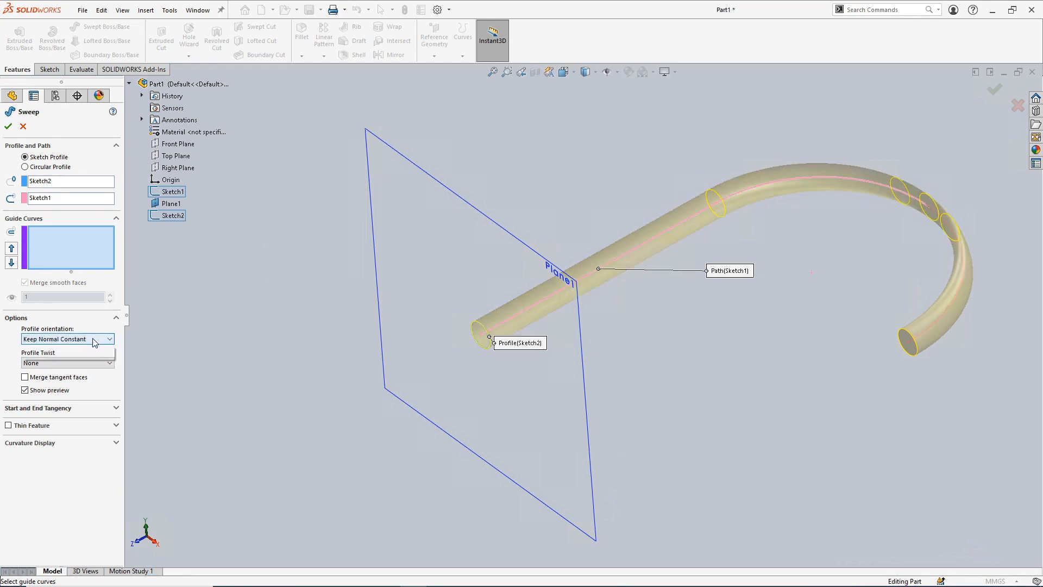
pyautogui.click(93, 349)
pyautogui.click(93, 363)
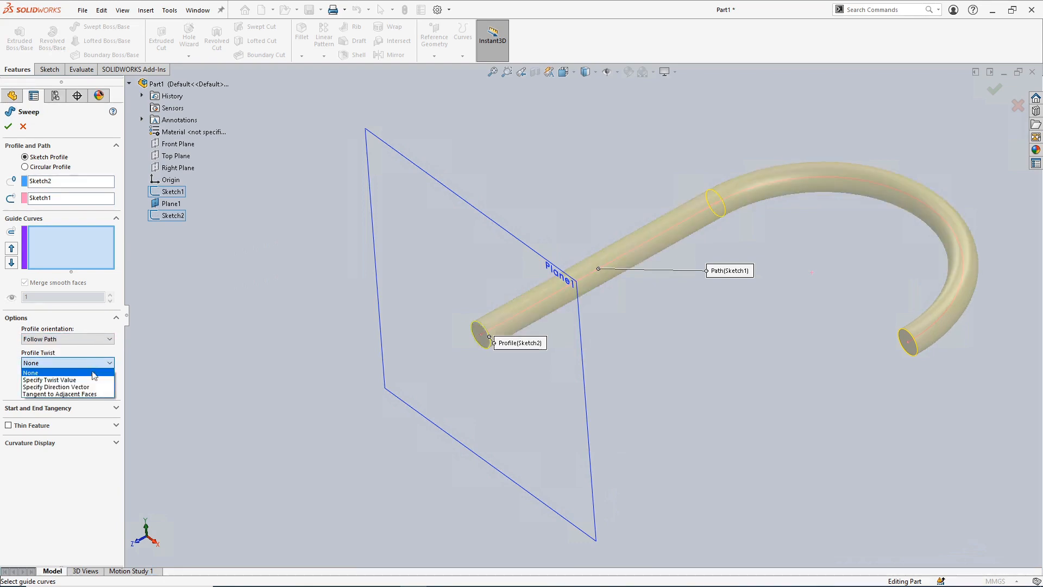
pyautogui.click(92, 339)
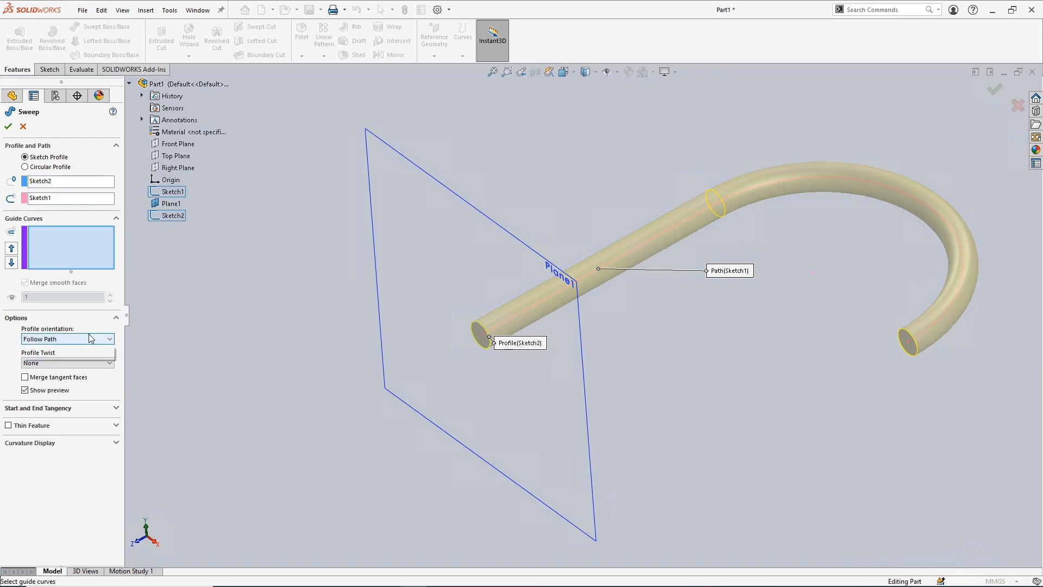
pyautogui.click(91, 349)
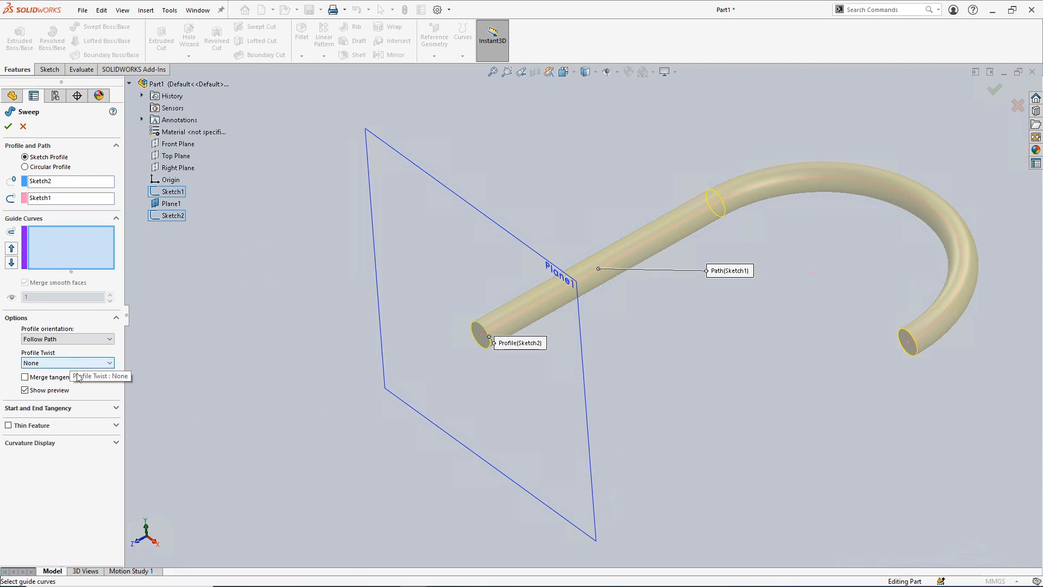
pyautogui.click(9, 126)
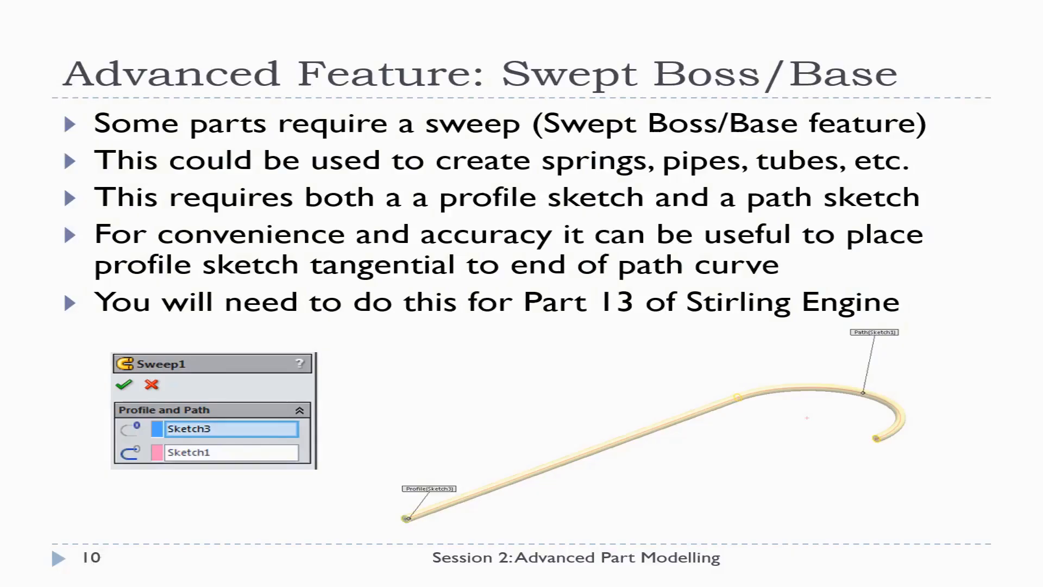
pyautogui.press('Right')
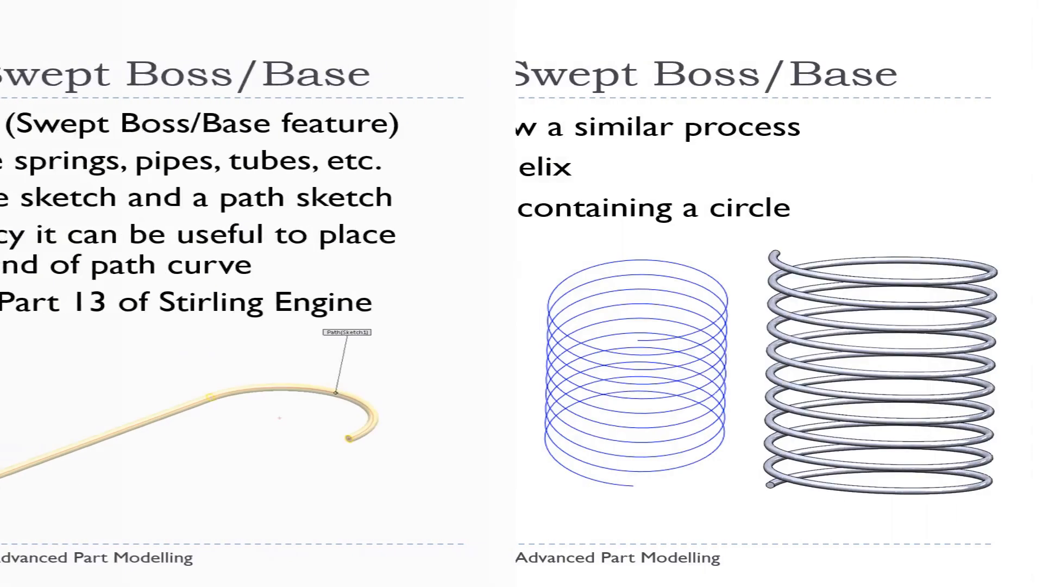
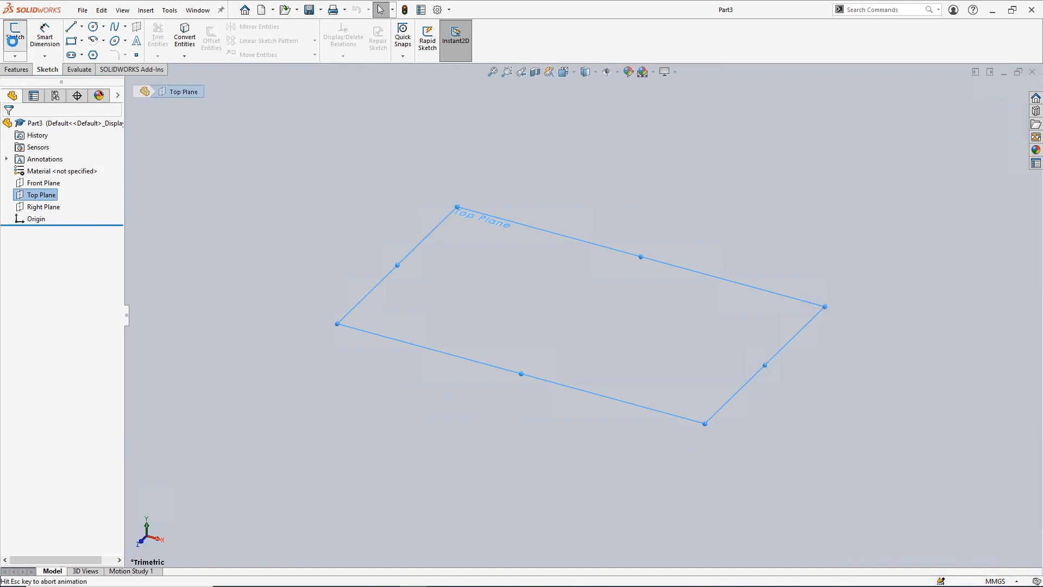
# Step: Sketch a circle of about 62.4 mm radius centred on the origin in the Top Plane sketch
pyautogui.click(93, 27)
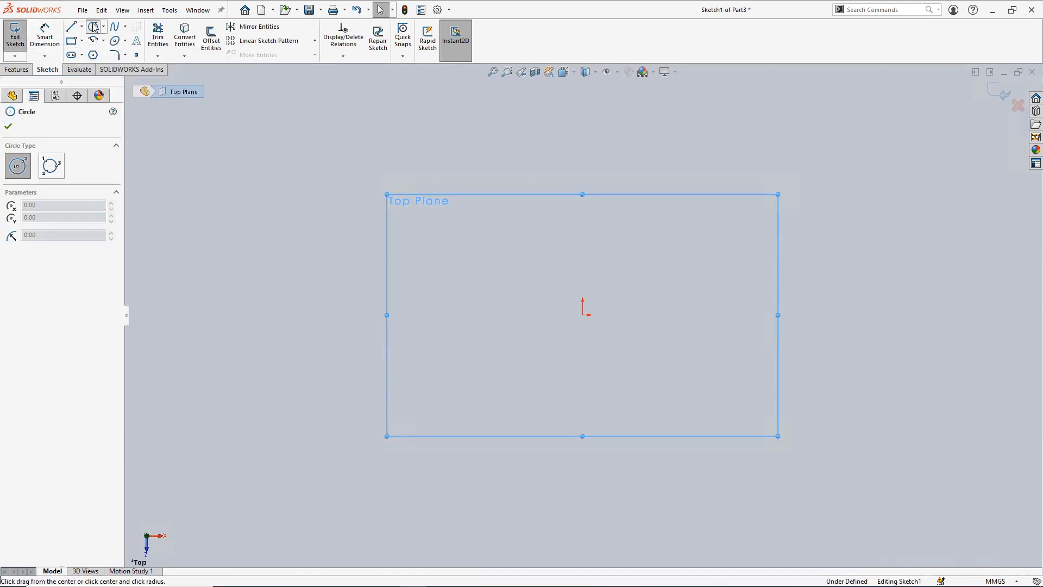
pyautogui.click(583, 315)
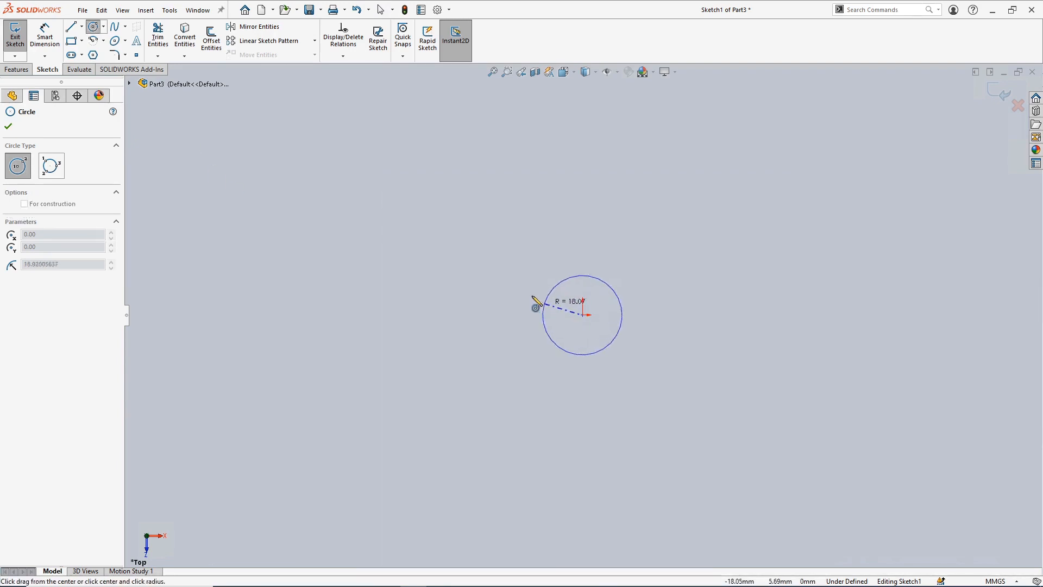
pyautogui.click(462, 249)
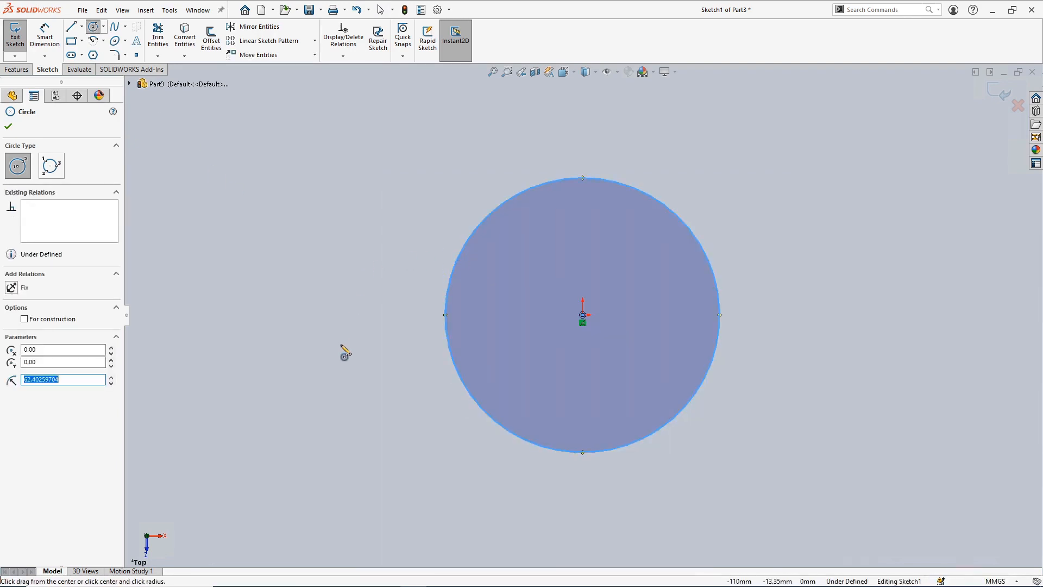
# Step: Set the circle's diameter to 100 mm and exit the sketch
pyautogui.click(48, 38)
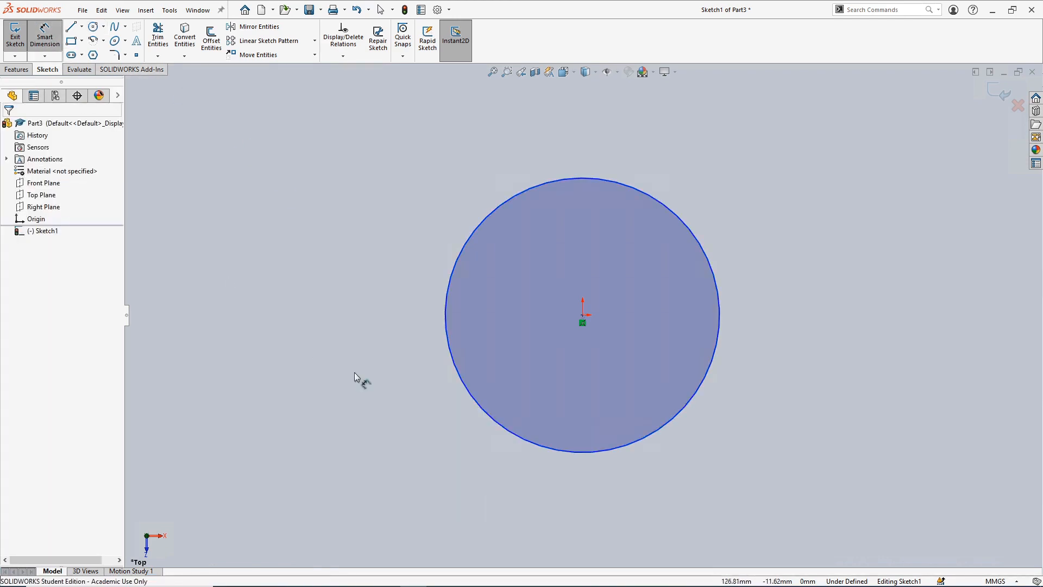
pyautogui.click(579, 508)
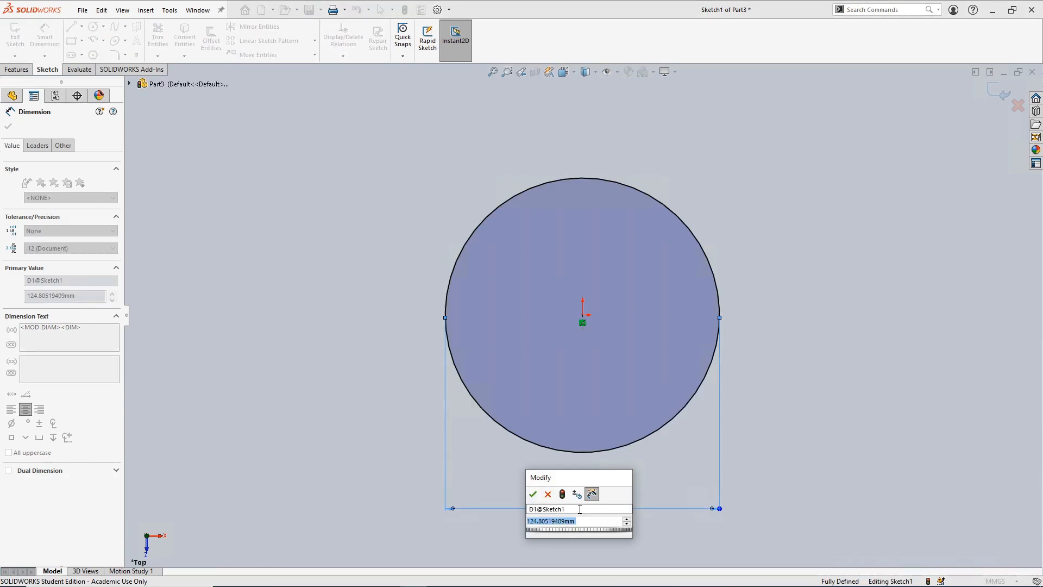
pyautogui.write('100')
pyautogui.press('Return')
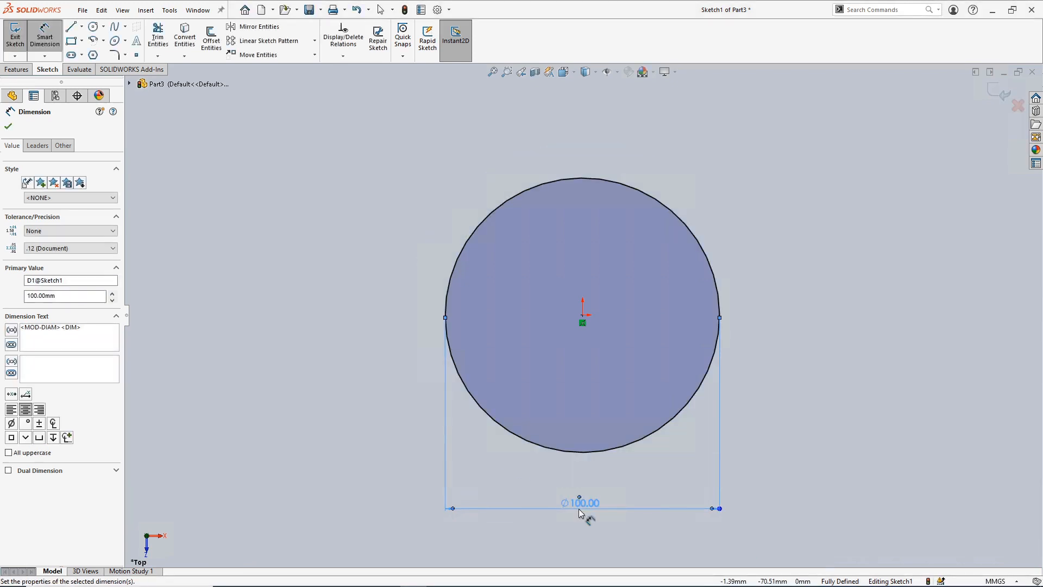
pyautogui.click(9, 126)
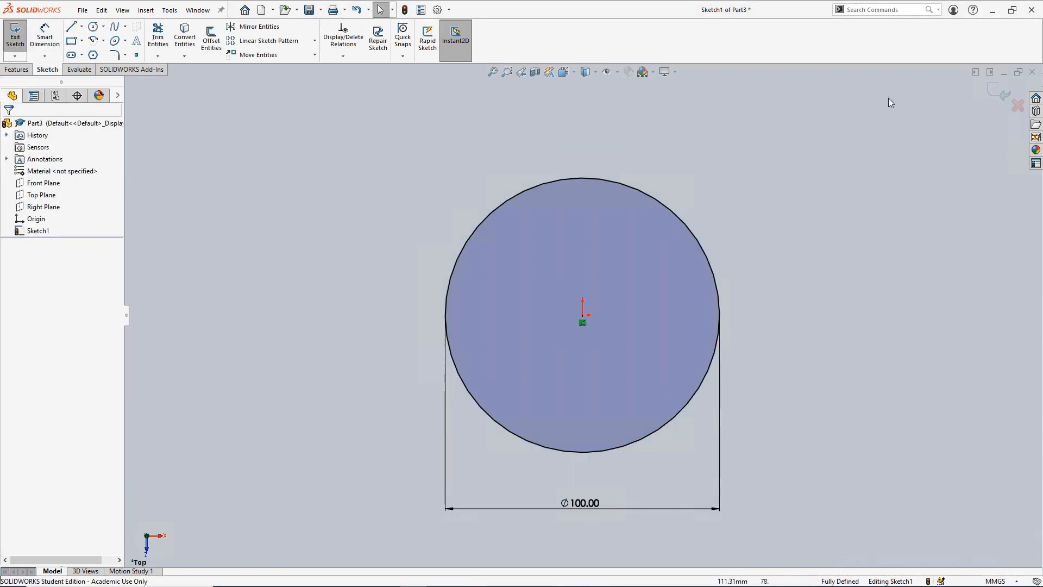
pyautogui.click(995, 88)
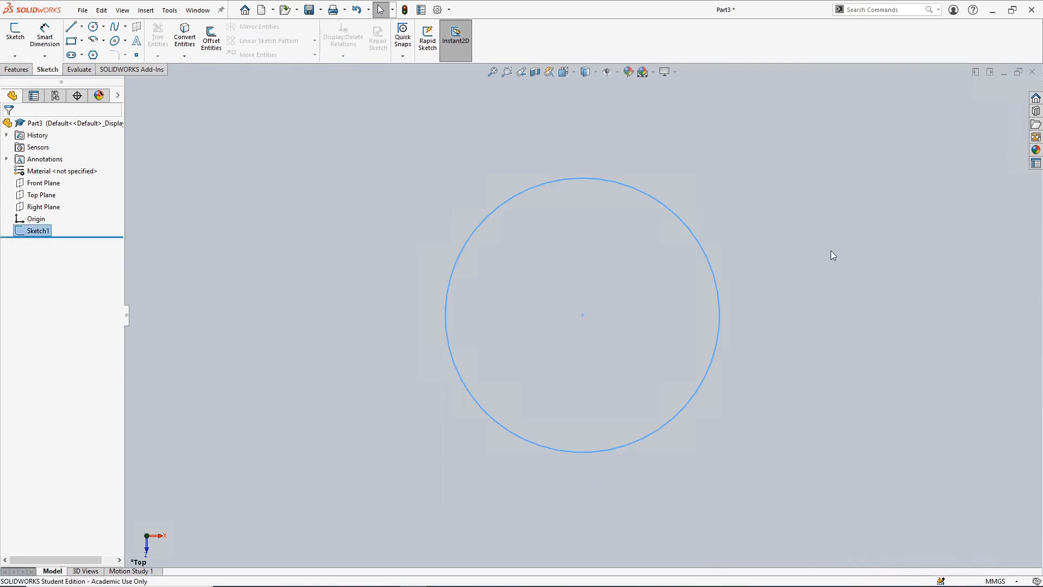
pyautogui.click(833, 255)
# Step: Start a Helix and Spiral curve from the 100 mm circle sketch, defined by Pitch and Revolution
pyautogui.moveTo(761, 358)
pyautogui.mouseDown(button='middle')
pyautogui.moveTo(766, 260)
pyautogui.moveTo(733, 165)
pyautogui.moveTo(713, 218)
pyautogui.moveTo(740, 226)
pyautogui.mouseUp(button='middle')
pyautogui.click(17, 70)
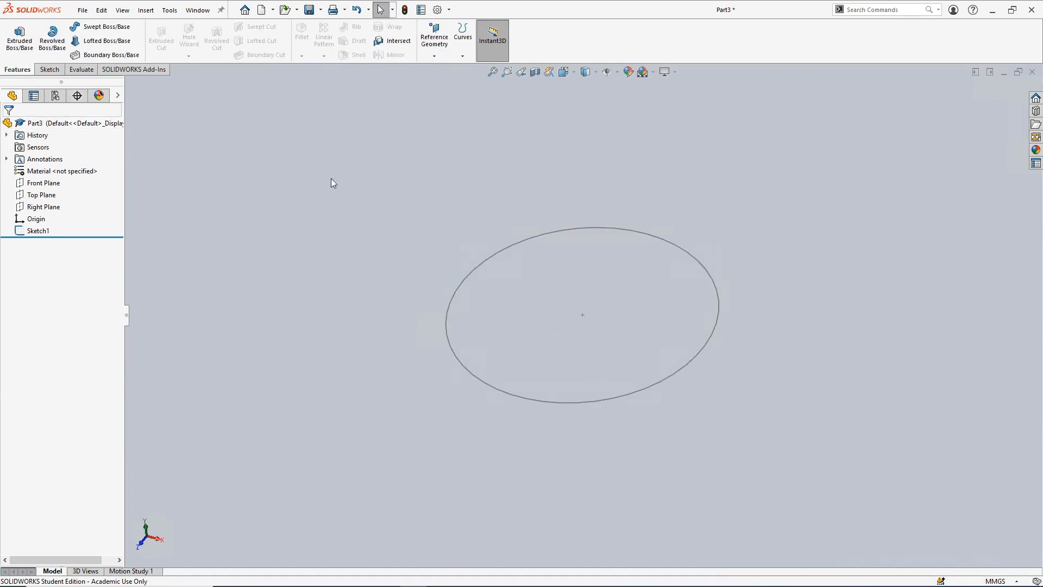
pyautogui.click(462, 56)
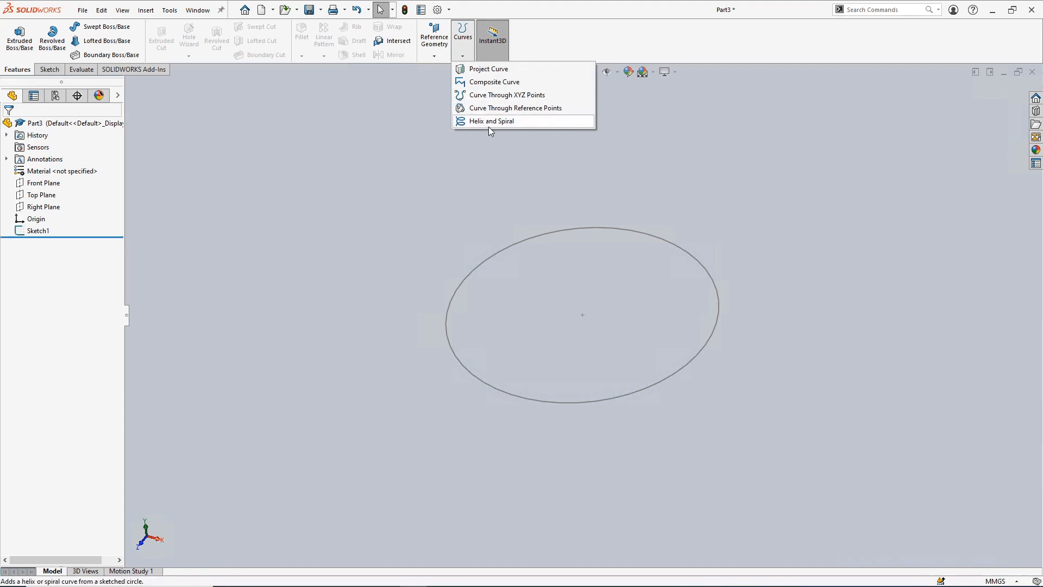
pyautogui.click(535, 122)
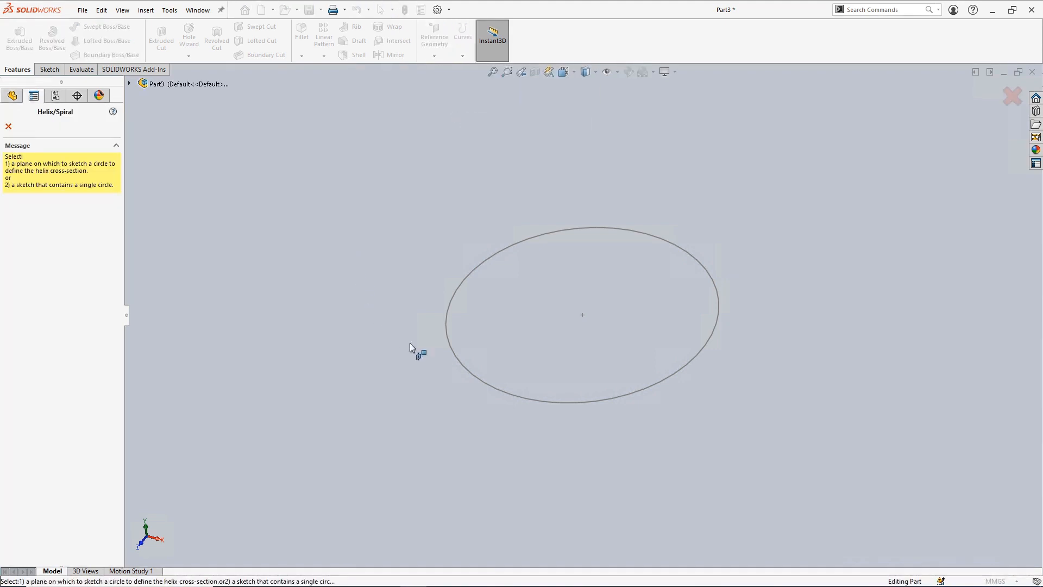
pyautogui.click(473, 375)
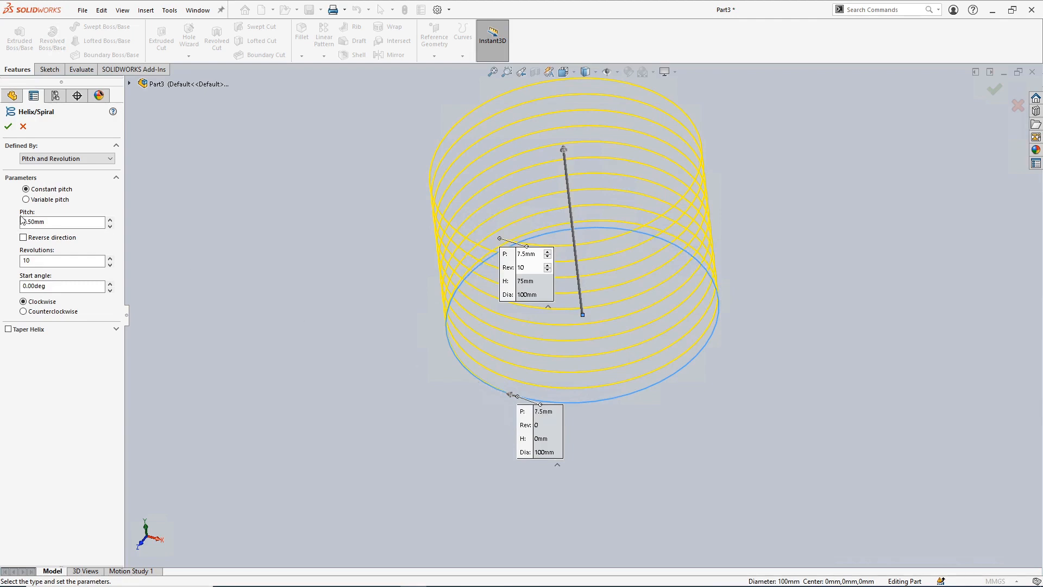
pyautogui.click(98, 158)
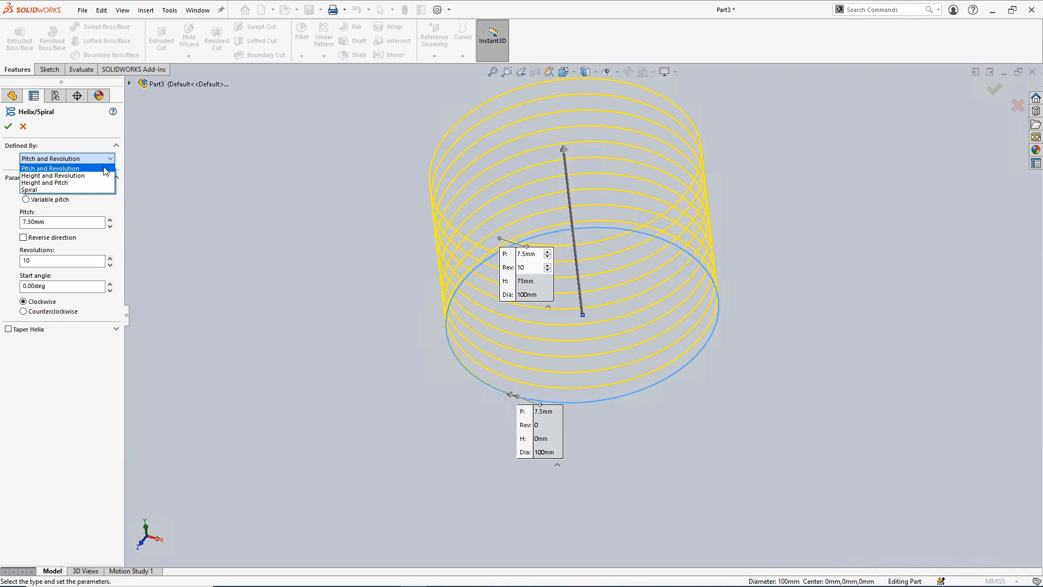
pyautogui.click(106, 169)
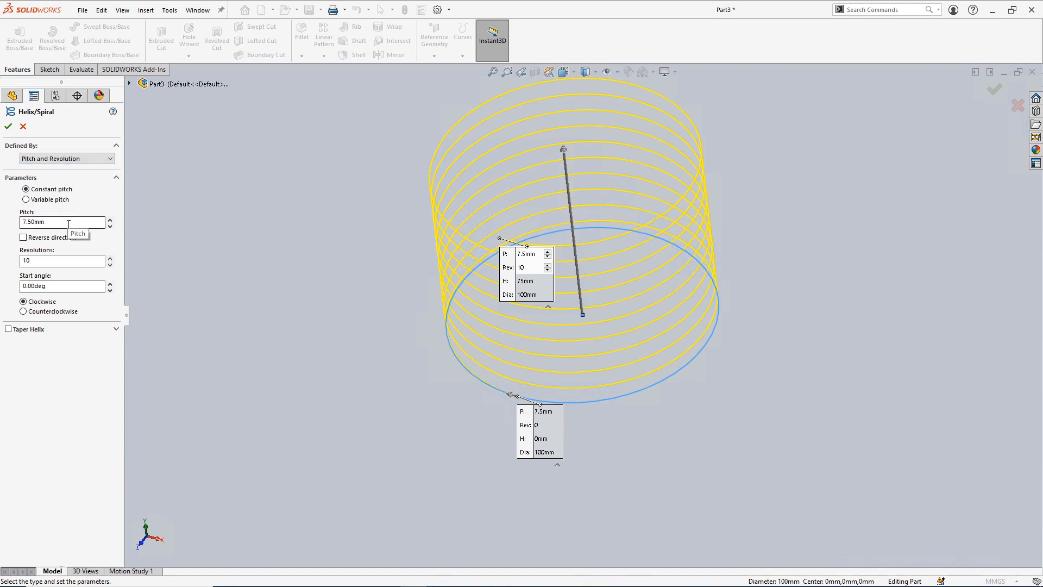
# Step: Preview helix start angles of 90 and 180 degrees, and return the start angle to 0 degrees
pyautogui.click(78, 286)
pyautogui.press('Home')
pyautogui.write('9')
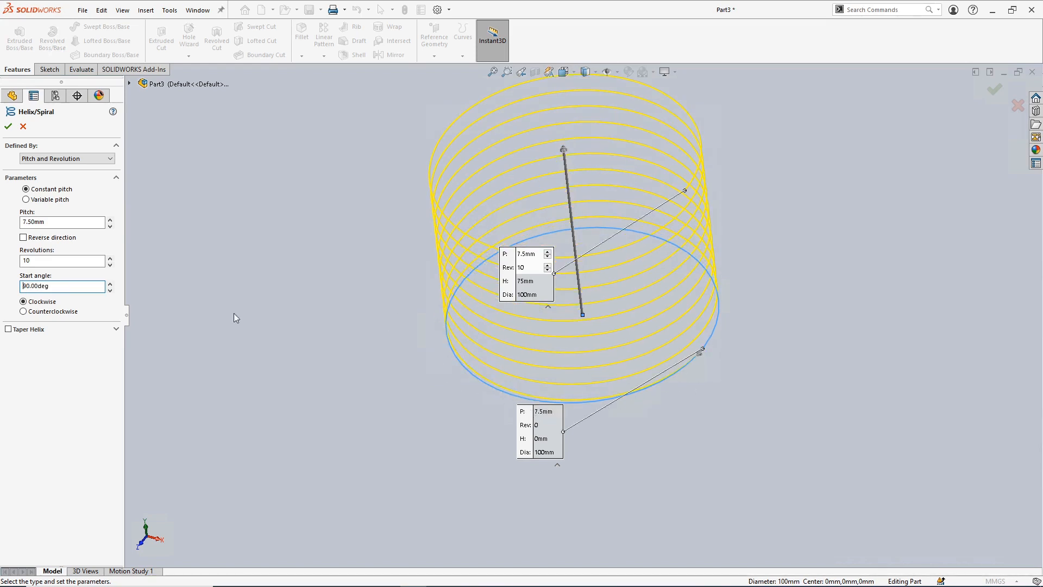
pyautogui.click(75, 286)
pyautogui.write('180')
pyautogui.press('Return')
pyautogui.hotkey('ctrl', 'a')
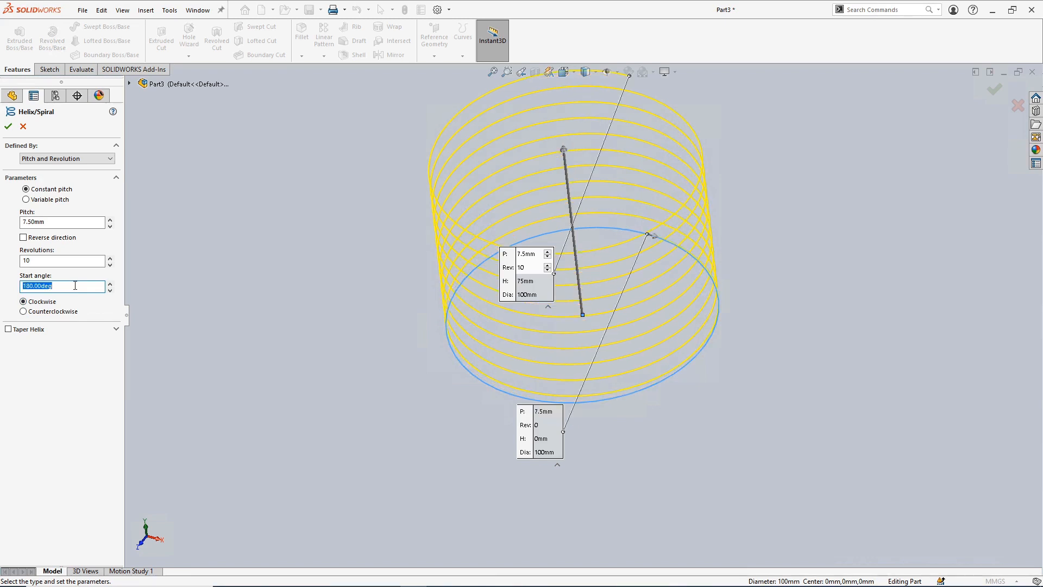
pyautogui.write('0')
pyautogui.press('Return')
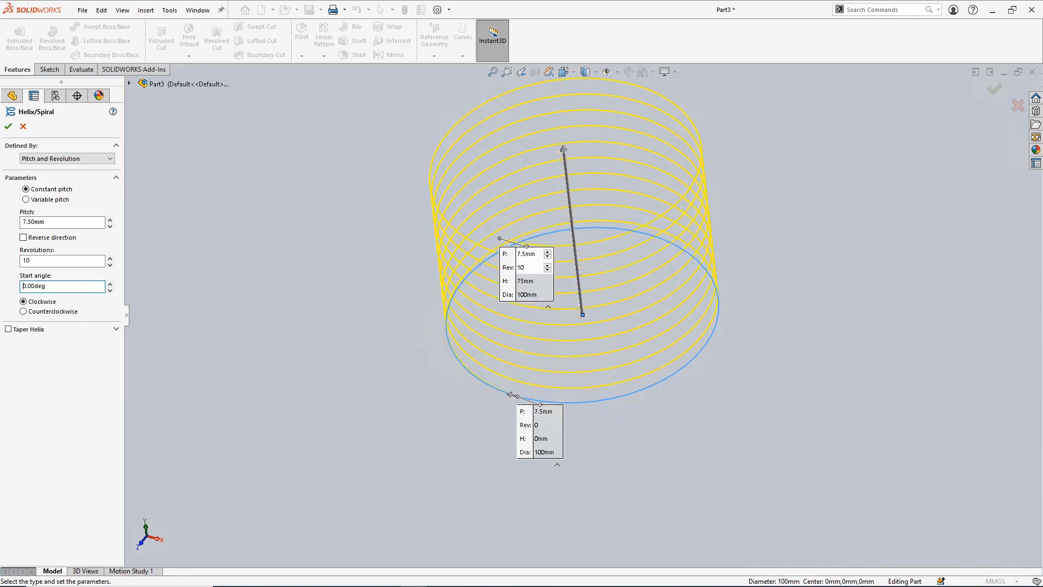
# Step: Create the helix with 7.5 mm constant pitch, 10 revolutions and clockwise direction
pyautogui.click(41, 312)
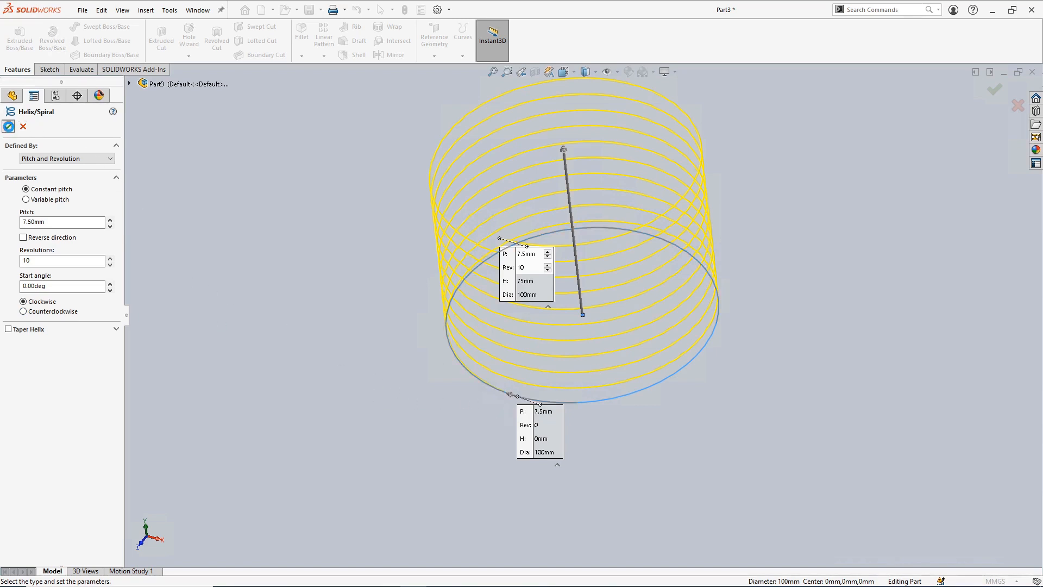
pyautogui.click(8, 126)
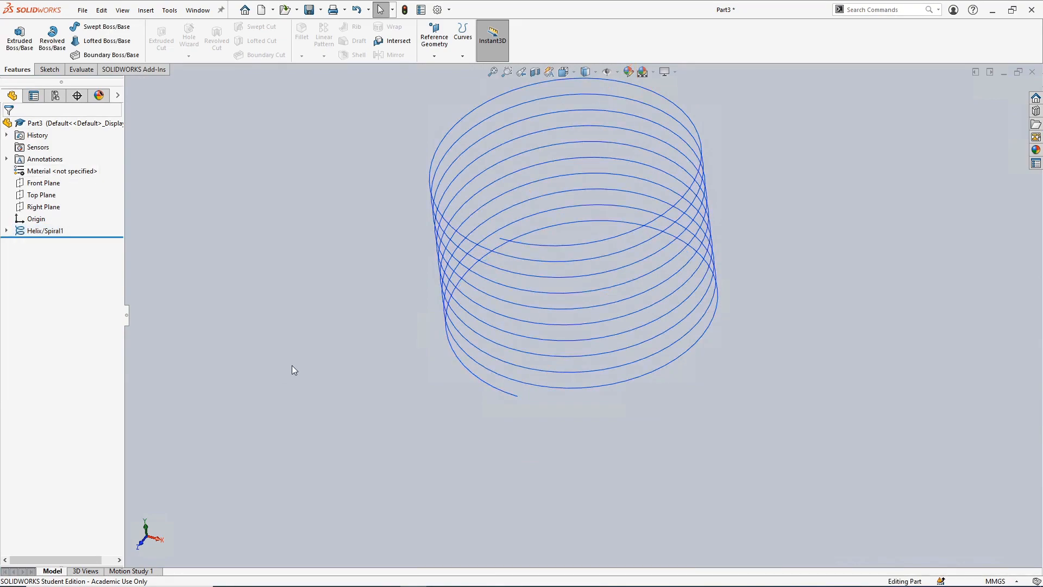
# Step: Create a reference plane perpendicular to the helix and coincident with its lower end point
pyautogui.moveTo(292, 366)
pyautogui.mouseDown(button='middle')
pyautogui.moveTo(307, 277)
pyautogui.moveTo(304, 412)
pyautogui.moveTo(293, 305)
pyautogui.moveTo(303, 279)
pyautogui.moveTo(305, 382)
pyautogui.moveTo(308, 372)
pyautogui.mouseUp(button='middle')
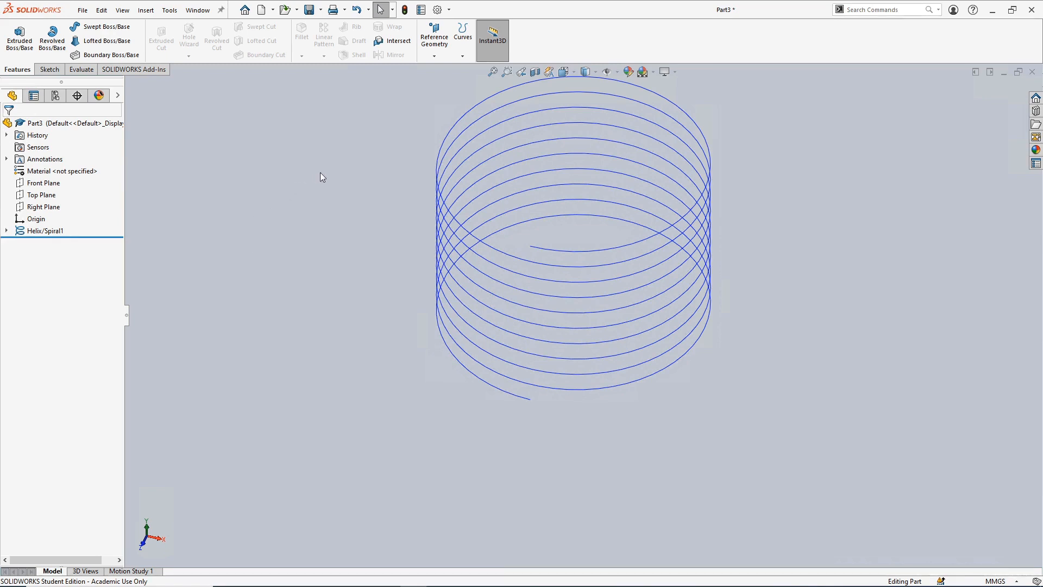
pyautogui.click(434, 56)
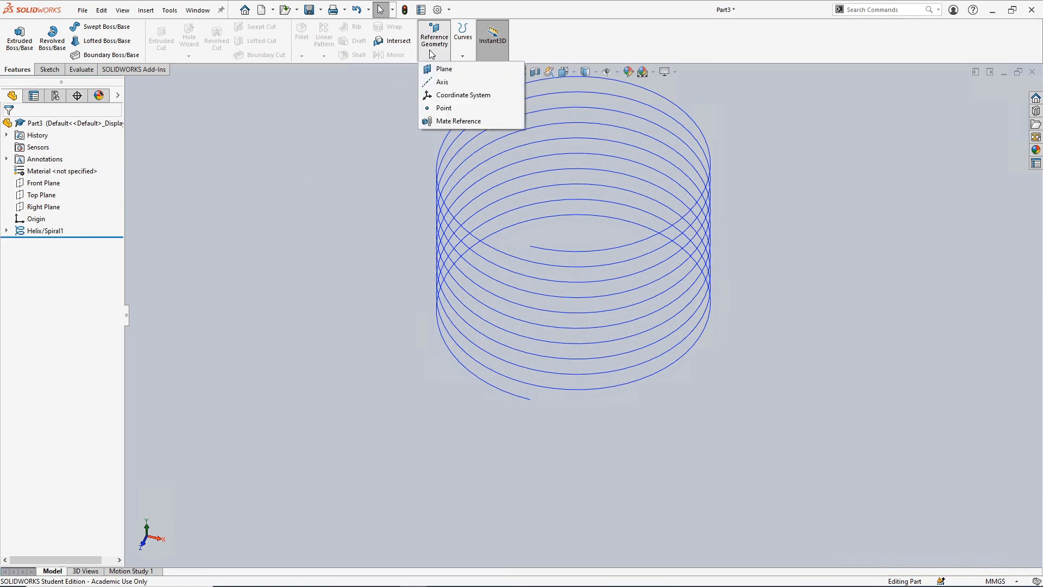
pyautogui.click(453, 68)
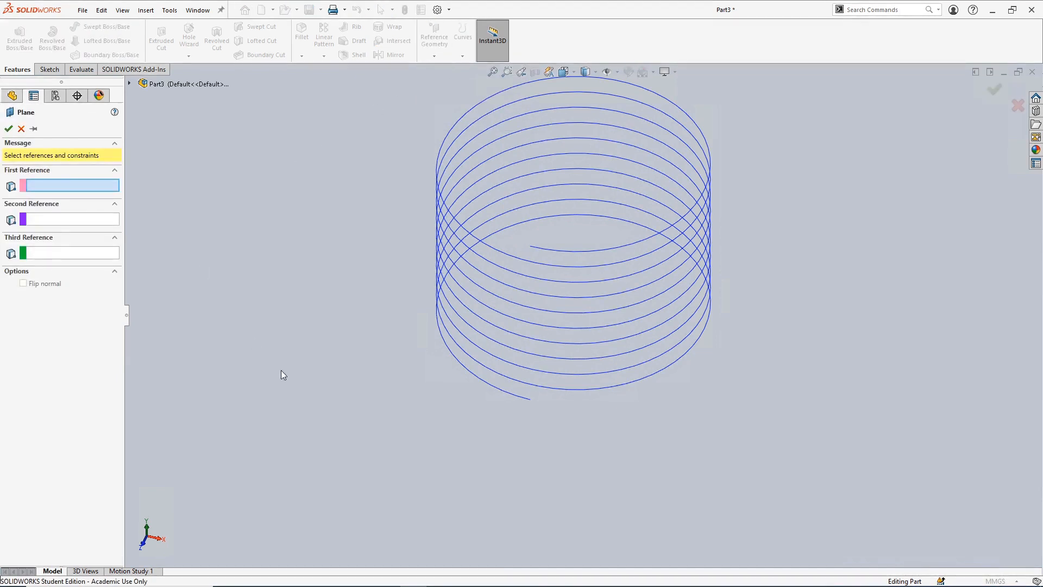
pyautogui.click(483, 380)
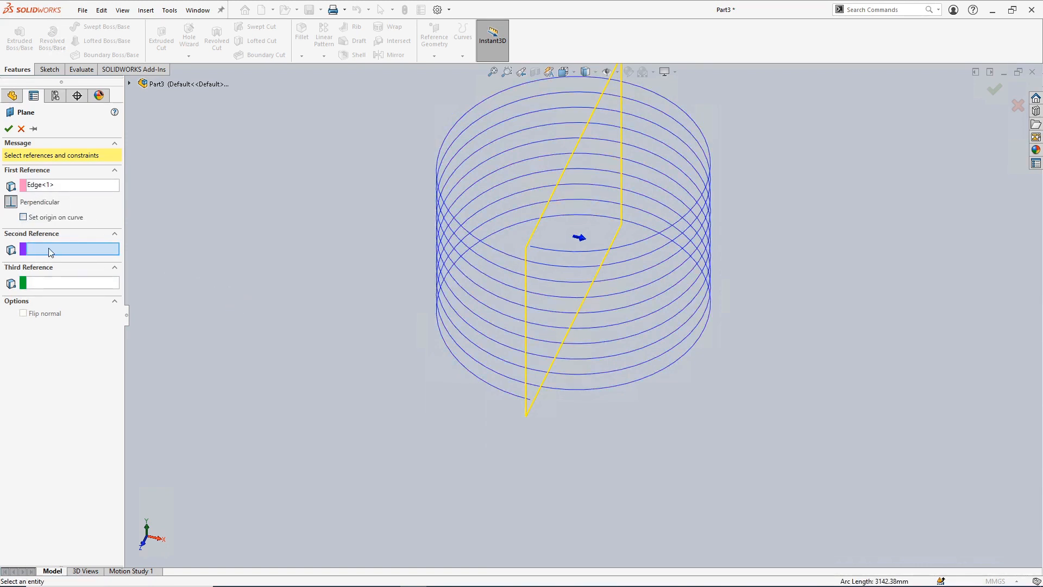
pyautogui.click(531, 401)
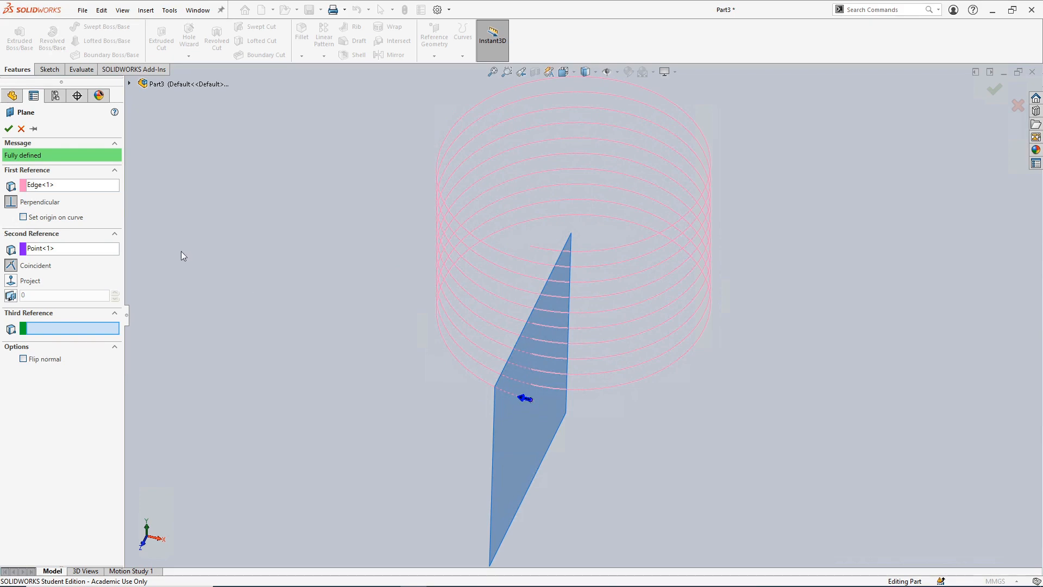
pyautogui.click(8, 129)
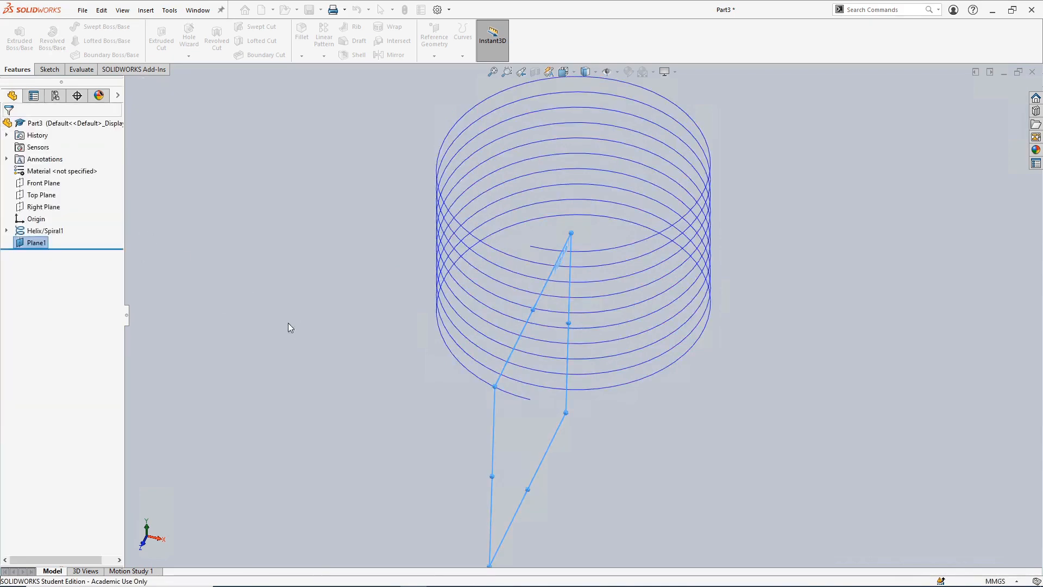
pyautogui.click(376, 337)
# Step: Start a sketch on the new reference plane and draw a circle of about 4.6 mm radius just off the helix's lower end
pyautogui.moveTo(378, 338)
pyautogui.mouseDown(button='middle')
pyautogui.moveTo(395, 311)
pyautogui.moveTo(353, 373)
pyautogui.moveTo(364, 337)
pyautogui.mouseUp(button='middle')
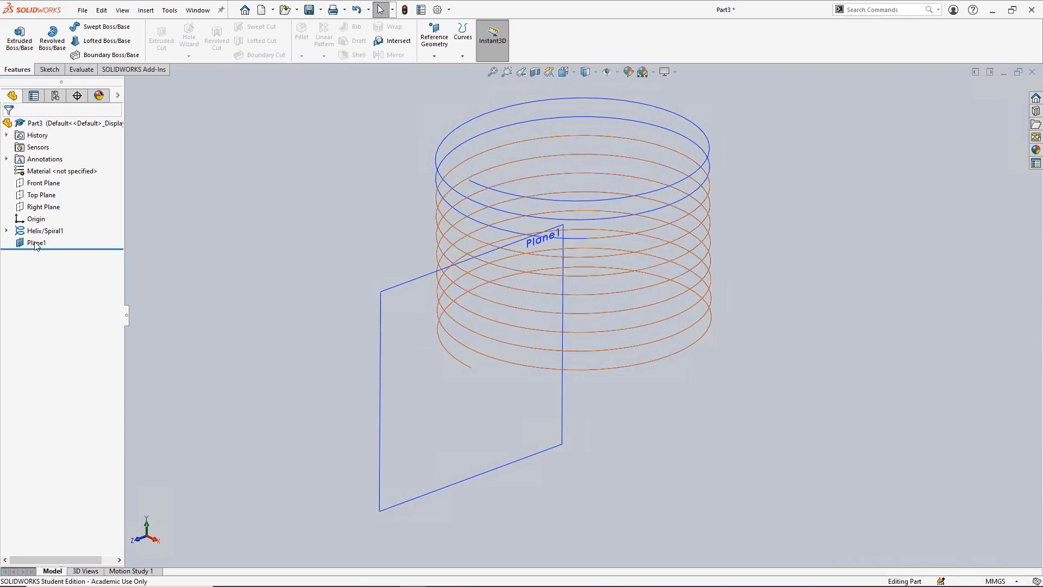
pyautogui.click(46, 70)
pyautogui.click(14, 35)
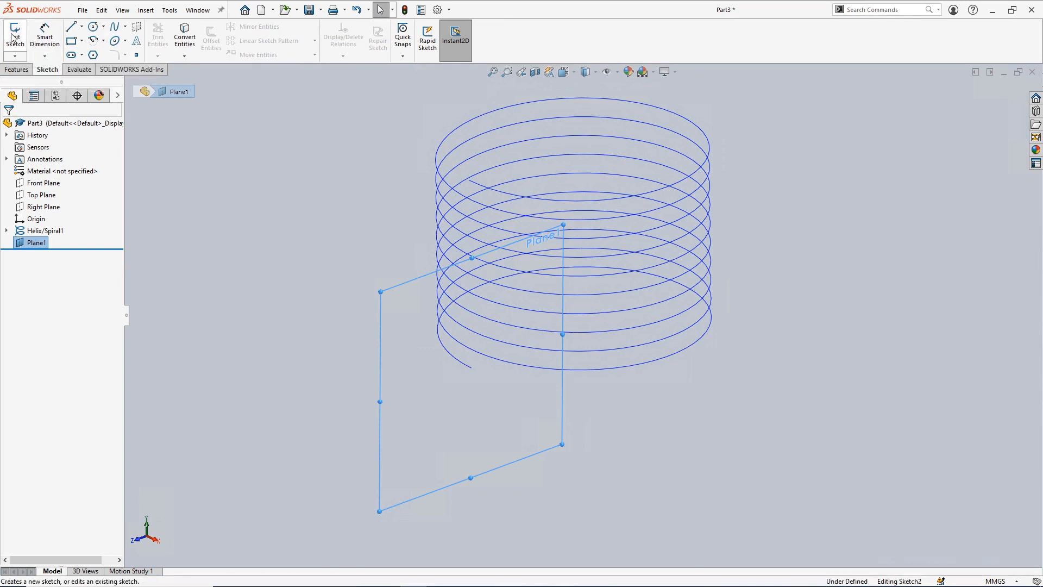
pyautogui.click(94, 28)
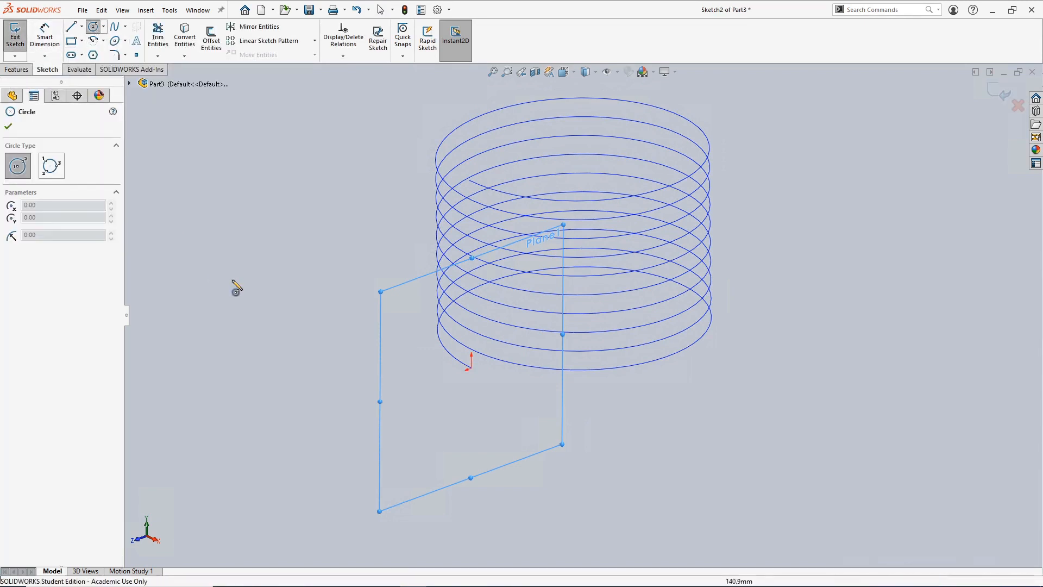
pyautogui.scroll(-5, 529, 350)
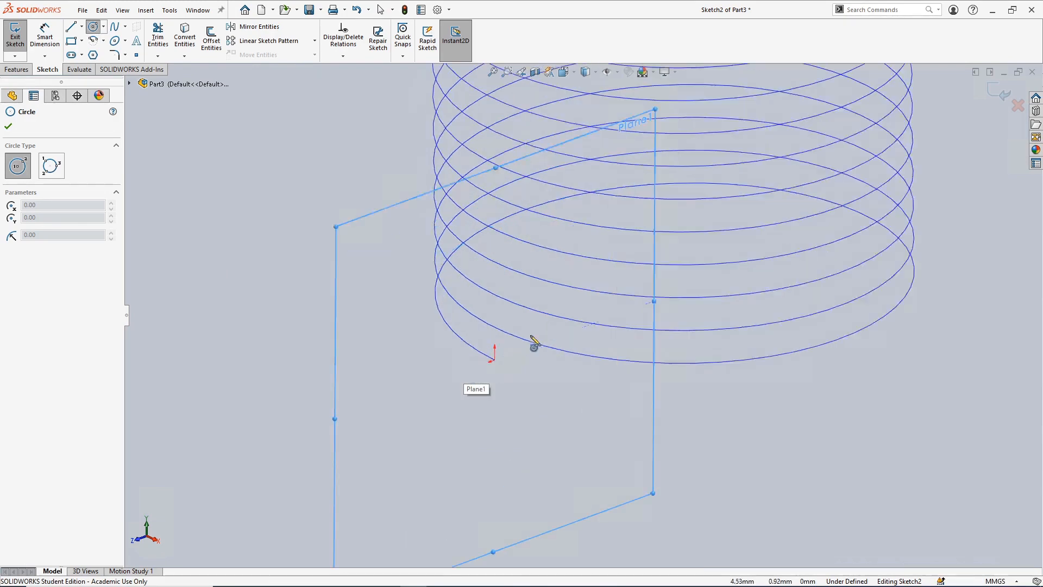
pyautogui.scroll(-2, 516, 368)
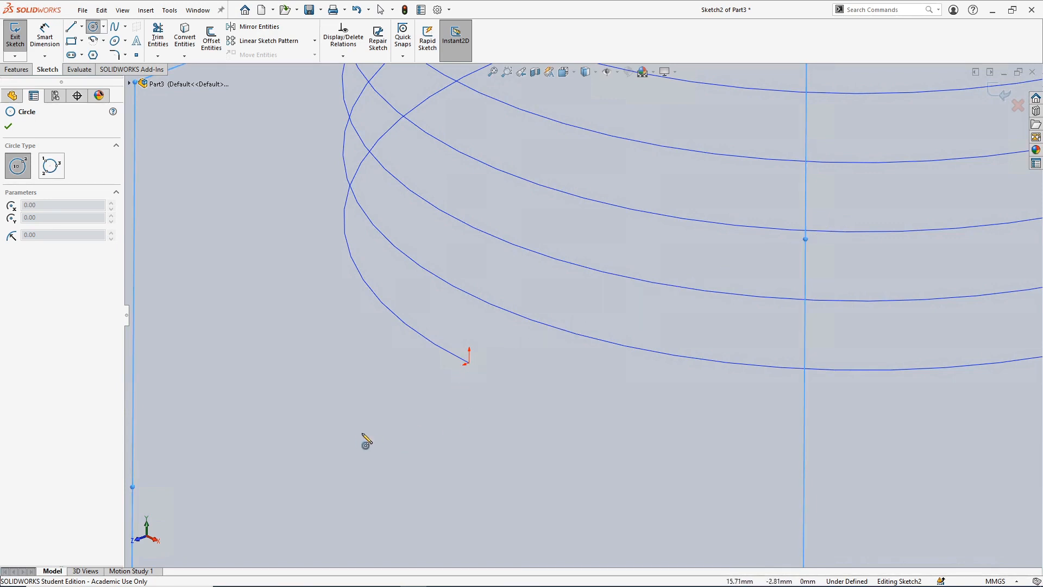
pyautogui.click(423, 417)
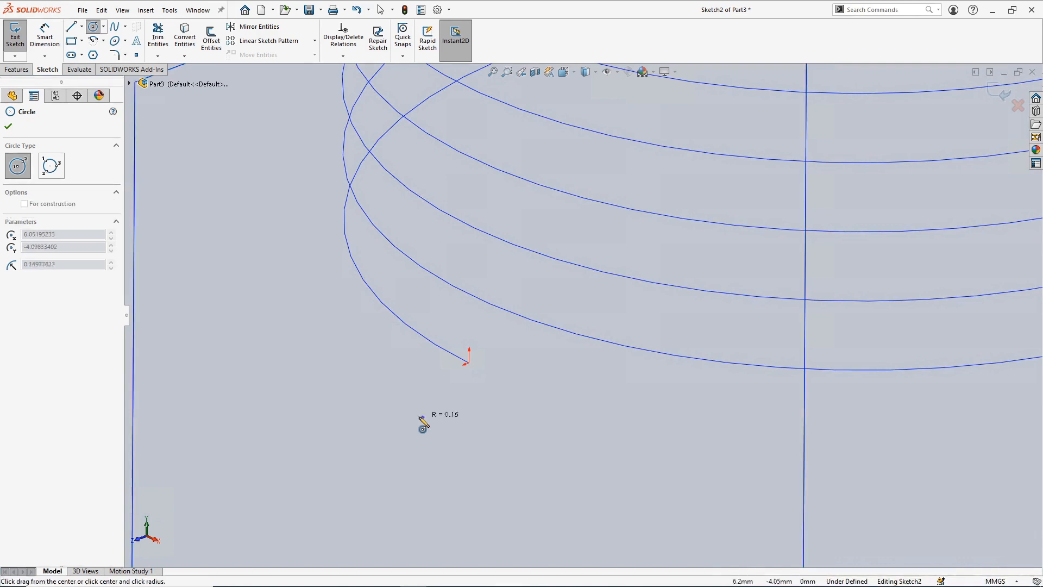
pyautogui.click(390, 402)
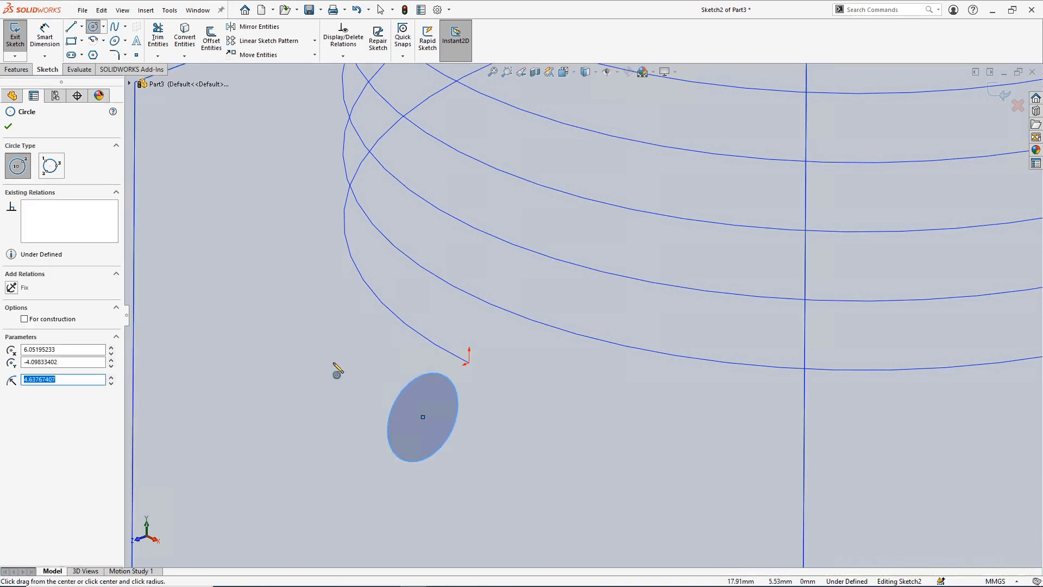
pyautogui.press('Escape')
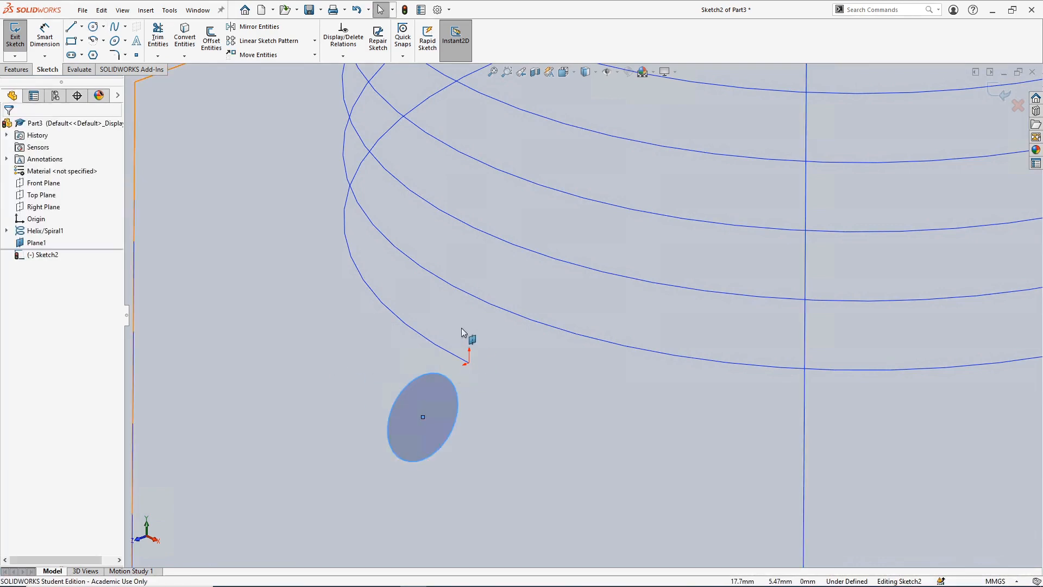
pyautogui.rightClick(471, 363)
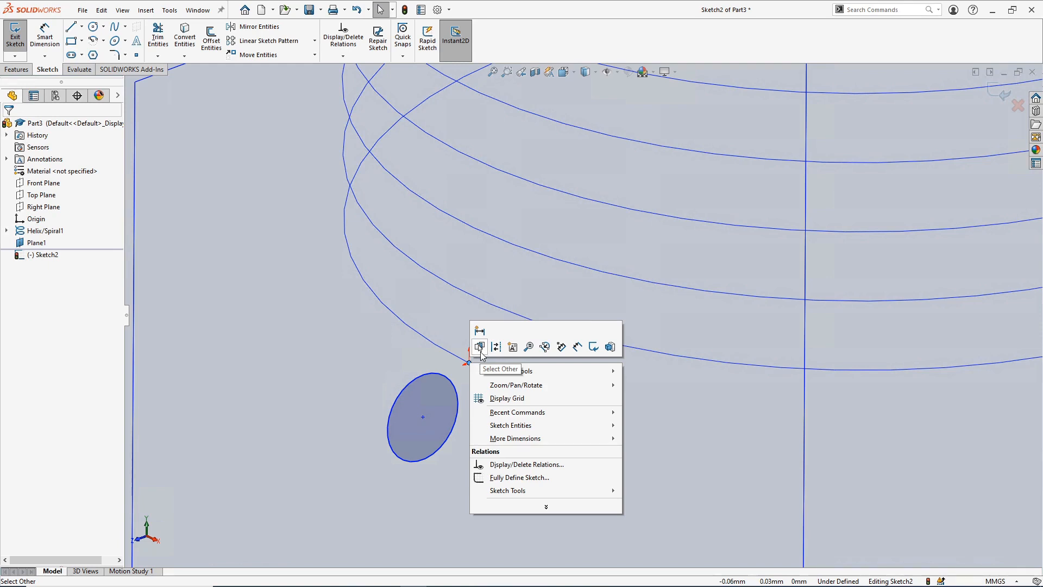
pyautogui.click(480, 351)
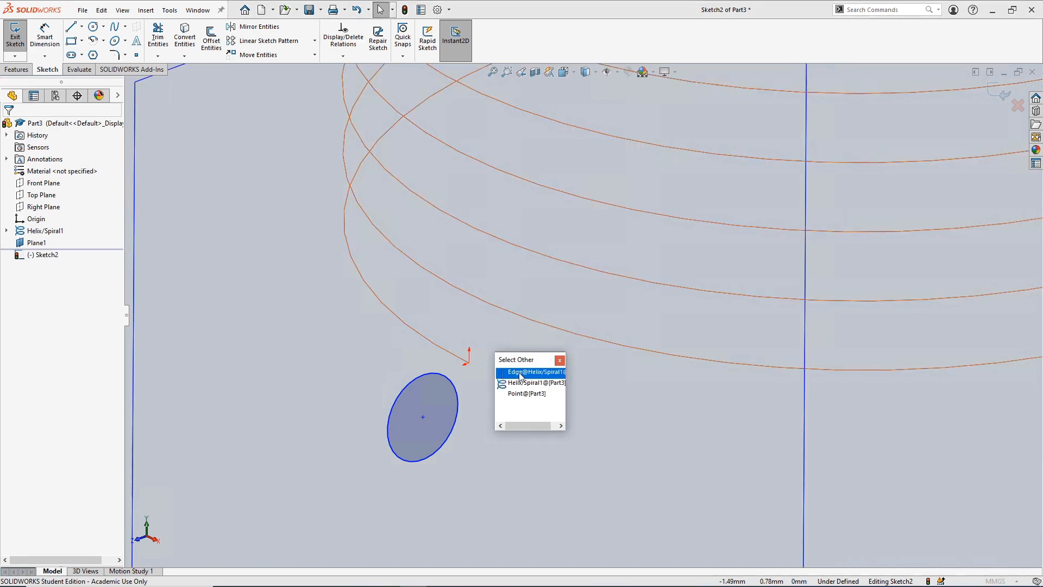
pyautogui.click(521, 374)
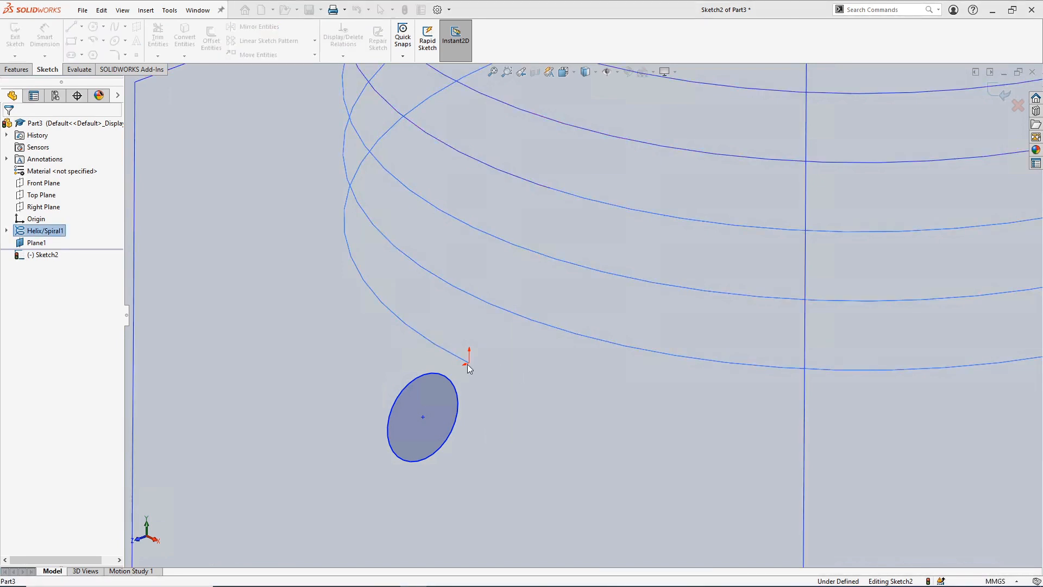
pyautogui.click(489, 373)
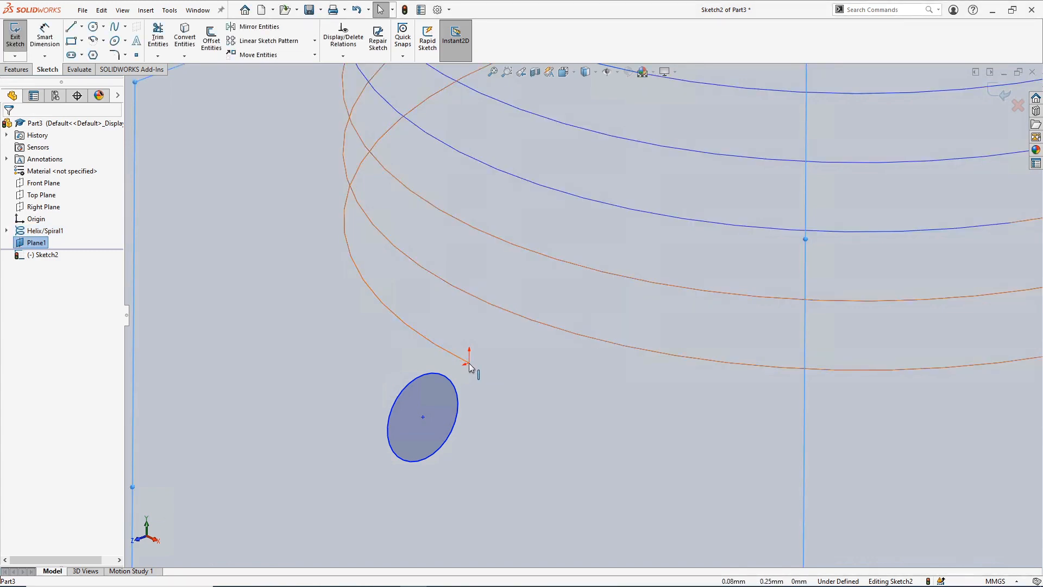
# Step: Try to select the helix's lower end point together with the circle's centre to relate the two points
pyautogui.rightClick(469, 364)
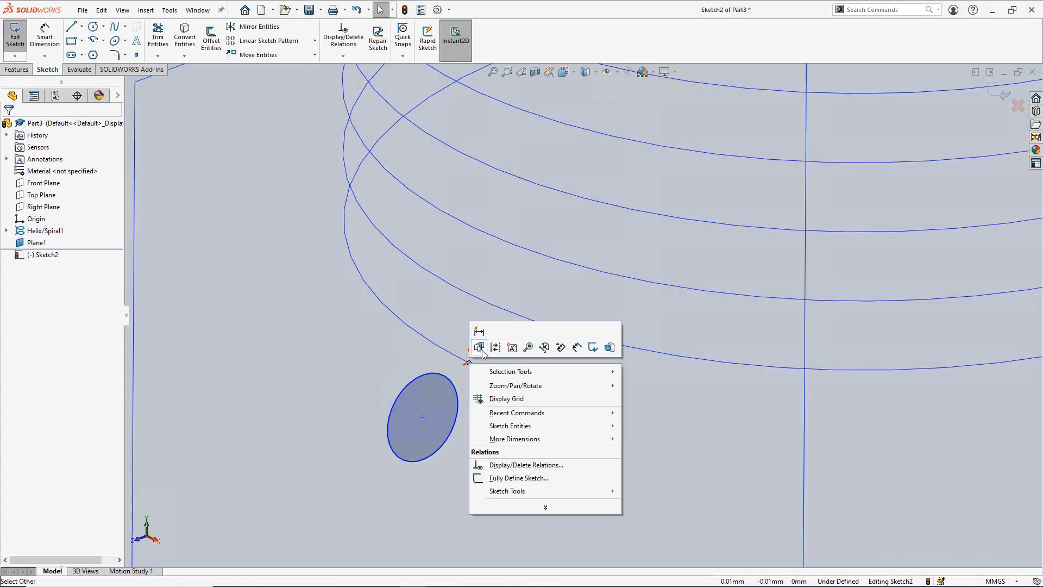
pyautogui.click(480, 348)
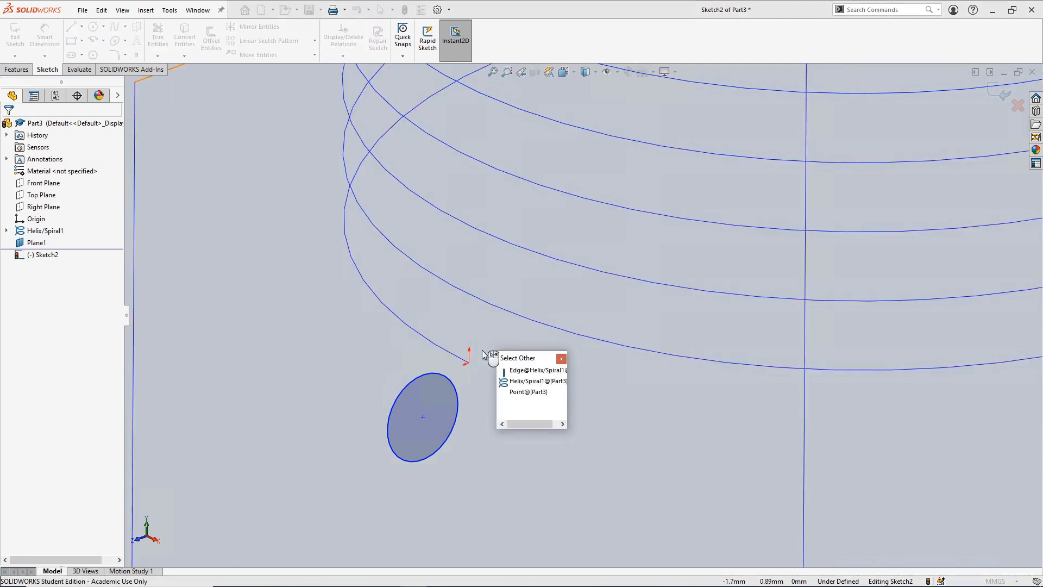
pyautogui.click(527, 393)
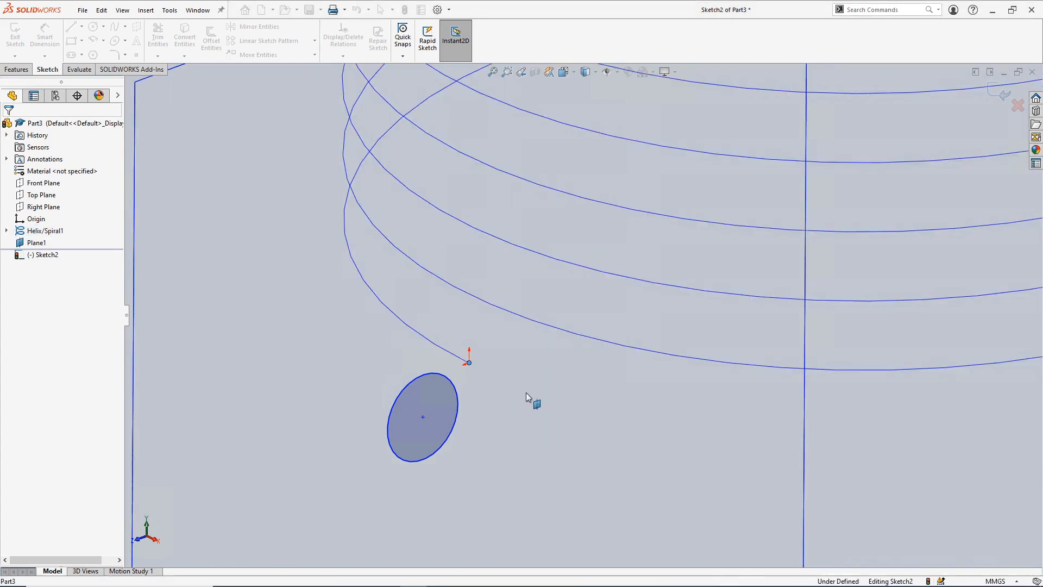
pyautogui.click(423, 417)
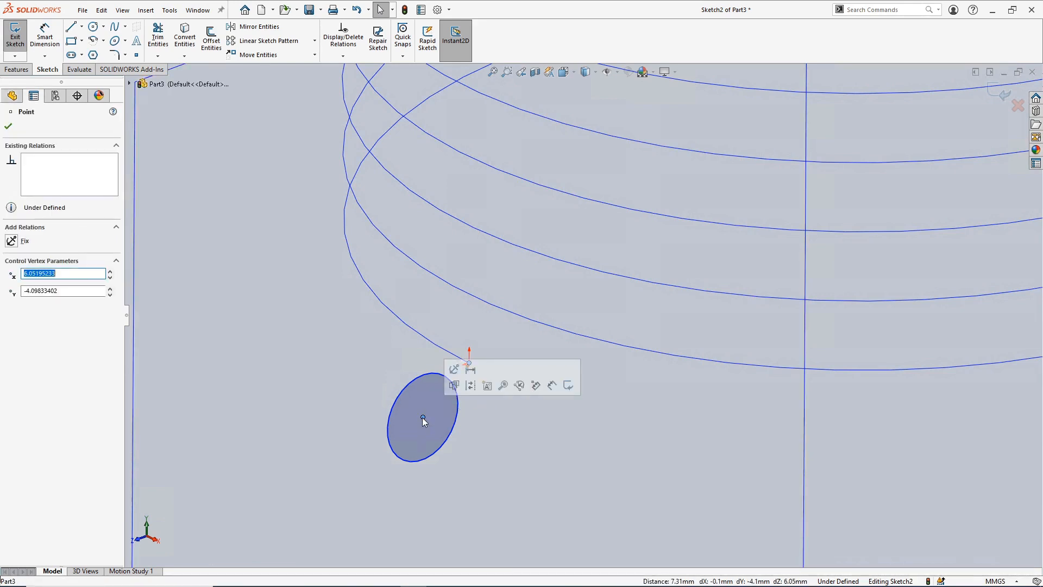
pyautogui.click(557, 443)
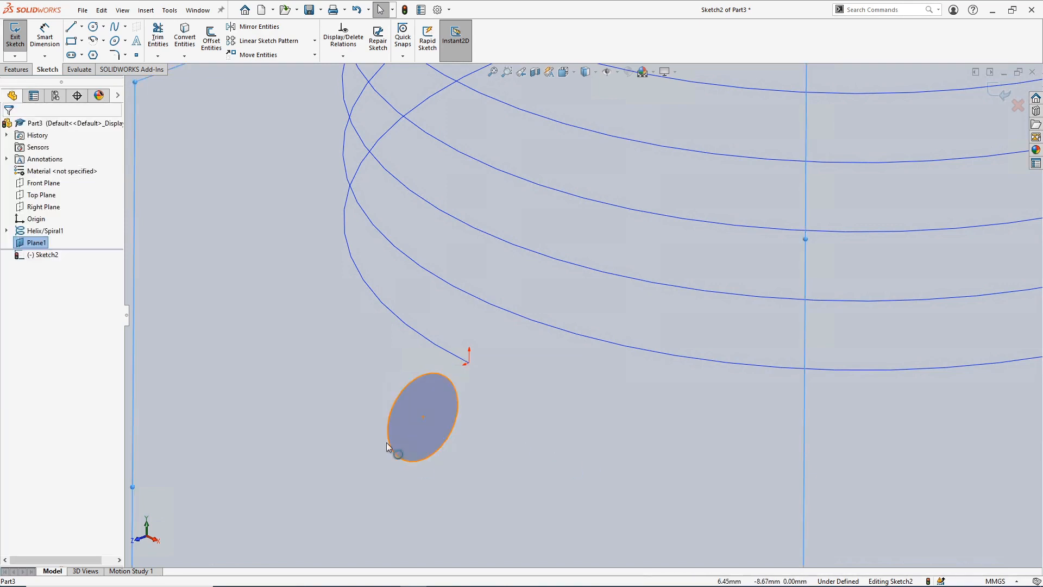
pyautogui.click(470, 363)
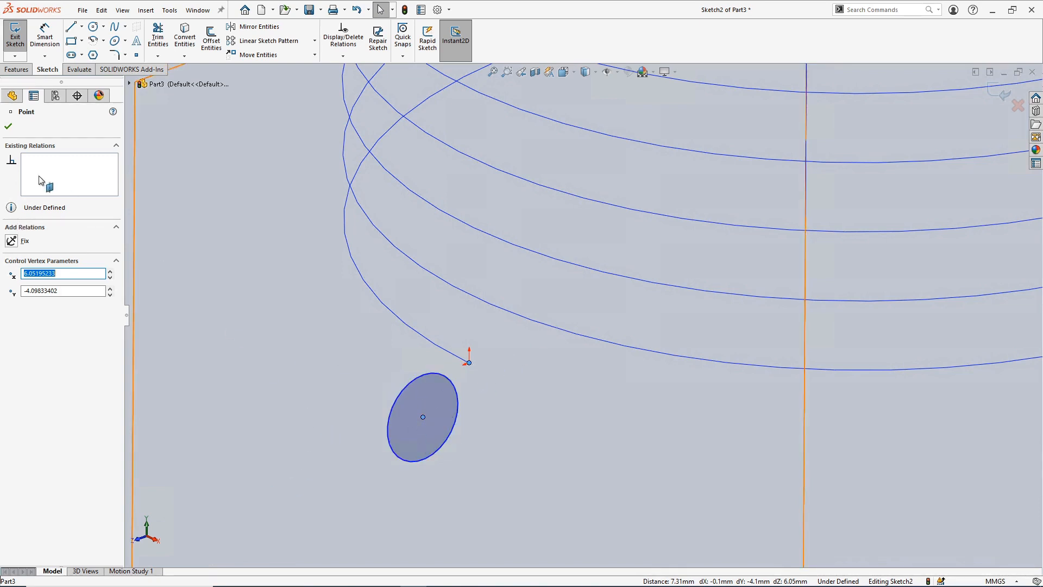
pyautogui.click(8, 128)
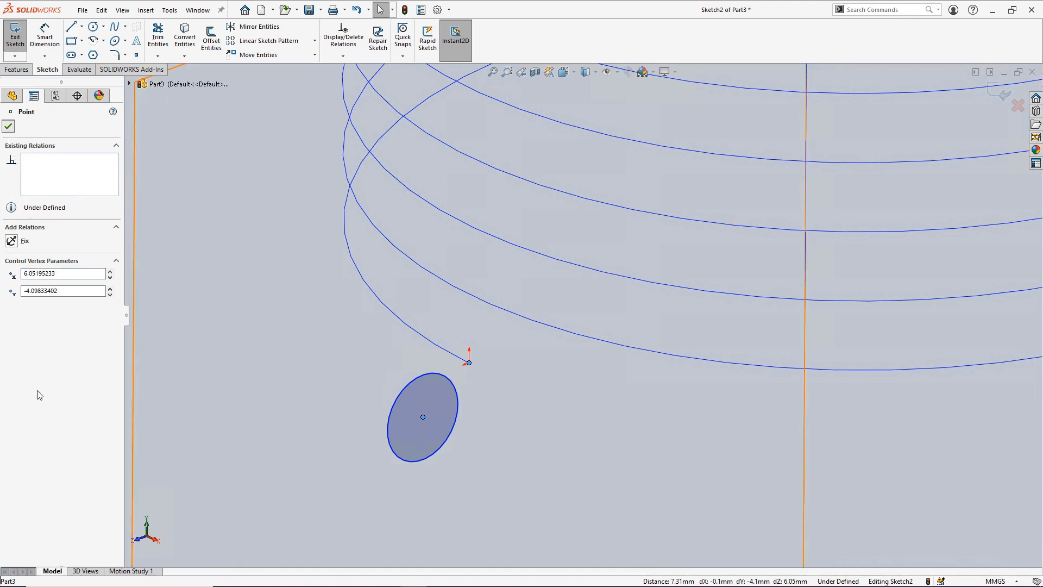
pyautogui.click(15, 37)
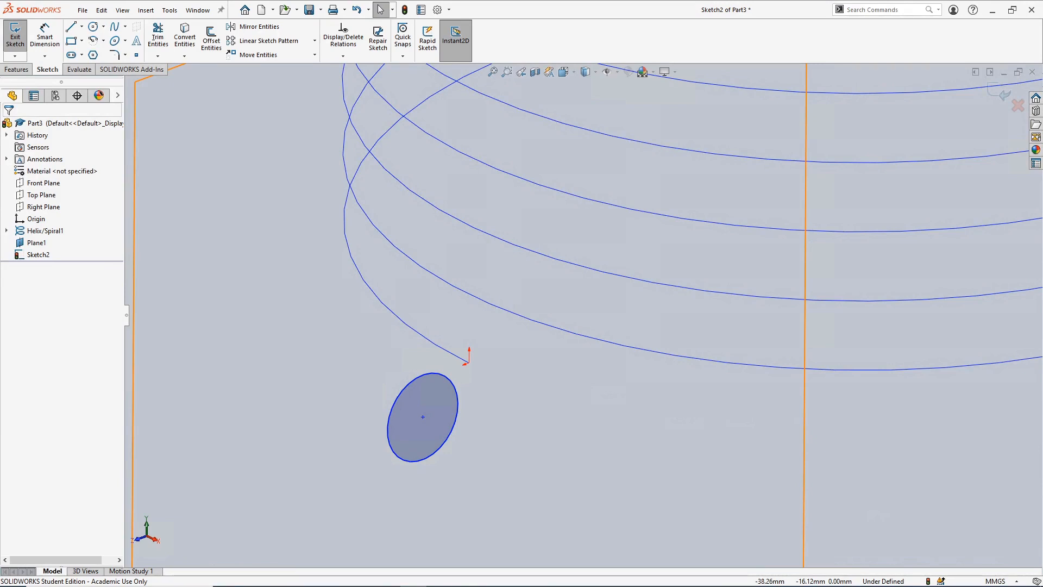
# Step: Try a pierce relation between the circle's centre and the helix from the circle's present position, and undo it
pyautogui.click(400, 321)
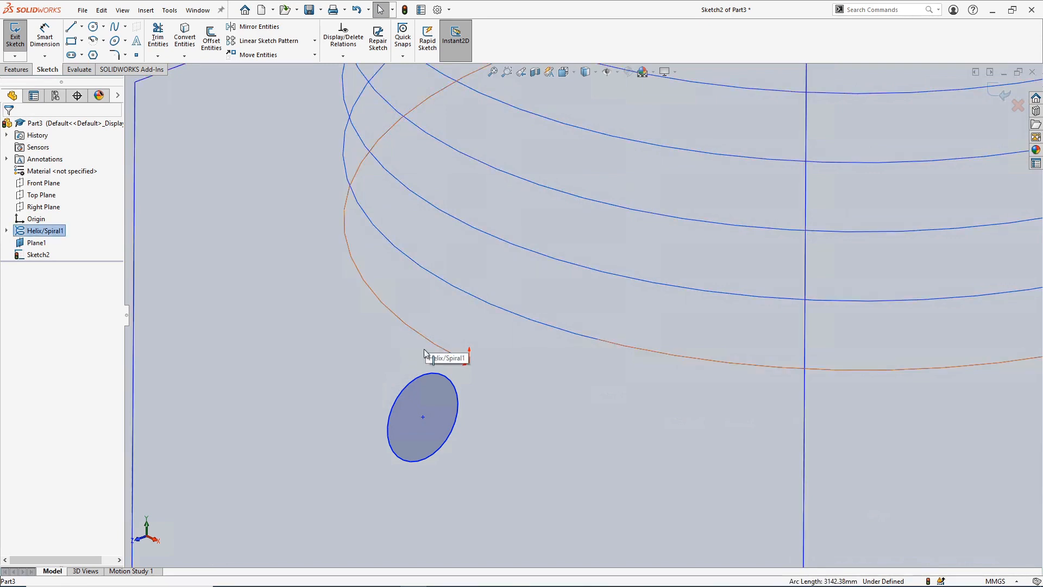
pyautogui.keyDown('ctrl'); pyautogui.click(423, 417); pyautogui.keyUp('ctrl')
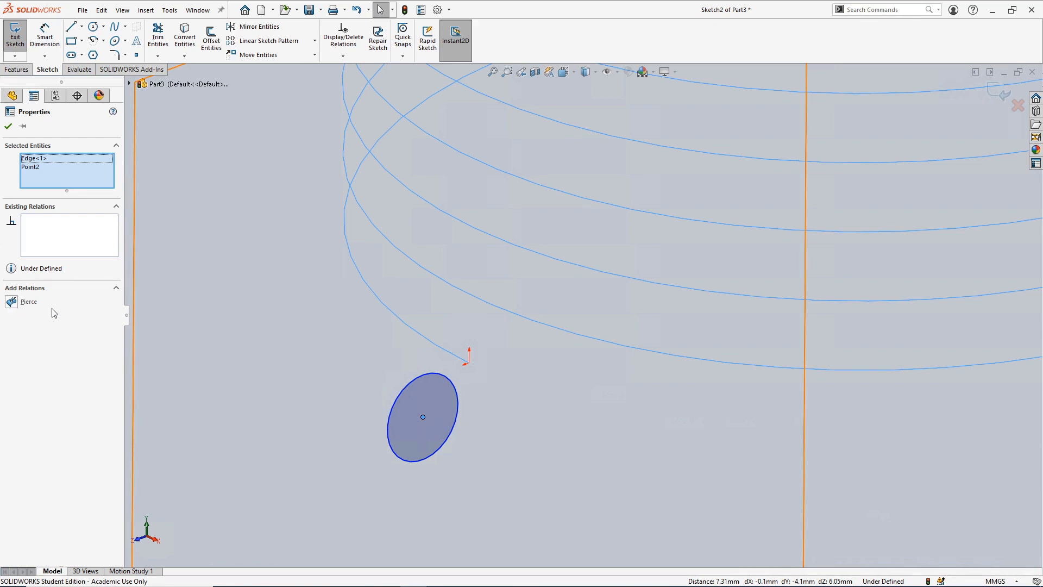
pyautogui.click(11, 304)
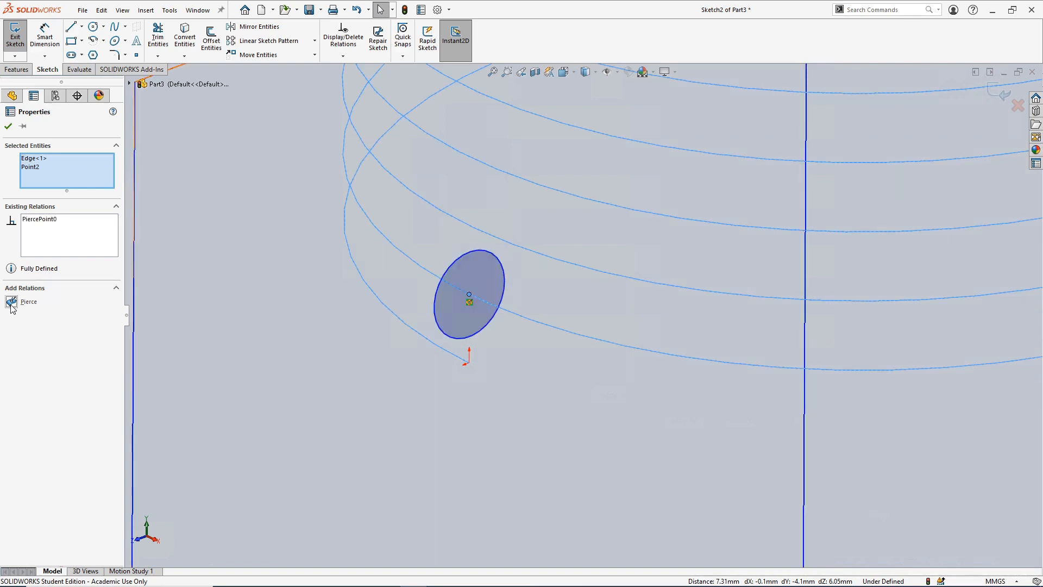
pyautogui.press('Escape')
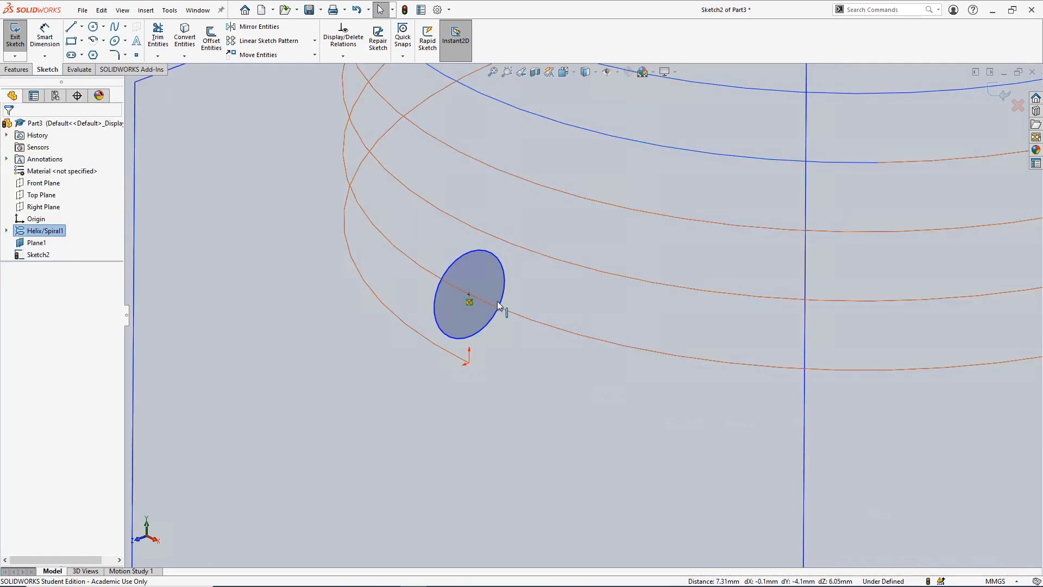
pyautogui.click(471, 296)
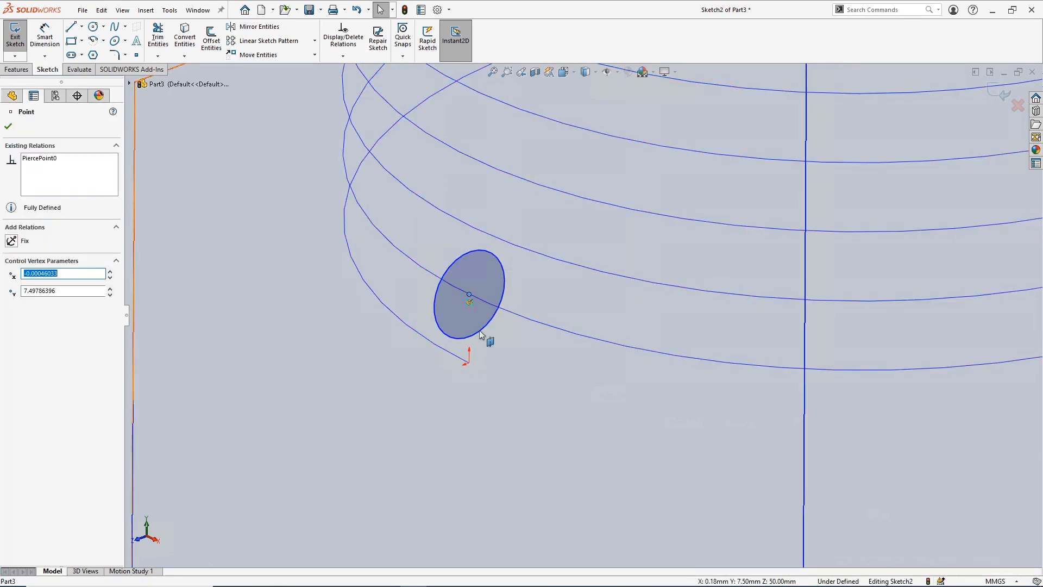
pyautogui.click(549, 407)
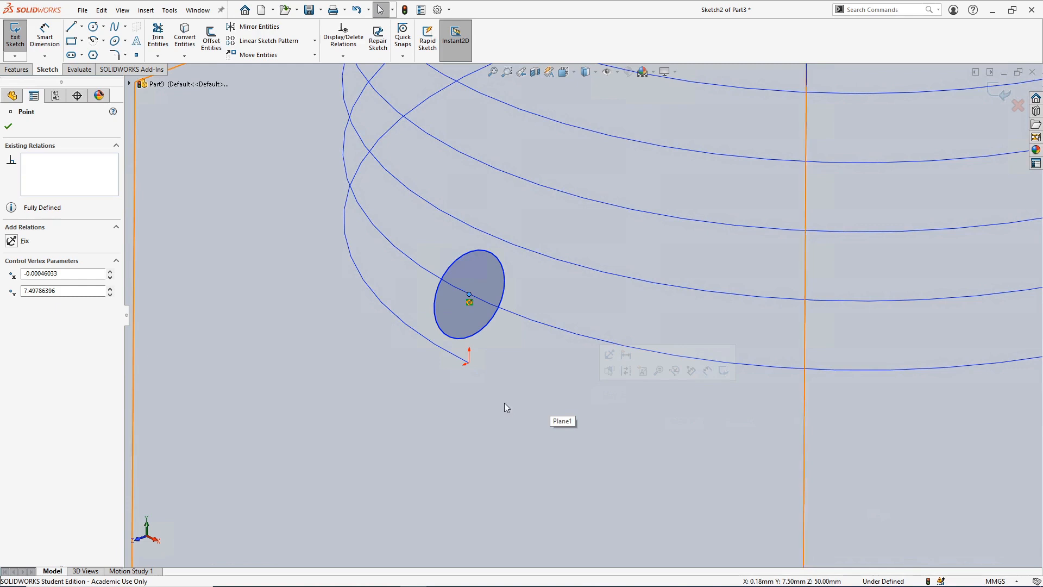
pyautogui.hotkey('ctrl', 'z')
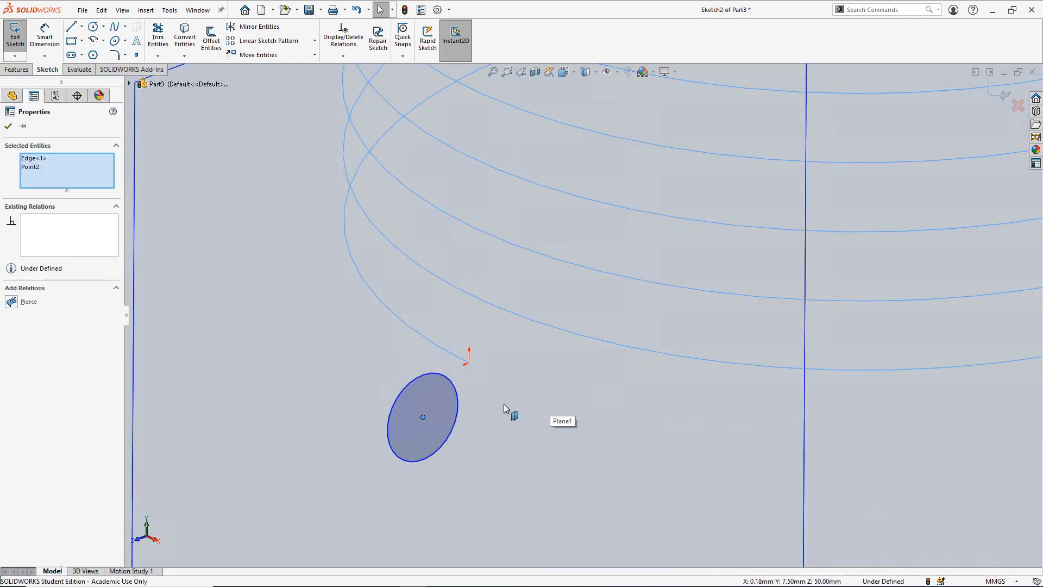
pyautogui.press('Escape')
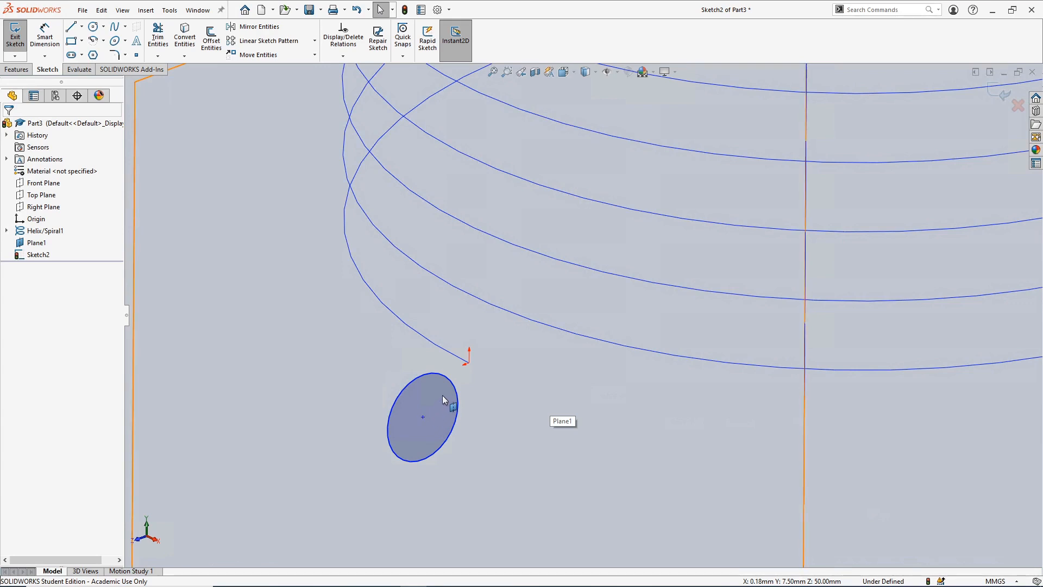
# Step: Move the circle close to the helix's lower end and add a pierce relation between its centre and the helix
pyautogui.click(424, 416)
pyautogui.moveTo(438, 410); pyautogui.dragTo(461, 364)
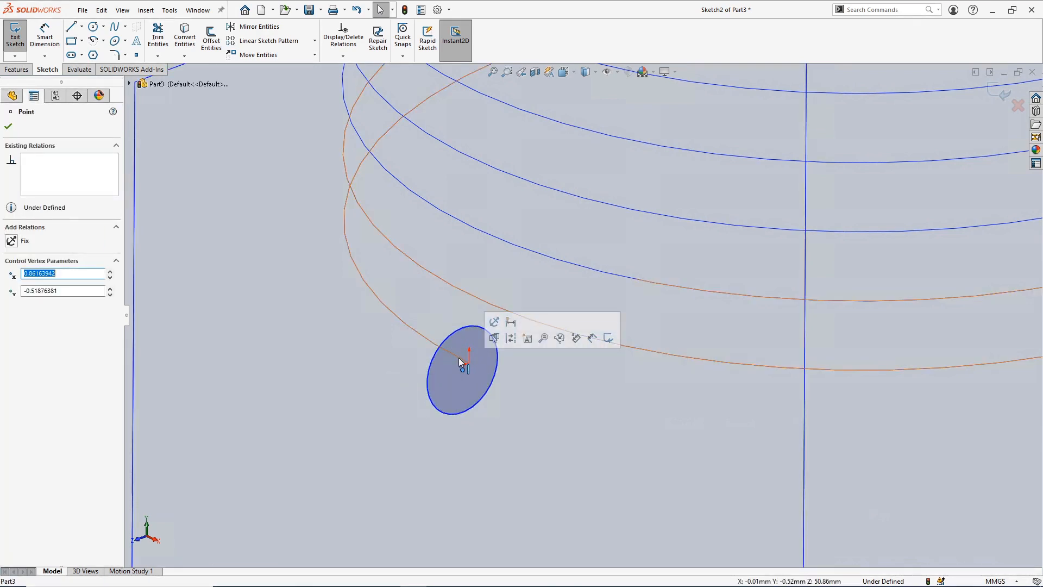
pyautogui.click(459, 358)
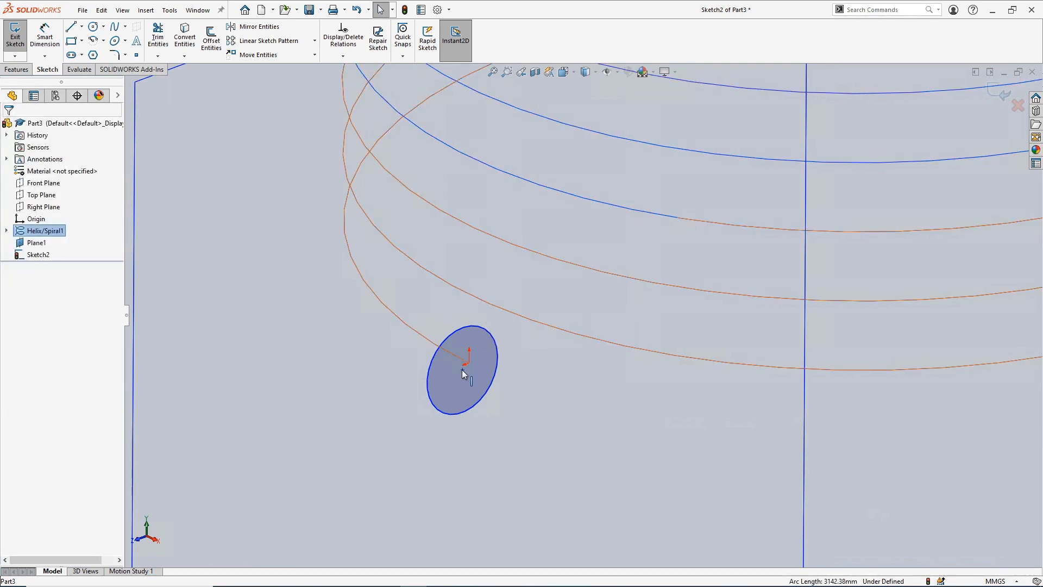
pyautogui.keyDown('ctrl'); pyautogui.click(461, 369); pyautogui.keyUp('ctrl')
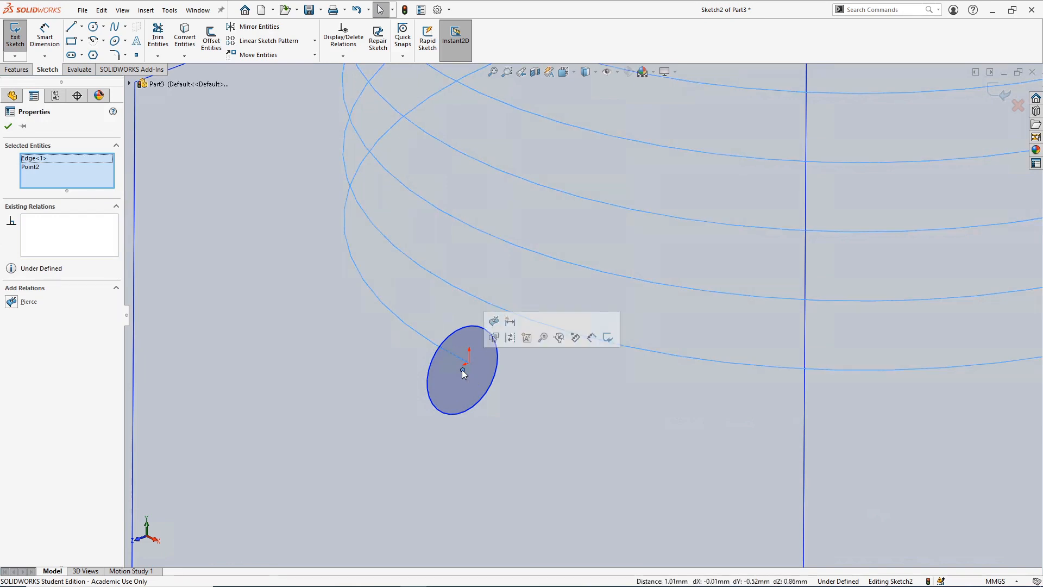
pyautogui.click(10, 302)
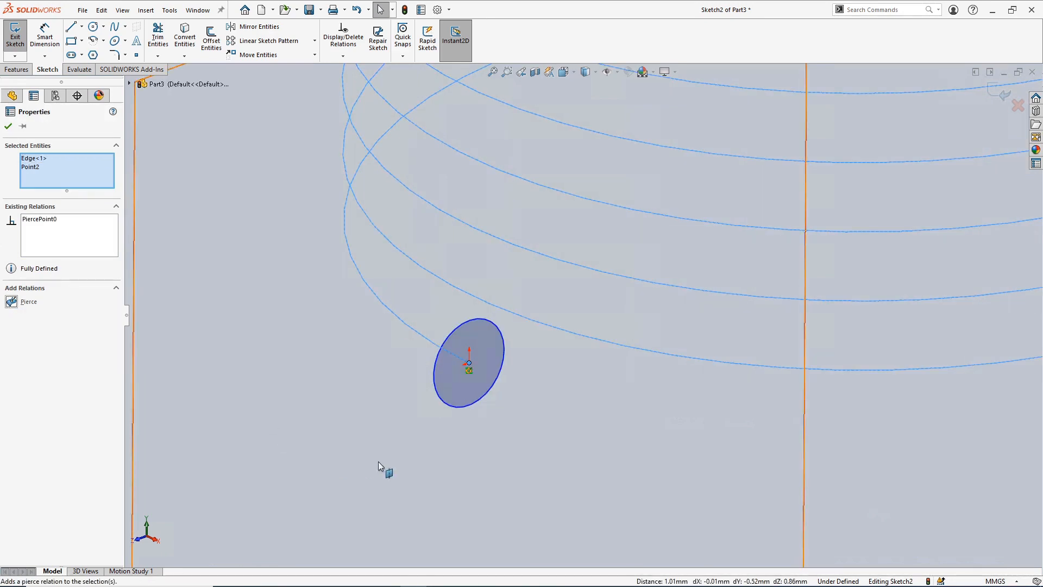
pyautogui.press('Escape')
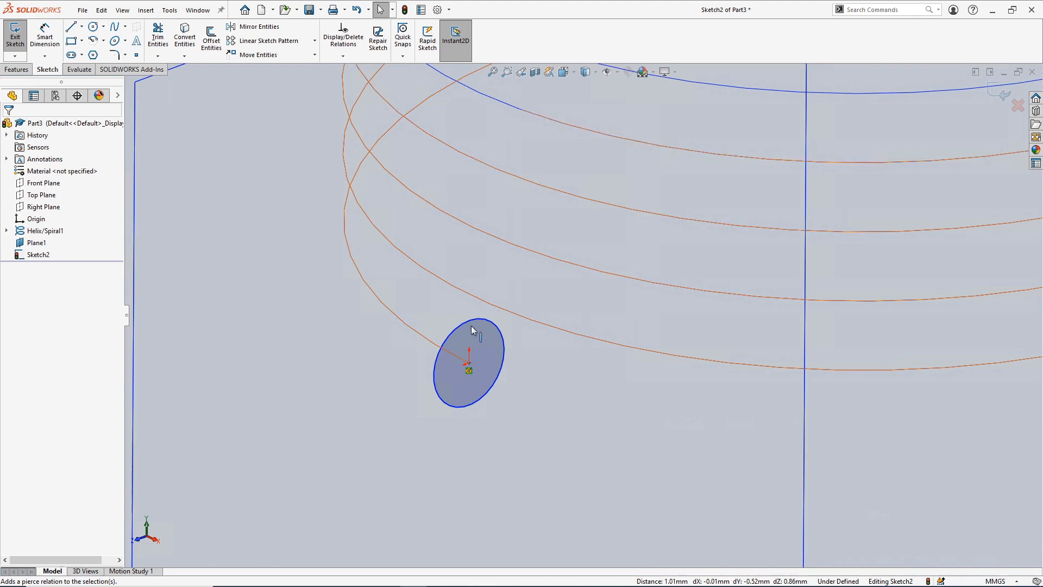
# Step: Dimension the circle's diameter as 2 mm and exit the sketch
pyautogui.click(46, 32)
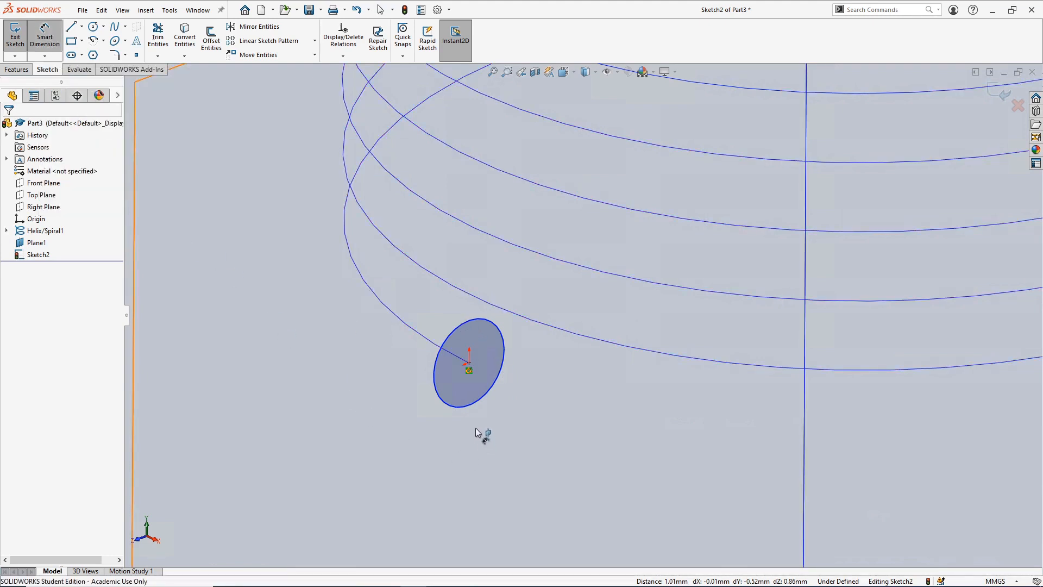
pyautogui.click(470, 406)
pyautogui.click(464, 449)
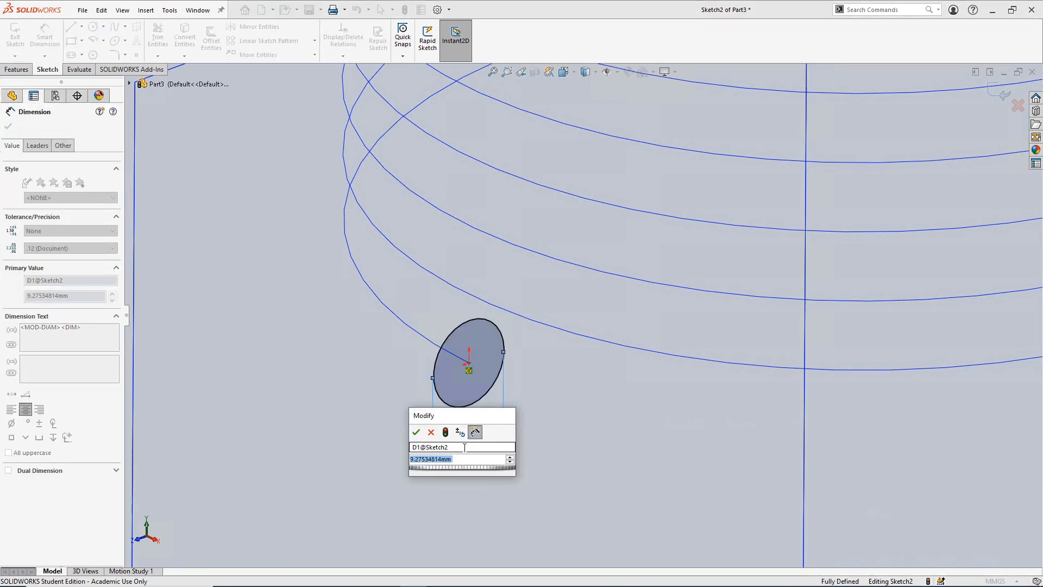
pyautogui.write('2')
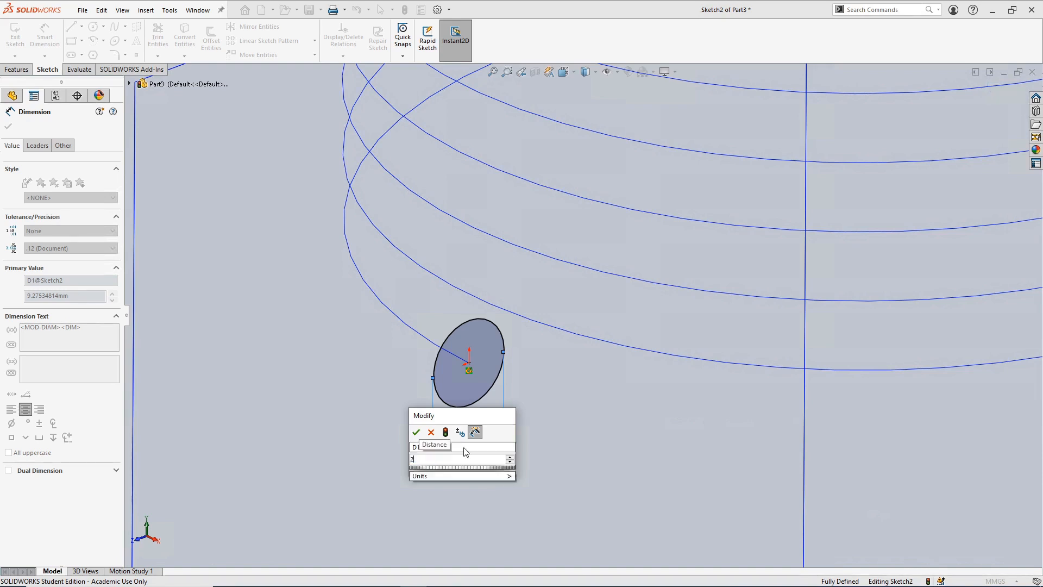
pyautogui.press('Return')
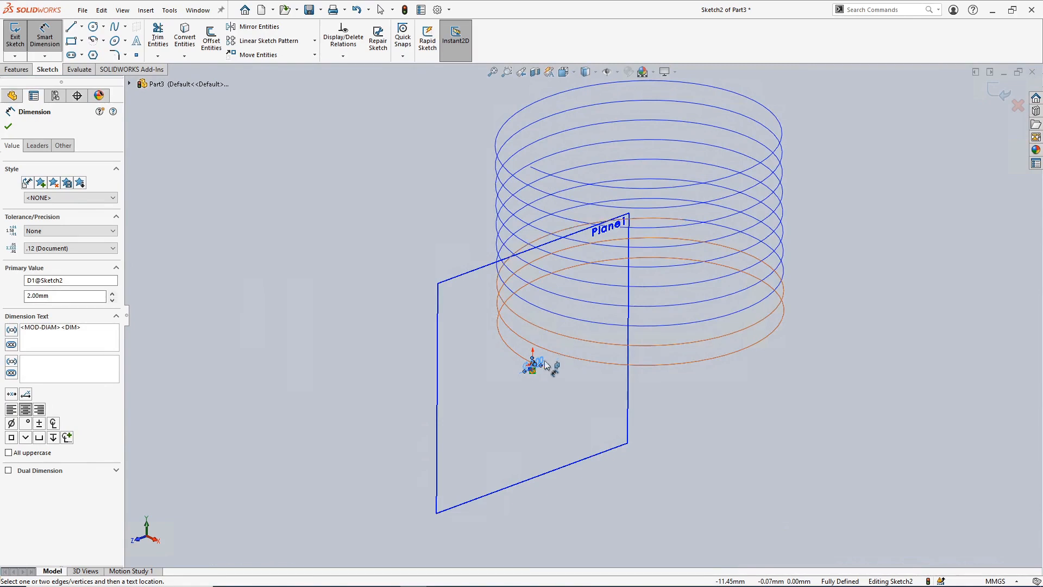
pyautogui.scroll(-1, 533, 370)
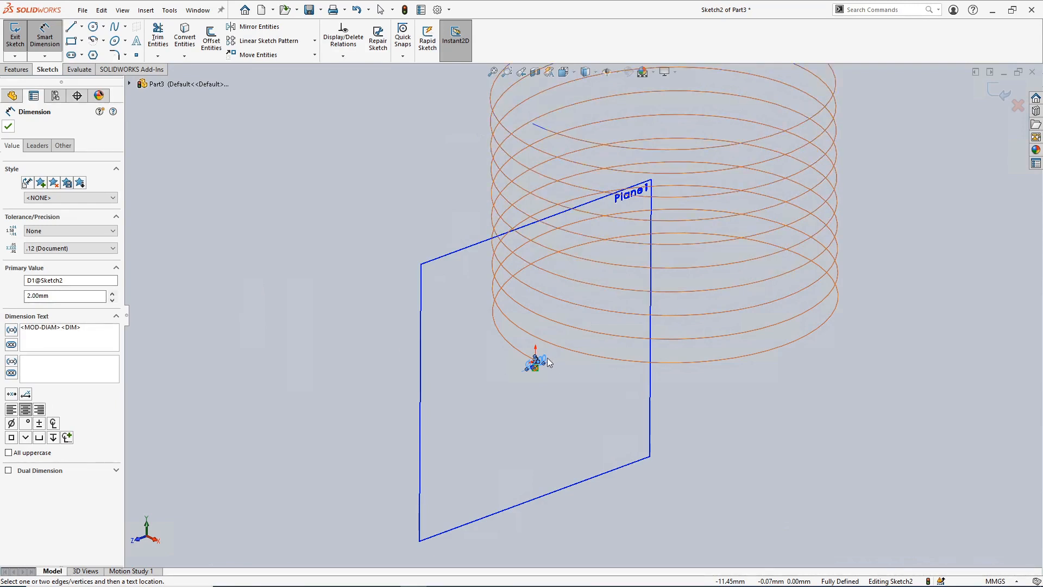
pyautogui.press('Escape')
pyautogui.scroll(-10, 546, 357)
pyautogui.scroll(-1, 539, 311)
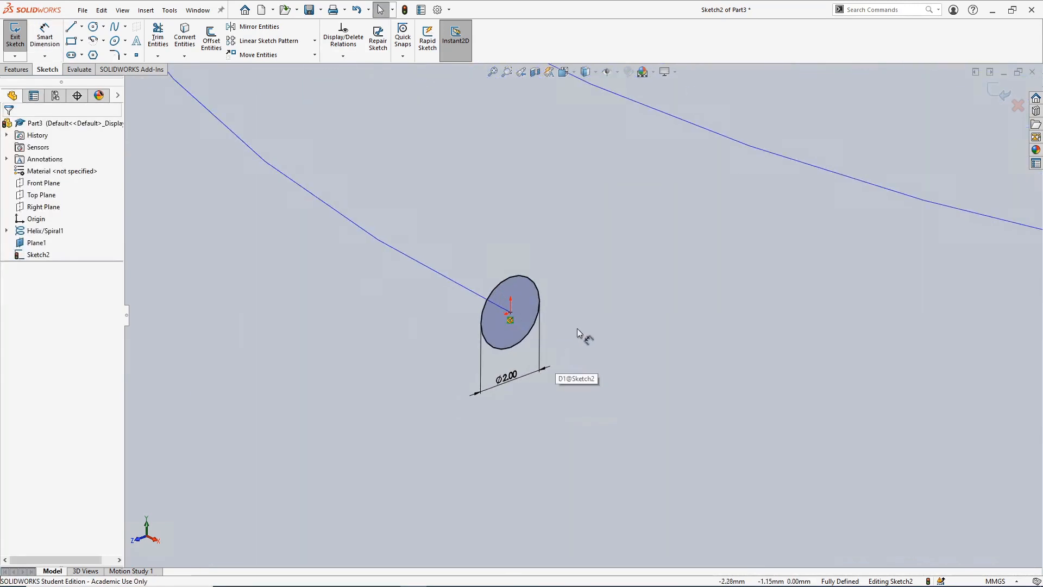
pyautogui.moveTo(576, 327); pyautogui.dragTo(572, 317, button='middle')
pyautogui.scroll(2, 572, 318)
pyautogui.scroll(3, 572, 317)
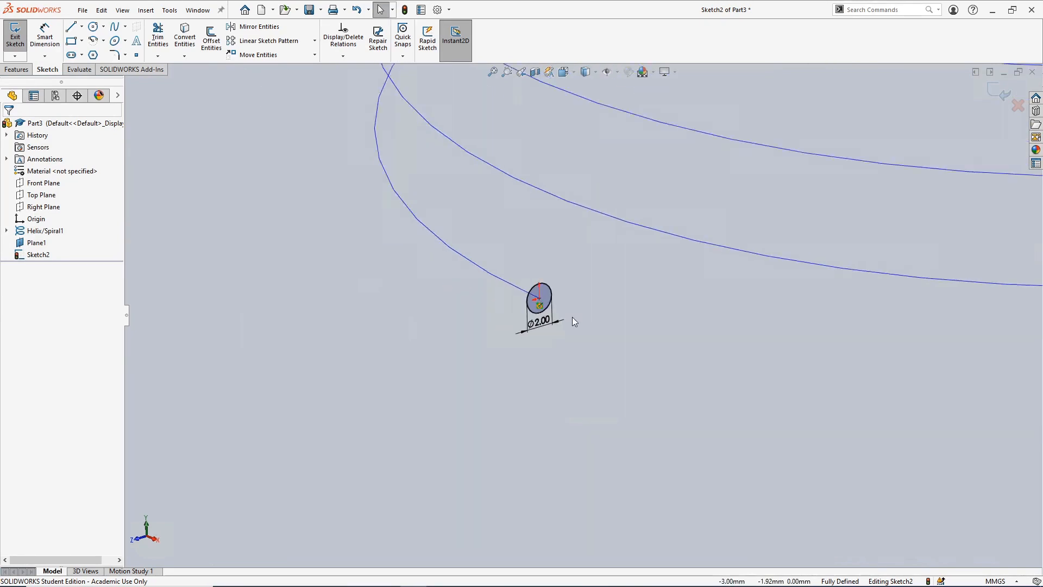
pyautogui.click(998, 90)
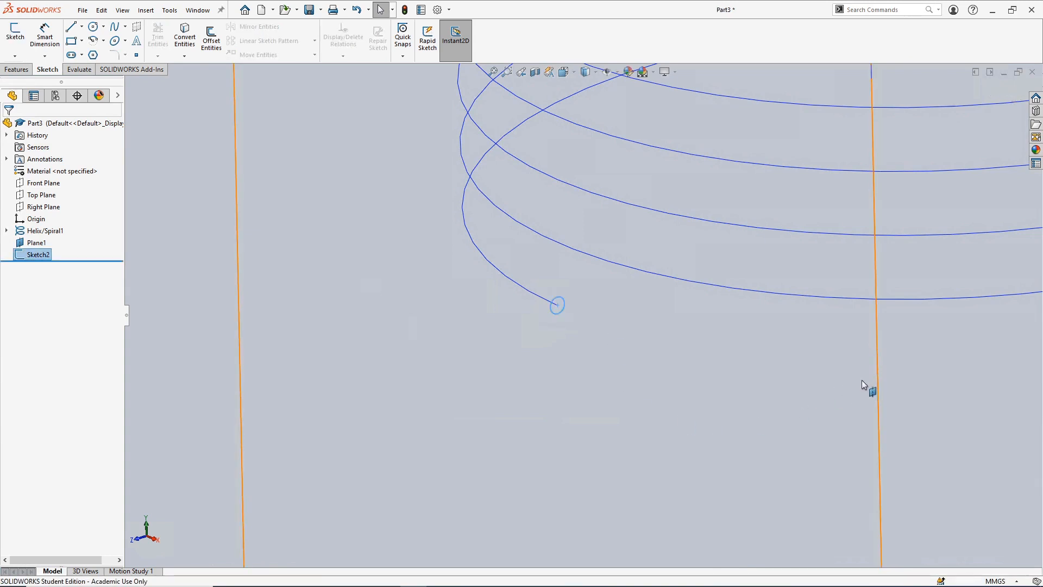
pyautogui.click(891, 375)
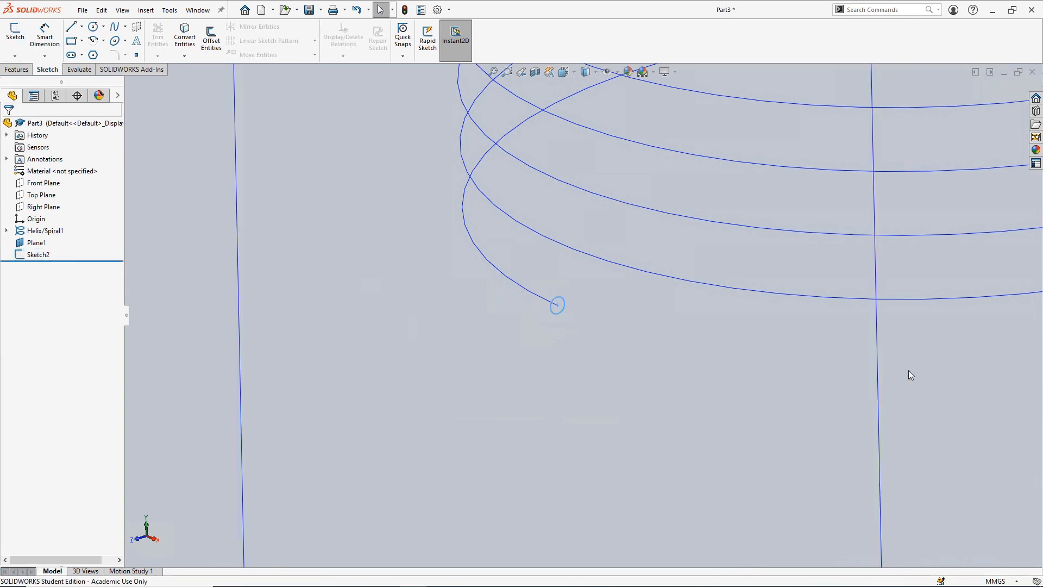
# Step: Sweep the 2 mm circle sketch along the helix to create the solid spring, using the default follow-path options
pyautogui.click(15, 69)
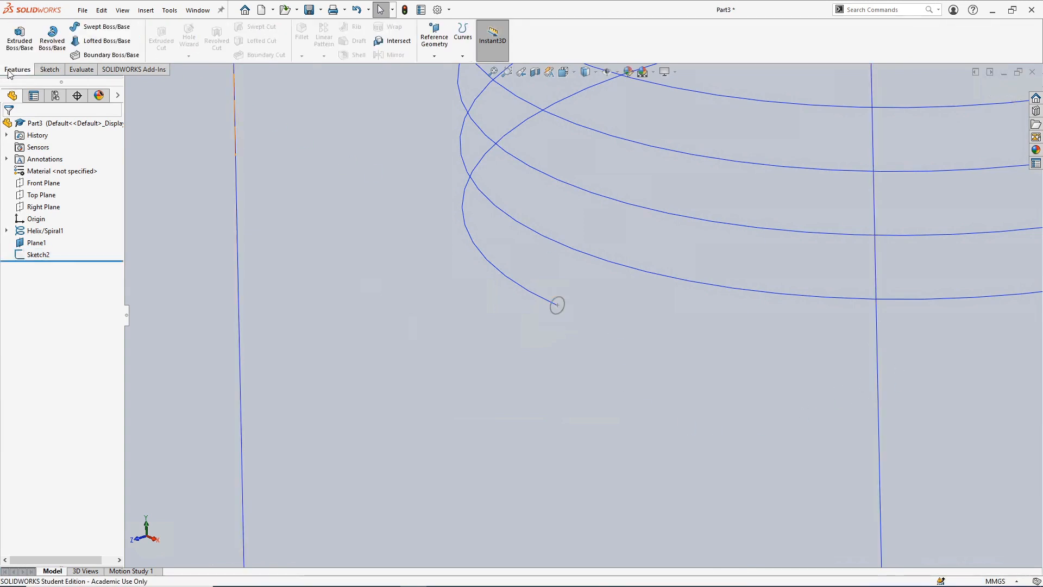
pyautogui.click(88, 29)
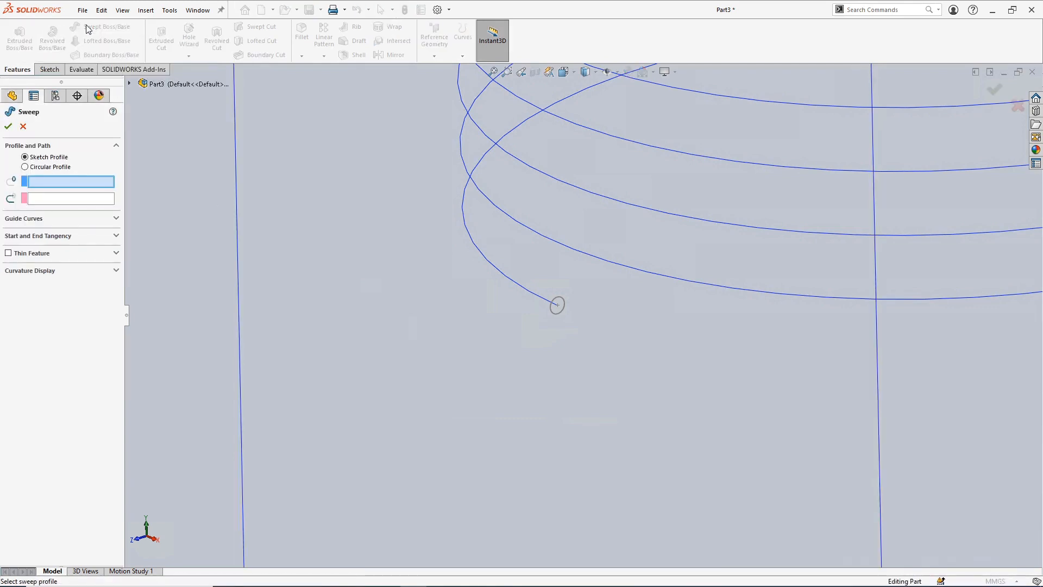
pyautogui.click(563, 303)
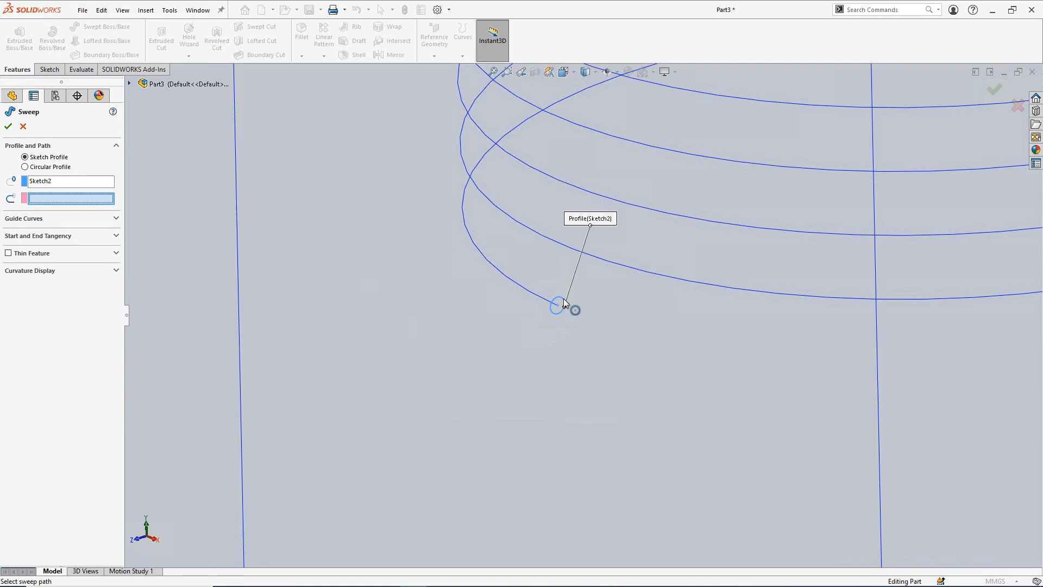
pyautogui.click(508, 280)
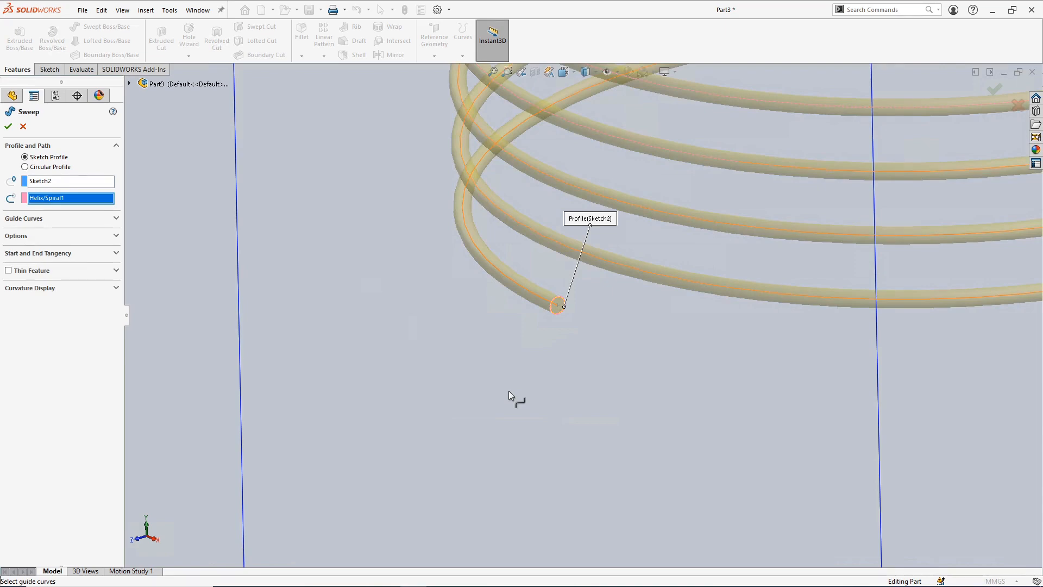
pyautogui.press('f')
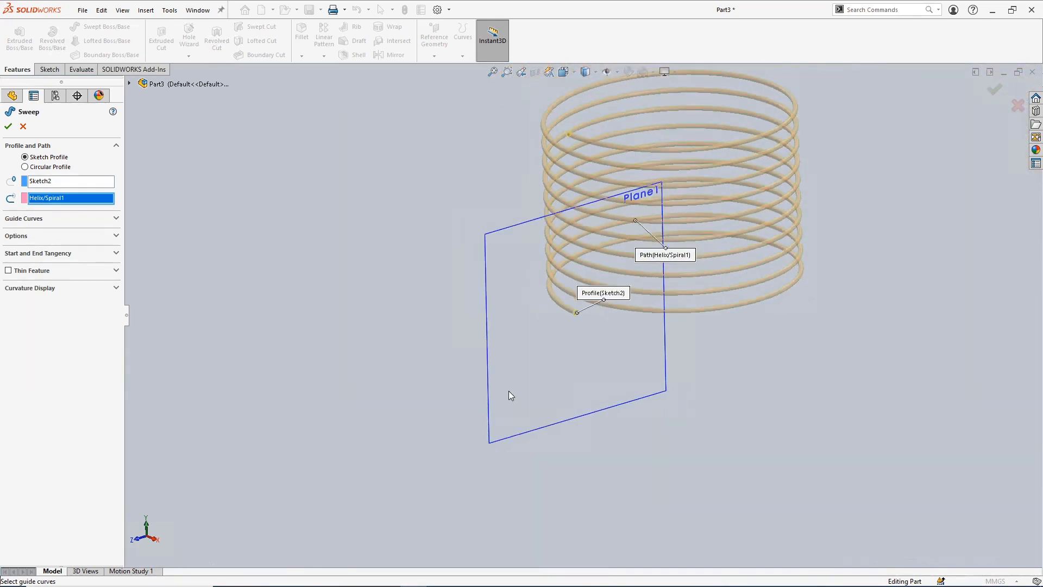
pyautogui.moveTo(508, 390); pyautogui.dragTo(718, 417, button='middle')
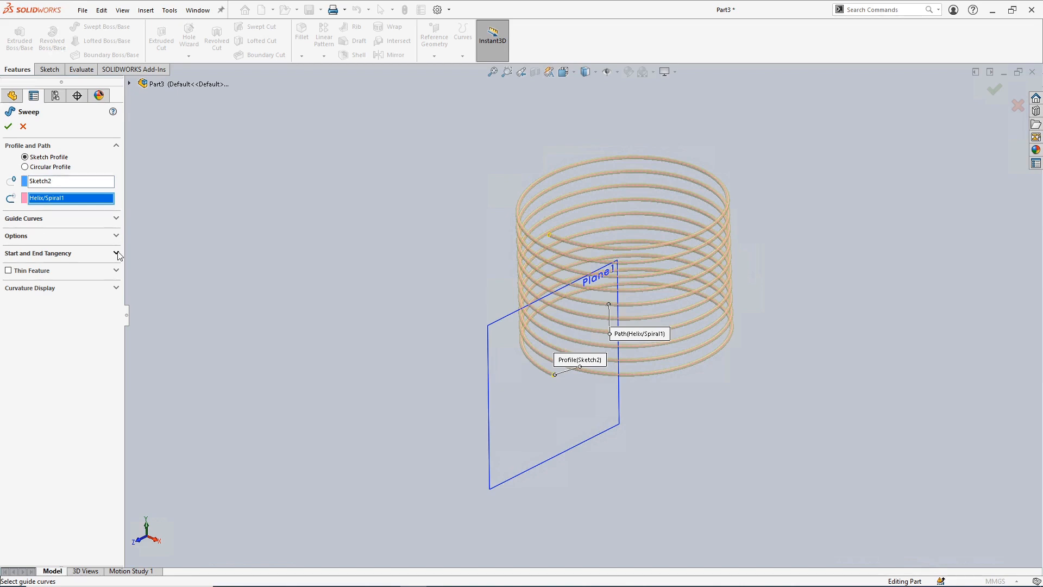
pyautogui.click(117, 235)
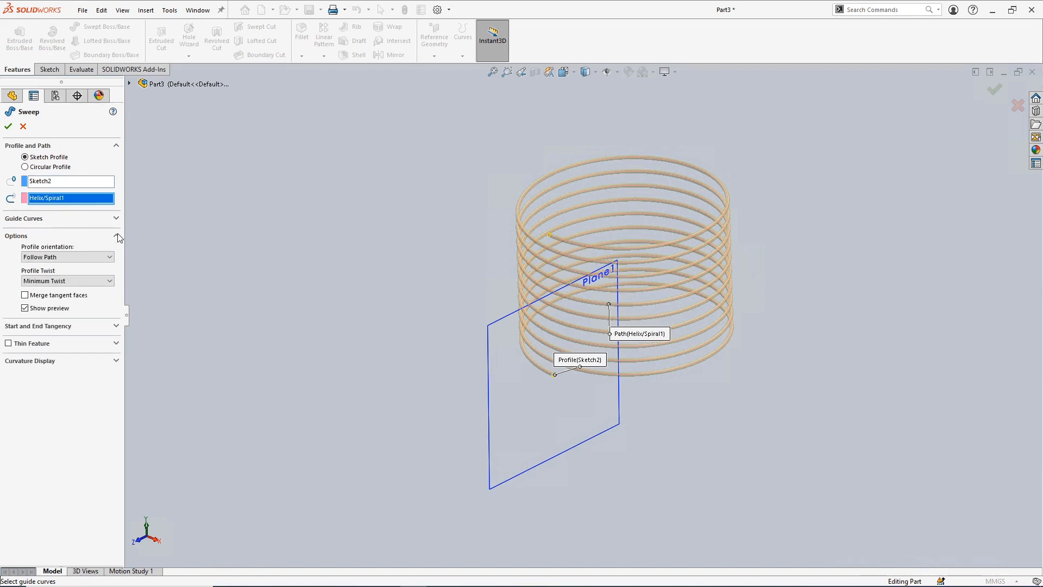
pyautogui.click(116, 235)
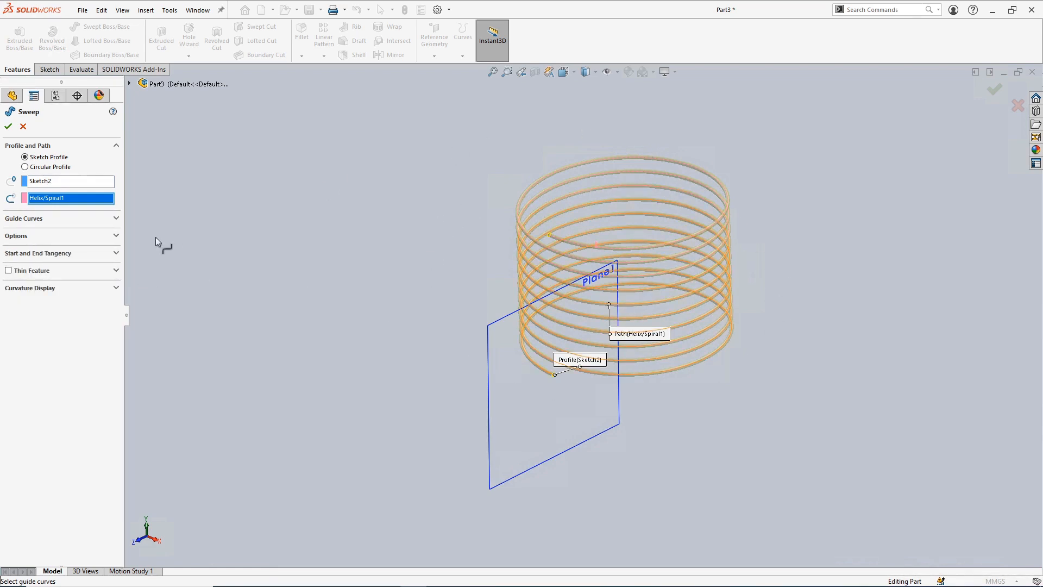
pyautogui.click(9, 127)
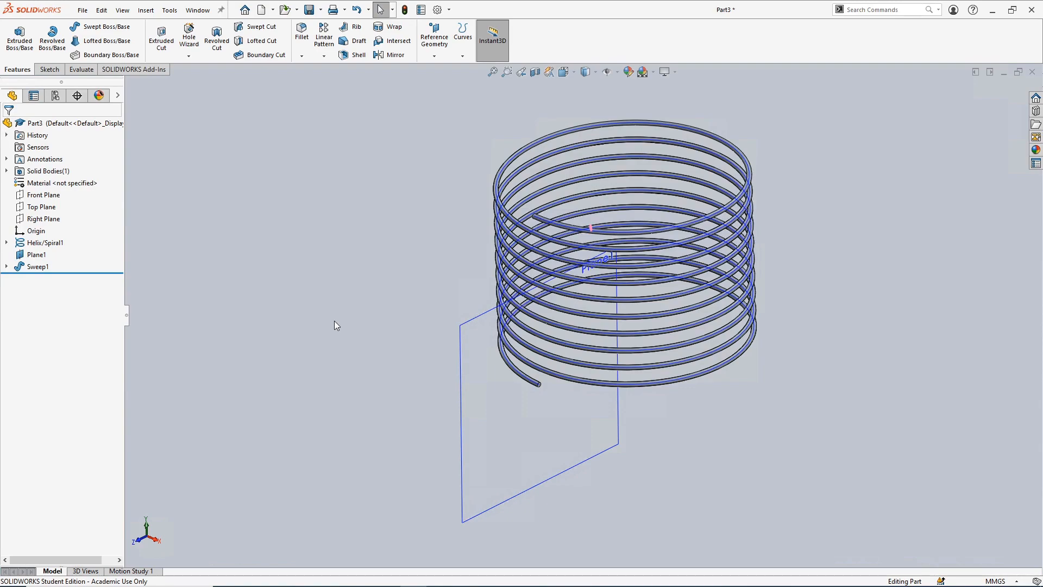
pyautogui.moveTo(334, 325)
pyautogui.mouseDown(button='middle')
pyautogui.moveTo(366, 293)
pyautogui.moveTo(481, 276)
pyautogui.moveTo(409, 293)
pyautogui.moveTo(370, 331)
pyautogui.moveTo(361, 357)
pyautogui.moveTo(360, 338)
pyautogui.moveTo(329, 328)
pyautogui.moveTo(348, 339)
pyautogui.mouseUp(button='middle')
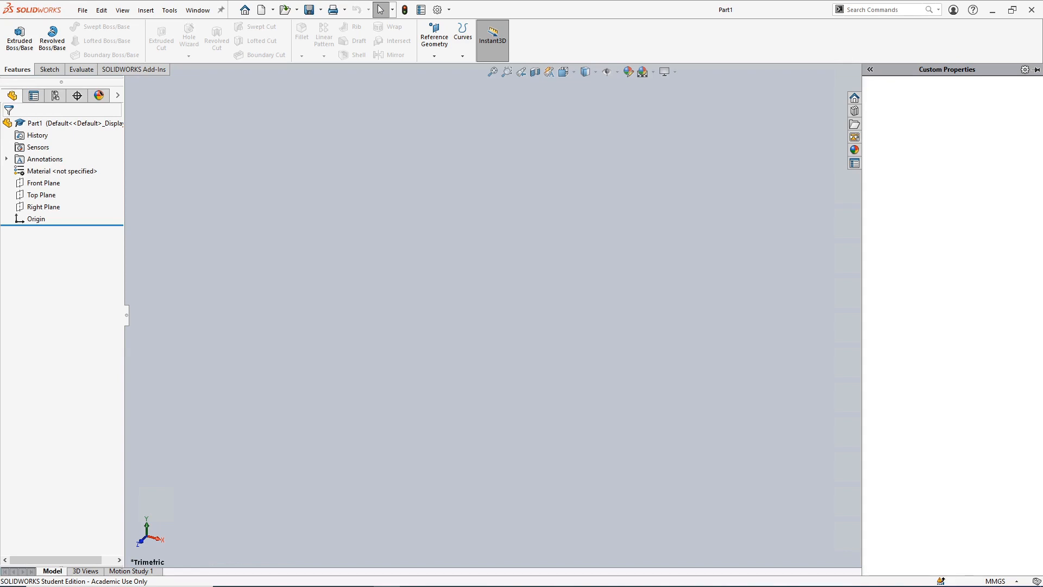
# Step: Start a sketch on the Front Plane of the new part and draw a circle about 32 mm in diameter at the origin
pyautogui.click(43, 196)
pyautogui.click(31, 185)
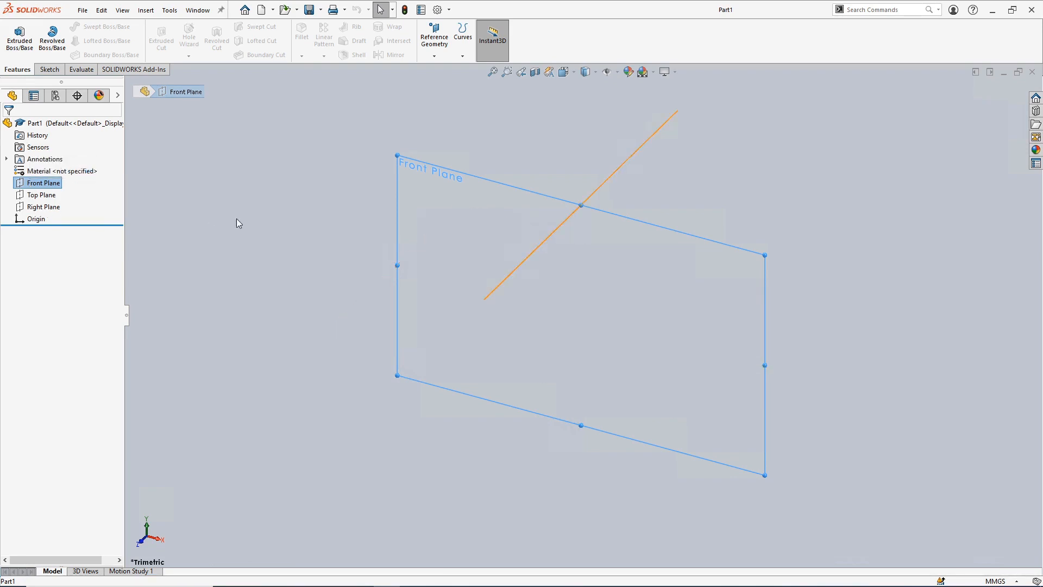
pyautogui.click(50, 69)
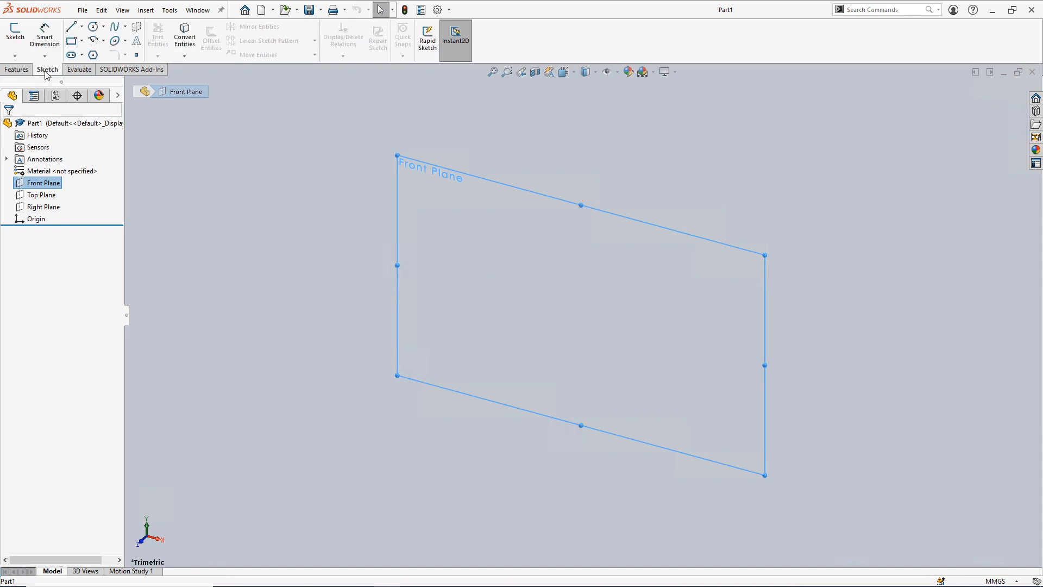
pyautogui.click(14, 39)
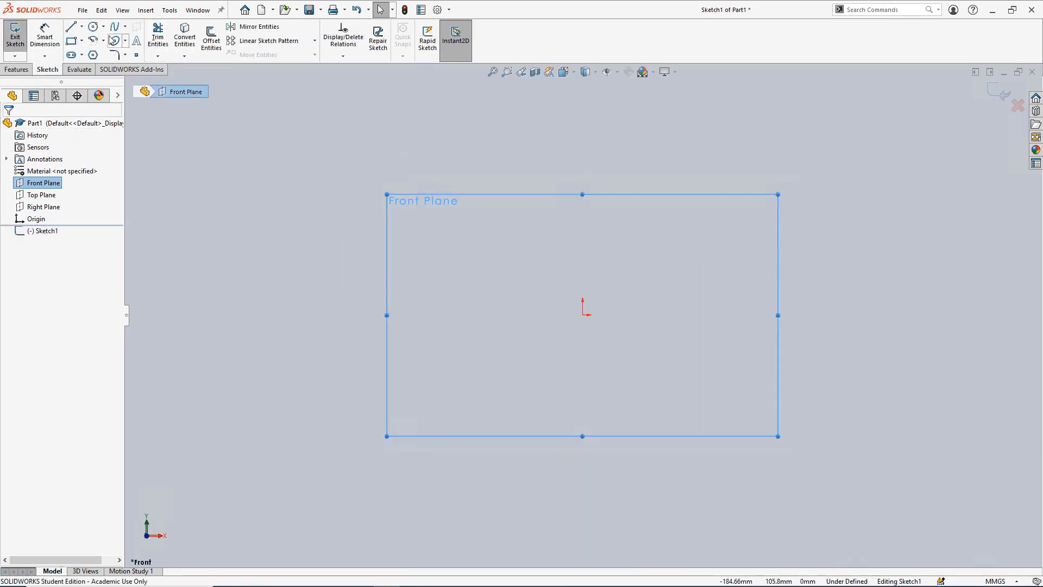
pyautogui.click(94, 27)
pyautogui.moveTo(582, 314)
pyautogui.mouseDown()
pyautogui.moveTo(576, 291)
pyautogui.moveTo(558, 289)
pyautogui.mouseUp()
# Step: Dimension the circle's diameter as 10 mm
pyautogui.click(44, 38)
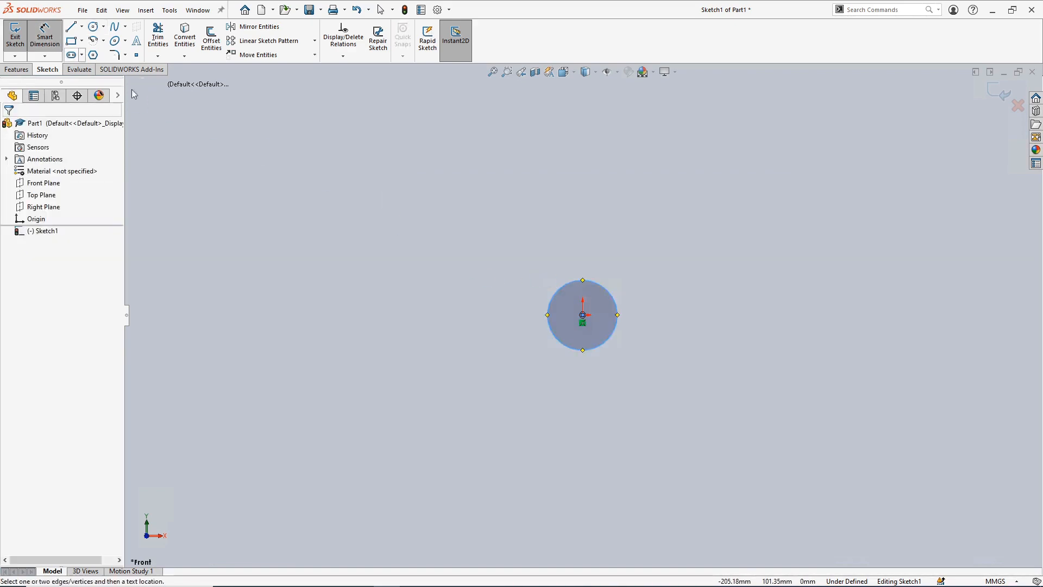
pyautogui.click(580, 352)
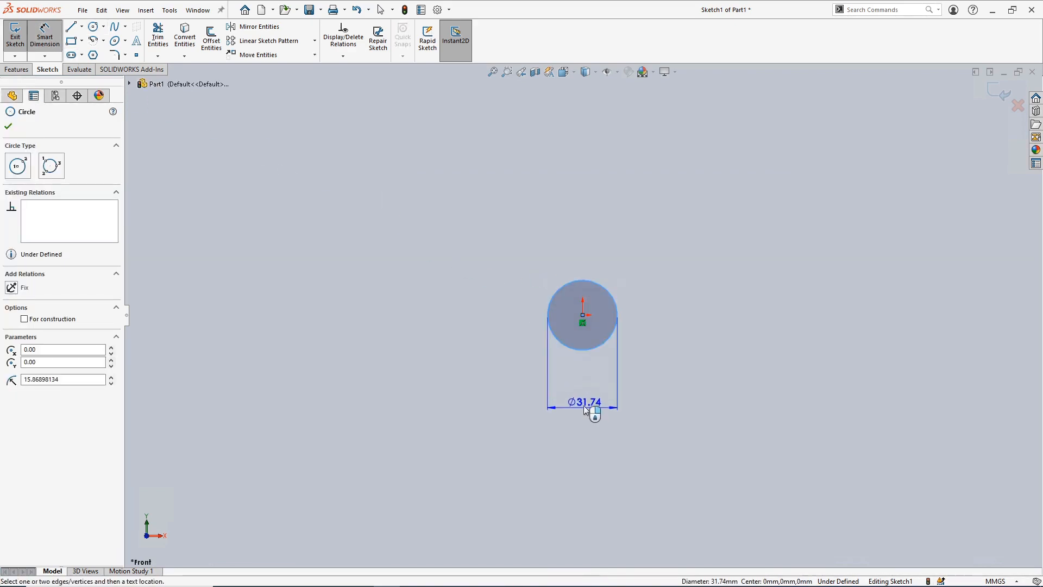
pyautogui.click(582, 382)
pyautogui.write('10')
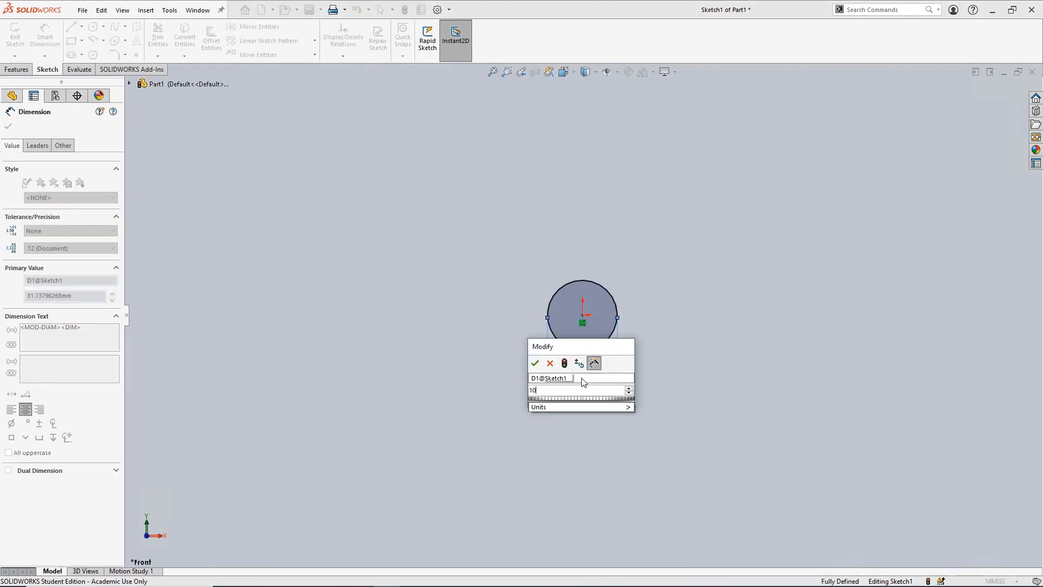
pyautogui.press('Return')
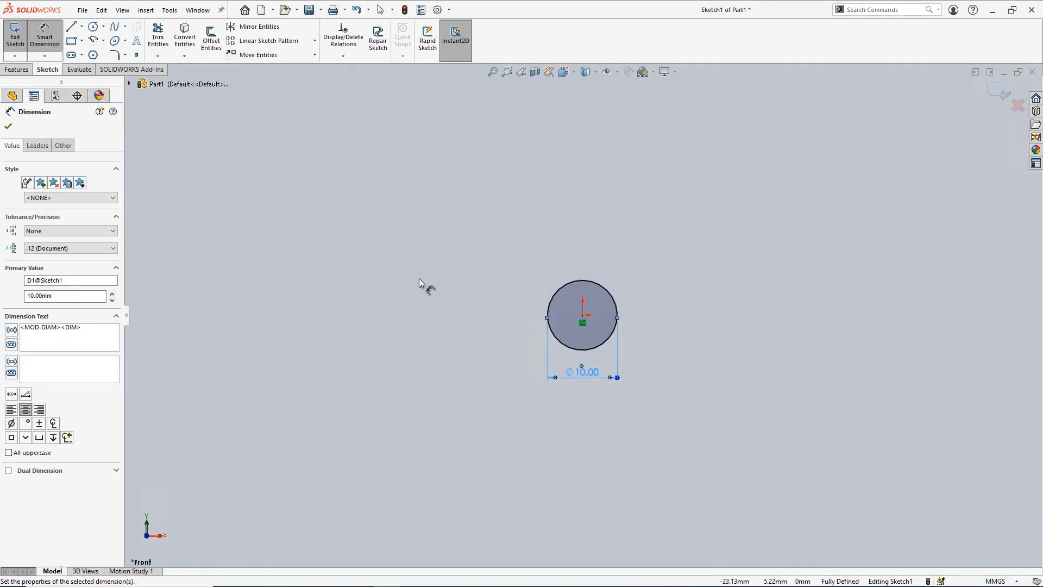
pyautogui.click(419, 278)
pyautogui.press('Escape')
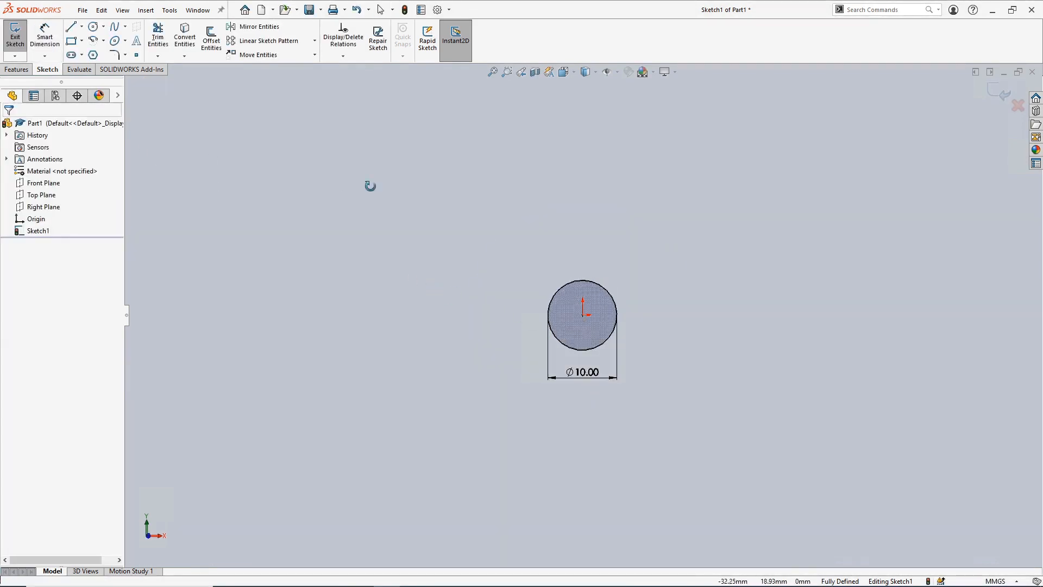
# Step: Extrude the 10 mm circle as a boss to a blind depth of 50 mm
pyautogui.moveTo(370, 184); pyautogui.dragTo(328, 219, button='middle')
pyautogui.click(21, 70)
pyautogui.click(19, 40)
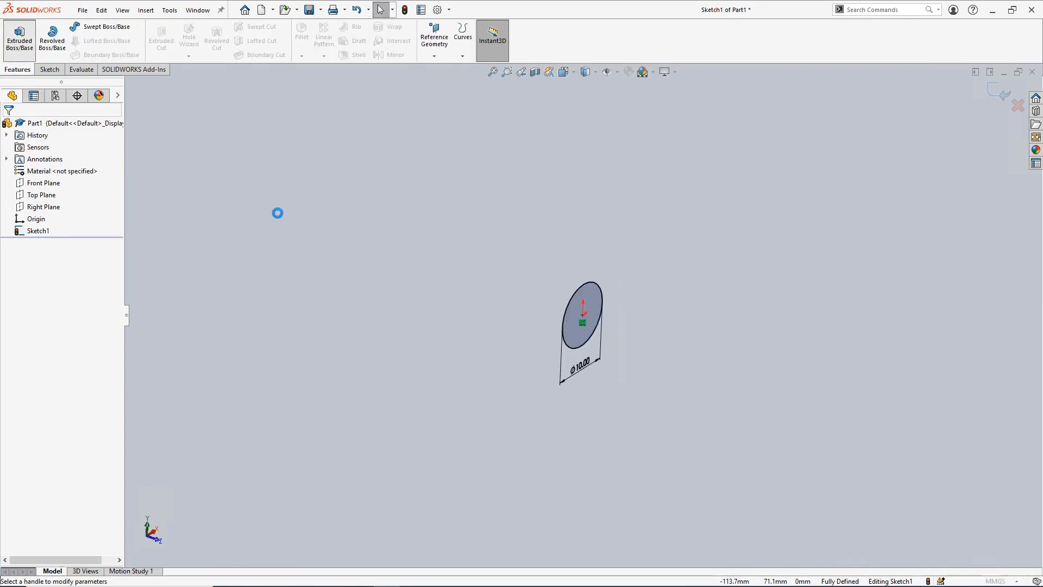
pyautogui.write('50')
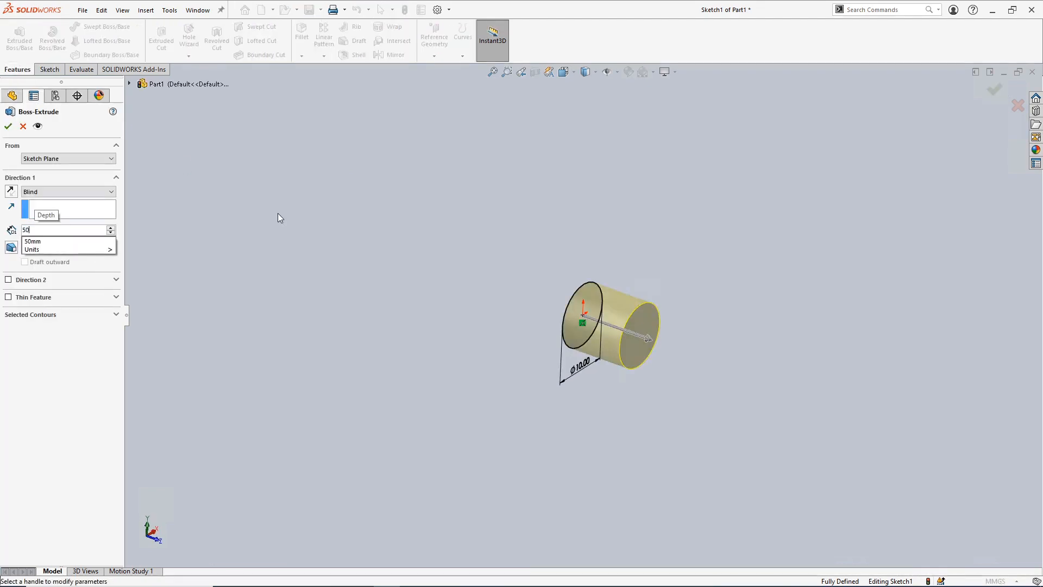
pyautogui.press('Return')
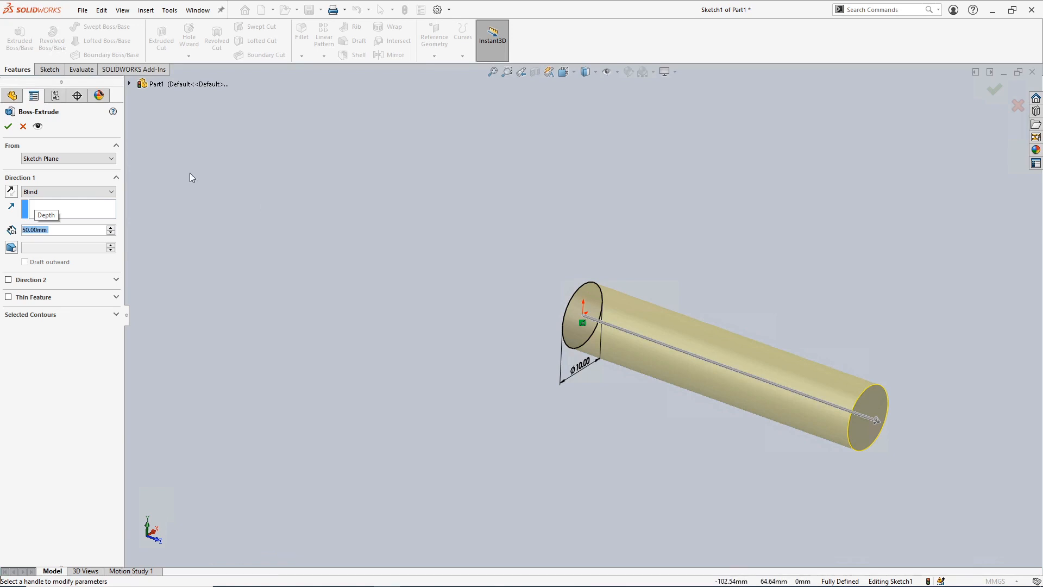
pyautogui.click(8, 126)
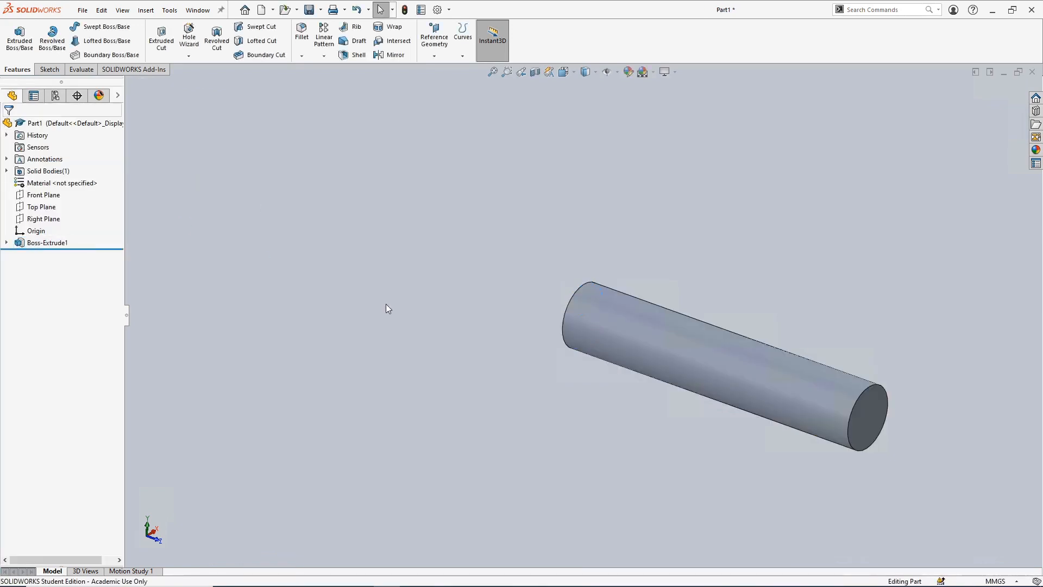
# Step: Sketch a six-sided polygon about 25 mm across flats, centred at the origin on the cylinder's end face at the Front Plane
pyautogui.moveTo(387, 304); pyautogui.dragTo(585, 390, button='middle')
pyautogui.click(585, 389)
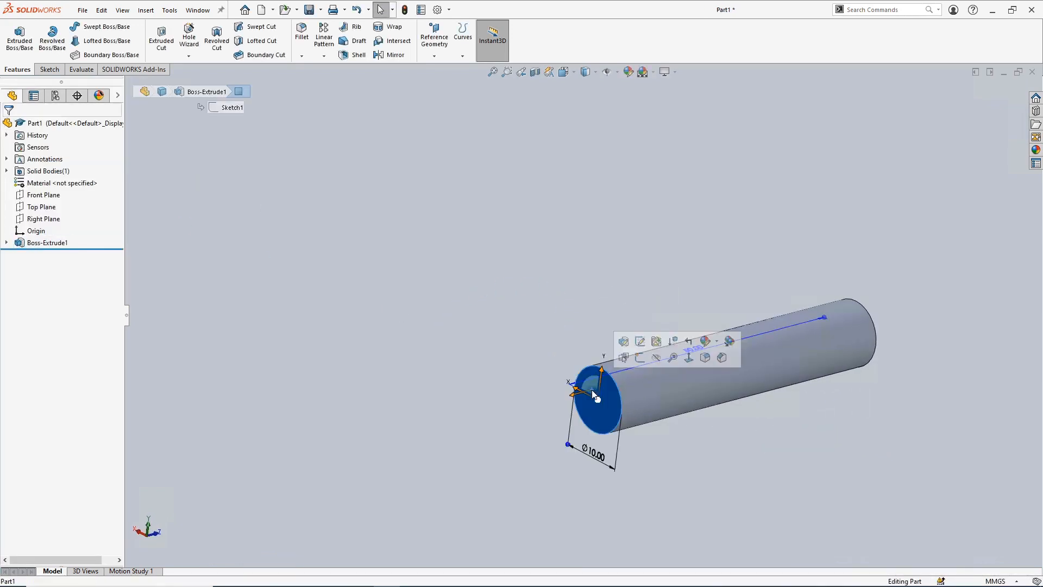
pyautogui.click(19, 37)
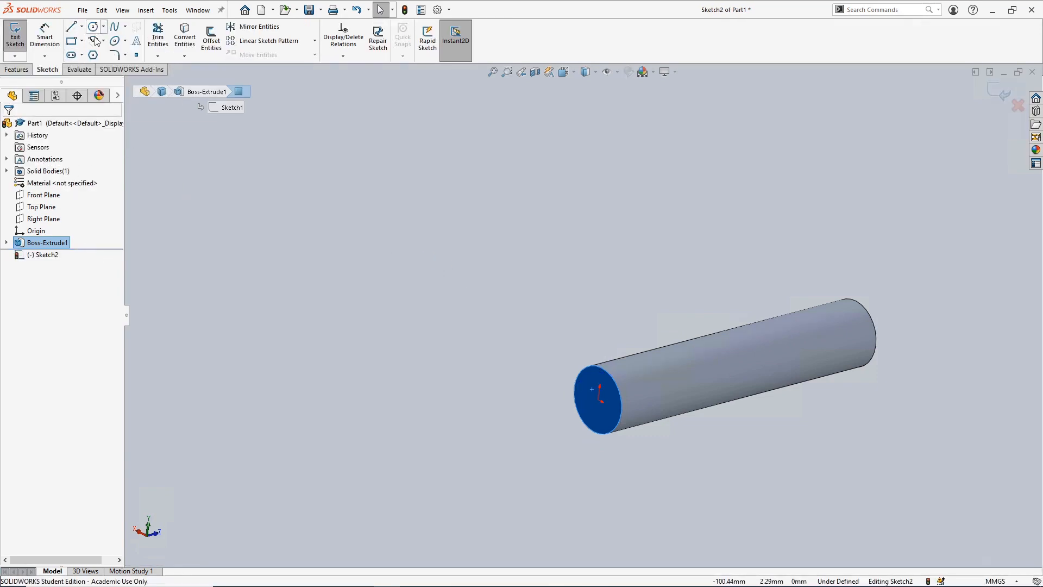
pyautogui.click(93, 55)
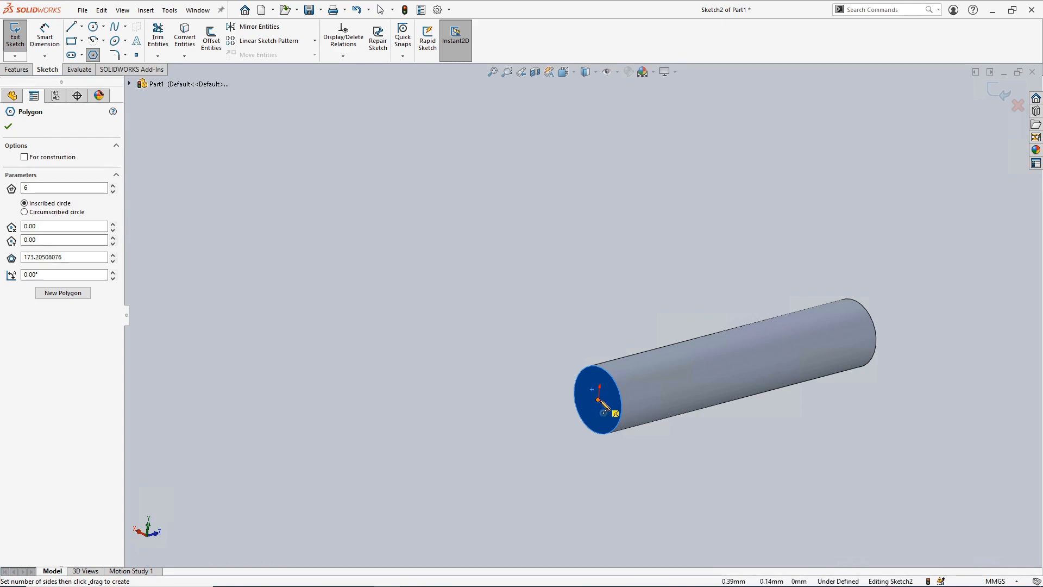
pyautogui.moveTo(598, 400)
pyautogui.mouseDown()
pyautogui.moveTo(527, 309)
pyautogui.moveTo(604, 319)
pyautogui.mouseUp()
pyautogui.press('Escape')
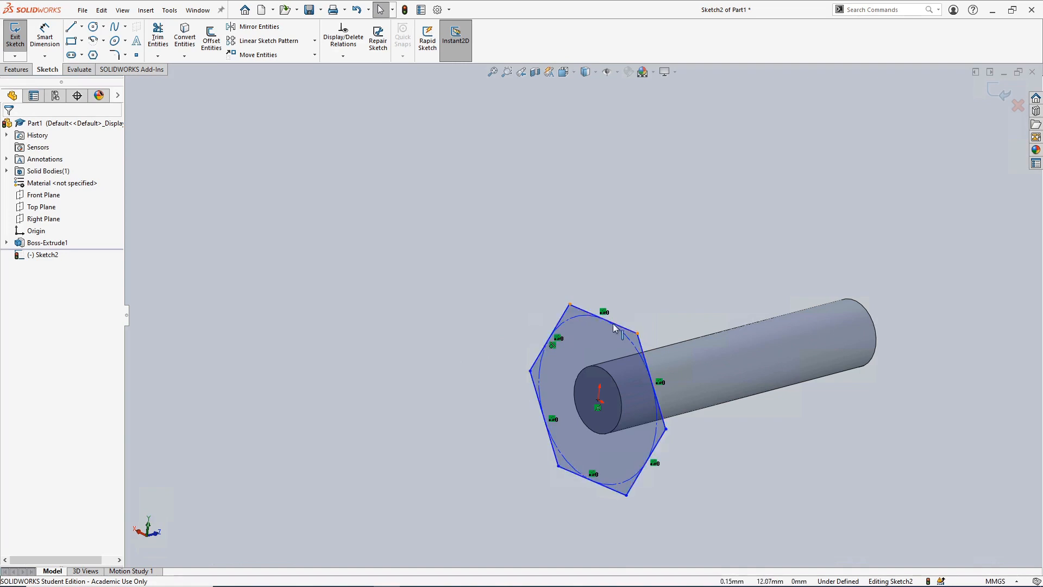
# Step: Add a horizontal relation to the hexagon's upper edge
pyautogui.click(624, 329)
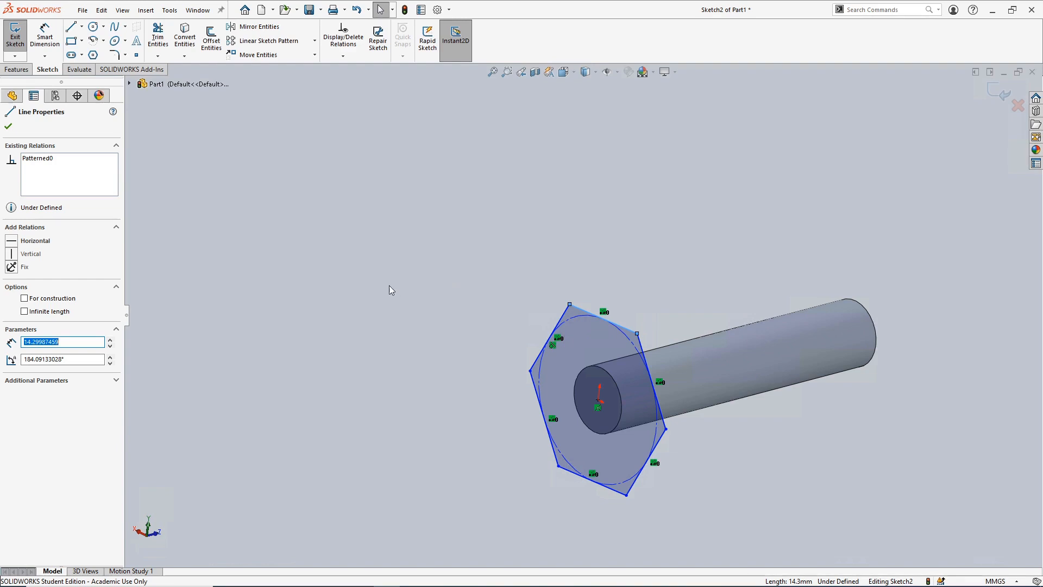
pyautogui.click(12, 244)
pyautogui.click(367, 336)
# Step: Dimension the distance between the hexagon's upper and lower parallel edges as 15 mm
pyautogui.moveTo(370, 413); pyautogui.dragTo(370, 375, button='right')
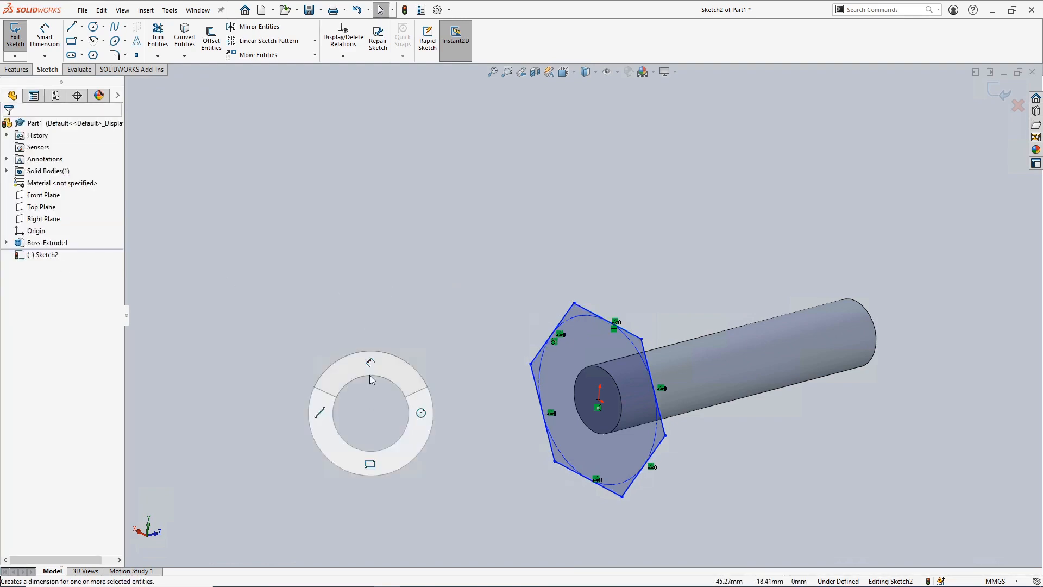
pyautogui.click(592, 313)
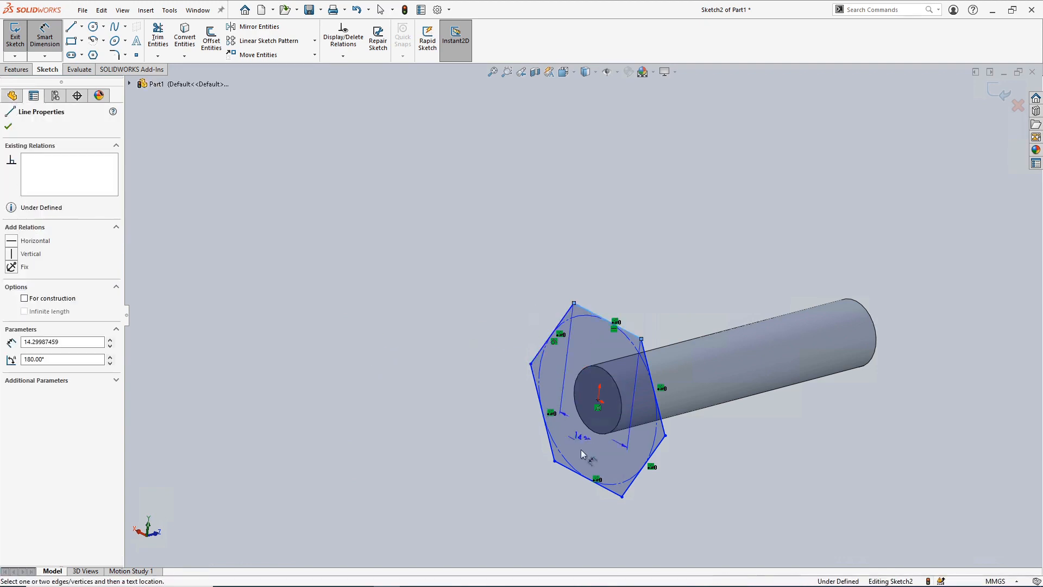
pyautogui.click(571, 468)
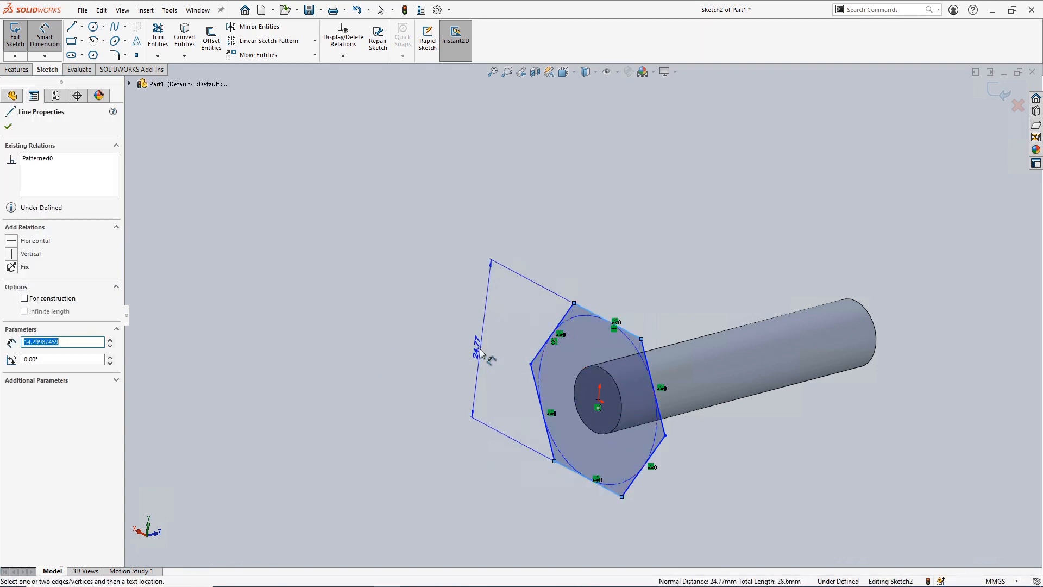
pyautogui.click(480, 353)
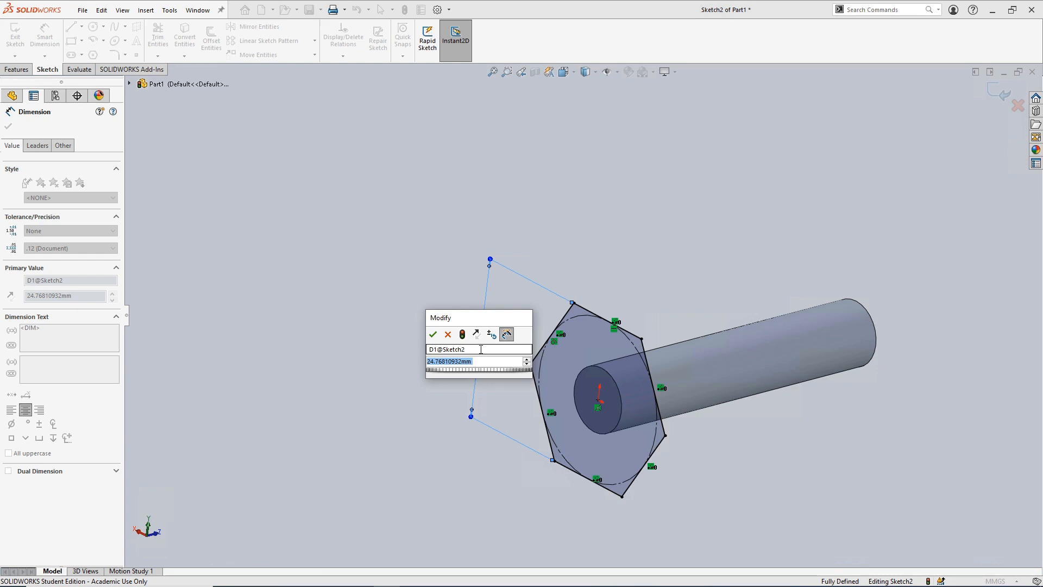
pyautogui.write('15')
pyautogui.press('Return')
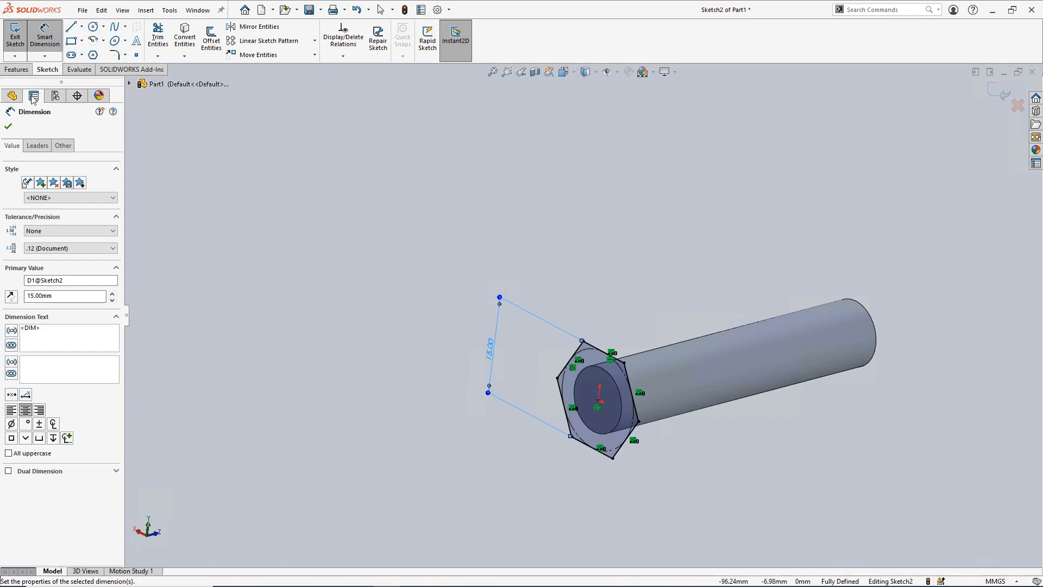
pyautogui.click(8, 126)
# Step: Extrude the hexagon 5 mm away from the cylinder as a merged blind boss to form the bolt head
pyautogui.click(16, 69)
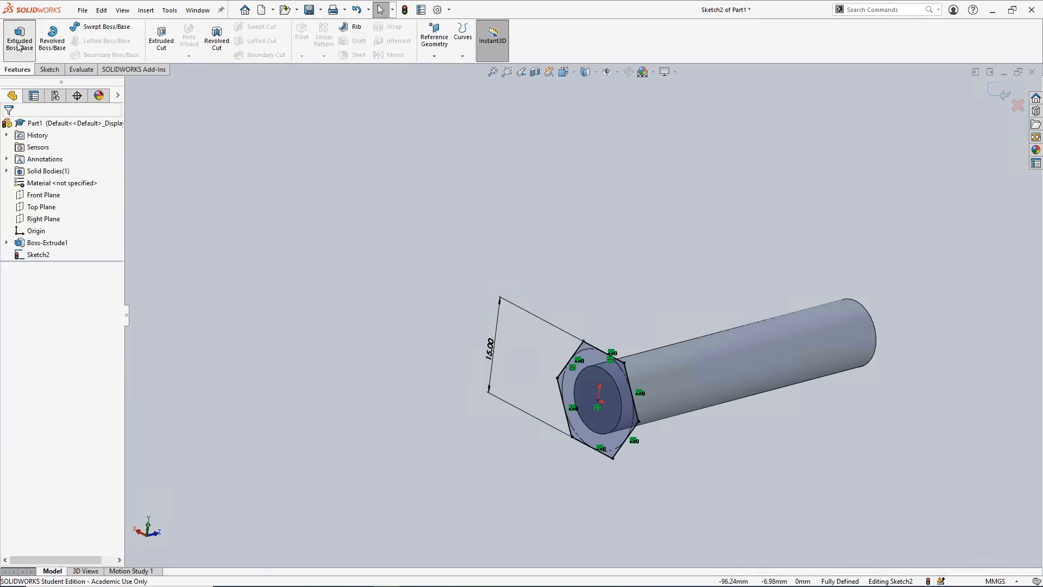
pyautogui.write('5')
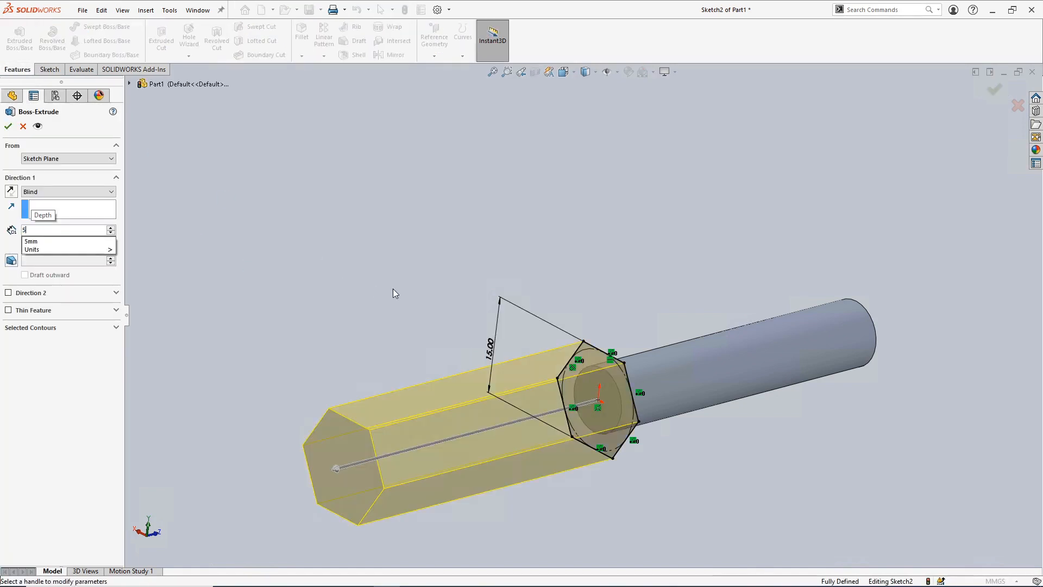
pyautogui.press('Return')
pyautogui.moveTo(496, 318); pyautogui.dragTo(391, 348, button='middle')
pyautogui.click(9, 126)
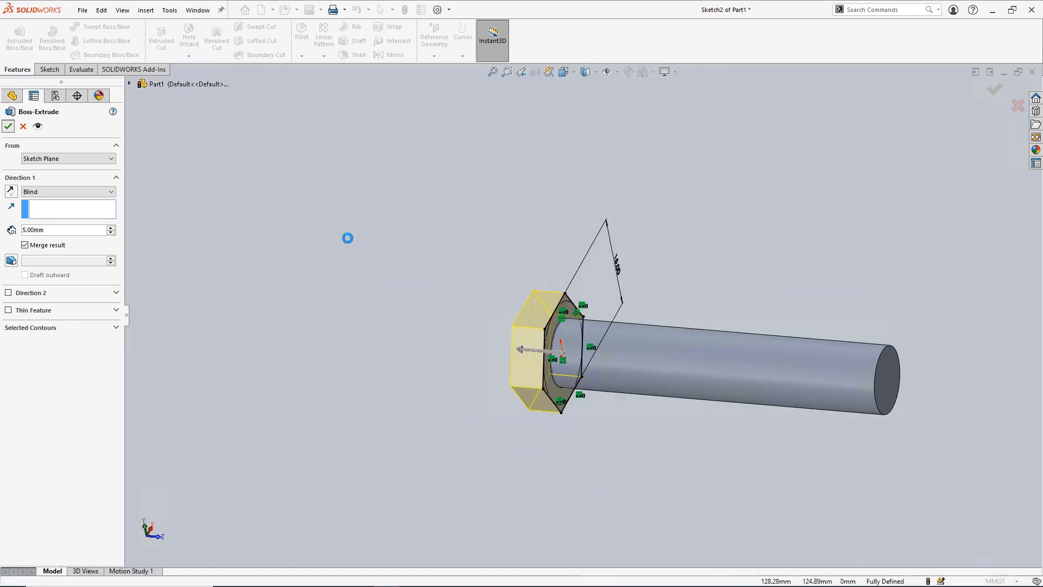
# Step: Sketch a circle of about 11.65 mm radius, centred on the origin, on the free end face of the shank
pyautogui.moveTo(392, 254); pyautogui.dragTo(372, 239, button='middle')
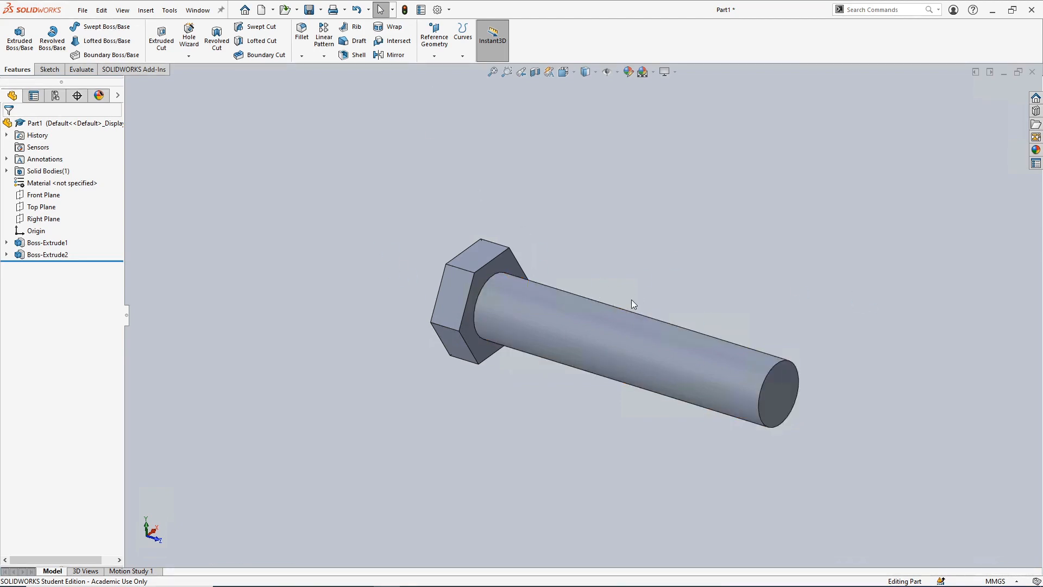
pyautogui.click(778, 395)
pyautogui.moveTo(208, 115)
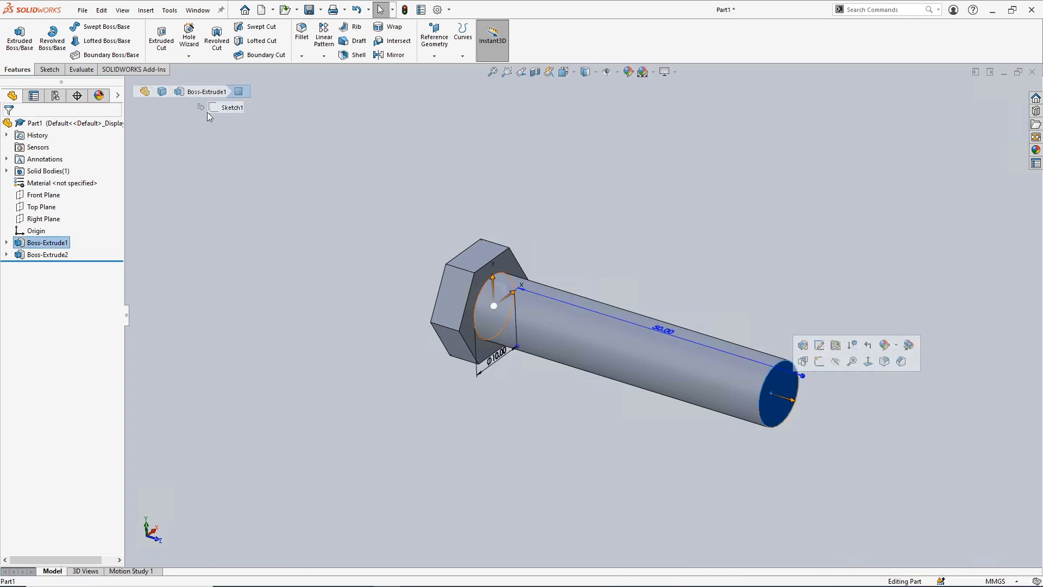
pyautogui.click(50, 69)
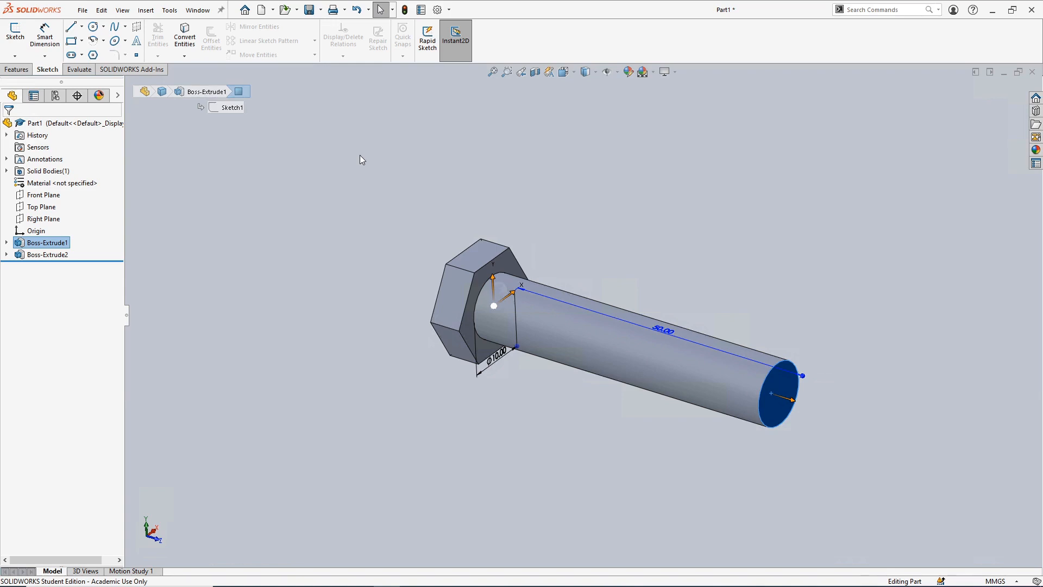
pyautogui.click(17, 35)
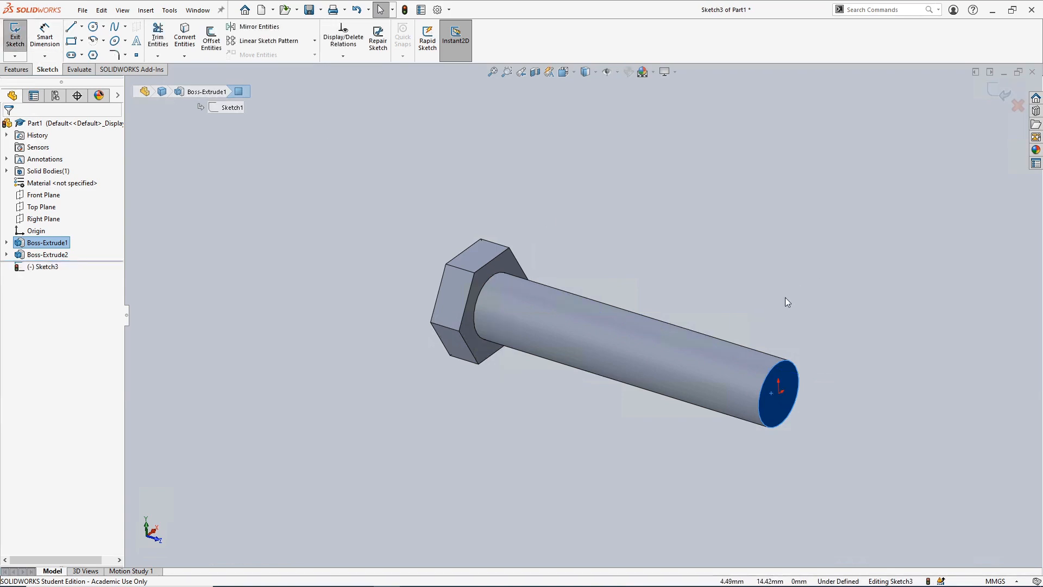
pyautogui.click(94, 28)
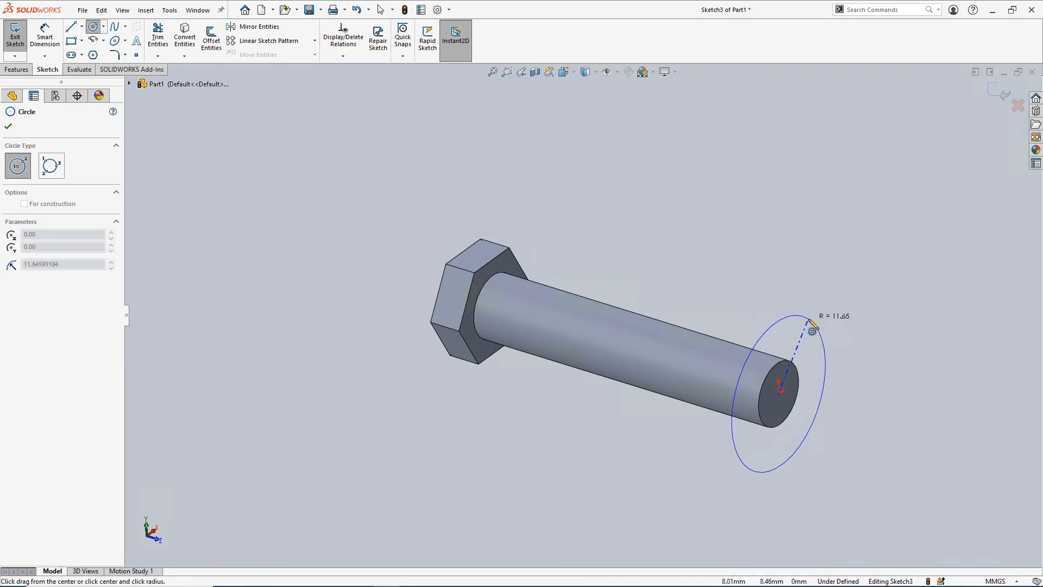
pyautogui.click(807, 318)
pyautogui.press('Escape')
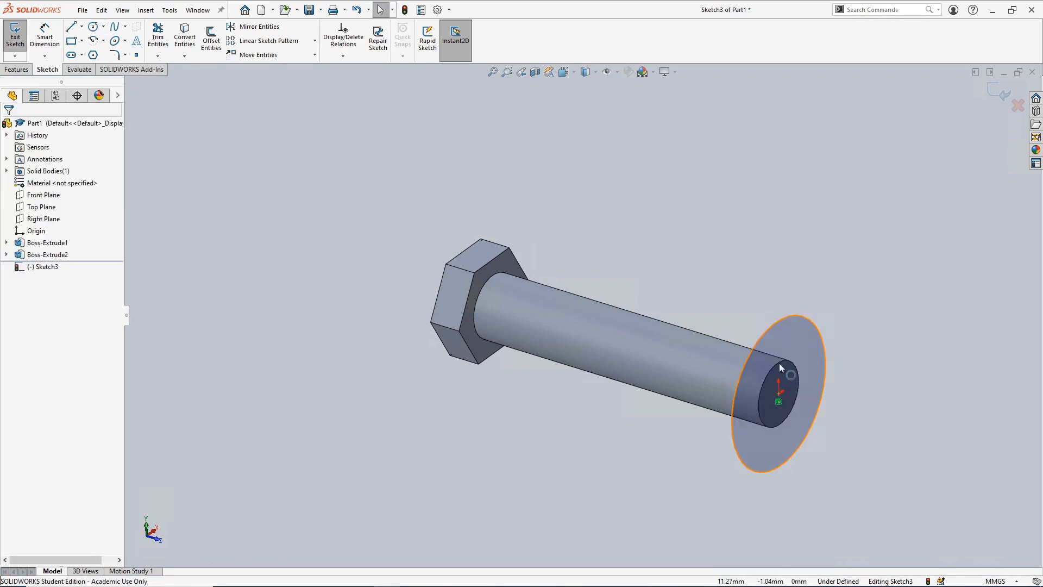
# Step: Add a coradial relation between the sketched circle and the circular edge of the shank's end face
pyautogui.scroll(-2, 779, 363)
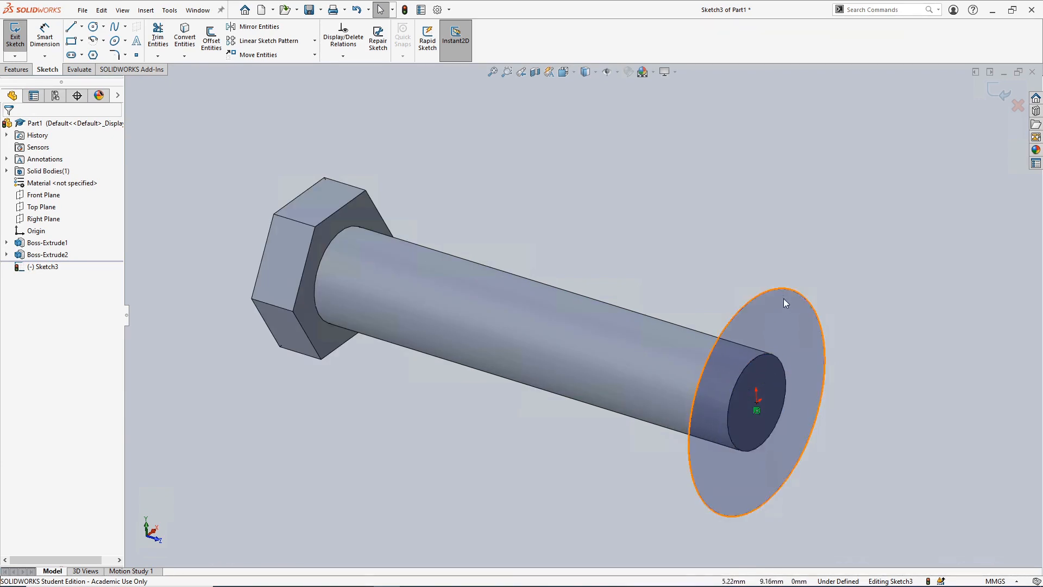
pyautogui.click(777, 362)
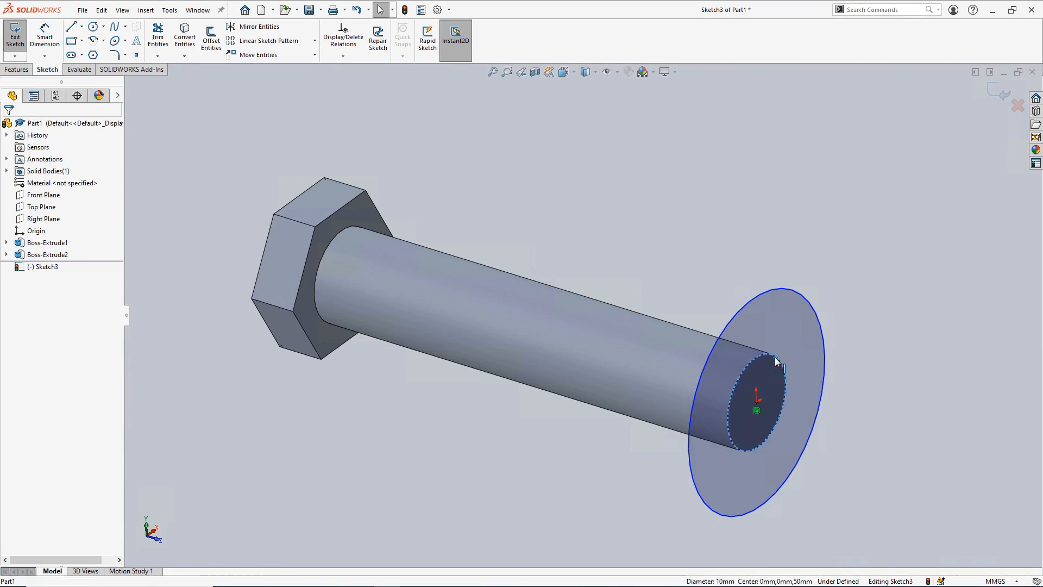
pyautogui.keyDown('ctrl'); pyautogui.click(795, 297); pyautogui.keyUp('ctrl')
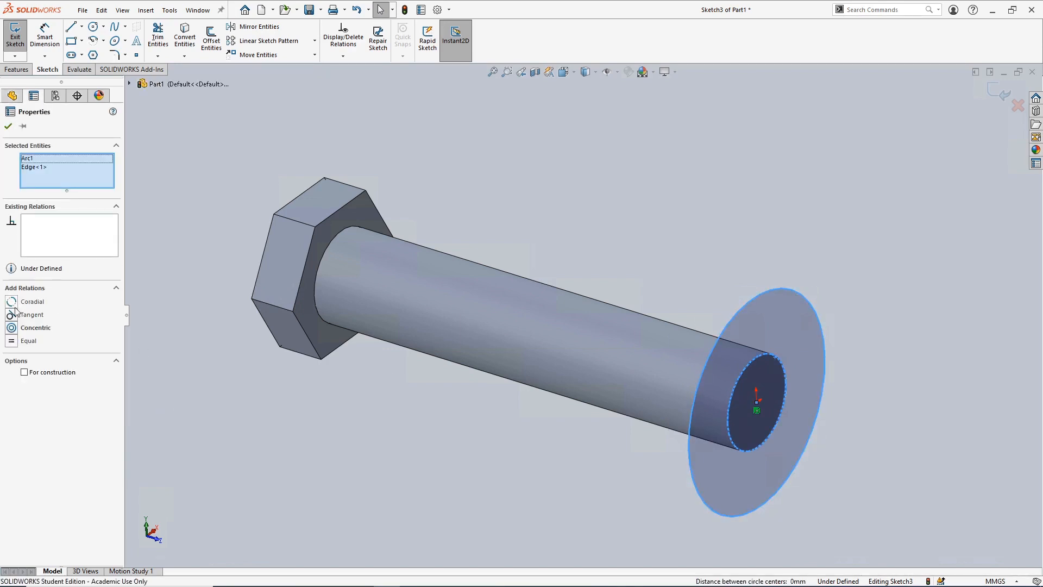
pyautogui.click(12, 302)
pyautogui.click(662, 230)
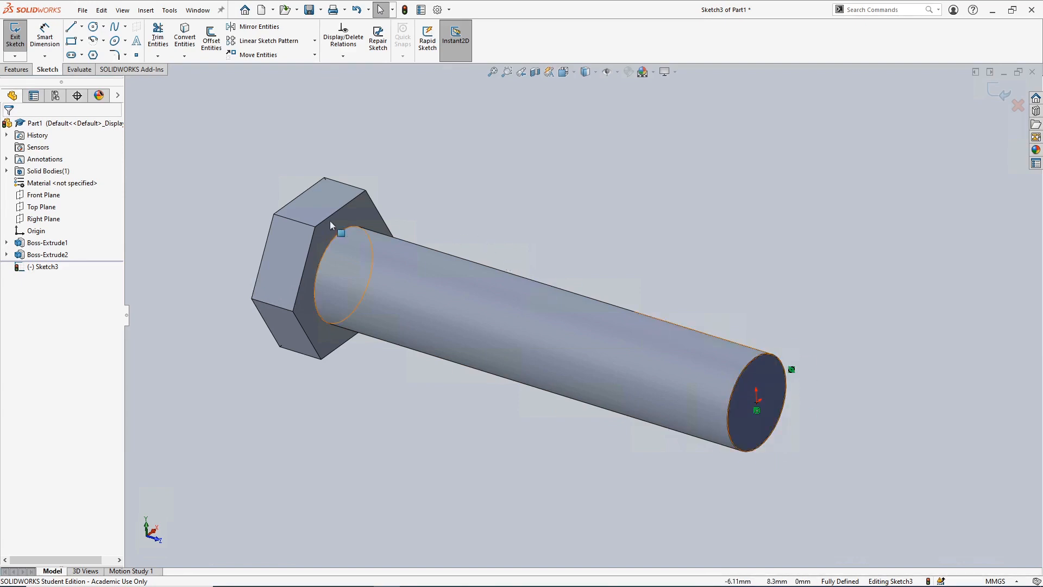
# Step: Start a helix from the circle on the shank's end with a constant pitch of 2 mm
pyautogui.click(16, 69)
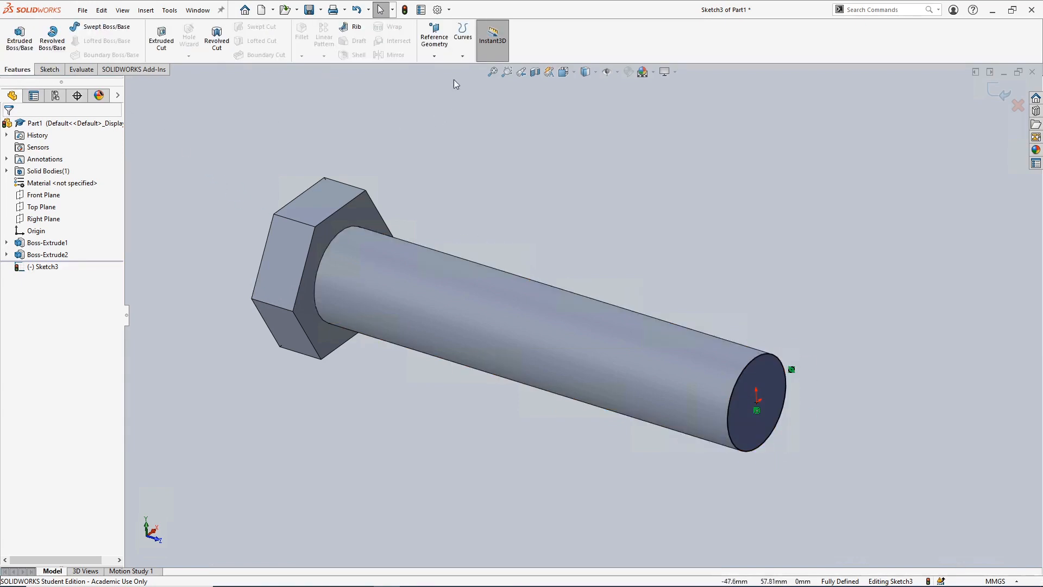
pyautogui.click(462, 56)
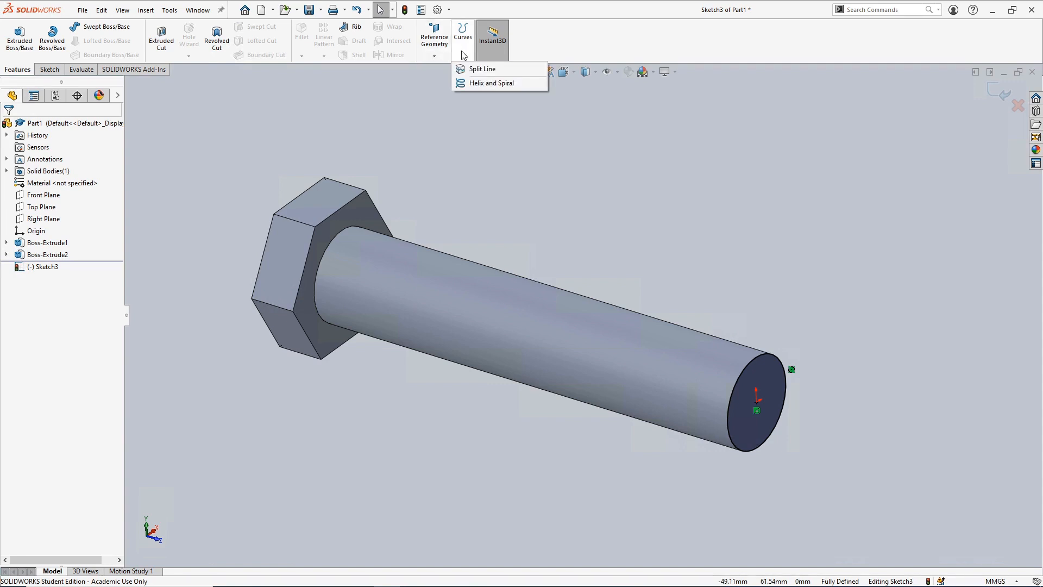
pyautogui.click(477, 84)
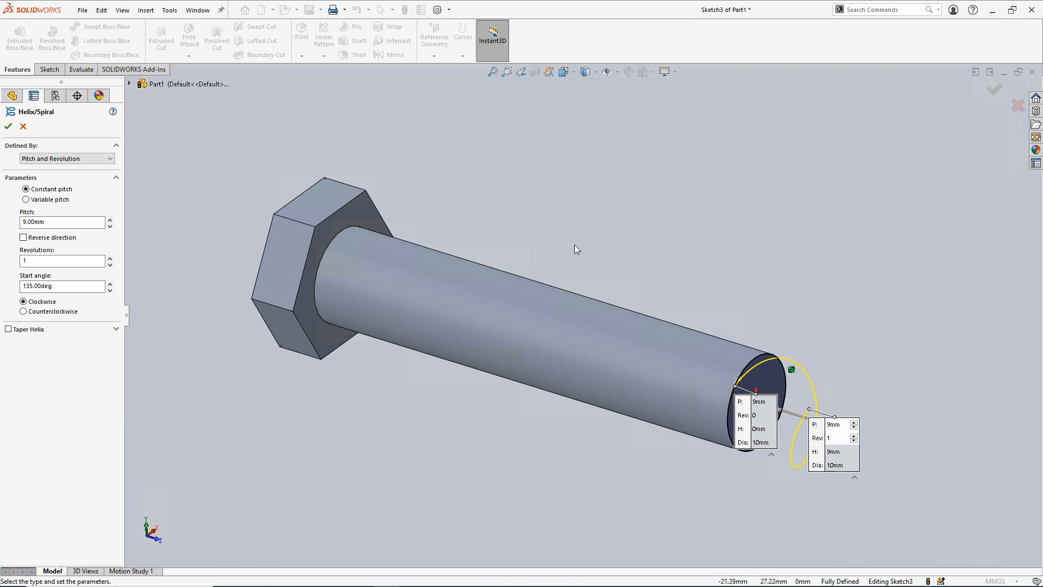
pyautogui.click(50, 223)
pyautogui.write('2')
pyautogui.press('Return')
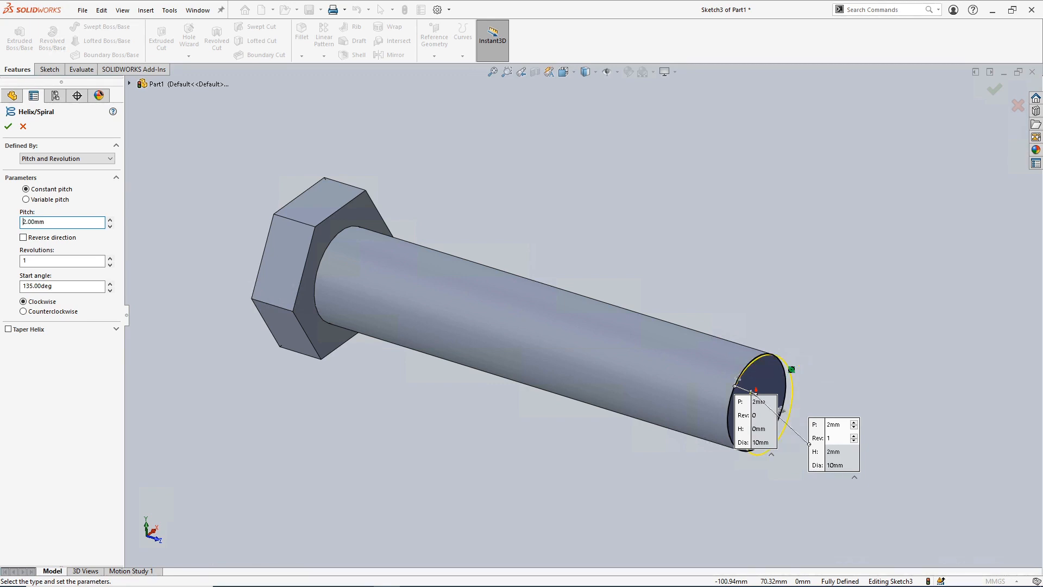
# Step: Define the helix by Height and Pitch and set its height to 40 mm
pyautogui.click(74, 261)
pyautogui.click(63, 159)
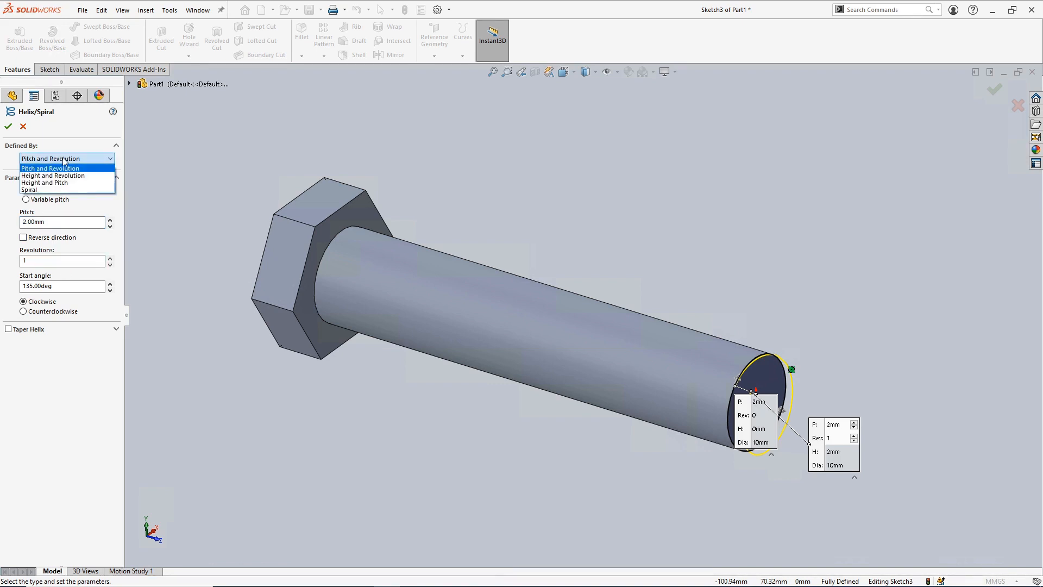
pyautogui.click(86, 183)
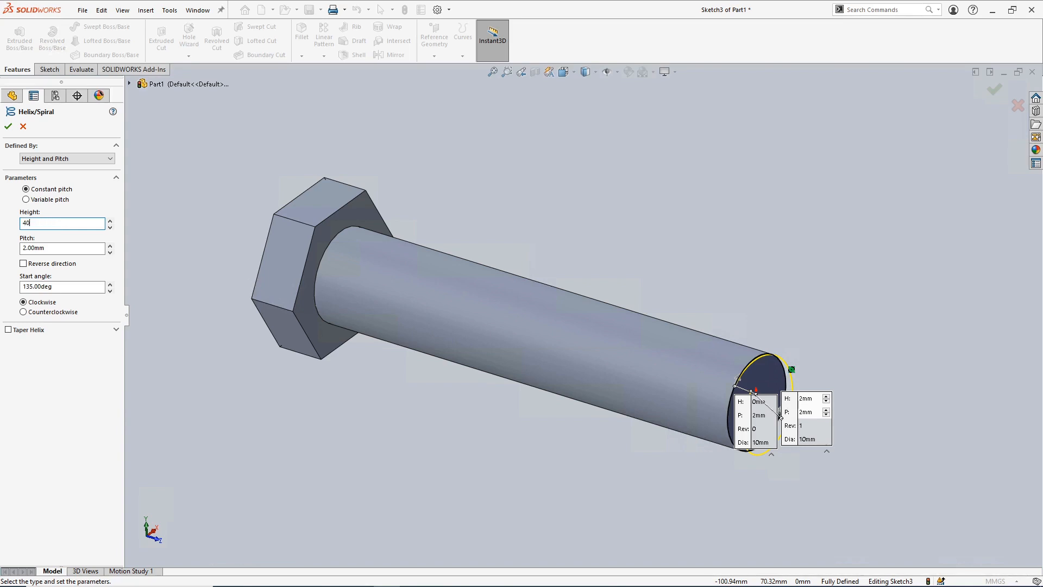
pyautogui.press('Return')
pyautogui.click(55, 249)
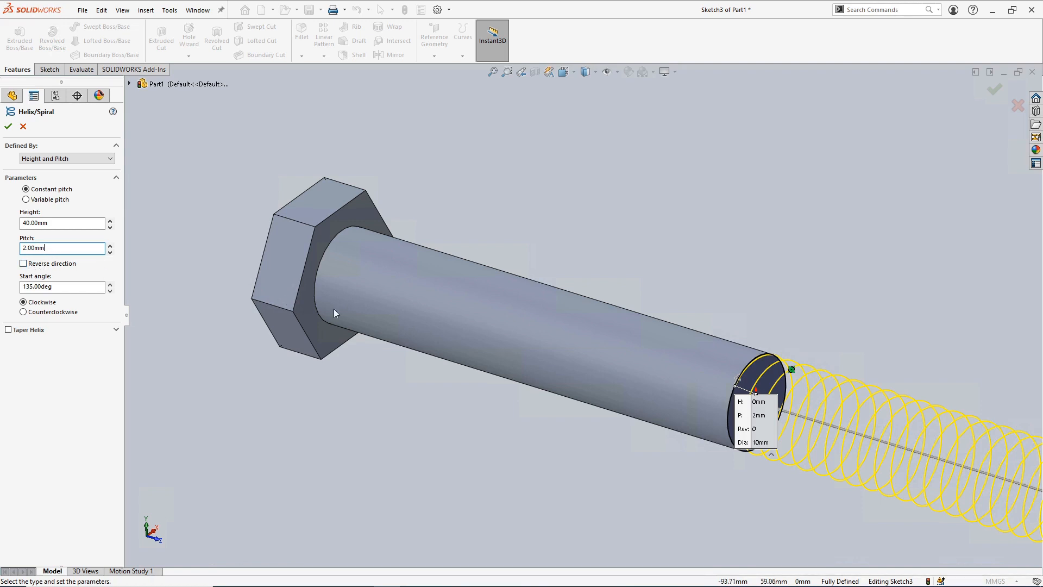
# Step: Set the helix start angle to 0 degrees and reverse its direction along the shank, then create it
pyautogui.doubleClick(65, 288)
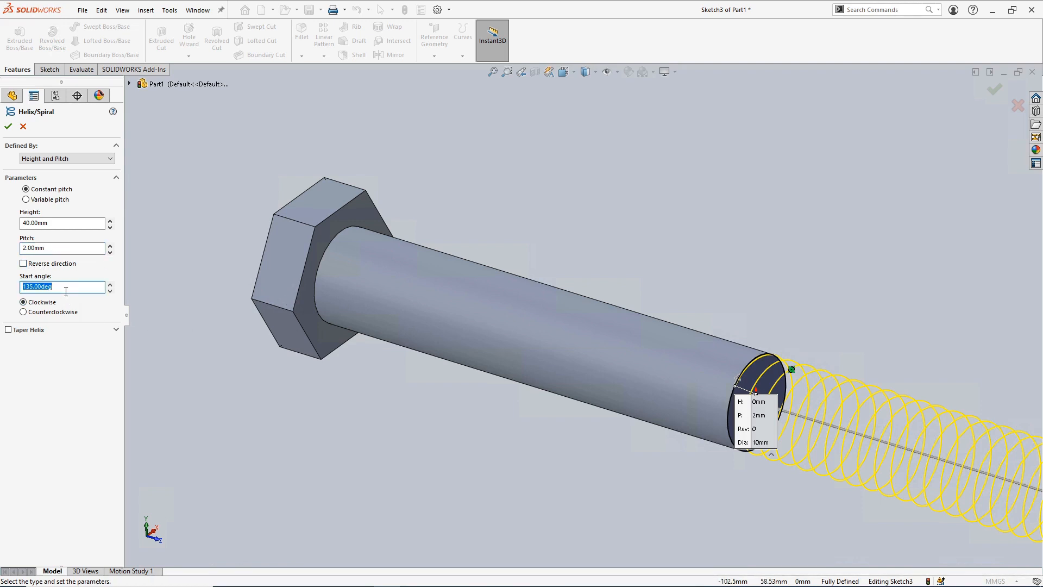
pyautogui.write('0')
pyautogui.press('Return')
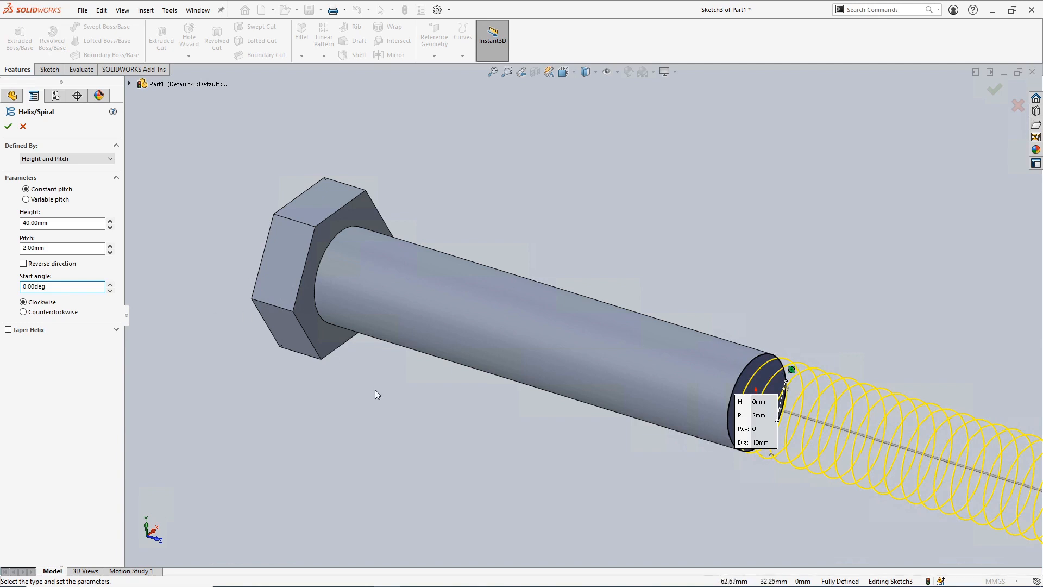
pyautogui.scroll(3, 445, 421)
pyautogui.scroll(-4, 777, 379)
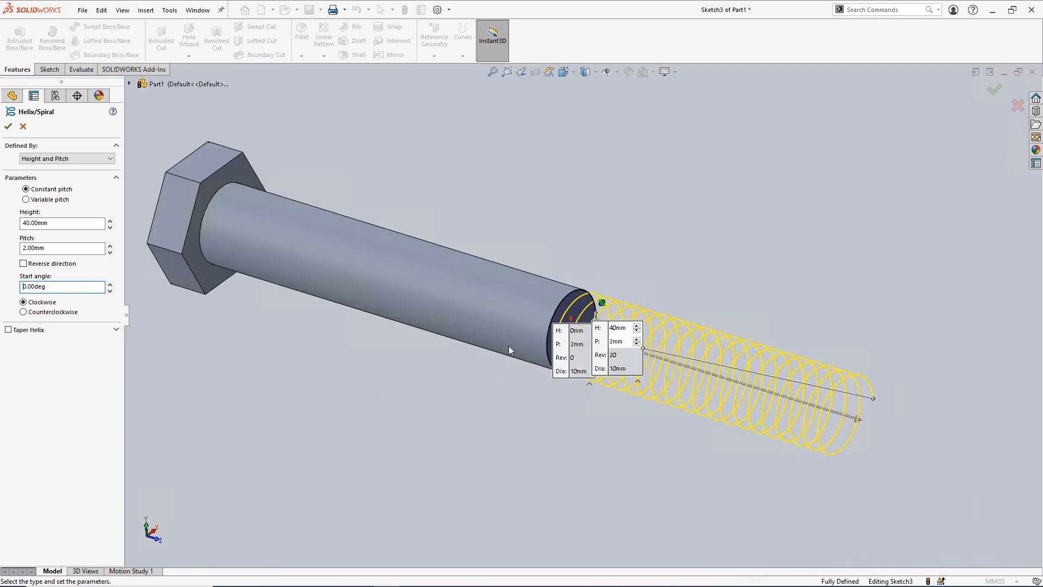
pyautogui.click(23, 264)
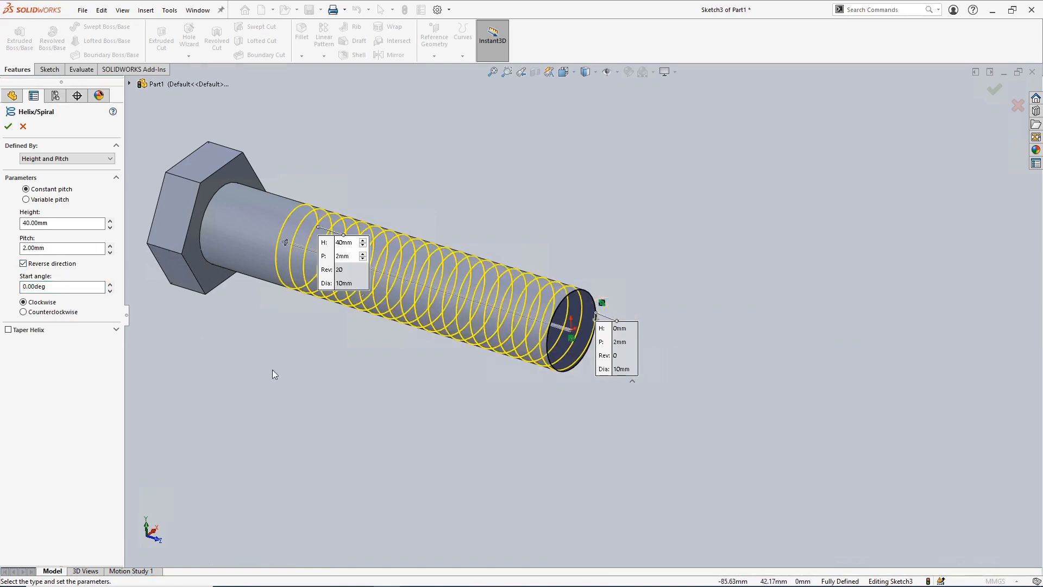
pyautogui.moveTo(306, 389)
pyautogui.mouseDown(button='middle')
pyautogui.moveTo(305, 359)
pyautogui.moveTo(305, 397)
pyautogui.mouseUp(button='middle')
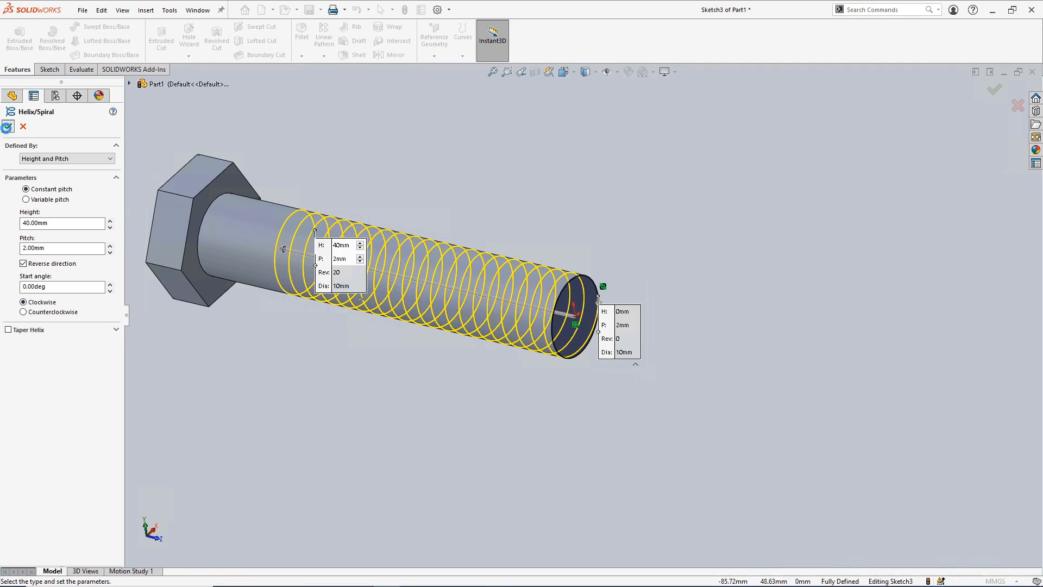
pyautogui.click(7, 129)
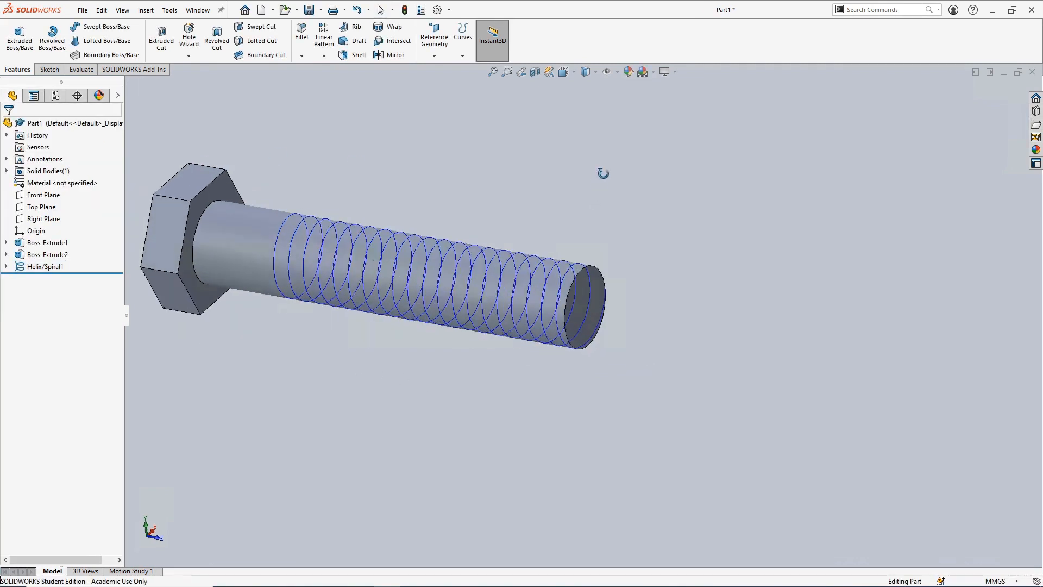
# Step: Examine where the helix starts on the shank's end edge in relation to the Top Plane
pyautogui.scroll(-6, 595, 326)
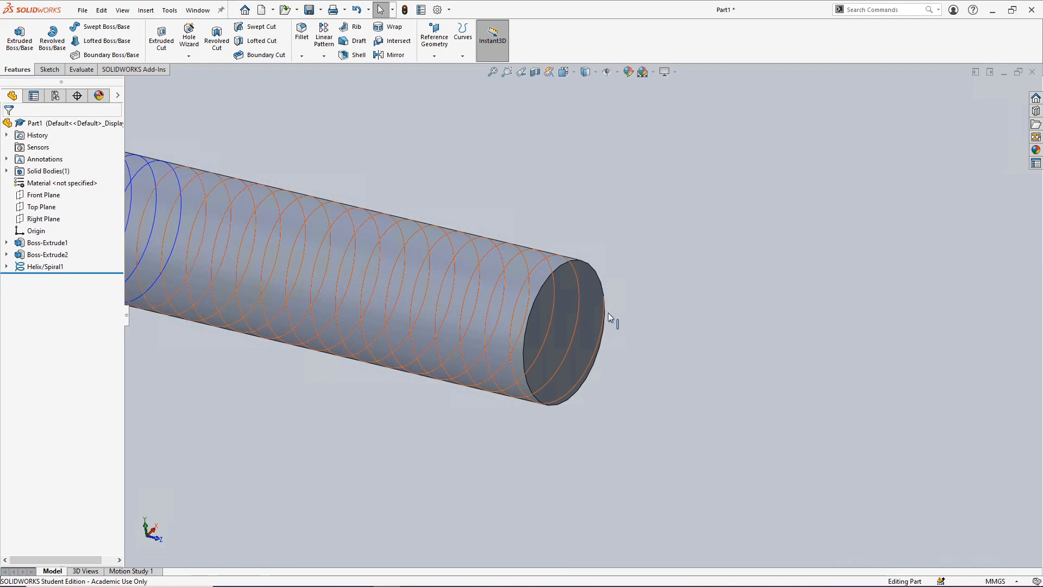
pyautogui.click(604, 297)
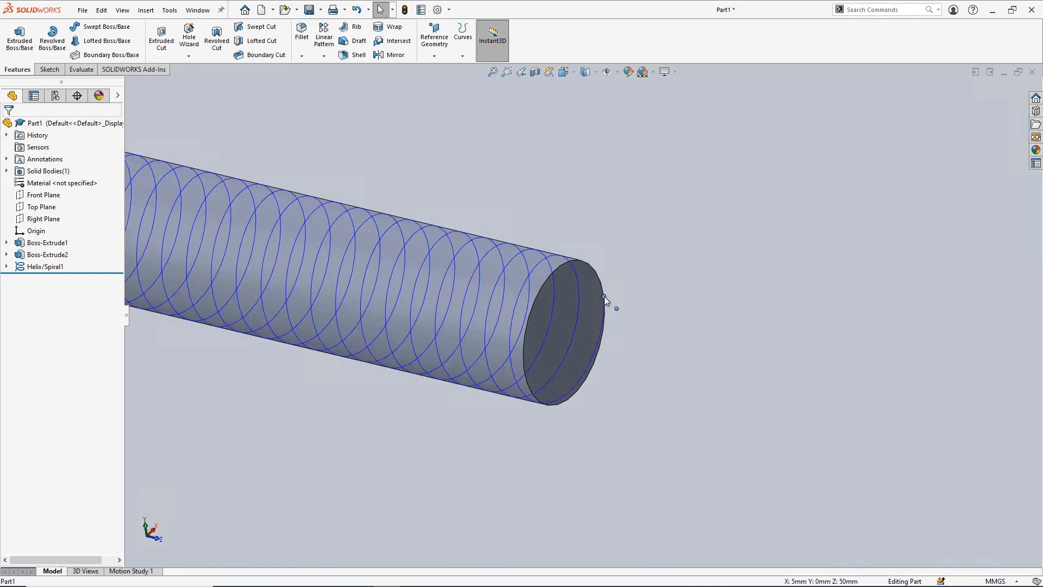
pyautogui.scroll(-5, 604, 296)
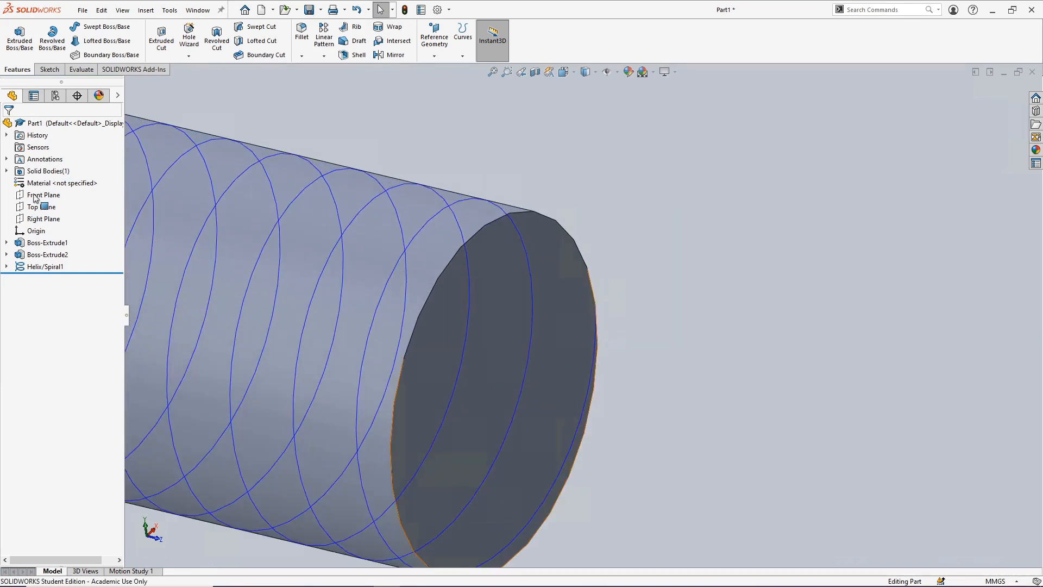
pyautogui.click(39, 207)
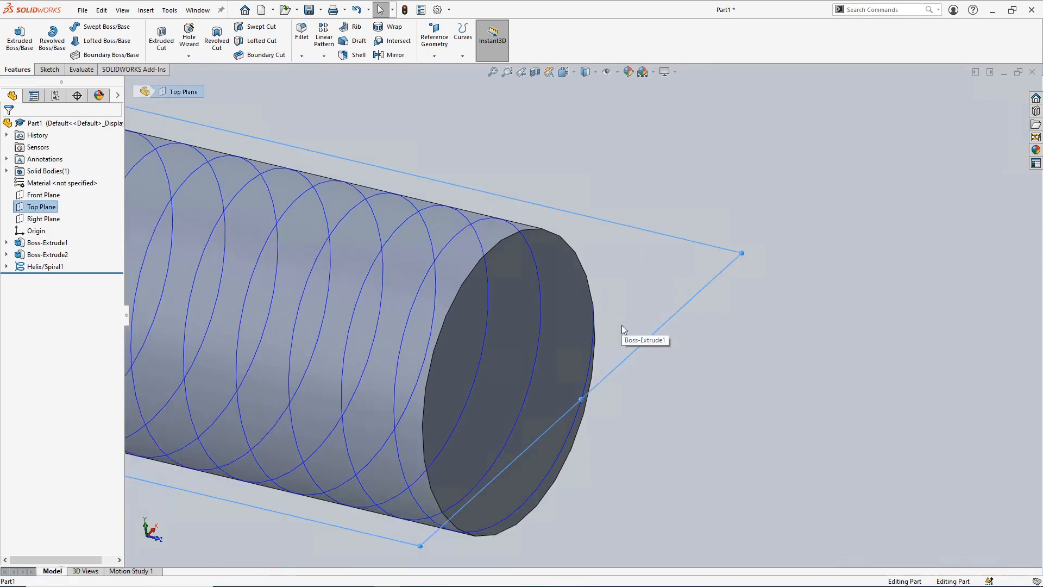
pyautogui.moveTo(621, 325)
pyautogui.mouseDown(button='middle')
pyautogui.moveTo(596, 265)
pyautogui.moveTo(605, 330)
pyautogui.mouseUp(button='middle')
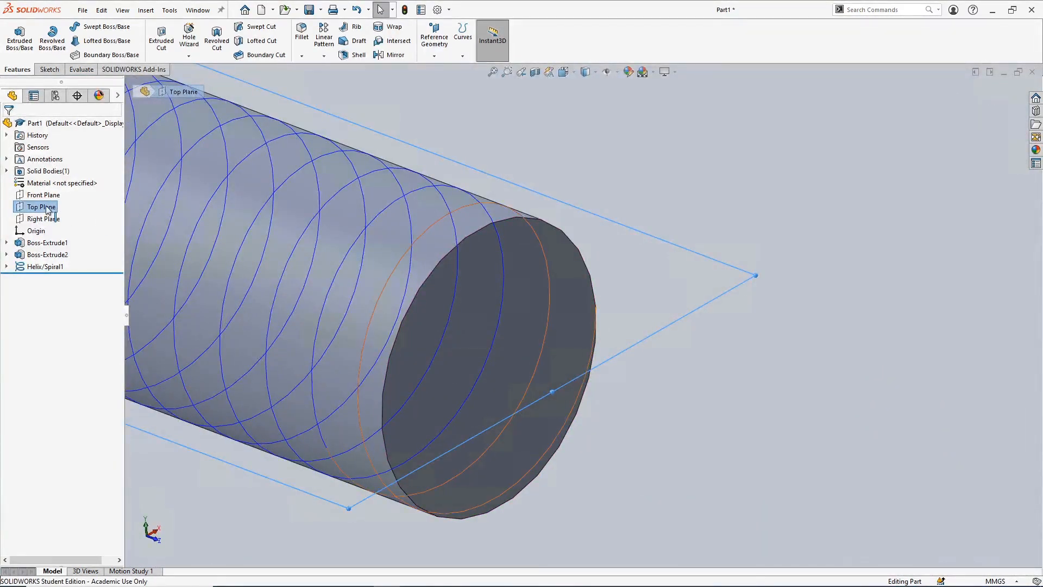
pyautogui.click(598, 305)
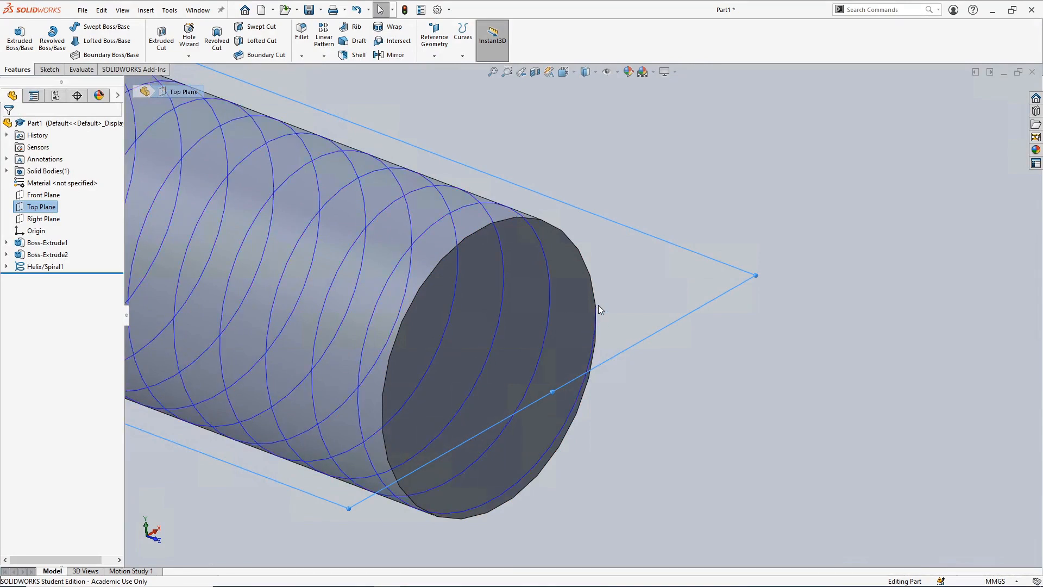
pyautogui.click(700, 386)
pyautogui.scroll(1, 700, 386)
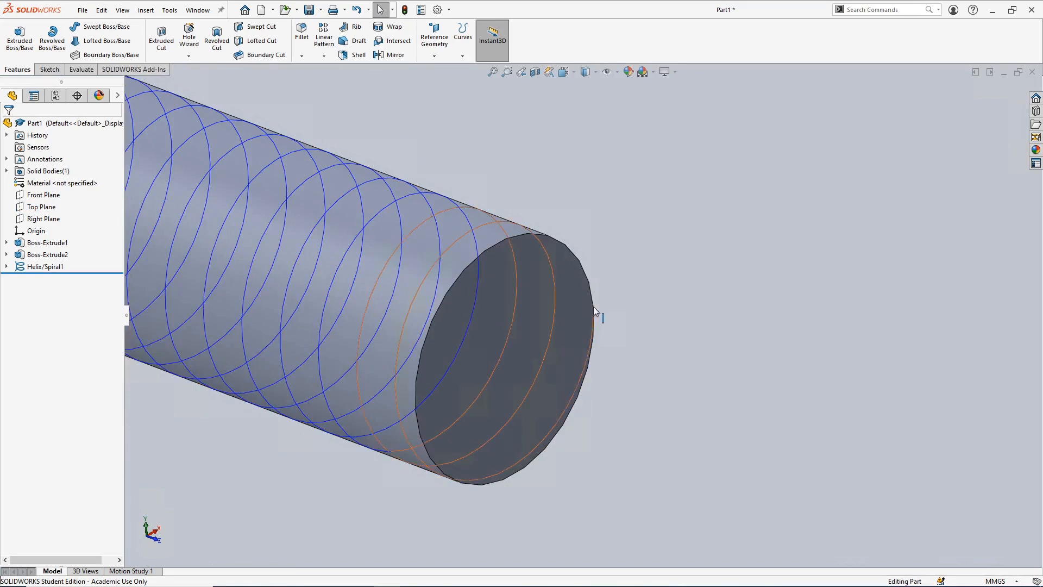
# Step: Start a new sketch on the Top Plane, facing the free end of the shank from the top
pyautogui.click(38, 207)
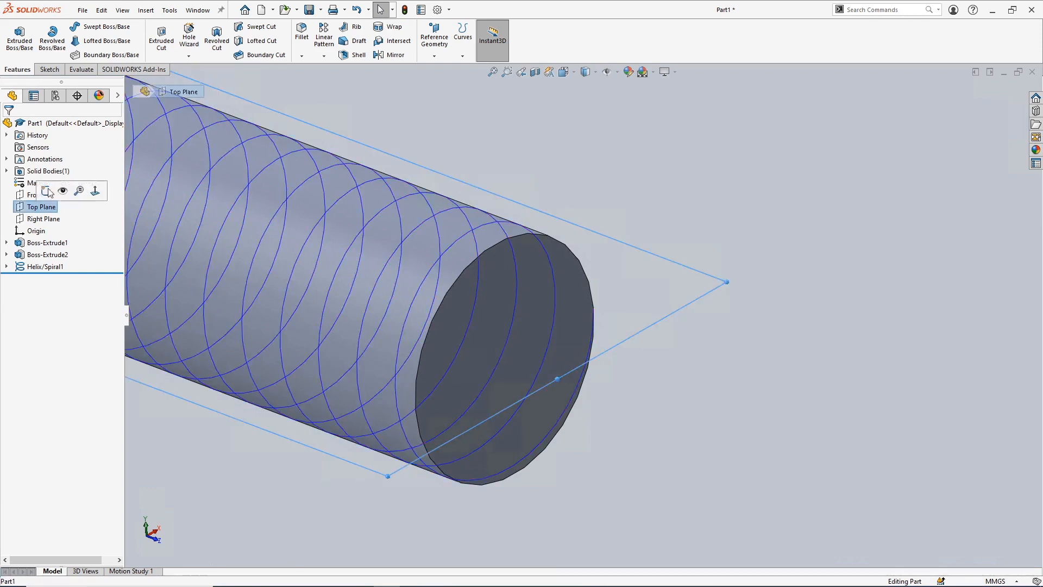
pyautogui.click(48, 69)
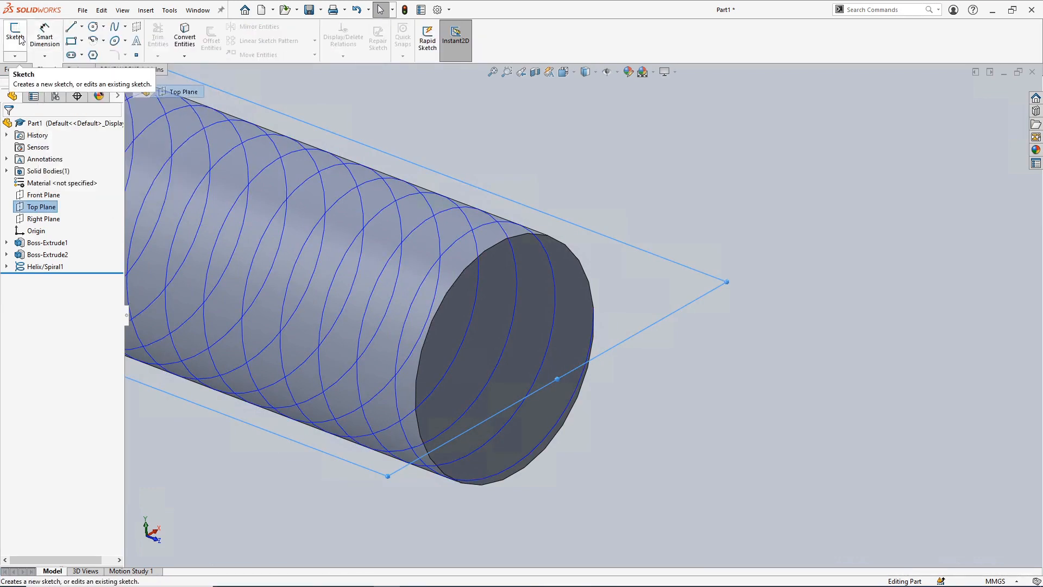
pyautogui.click(15, 34)
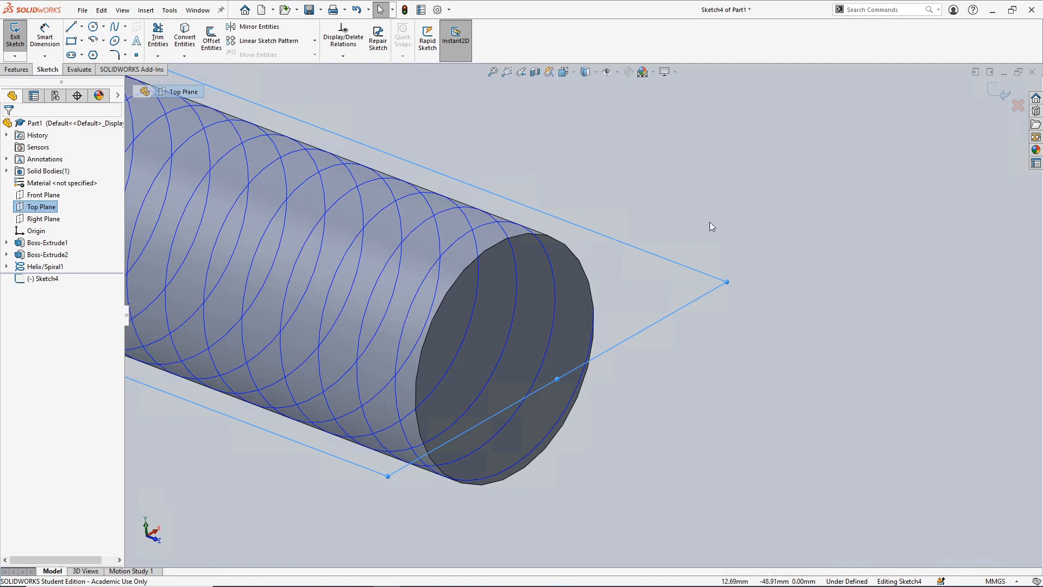
pyautogui.scroll(5, 710, 221)
pyautogui.moveTo(706, 225); pyautogui.dragTo(741, 422, button='middle')
pyautogui.hotkey('ctrl', '5')
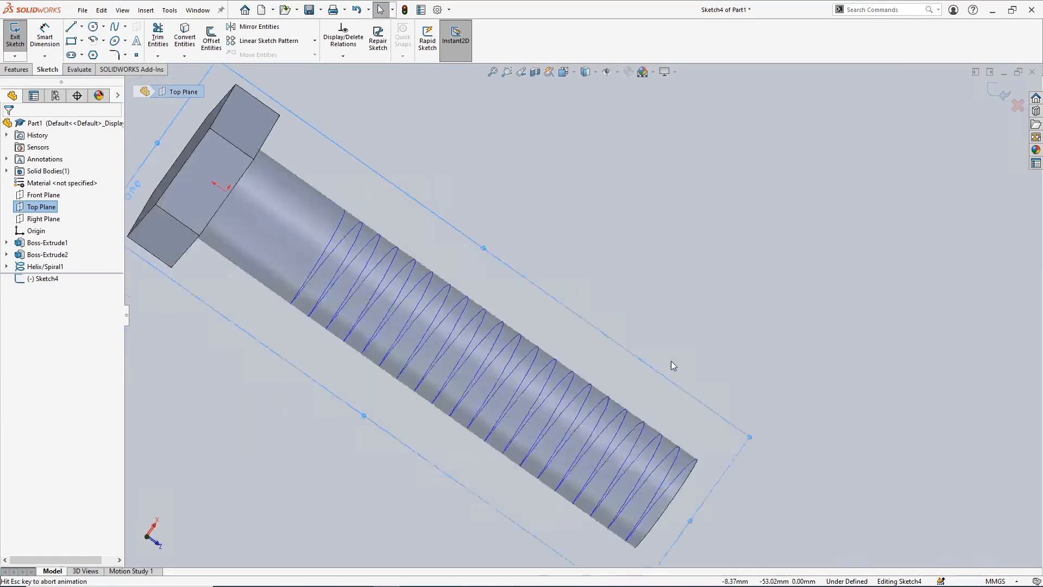
pyautogui.scroll(-4, 631, 491)
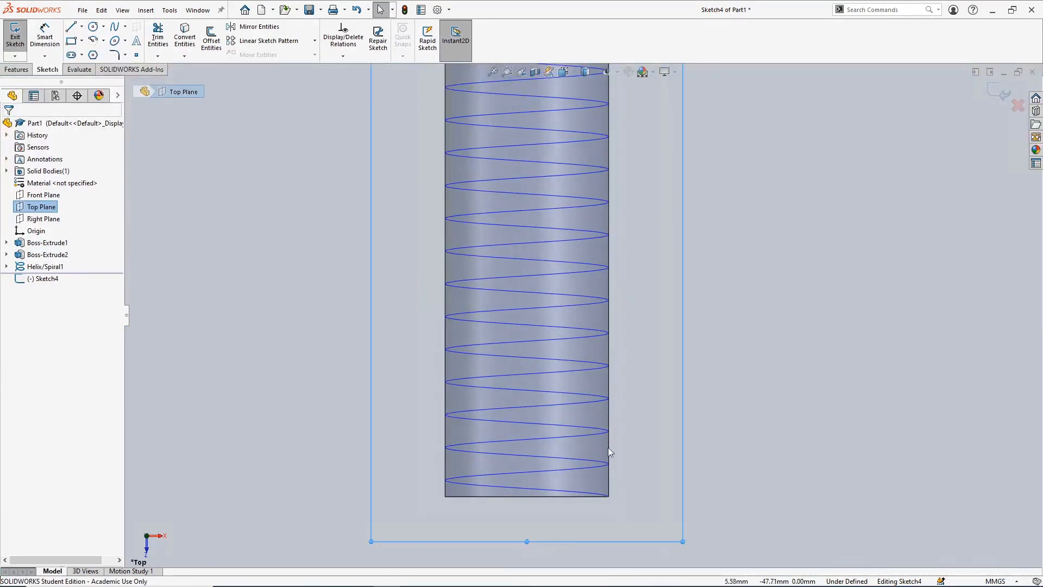
pyautogui.click(605, 424)
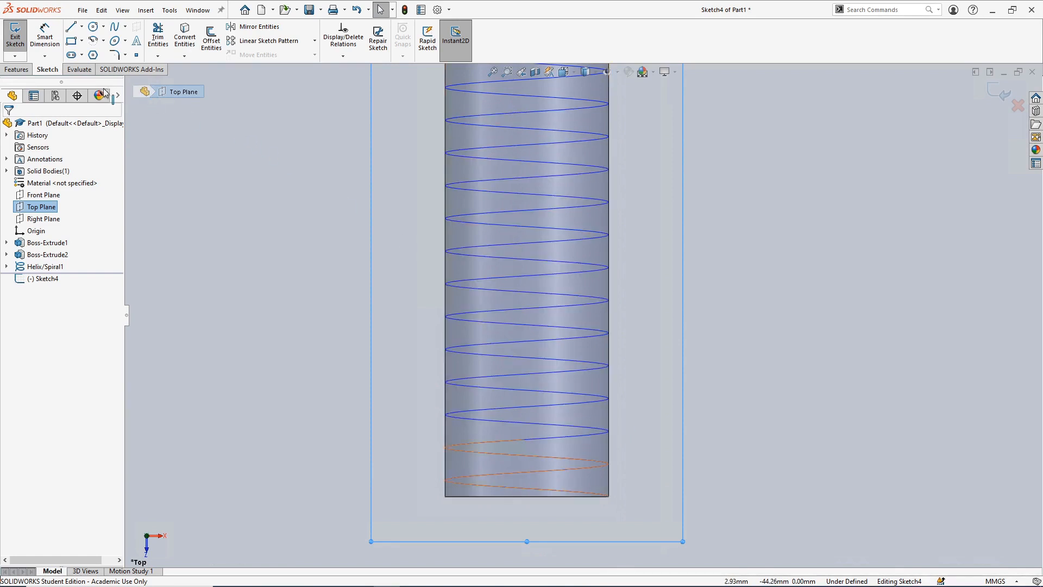
# Step: Sketch a closed triangle with slanted sides about 0.86 mm long inside the shank's edge, starting at the shank's lower end corner where the helix begins
pyautogui.click(73, 28)
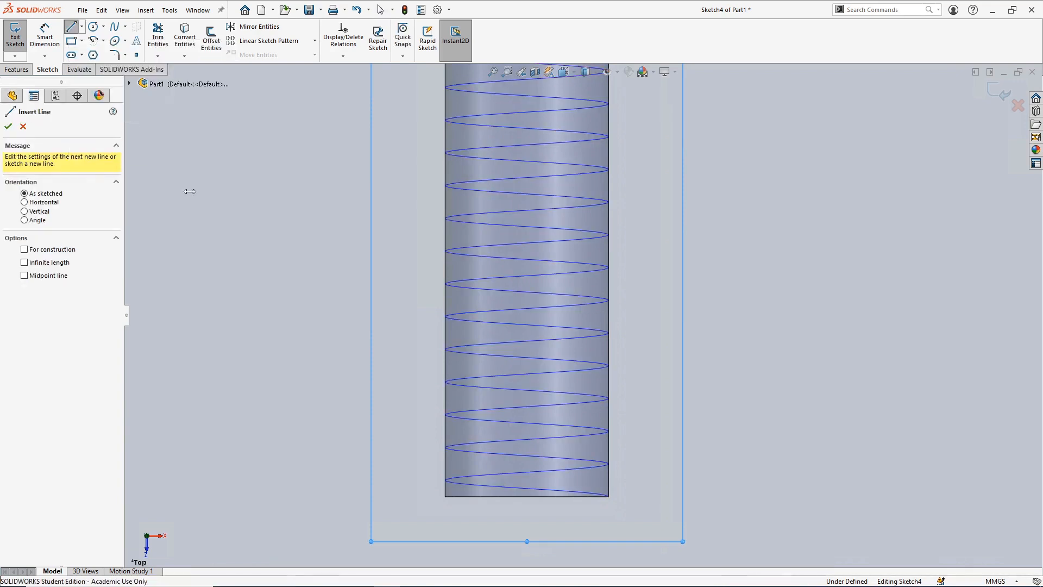
pyautogui.scroll(-3, 595, 492)
pyautogui.scroll(-2, 592, 492)
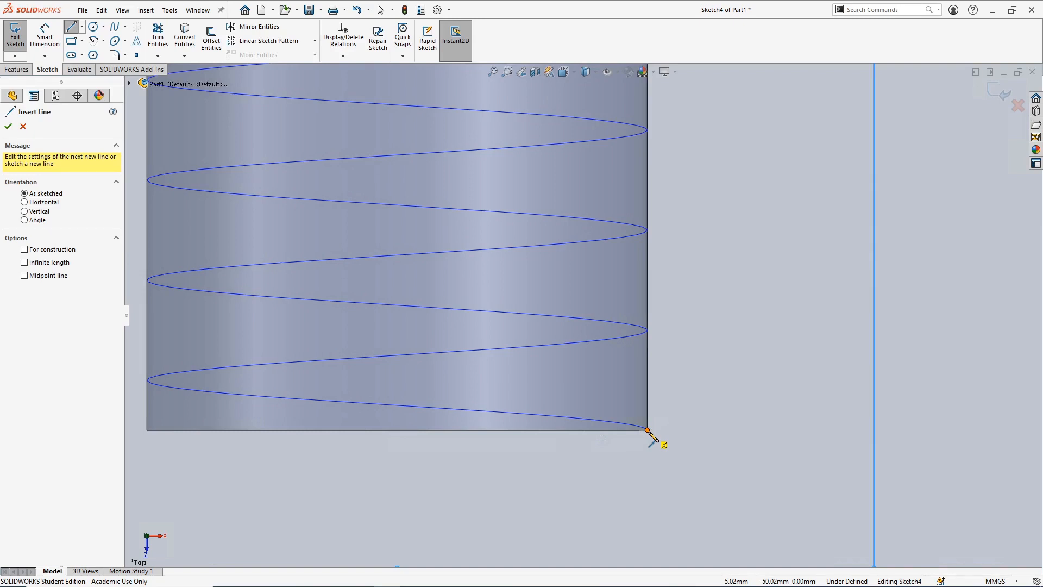
pyautogui.click(647, 431)
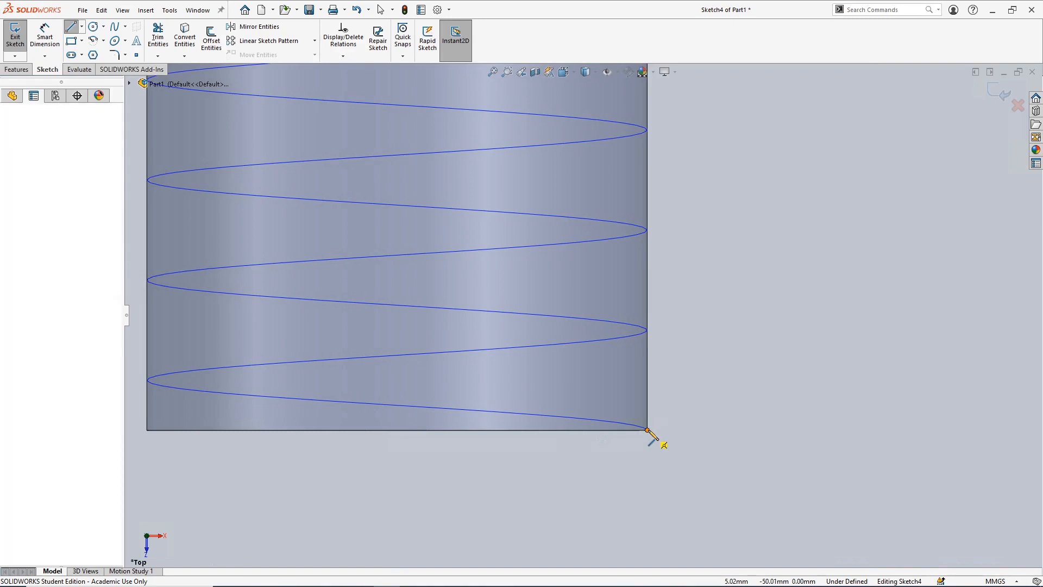
pyautogui.click(648, 392)
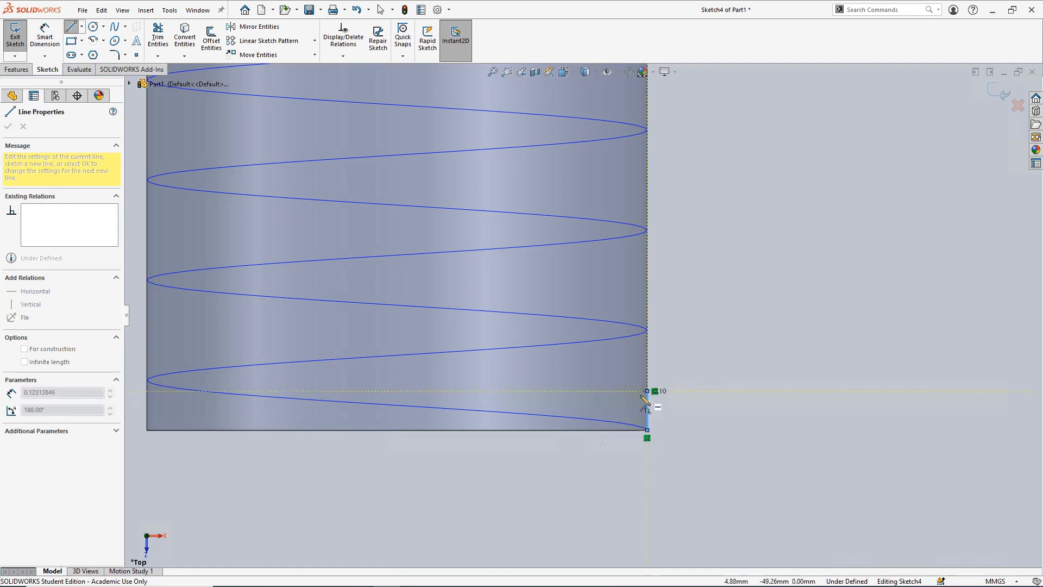
pyautogui.click(610, 411)
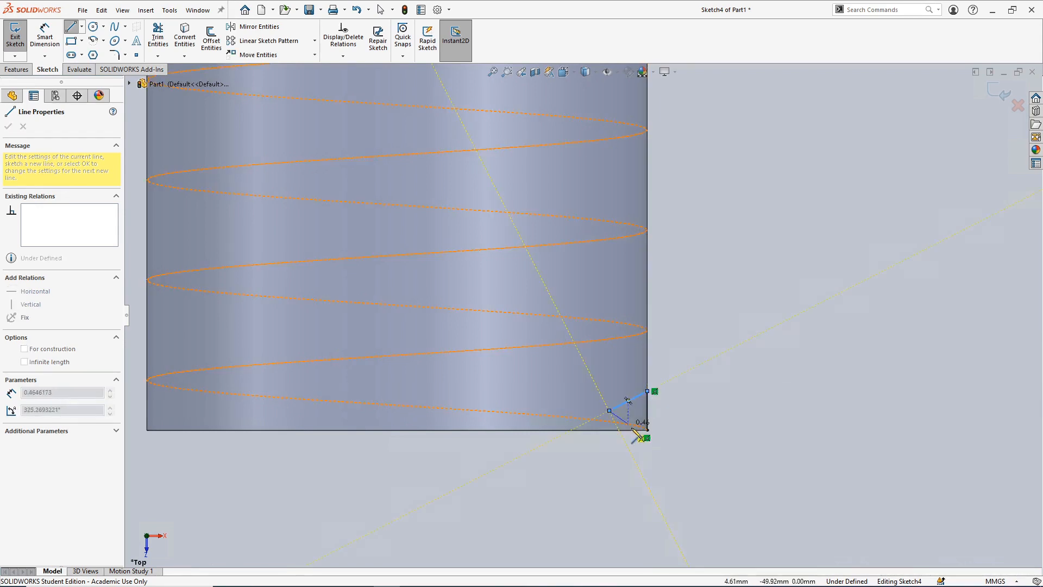
pyautogui.click(648, 431)
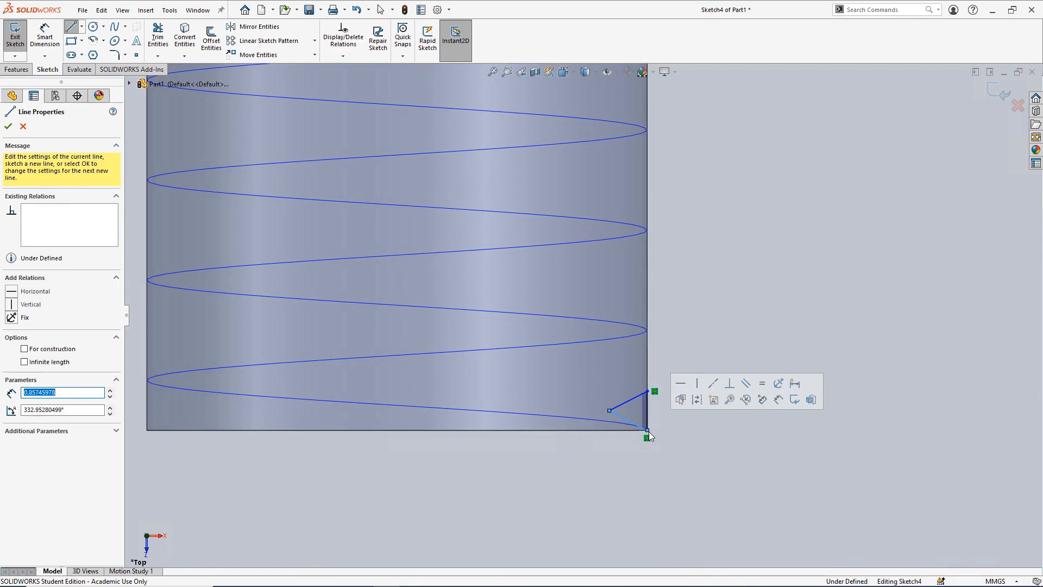
pyautogui.press('Escape')
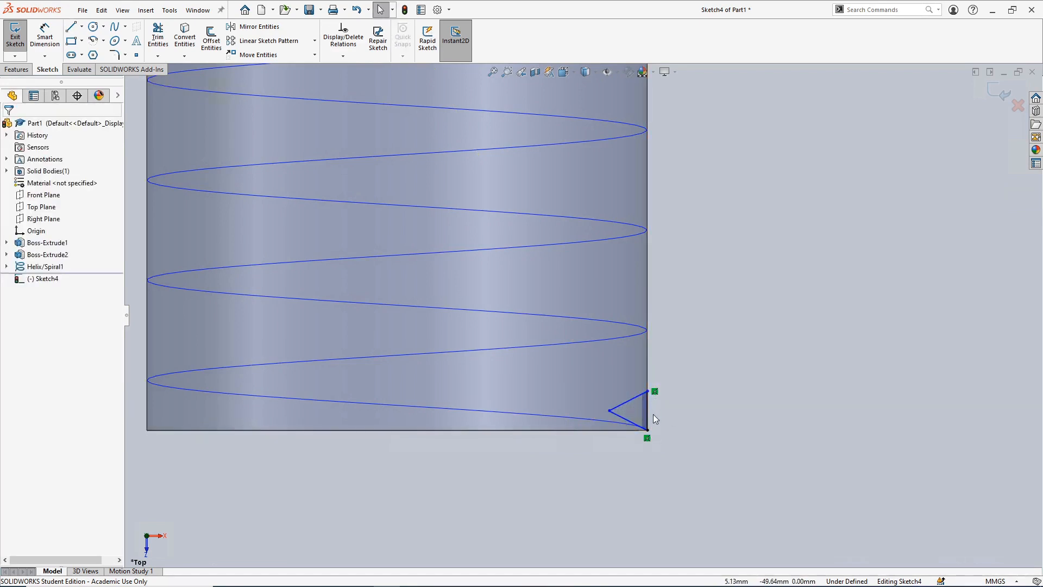
# Step: Make all three sides of the small thread-profile triangle equal in length
pyautogui.scroll(-2, 667, 406)
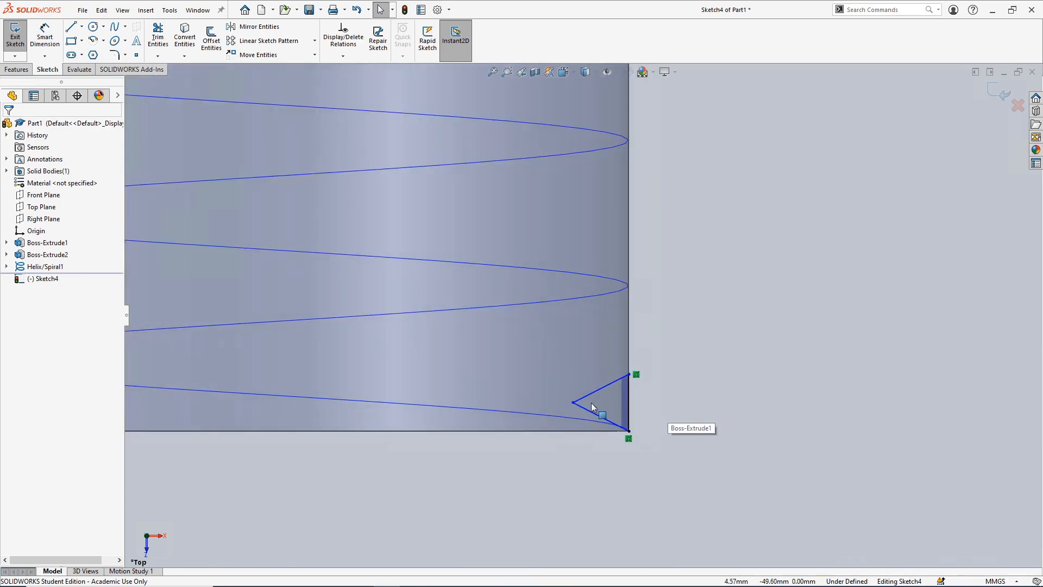
pyautogui.click(600, 389)
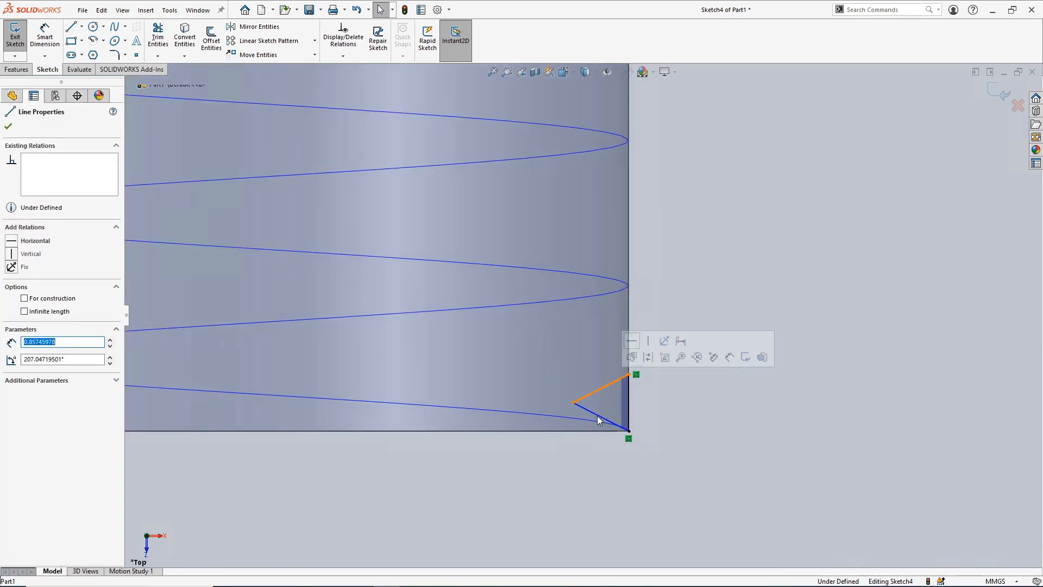
pyautogui.keyDown('ctrl'); pyautogui.click(598, 416); pyautogui.keyUp('ctrl')
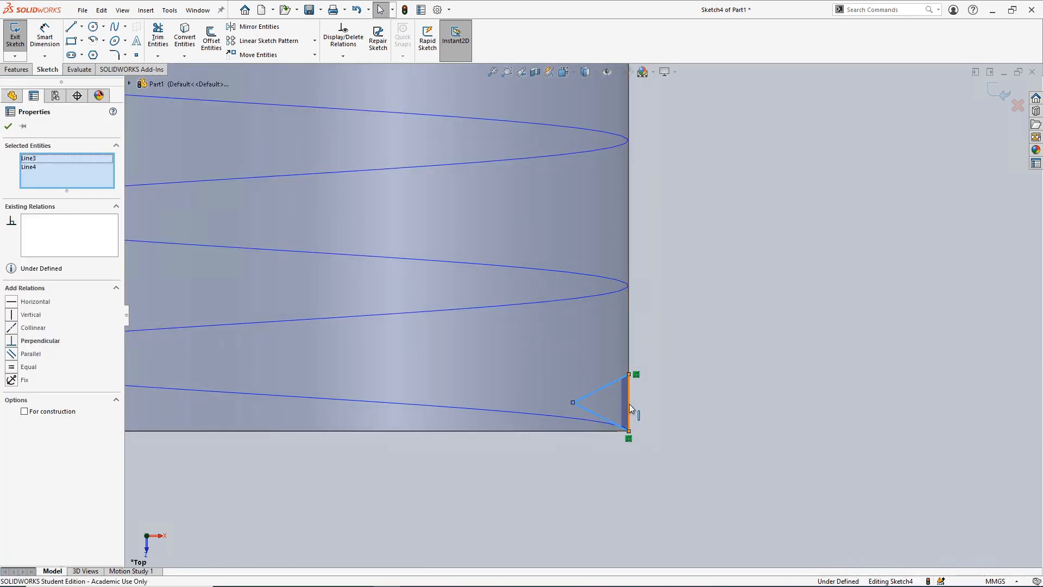
pyautogui.keyDown('ctrl'); pyautogui.click(629, 406); pyautogui.keyUp('ctrl')
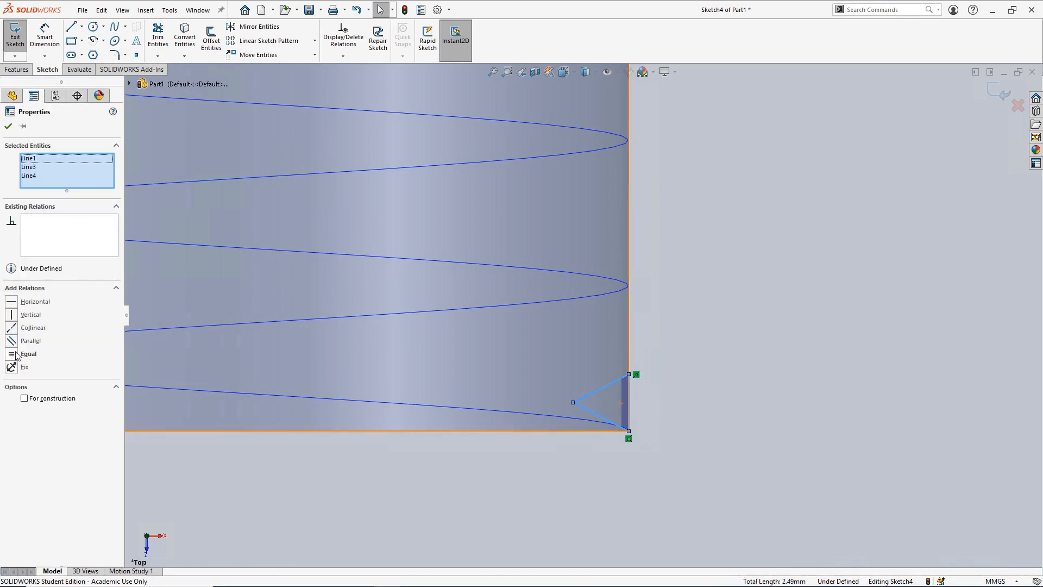
pyautogui.click(12, 353)
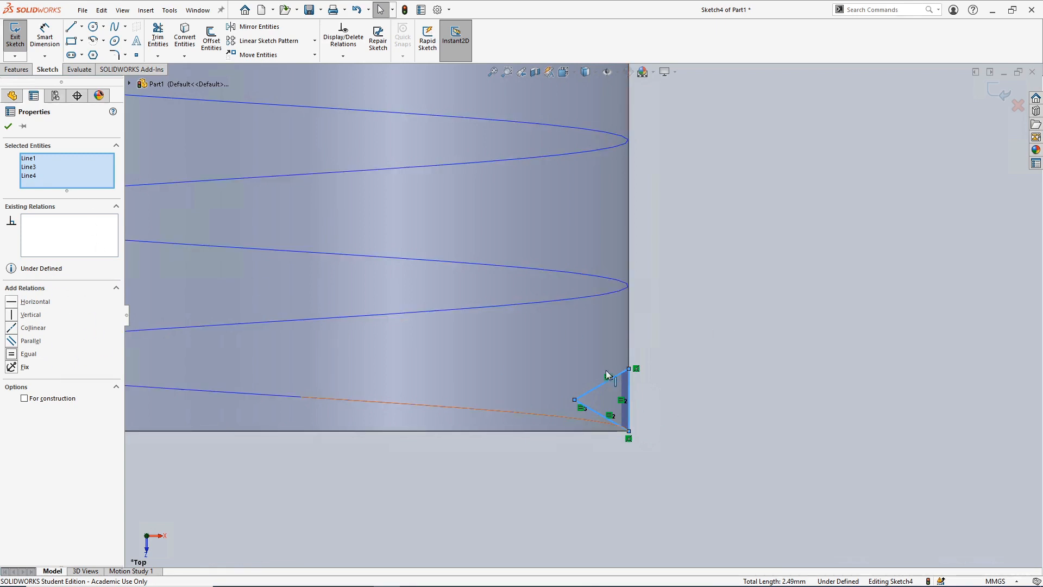
pyautogui.click(674, 403)
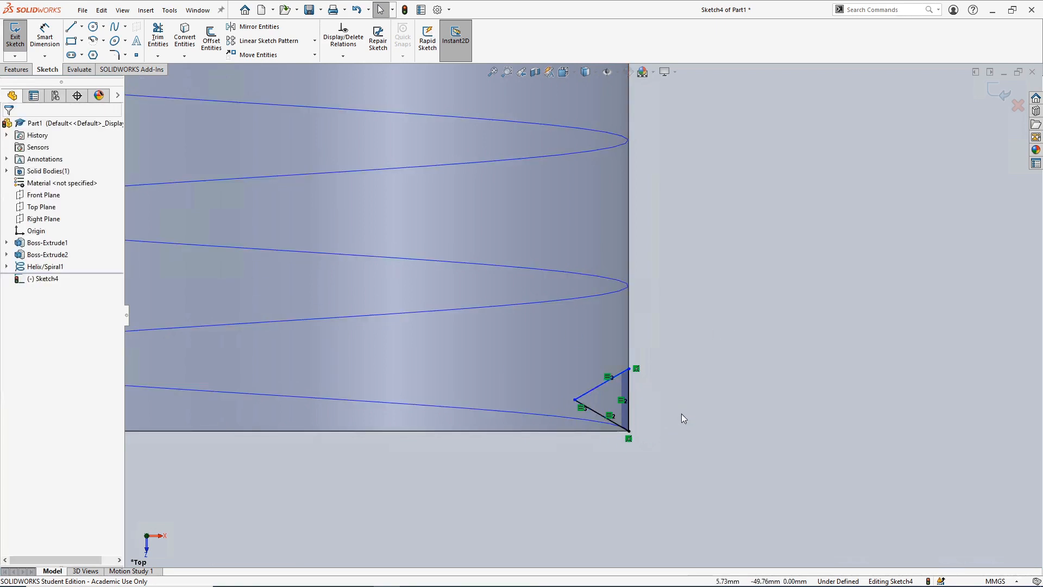
# Step: Dimension the triangle's side on the shank edge to 1 mm and exit the sketch
pyautogui.moveTo(685, 421); pyautogui.dragTo(683, 358, button='right')
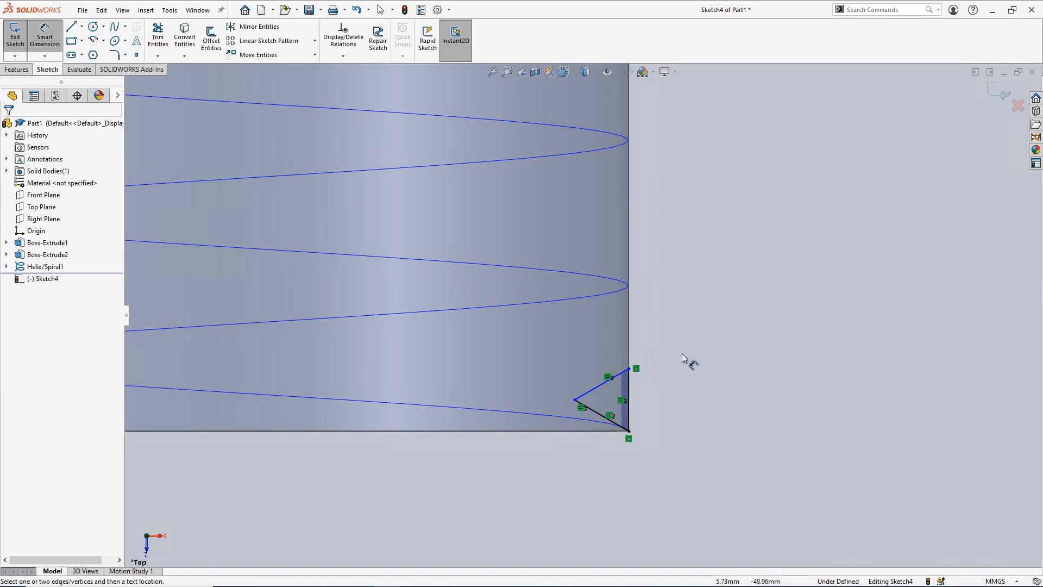
pyautogui.click(631, 384)
pyautogui.click(688, 394)
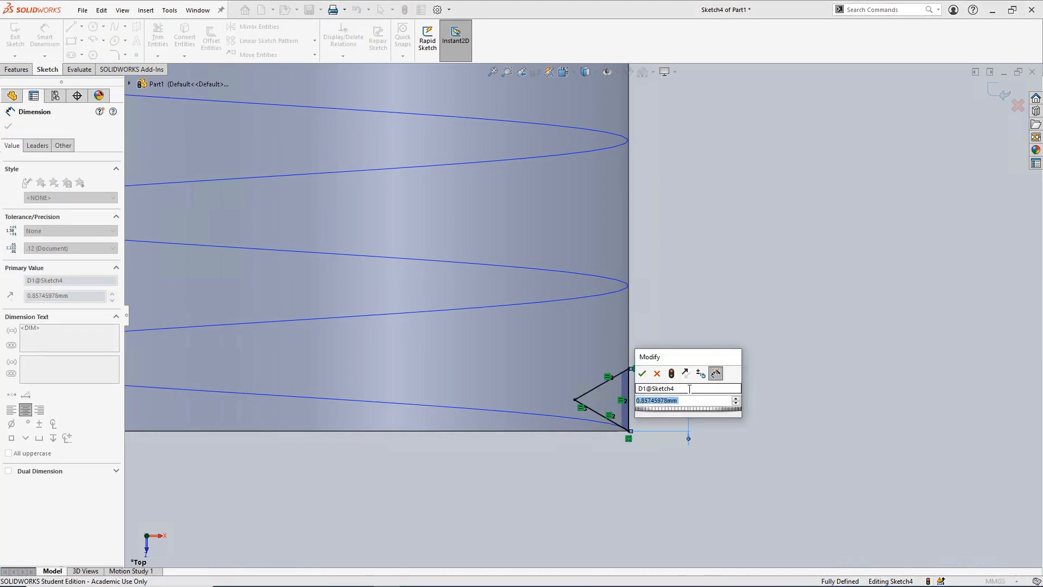
pyautogui.write('1')
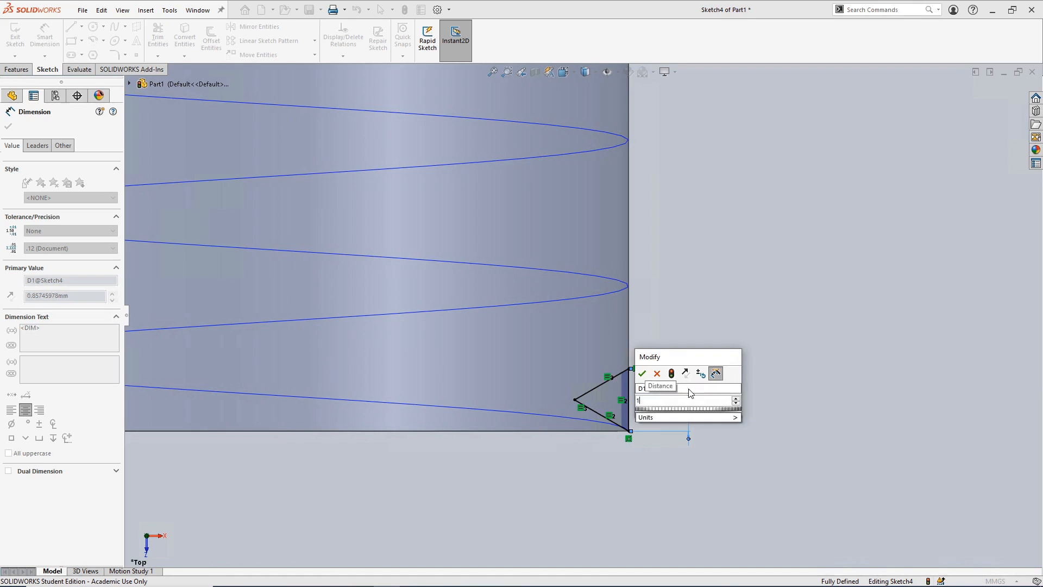
pyautogui.press('Return')
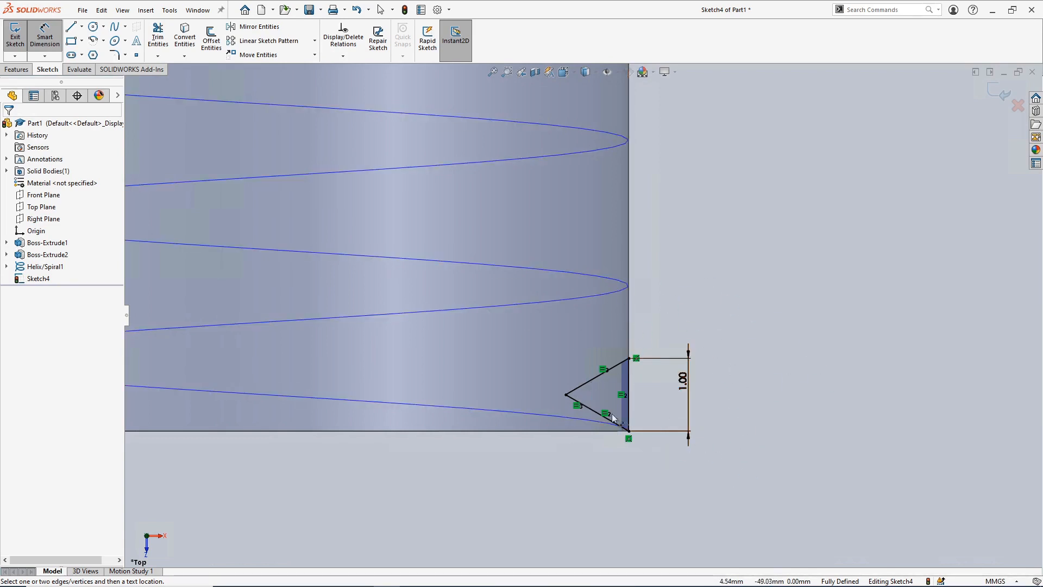
pyautogui.scroll(3, 575, 363)
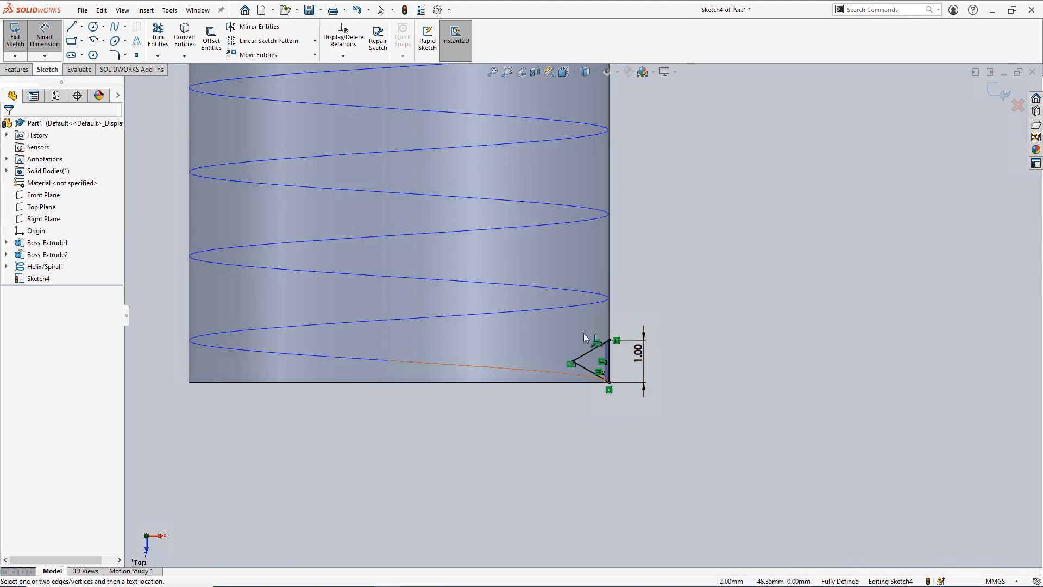
pyautogui.moveTo(478, 339); pyautogui.dragTo(367, 279, button='middle')
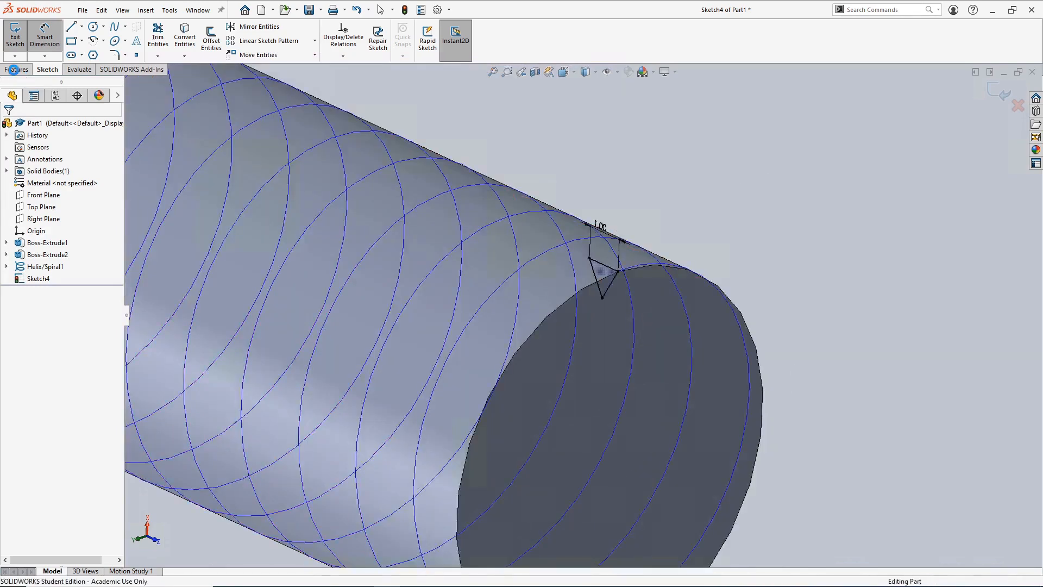
pyautogui.click(16, 69)
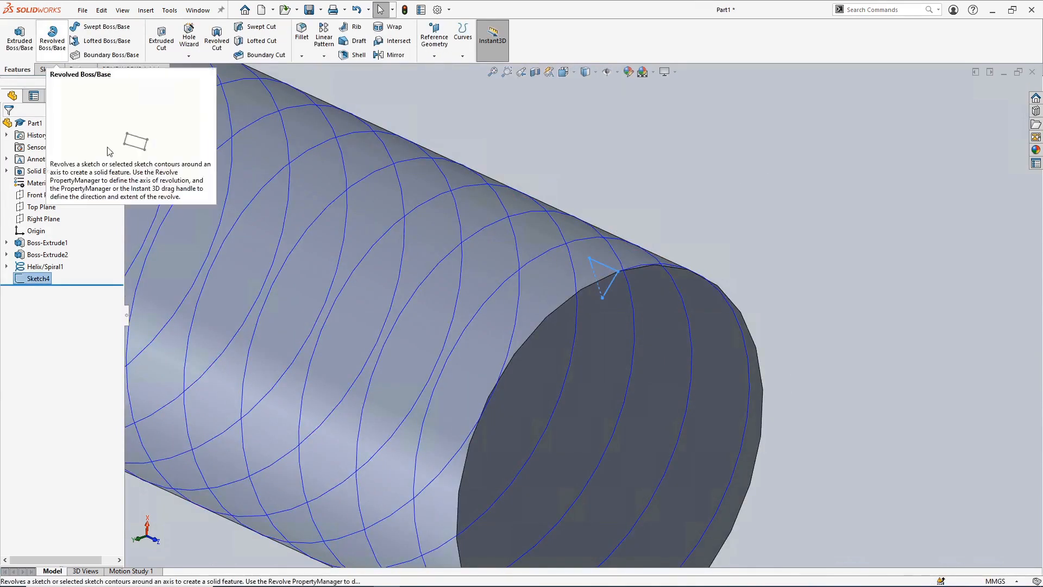
pyautogui.click(670, 139)
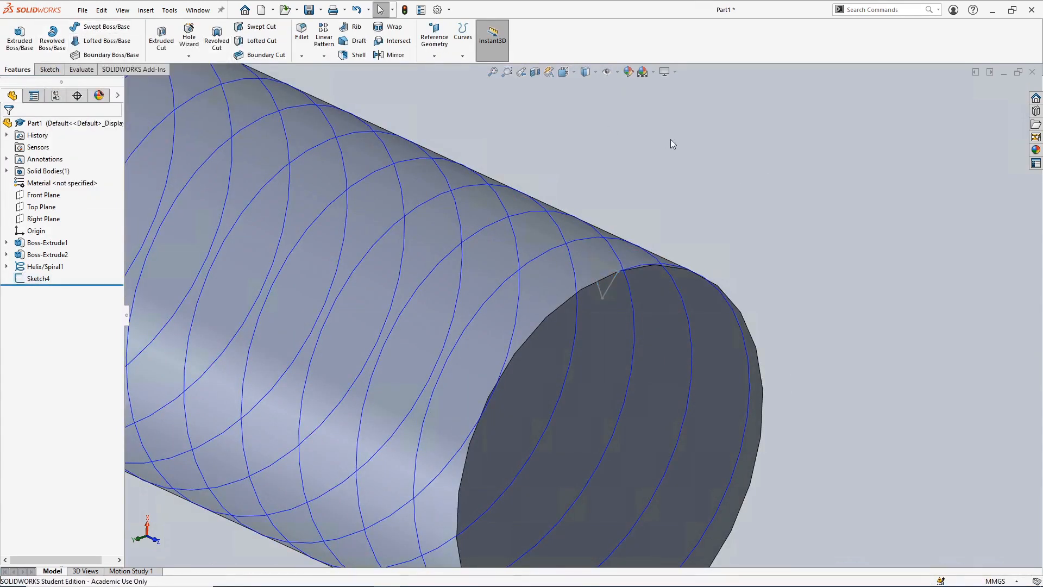
pyautogui.click(87, 27)
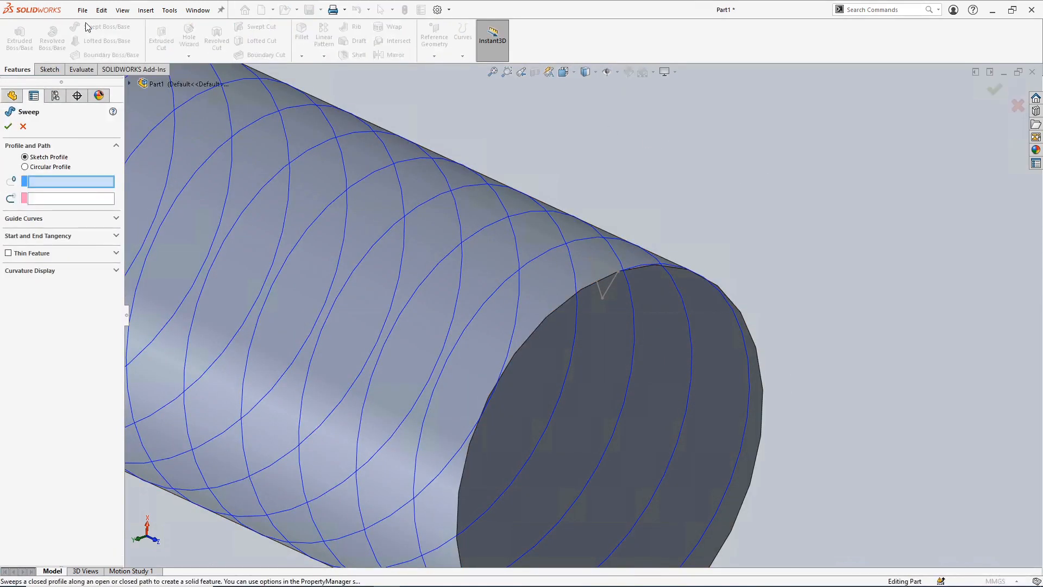
pyautogui.click(613, 286)
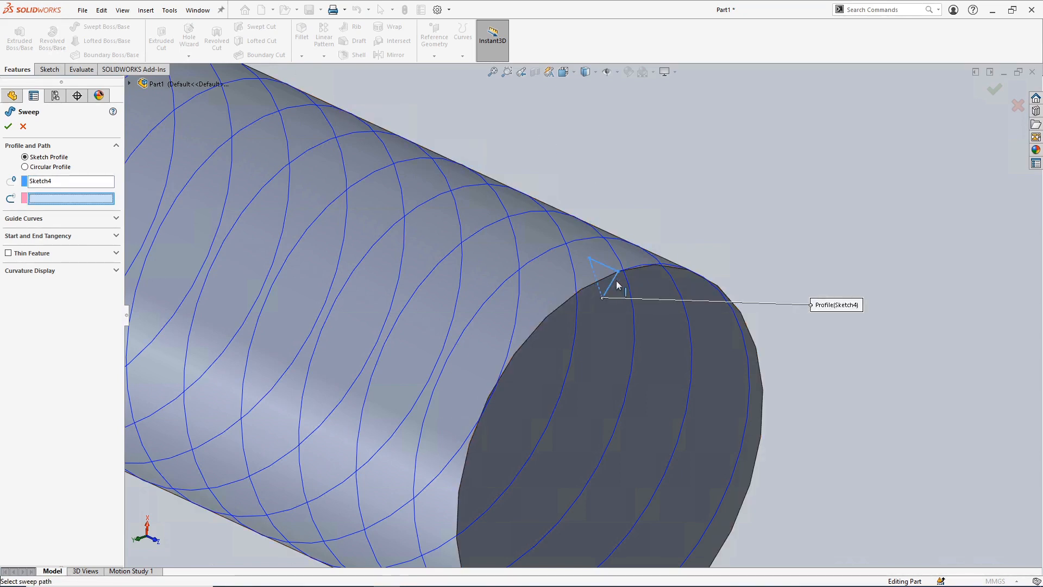
pyautogui.click(671, 267)
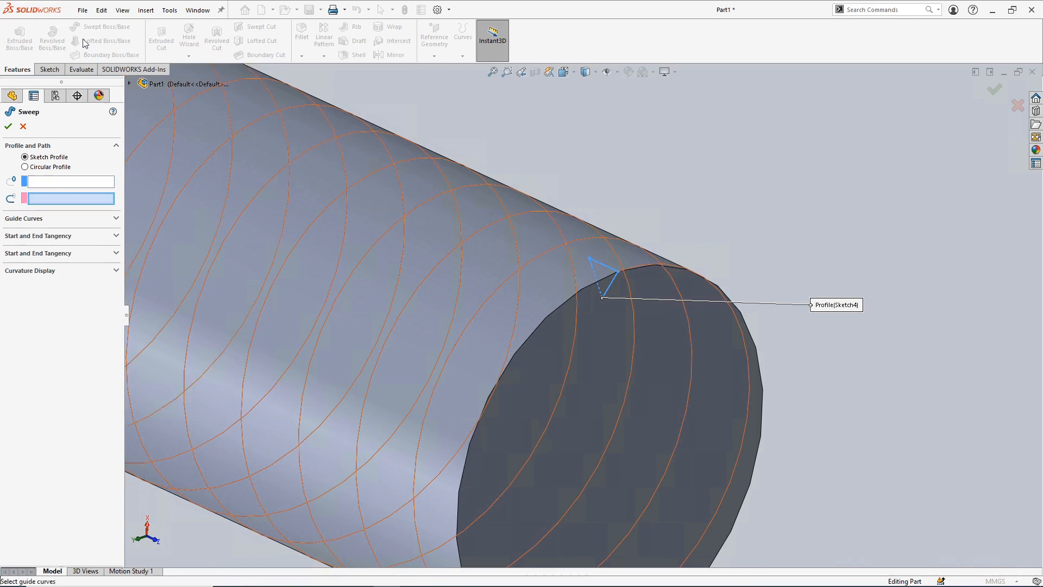
pyautogui.click(23, 126)
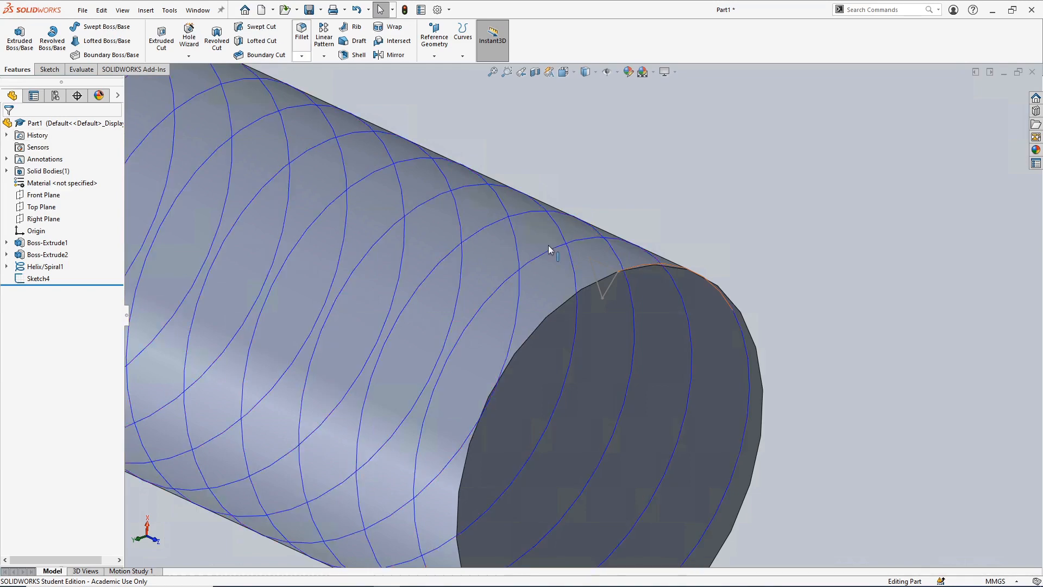
# Step: Create a swept cut using the triangle sketch as the profile and the helix as the path to cut the thread into the bolt shank
pyautogui.click(262, 29)
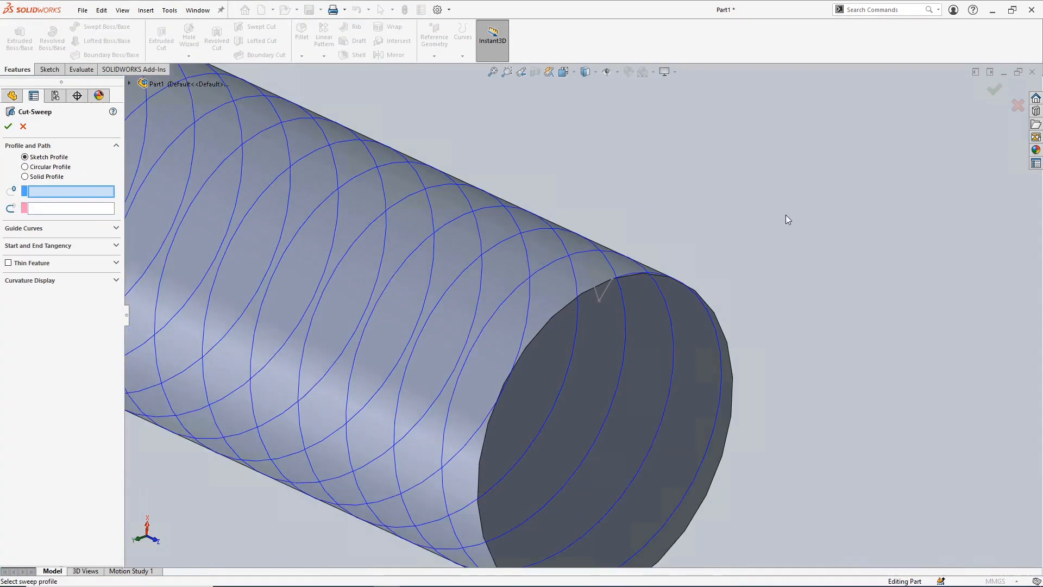
pyautogui.scroll(2, 785, 214)
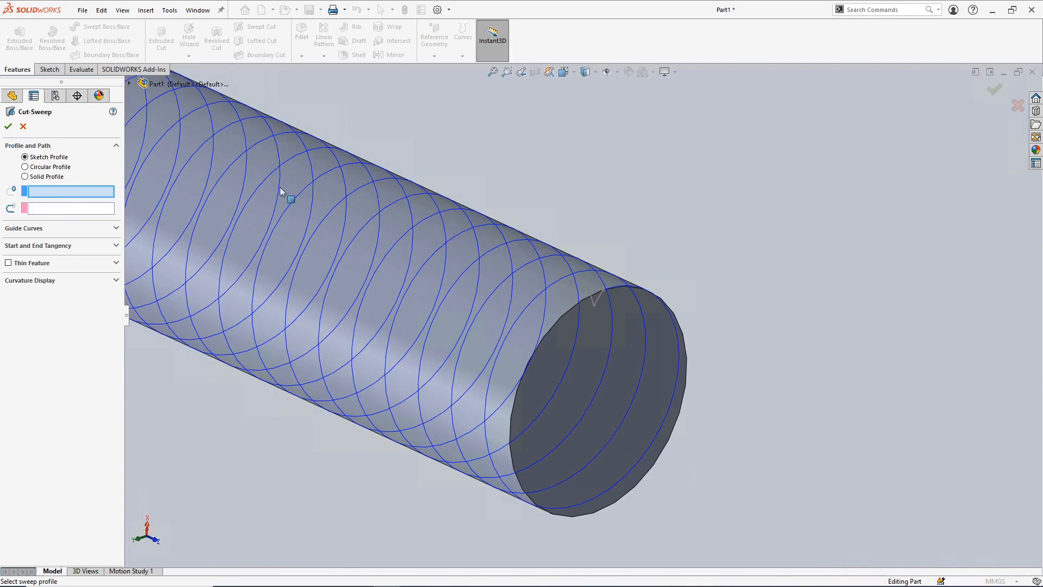
pyautogui.click(601, 300)
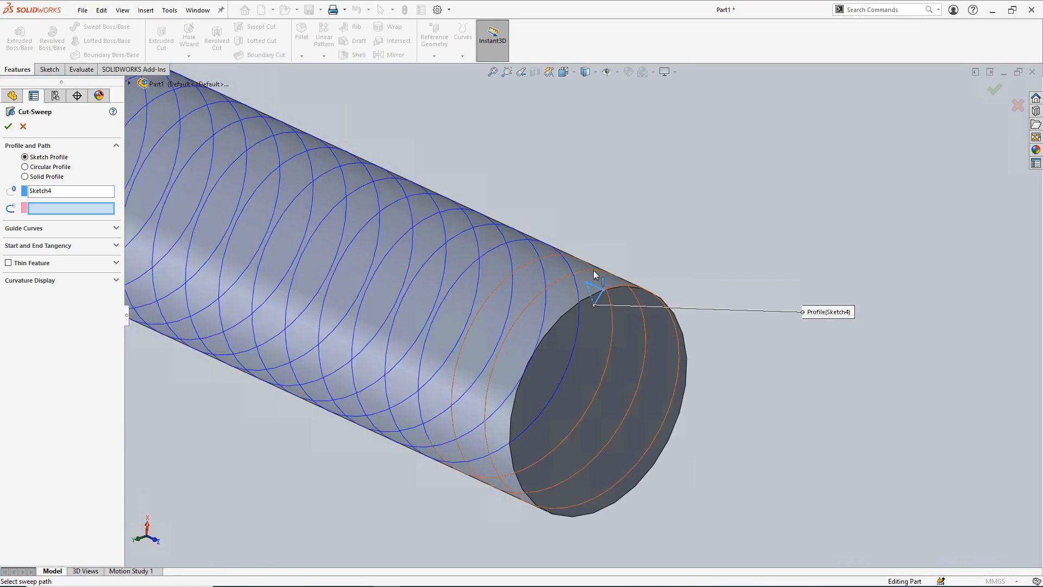
pyautogui.click(541, 257)
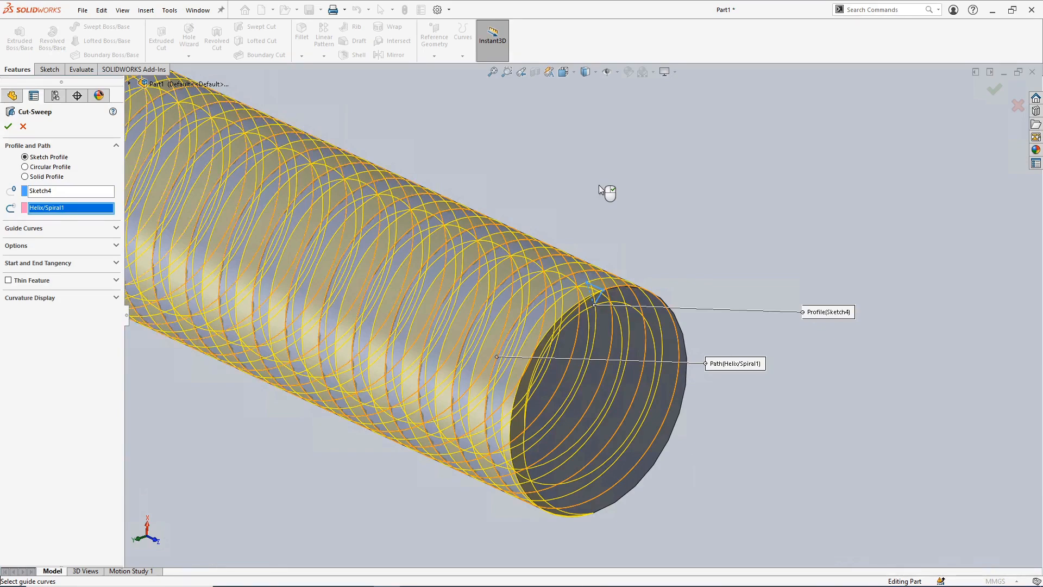
pyautogui.scroll(1, 600, 190)
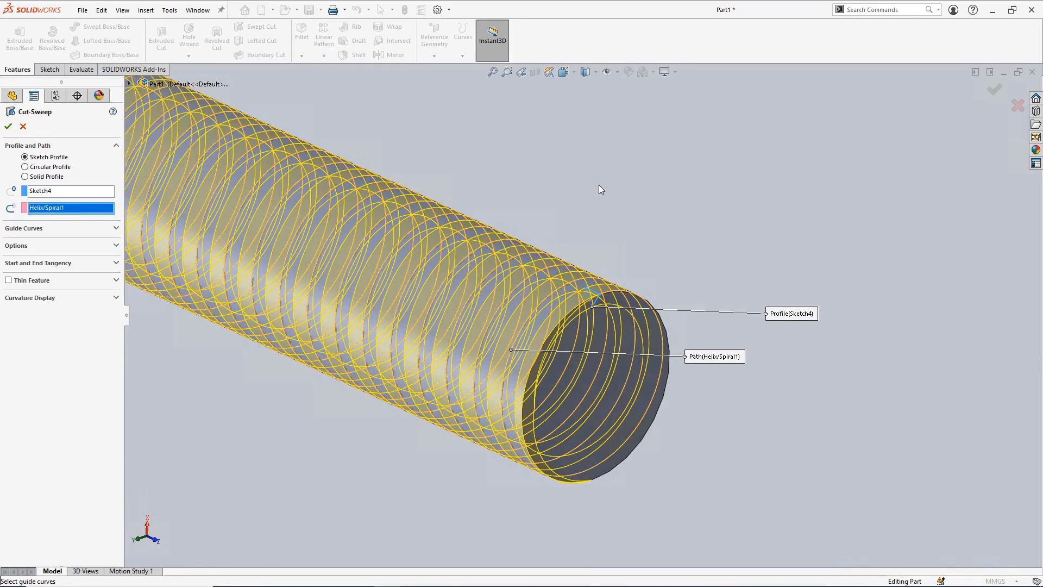
pyautogui.keyDown('ctrl'); pyautogui.moveTo(600, 189); pyautogui.dragTo(778, 247, button='middle'); pyautogui.keyUp('ctrl')
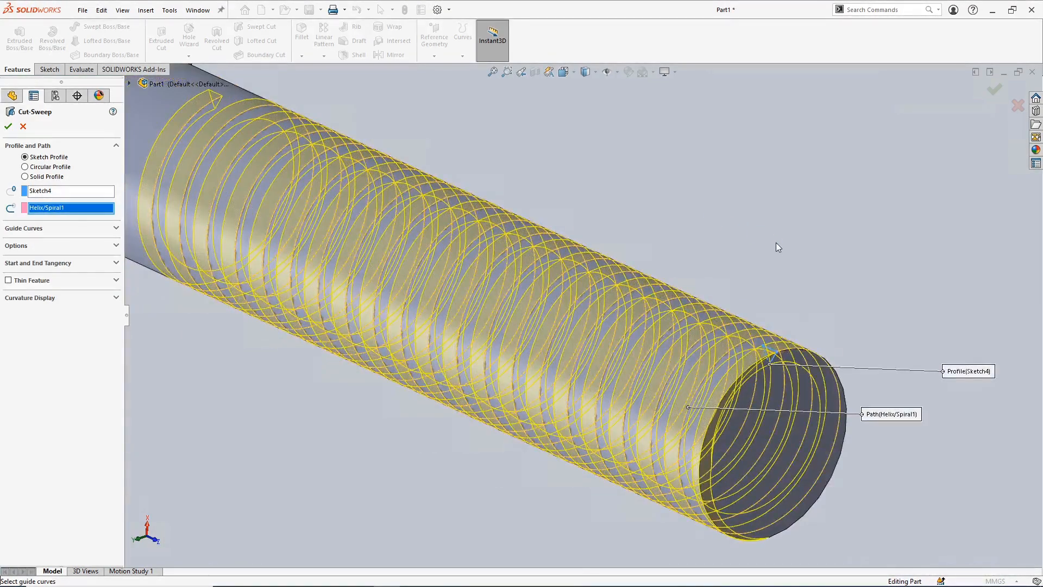
pyautogui.scroll(1, 778, 247)
pyautogui.scroll(1, 38, 150)
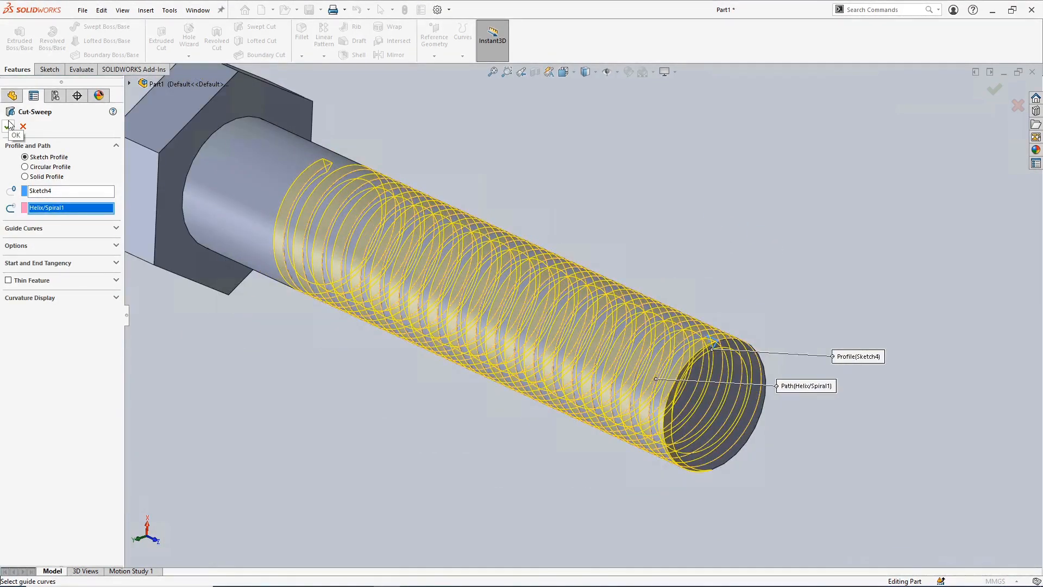
pyautogui.keyDown('ctrl'); pyautogui.moveTo(272, 379); pyautogui.dragTo(439, 442, button='middle'); pyautogui.keyUp('ctrl')
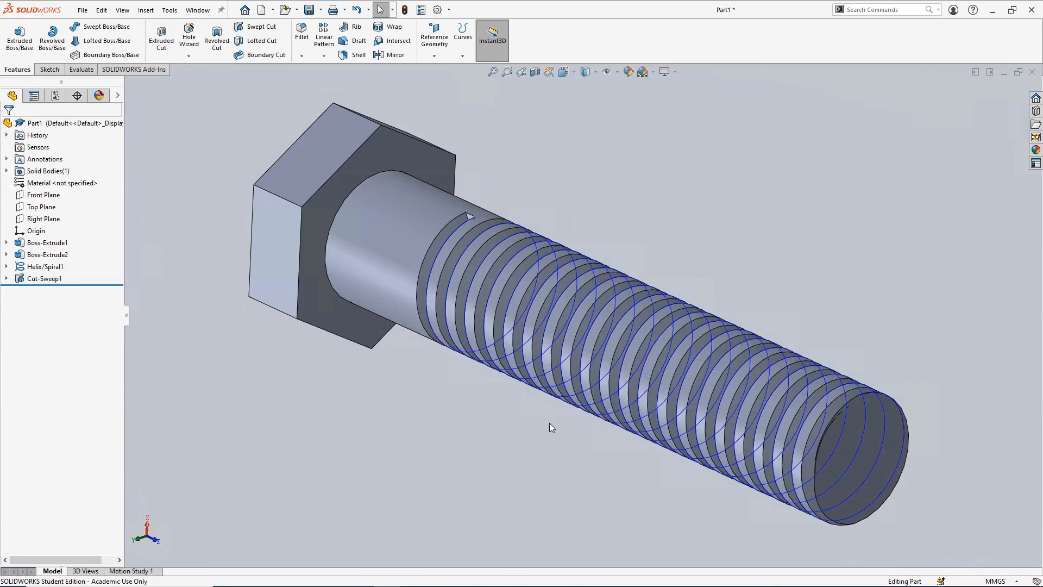
pyautogui.moveTo(549, 423); pyautogui.dragTo(542, 449, button='middle')
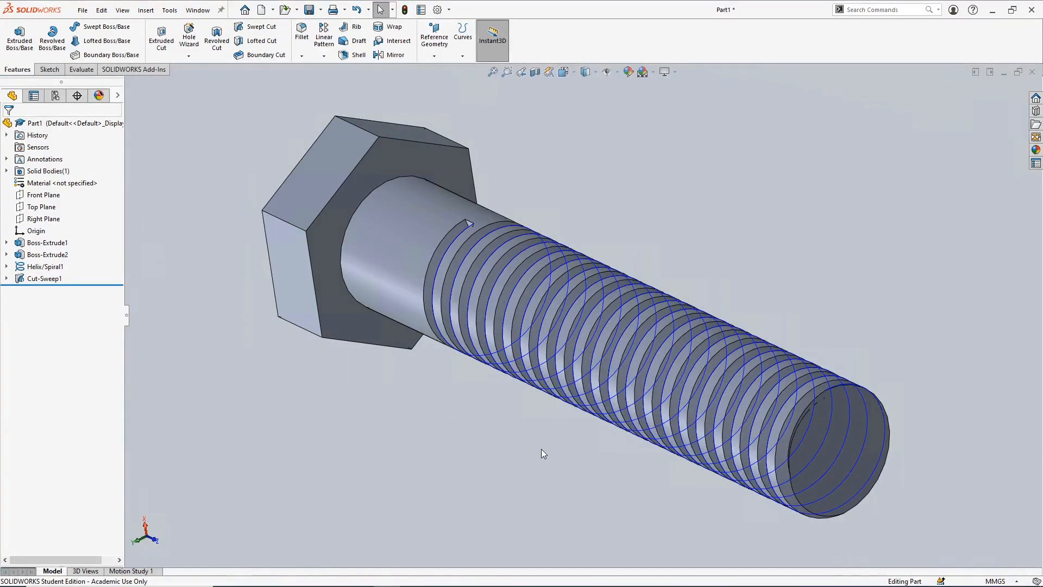
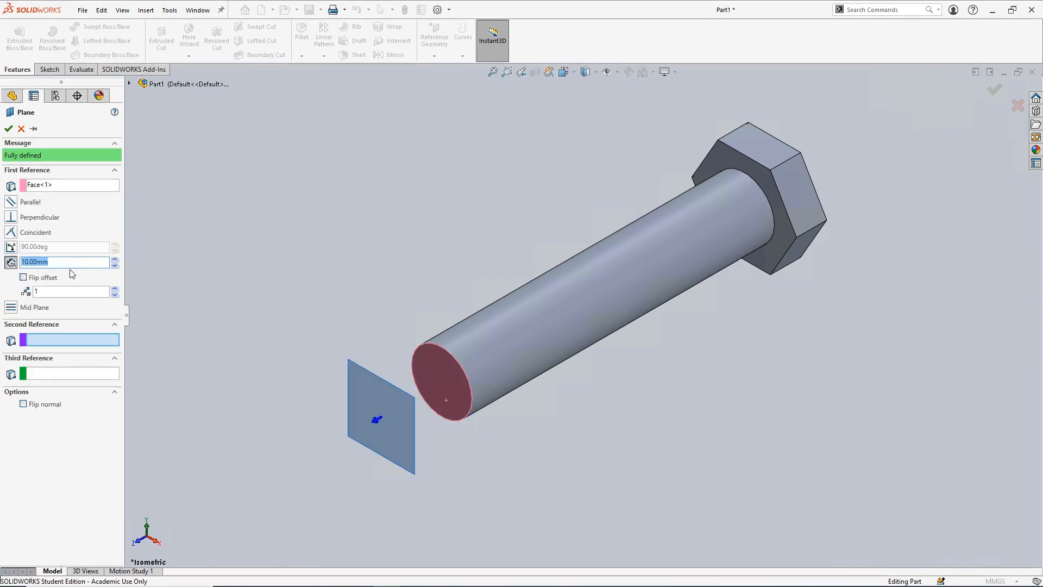
# Step: Create a reference plane offset 20 mm outward from the shank's end face
pyautogui.write('20')
pyautogui.press('Return')
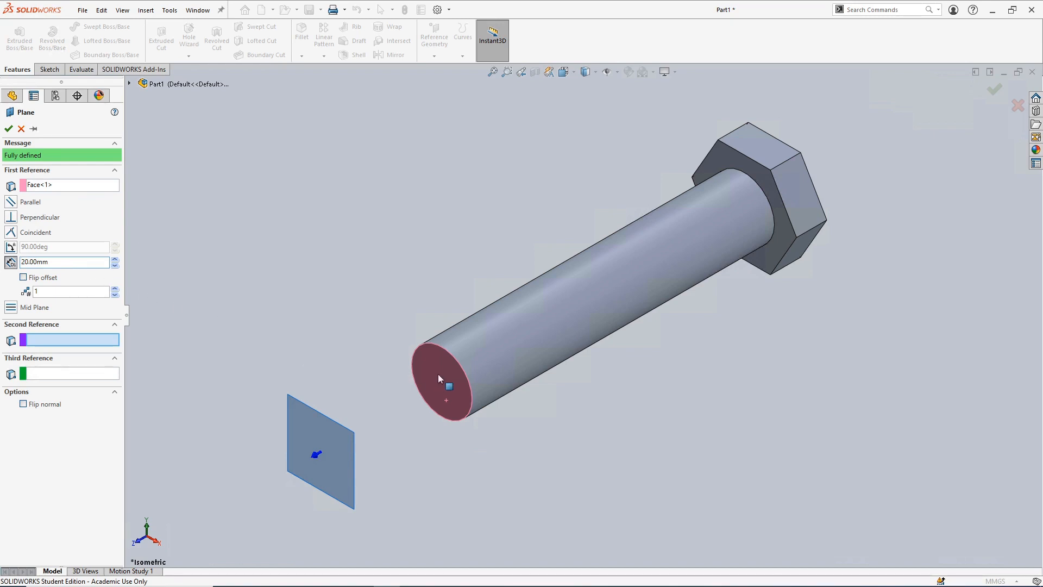
pyautogui.click(10, 128)
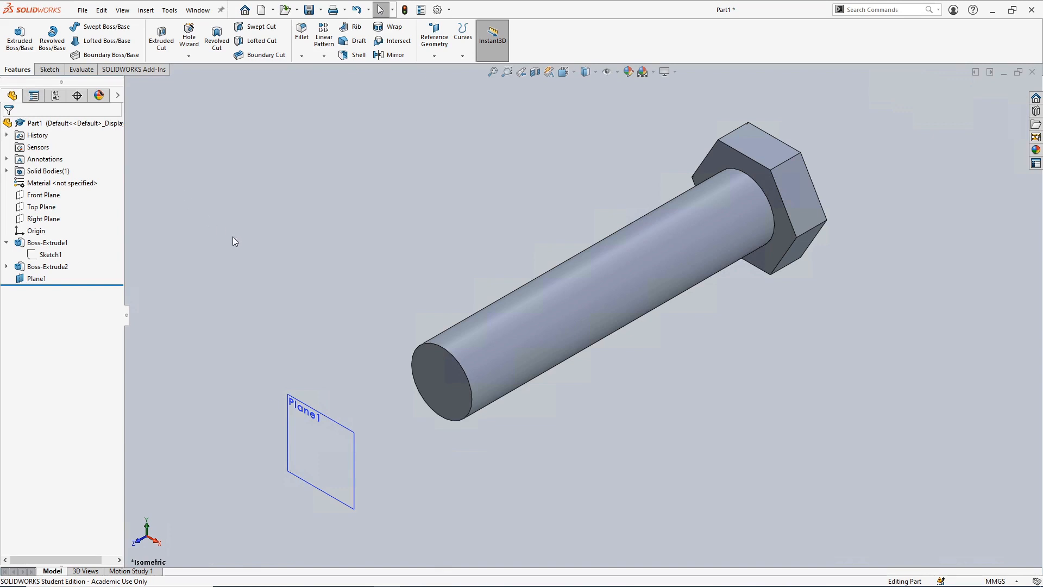
# Step: Sketch a corner rectangle about 9.34 mm wide and 6.29 mm high on the offset plane, overlapping the lower half of the shank's outline
pyautogui.click(360, 438)
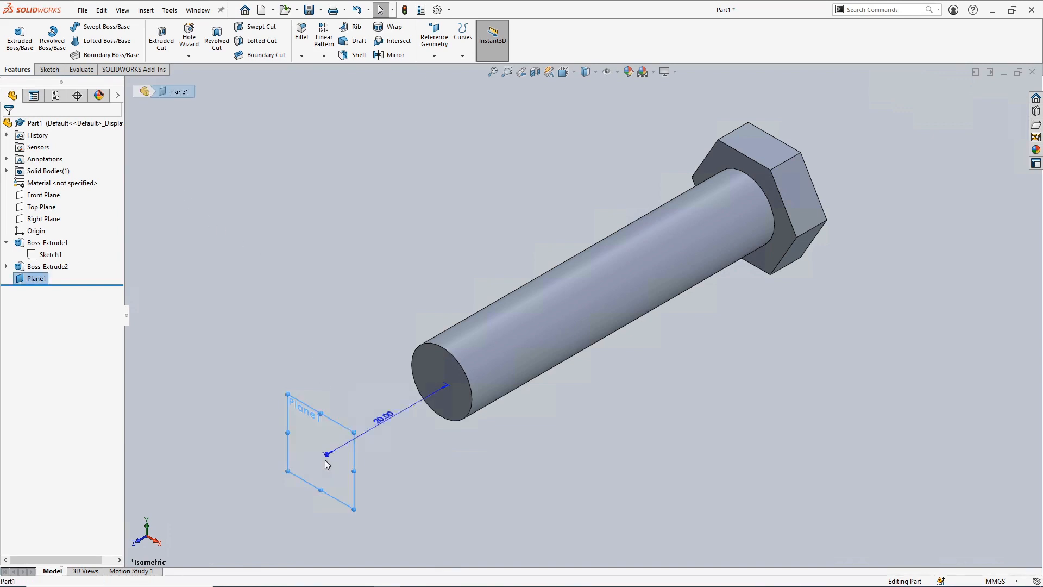
pyautogui.click(49, 69)
pyautogui.click(16, 46)
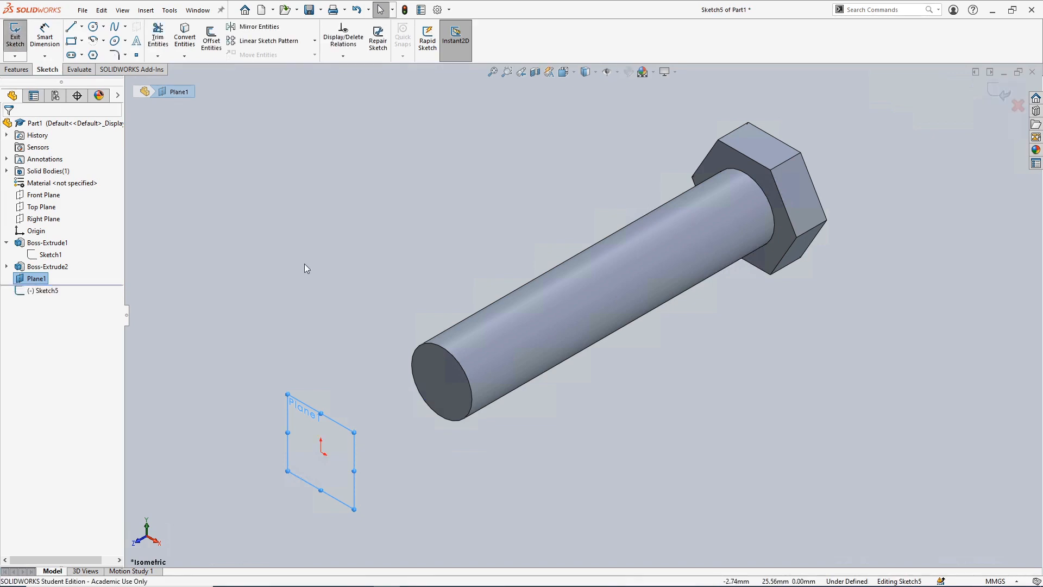
pyautogui.hotkey('ctrl', '8')
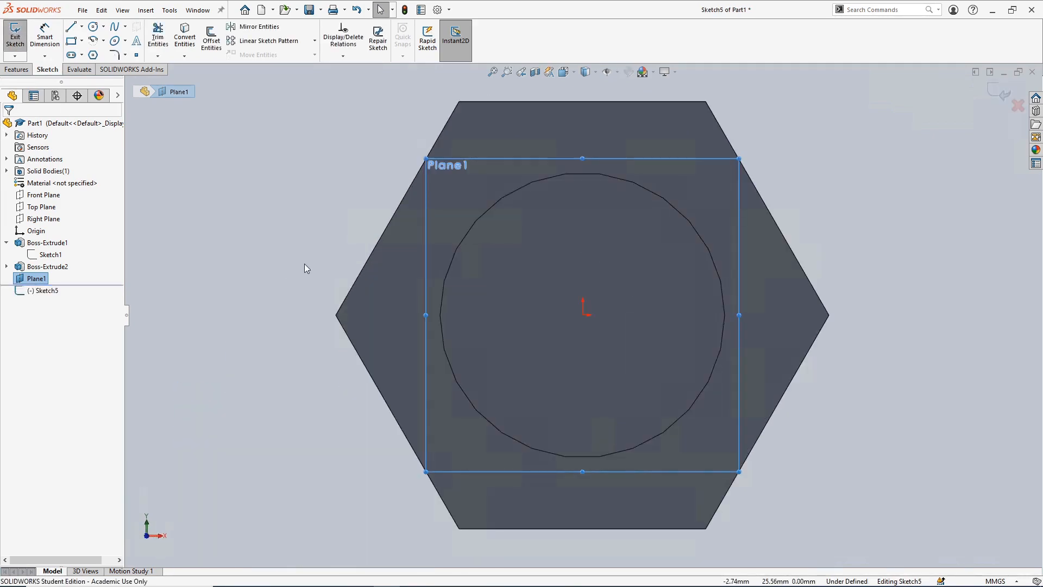
pyautogui.click(72, 41)
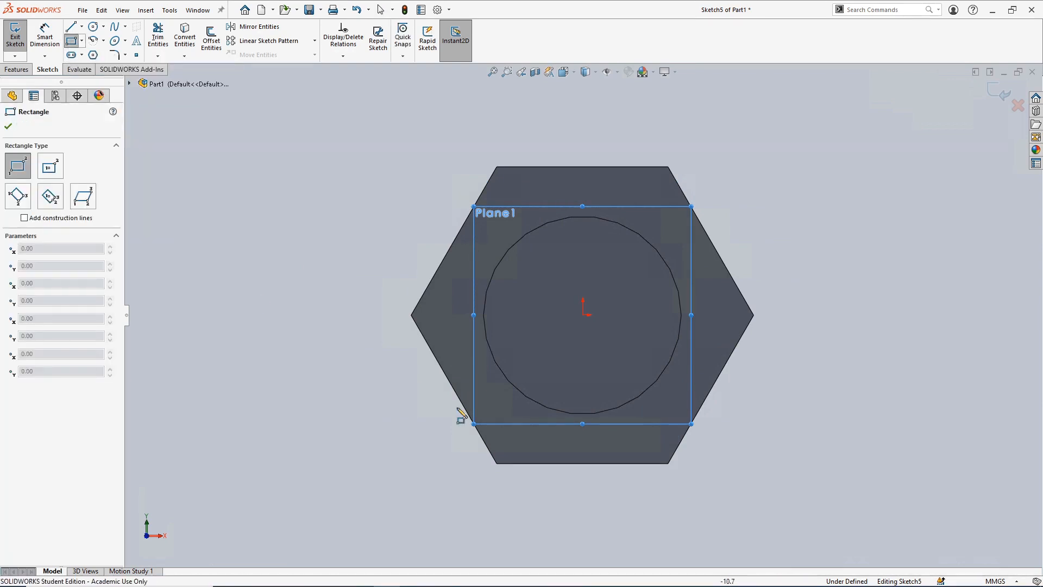
pyautogui.click(489, 421)
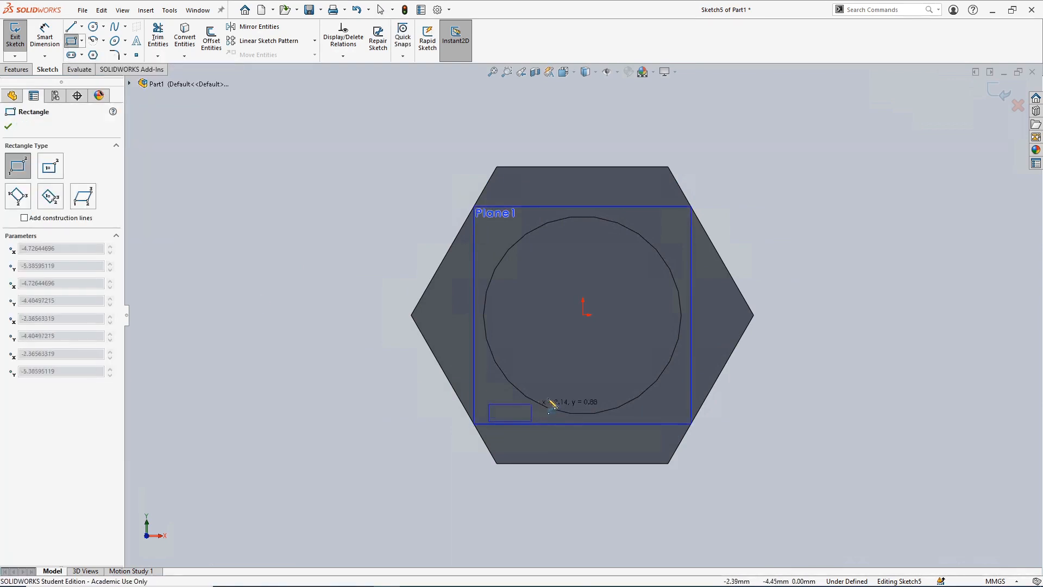
pyautogui.click(673, 296)
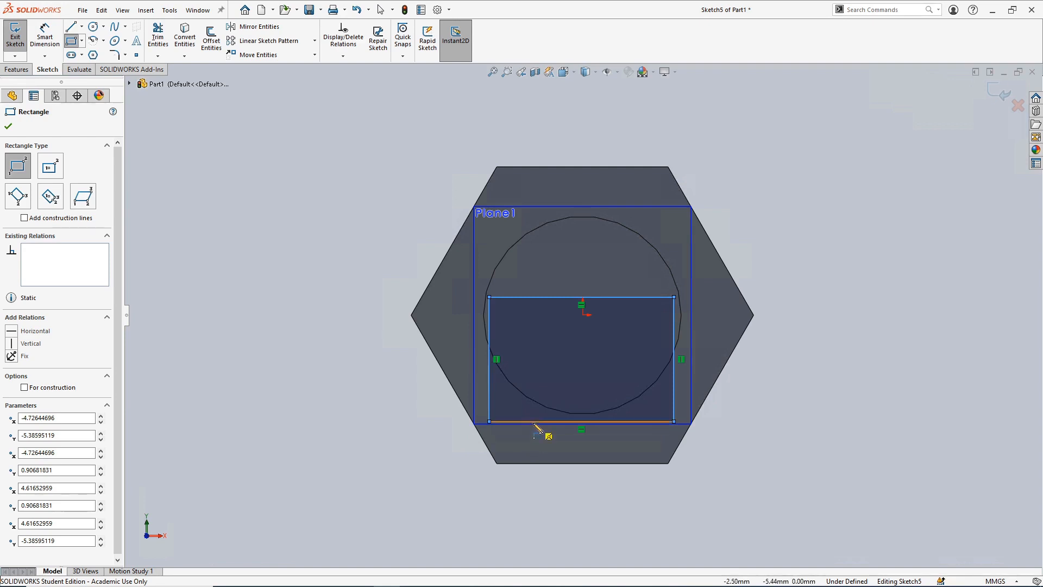
pyautogui.press('Escape')
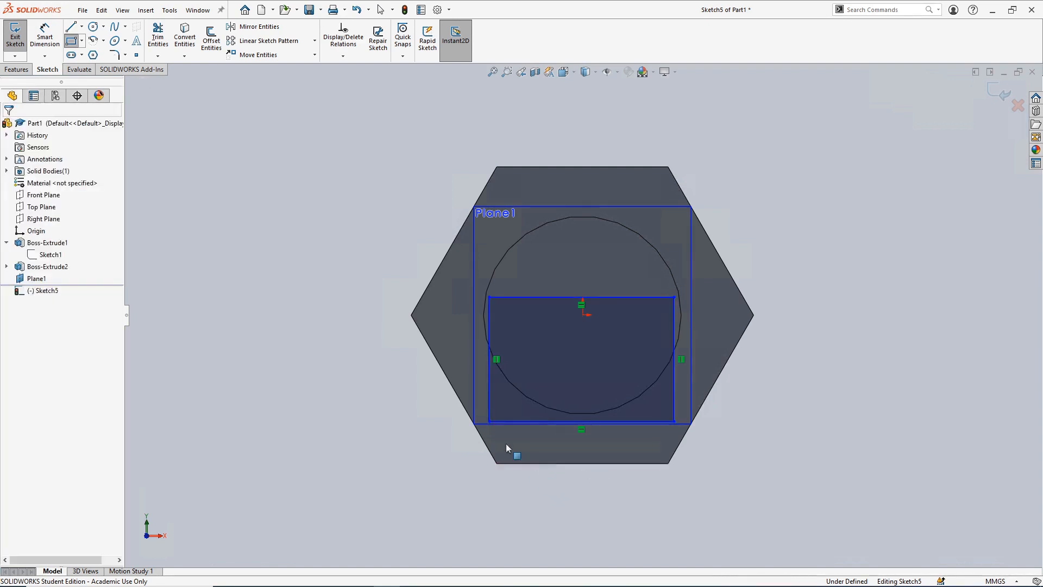
# Step: Dimension the rectangle to 15 mm wide and 7.5 mm high
pyautogui.click(45, 37)
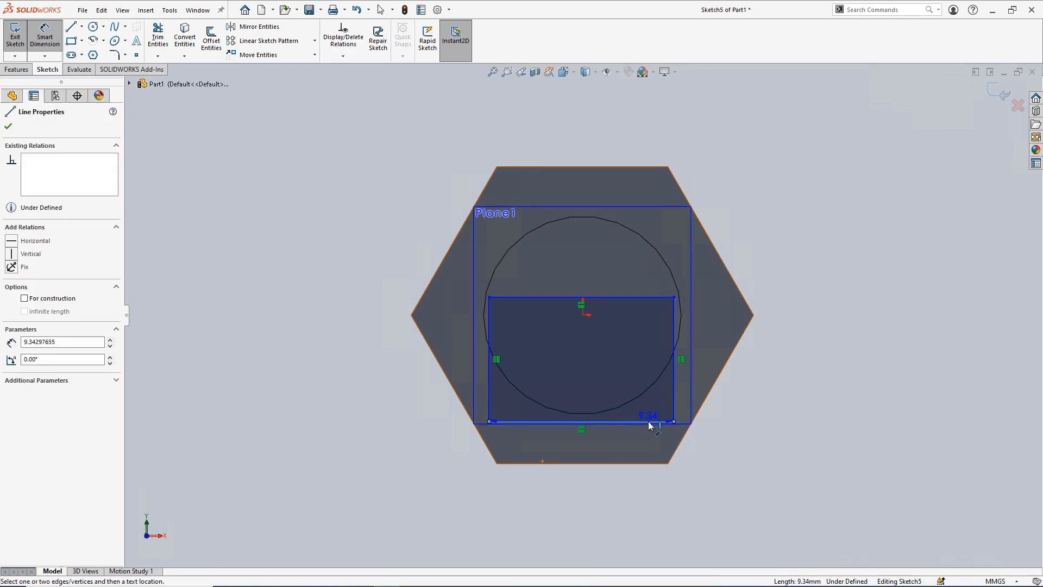
pyautogui.click(644, 421)
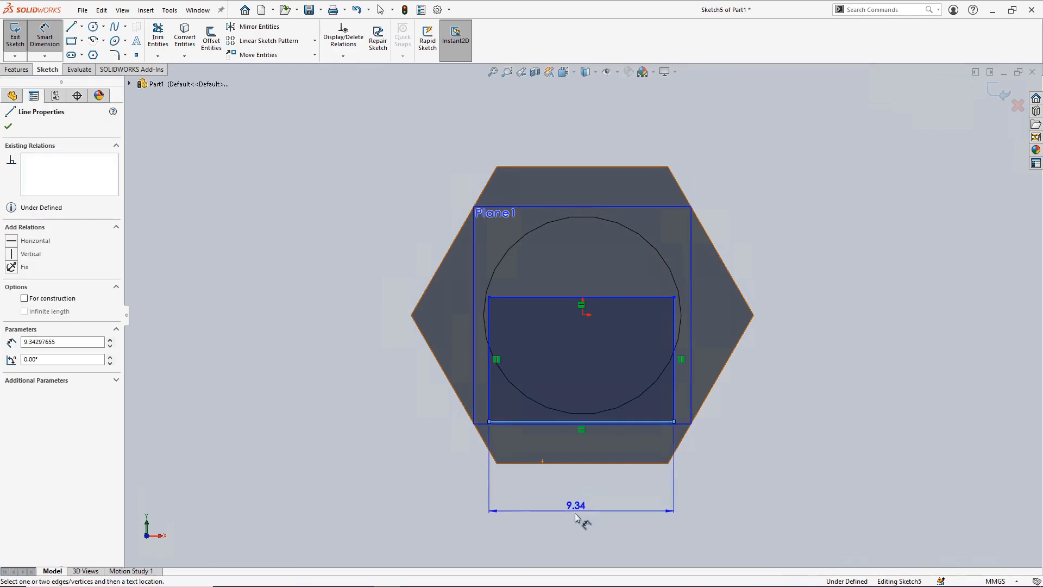
pyautogui.click(575, 513)
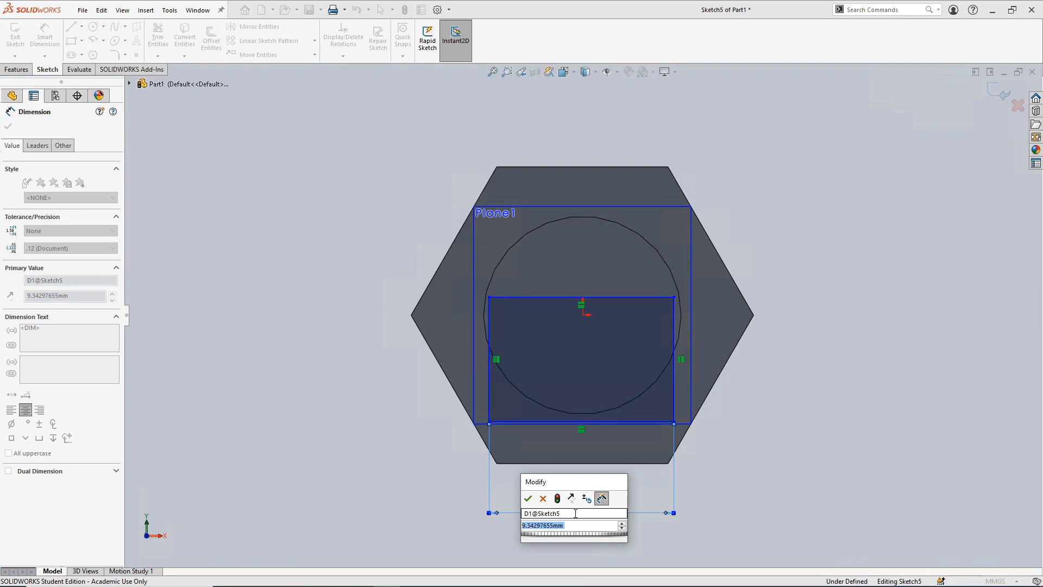
pyautogui.write('15')
pyautogui.press('Return')
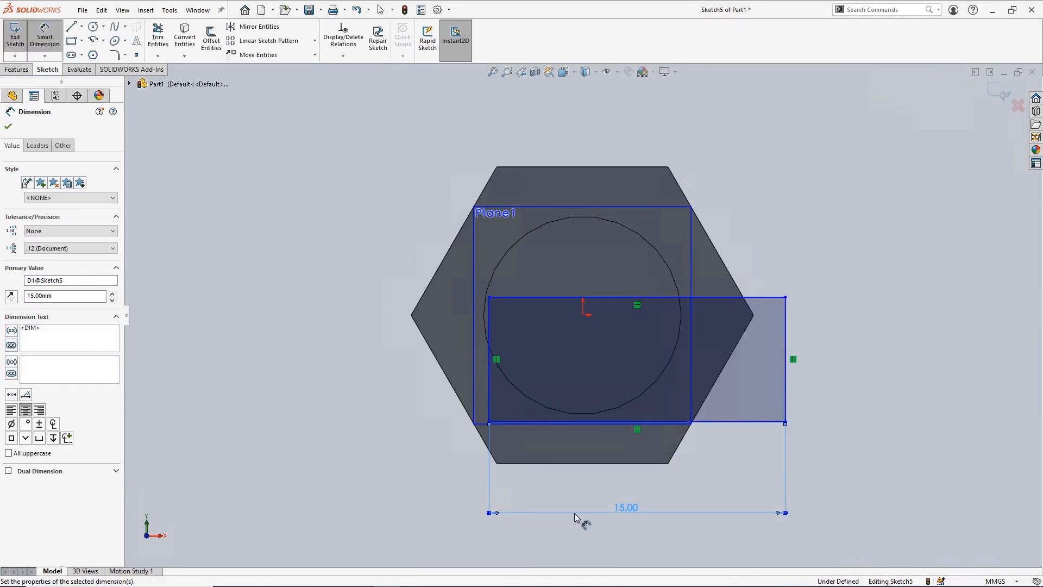
pyautogui.click(490, 325)
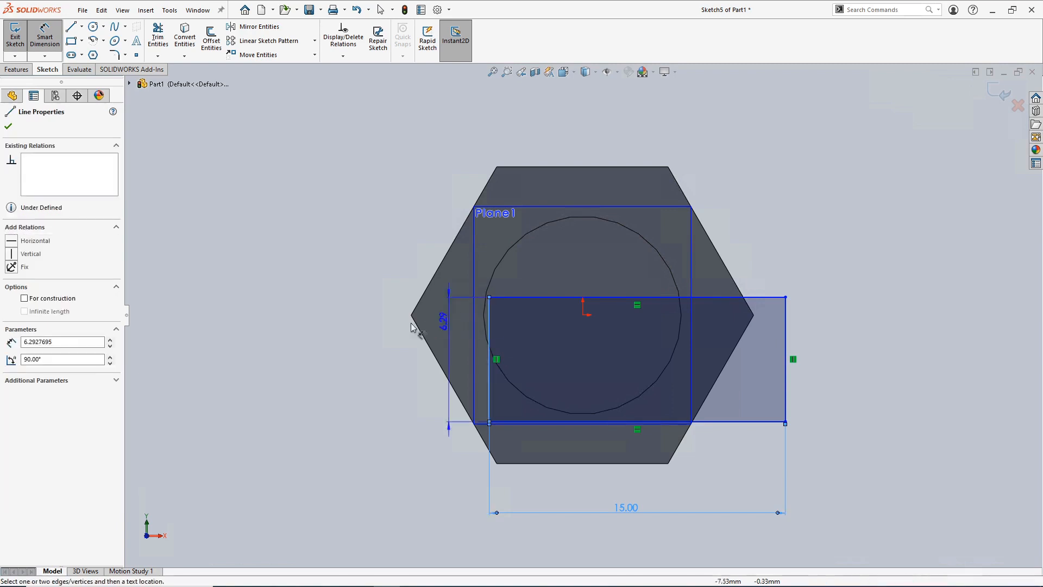
pyautogui.click(341, 333)
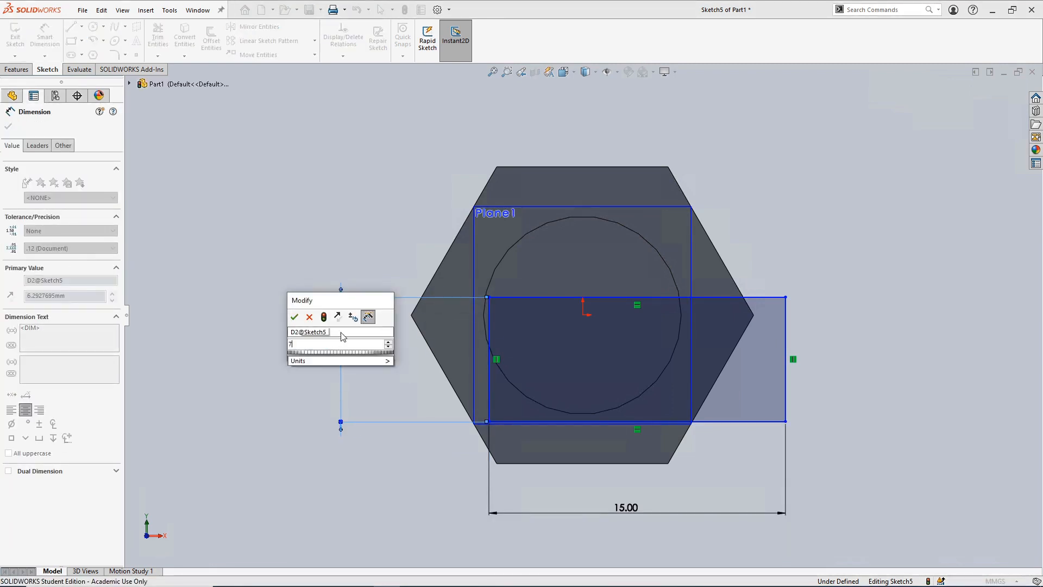
pyautogui.press('Return')
pyautogui.press('Escape')
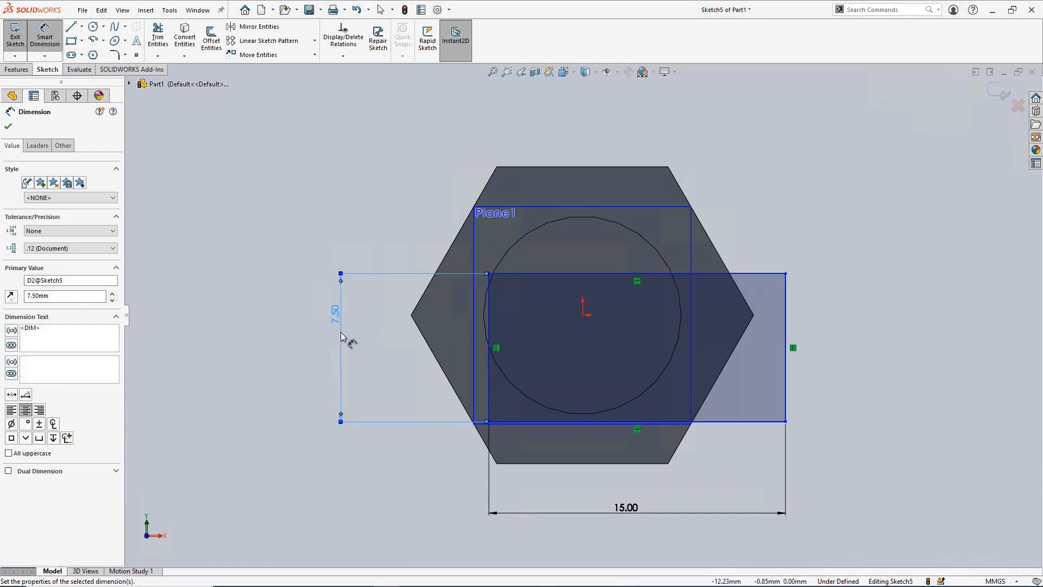
pyautogui.press('Escape')
# Step: Make the rectangle's lower side tangent to the shank's circular edge
pyautogui.click(551, 421)
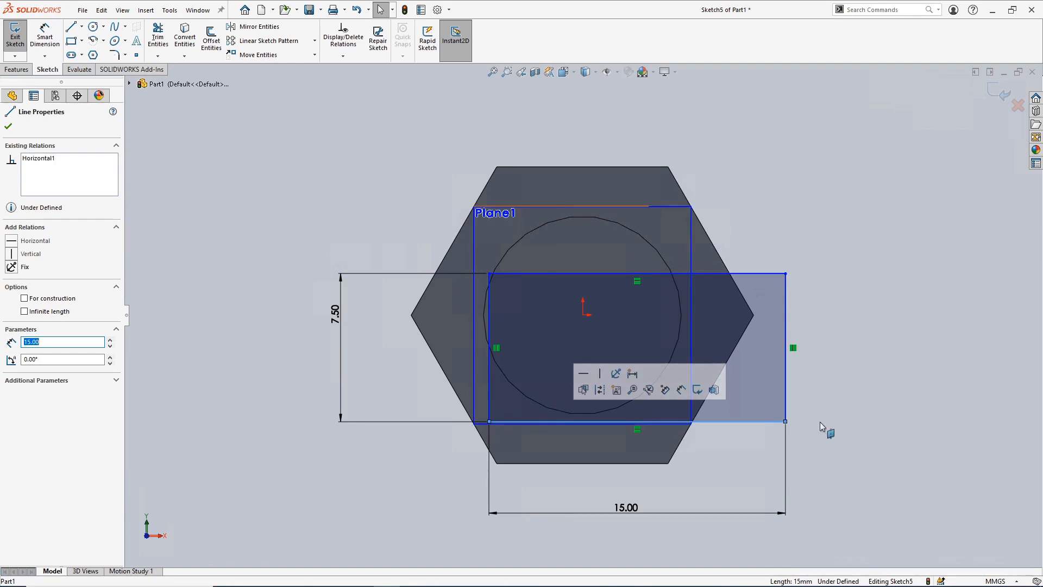
pyautogui.keyDown('ctrl'); pyautogui.click(577, 414); pyautogui.keyUp('ctrl')
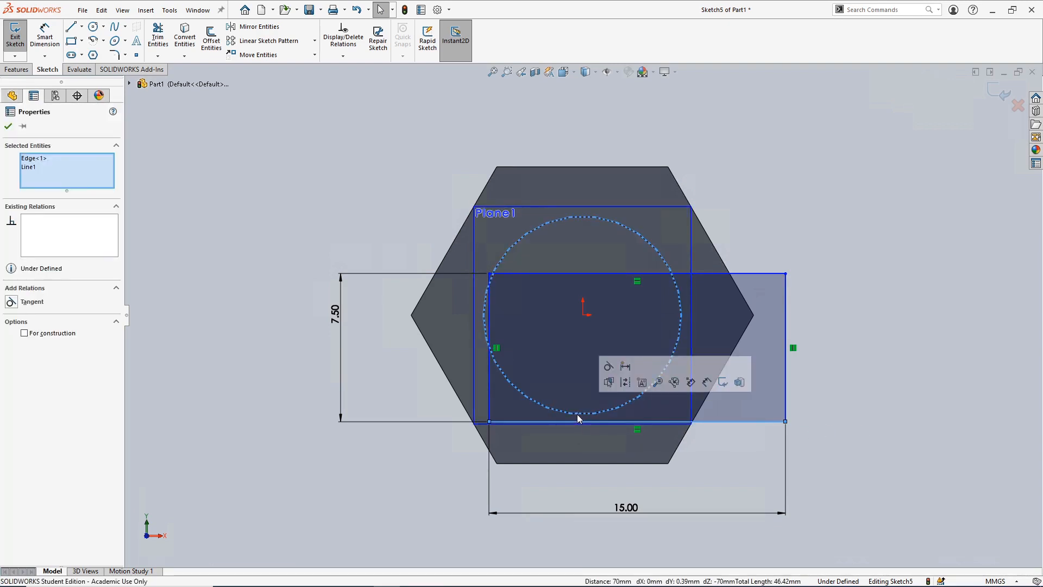
pyautogui.click(11, 302)
pyautogui.click(259, 191)
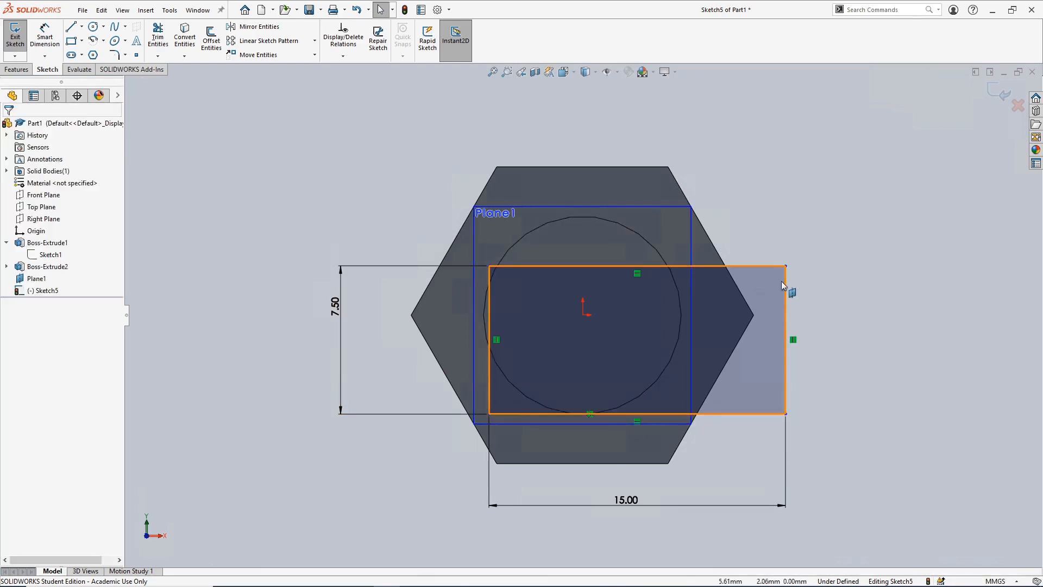
# Step: Shift the rectangle sideways clear of the circle and make its left side tangent to the shank's circular edge
pyautogui.moveTo(786, 267); pyautogui.dragTo(730, 300)
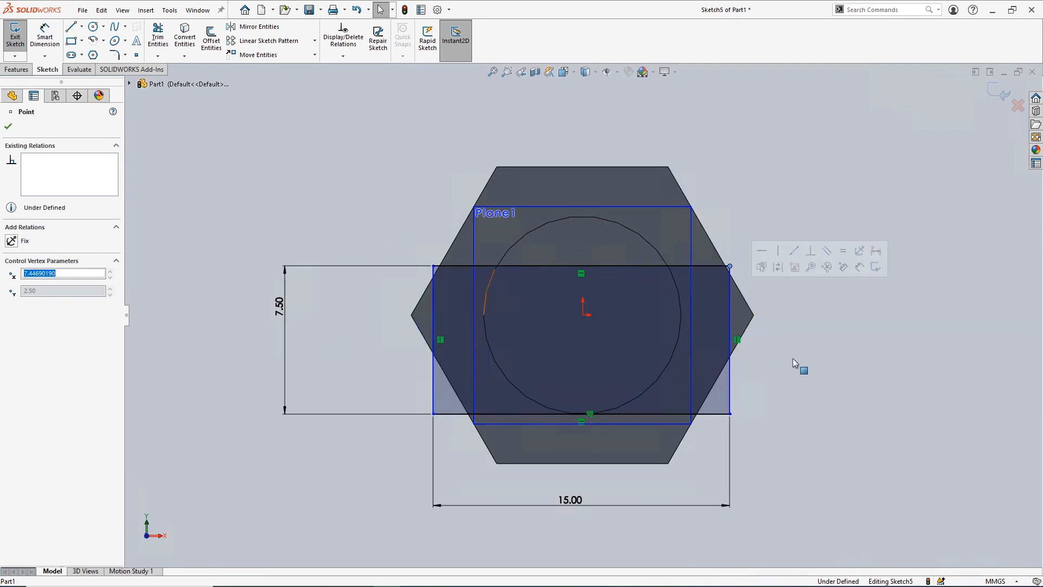
pyautogui.press('Escape')
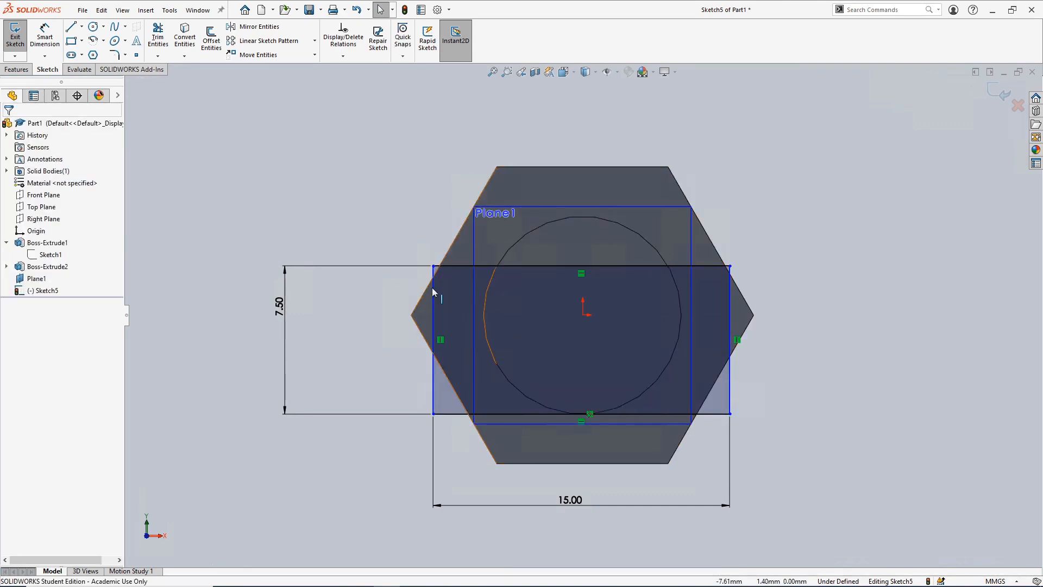
pyautogui.click(433, 290)
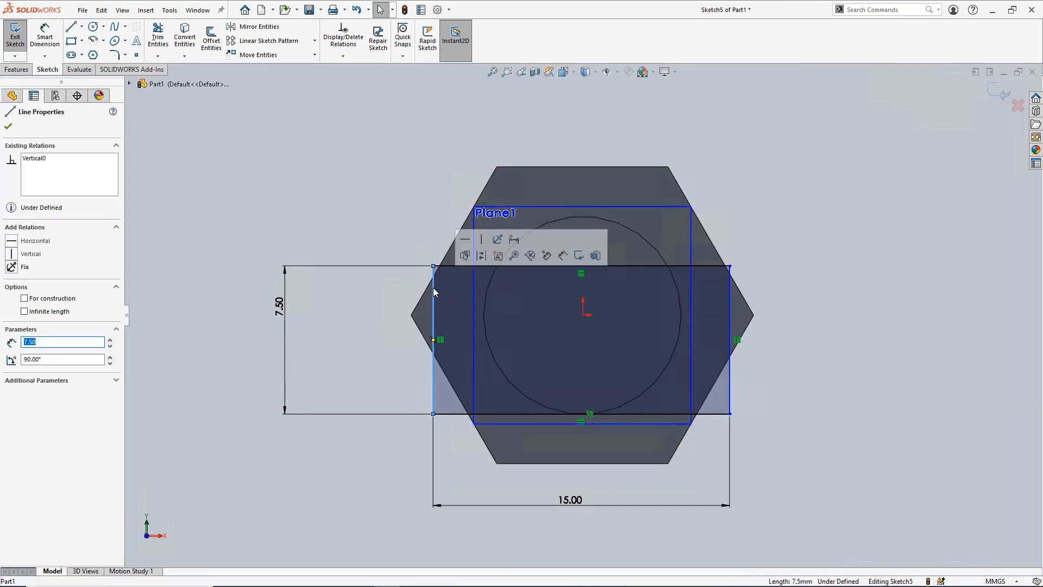
pyautogui.keyDown('ctrl'); pyautogui.click(486, 298); pyautogui.keyUp('ctrl')
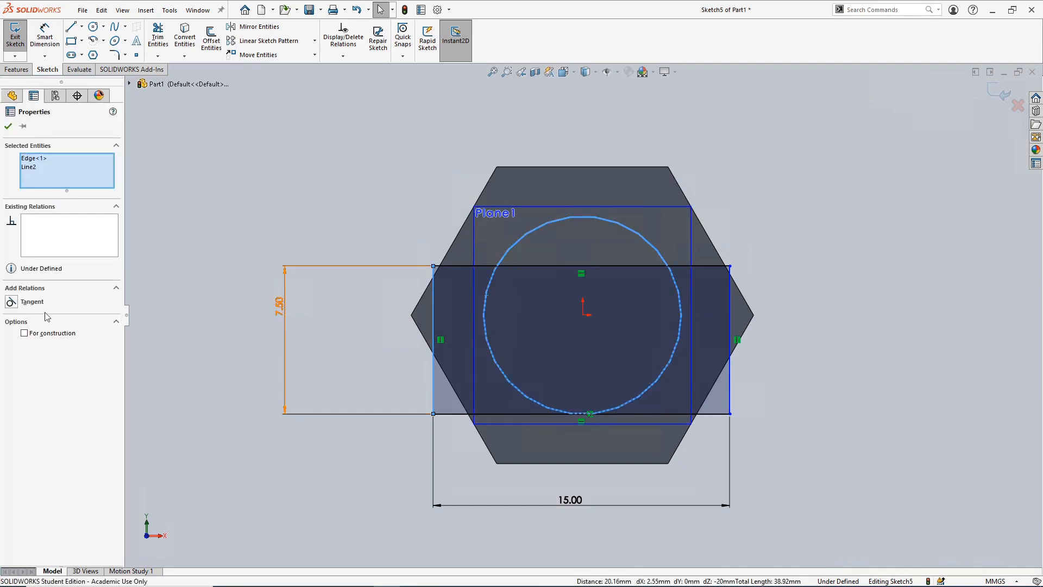
pyautogui.click(12, 305)
pyautogui.click(298, 169)
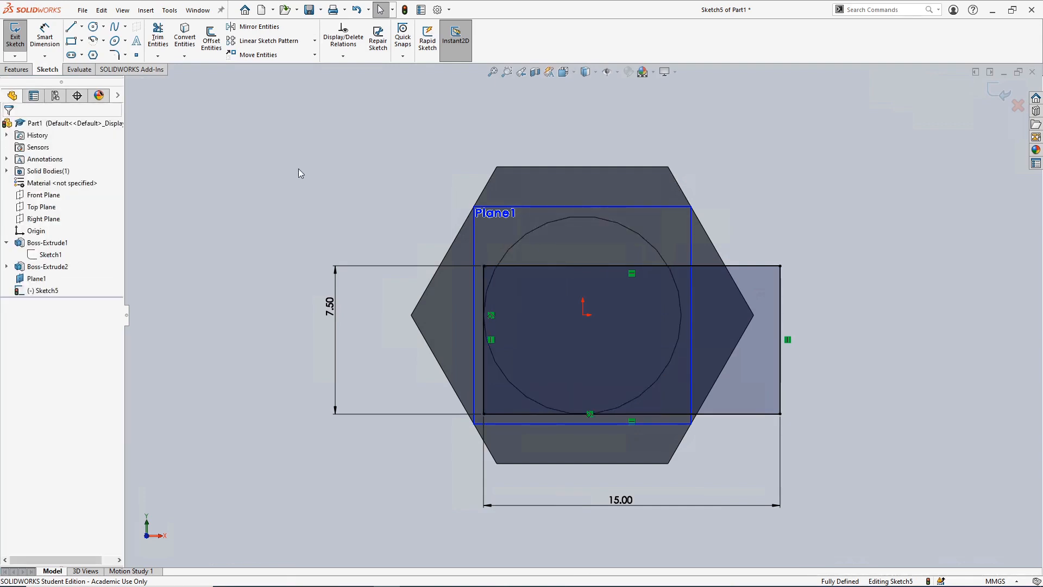
# Step: Hide the offset plane and exit the rectangle sketch
pyautogui.moveTo(800, 222)
pyautogui.mouseDown(button='middle')
pyautogui.moveTo(756, 249)
pyautogui.moveTo(732, 339)
pyautogui.moveTo(647, 391)
pyautogui.moveTo(696, 327)
pyautogui.moveTo(581, 405)
pyautogui.mouseUp(button='middle')
pyautogui.scroll(2, 733, 340)
pyautogui.moveTo(445, 447); pyautogui.dragTo(449, 438, button='middle')
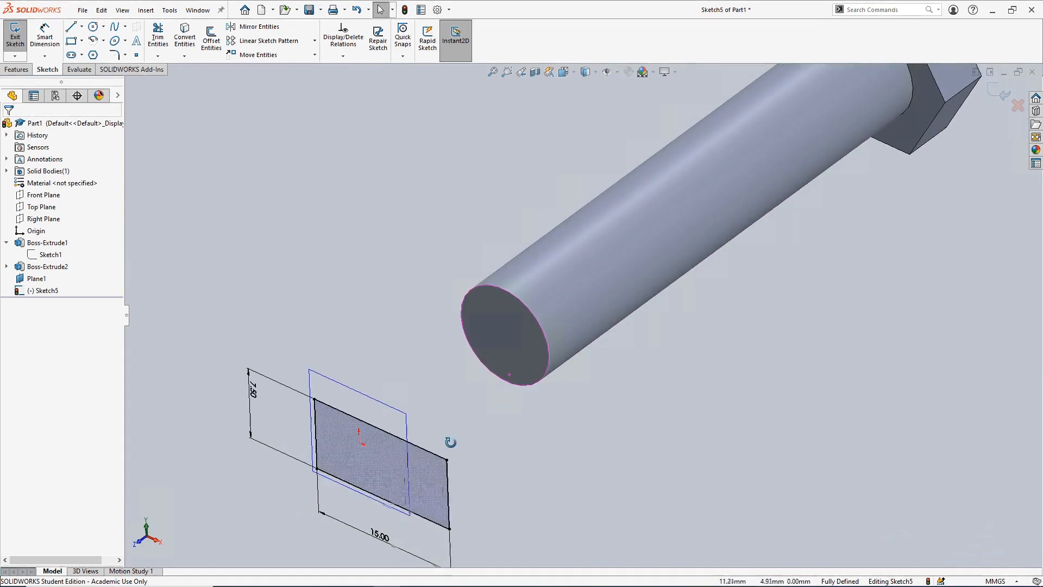
pyautogui.rightClick(30, 280)
pyautogui.click(313, 270)
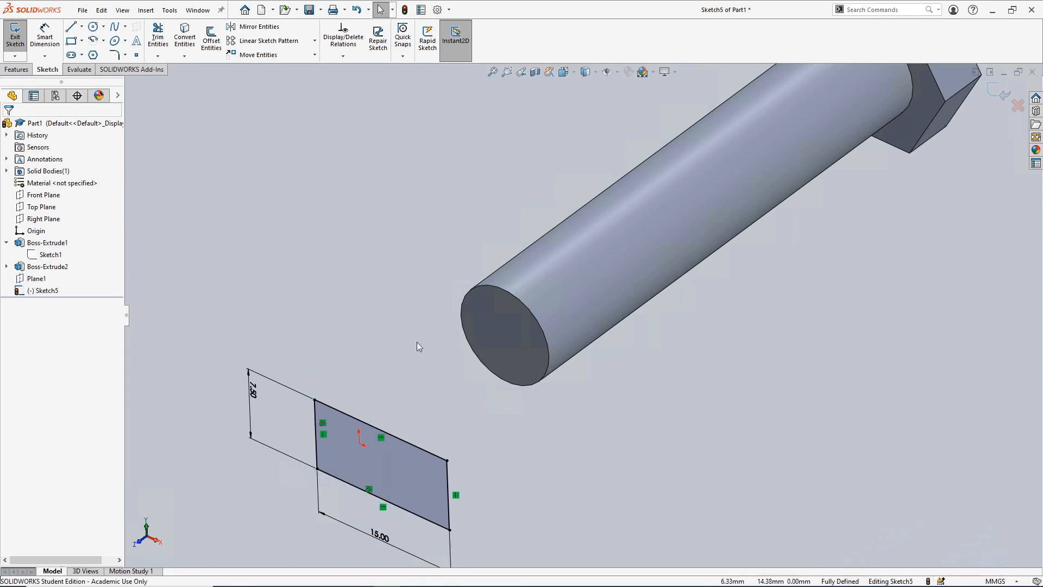
pyautogui.scroll(2, 449, 435)
pyautogui.moveTo(509, 441)
pyautogui.mouseDown(button='middle')
pyautogui.moveTo(515, 419)
pyautogui.moveTo(510, 441)
pyautogui.mouseUp(button='middle')
pyautogui.scroll(-2, 429, 421)
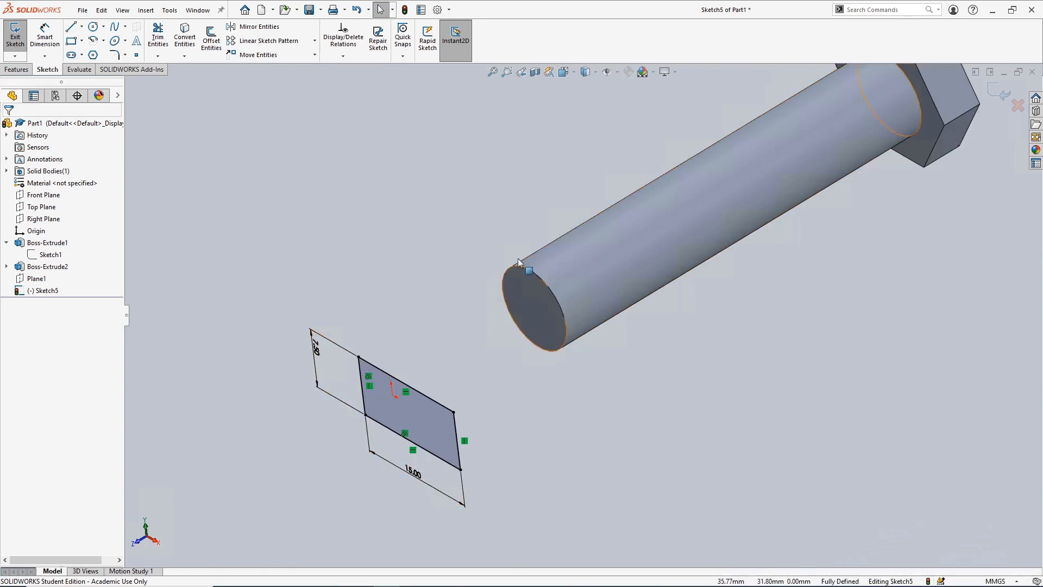
pyautogui.click(994, 97)
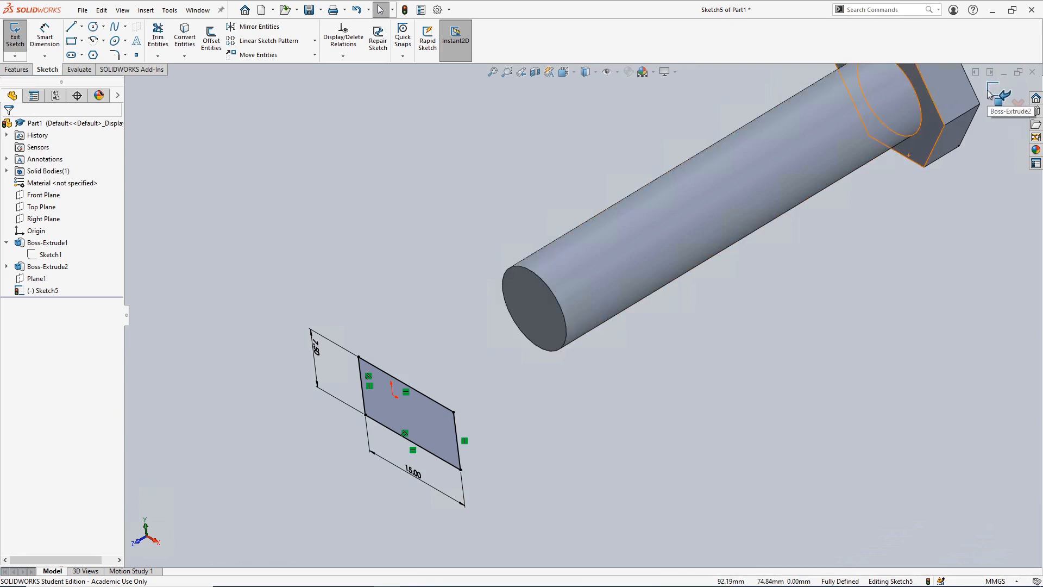
# Step: Start a boss loft using the shank's circular end edge and the rectangle sketch as profiles
pyautogui.click(16, 69)
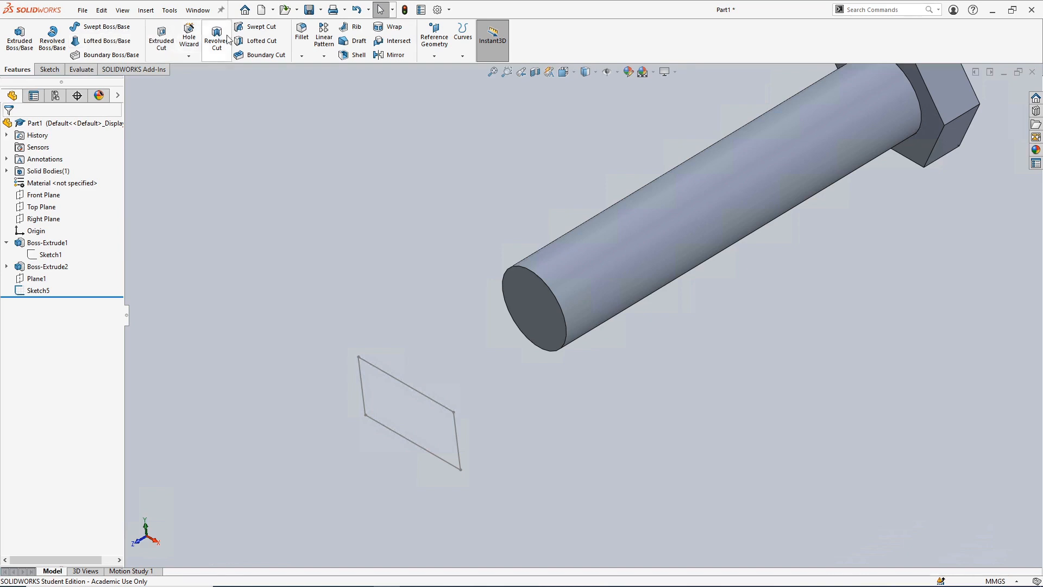
pyautogui.click(108, 45)
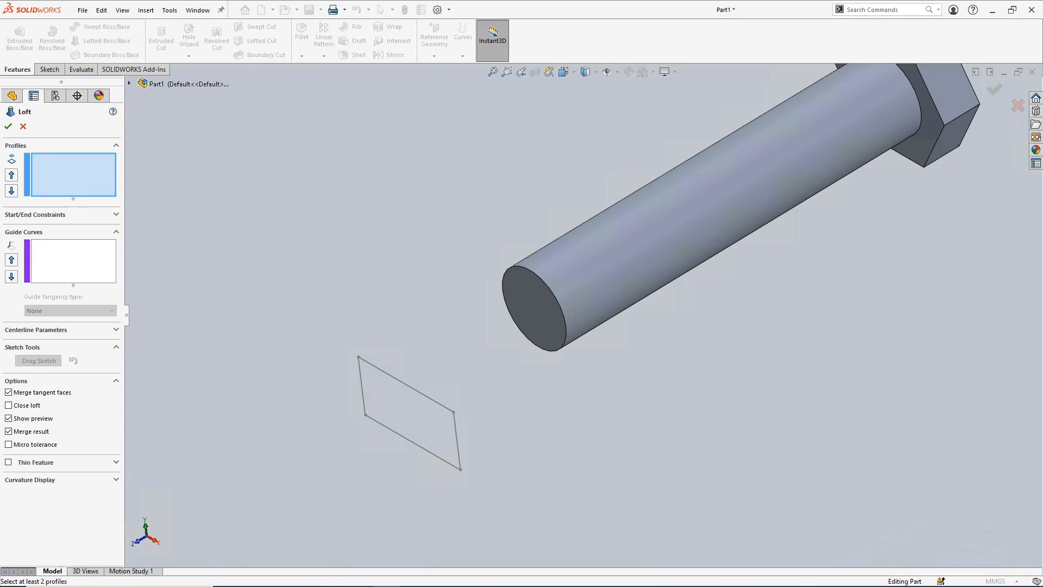
pyautogui.click(544, 281)
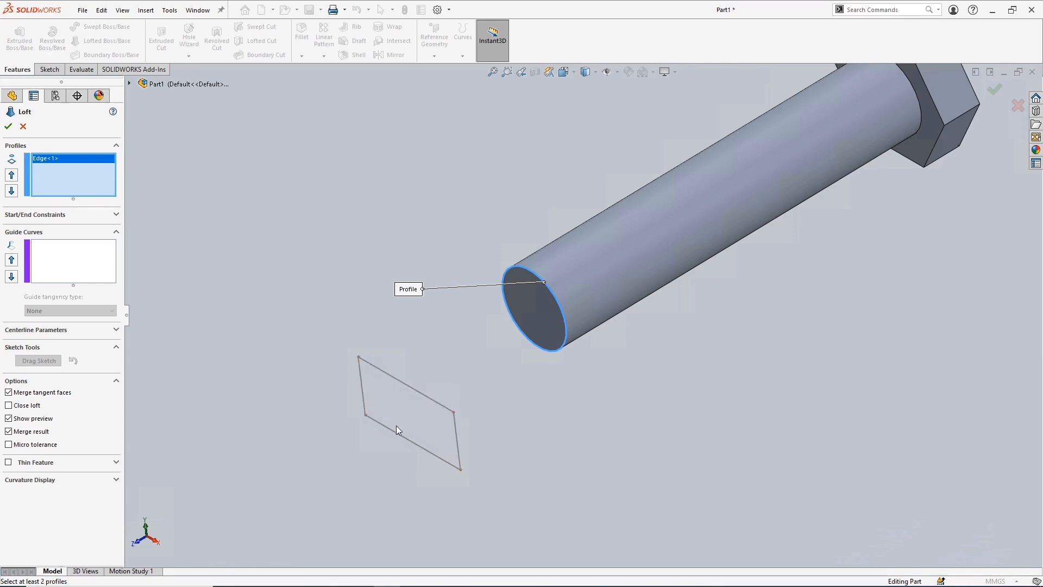
pyautogui.click(432, 399)
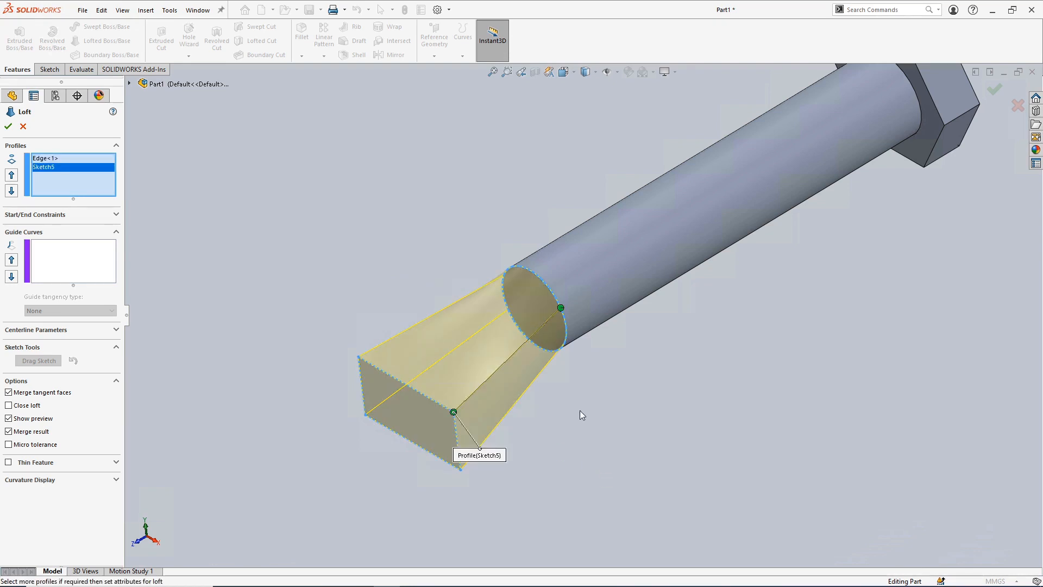
# Step: Twist the loft by moving its connector point around the rectangle's corners to the upper-left corner
pyautogui.moveTo(579, 410); pyautogui.dragTo(452, 306, button='middle')
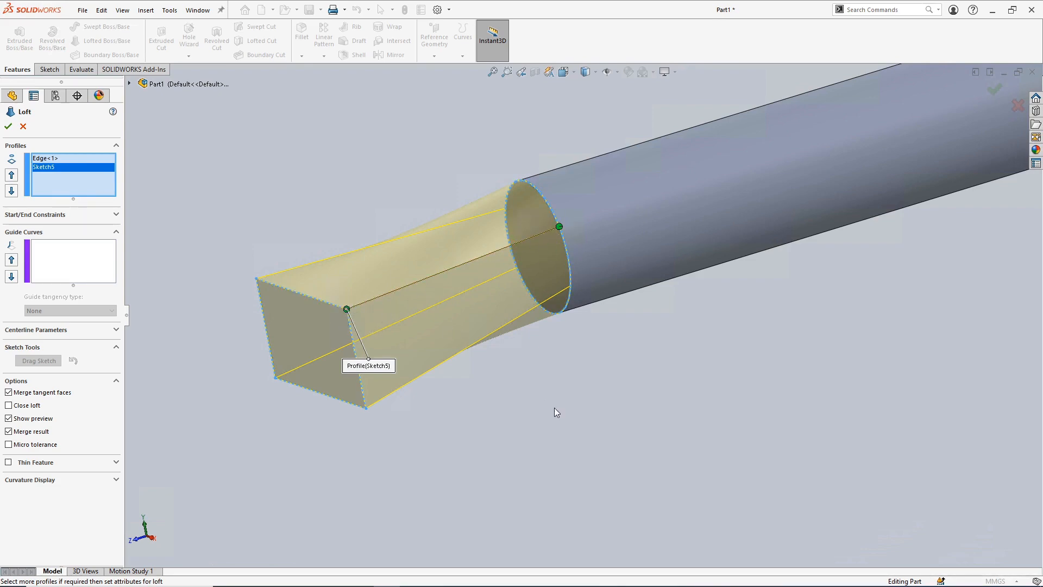
pyautogui.moveTo(554, 412); pyautogui.dragTo(540, 353, button='middle')
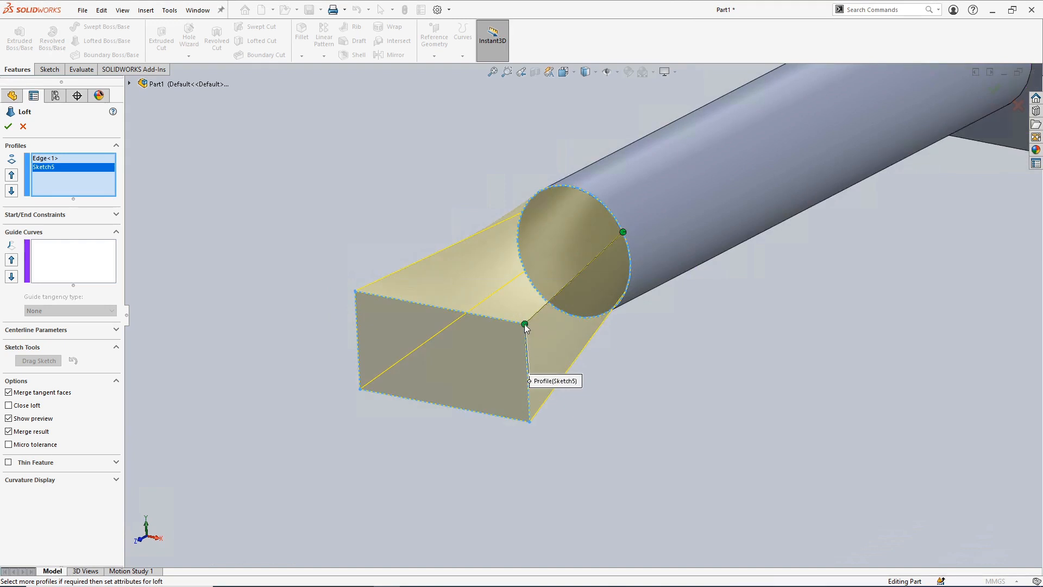
pyautogui.moveTo(525, 325); pyautogui.dragTo(530, 391)
pyautogui.moveTo(529, 432); pyautogui.dragTo(477, 422)
pyautogui.moveTo(359, 394); pyautogui.dragTo(358, 318)
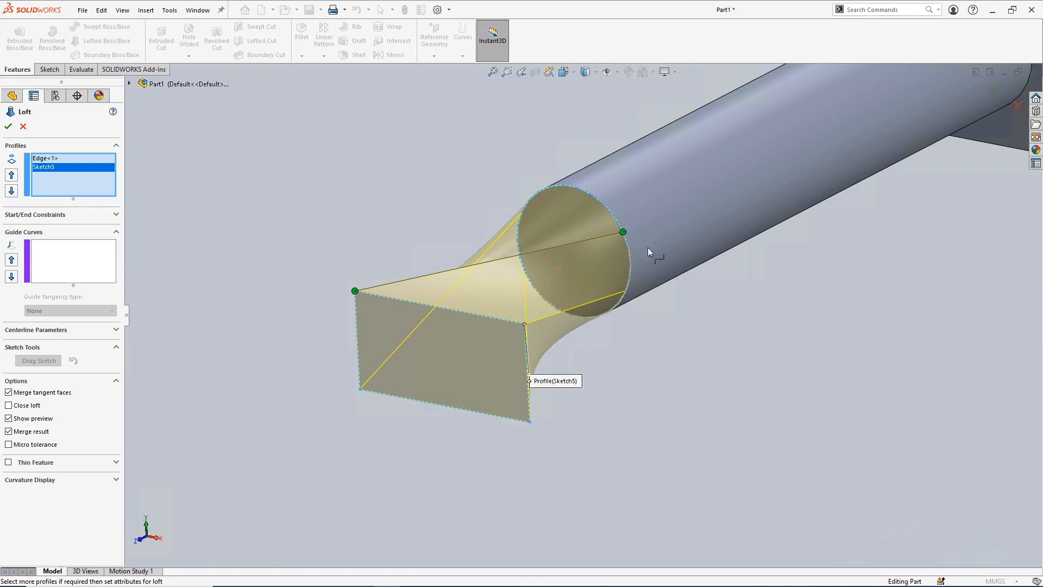
# Step: Untwist the loft by moving its connector to the rectangle's upper-right corner and shifting its circle point slightly down the edge, and create the loft
pyautogui.moveTo(355, 292); pyautogui.dragTo(525, 324)
pyautogui.moveTo(623, 233); pyautogui.dragTo(624, 257)
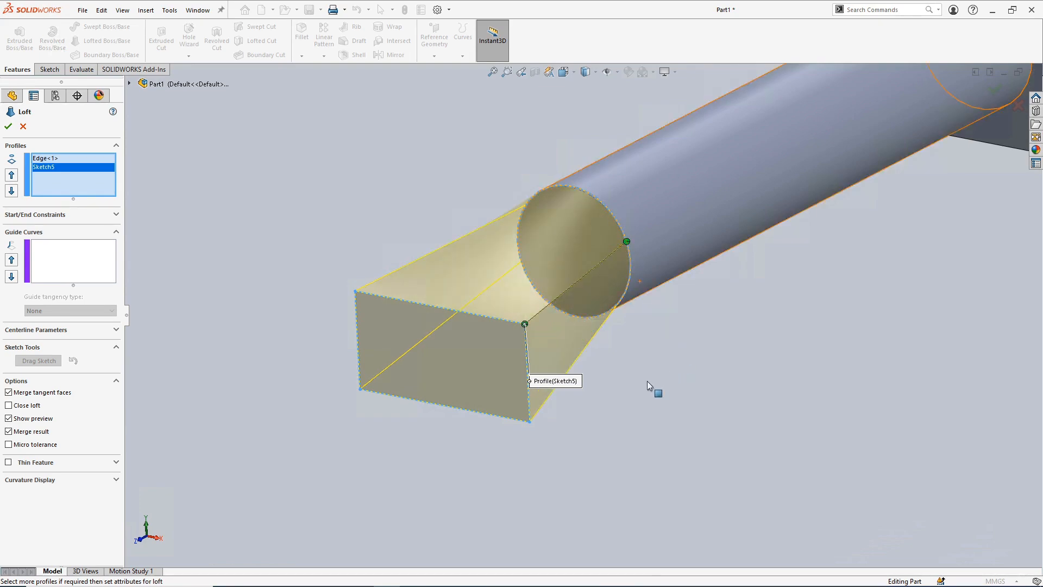
pyautogui.moveTo(649, 383); pyautogui.dragTo(643, 423, button='middle')
pyautogui.scroll(3, 619, 392)
pyautogui.moveTo(620, 383); pyautogui.dragTo(646, 359, button='middle')
pyautogui.scroll(-1, 518, 321)
pyautogui.click(8, 125)
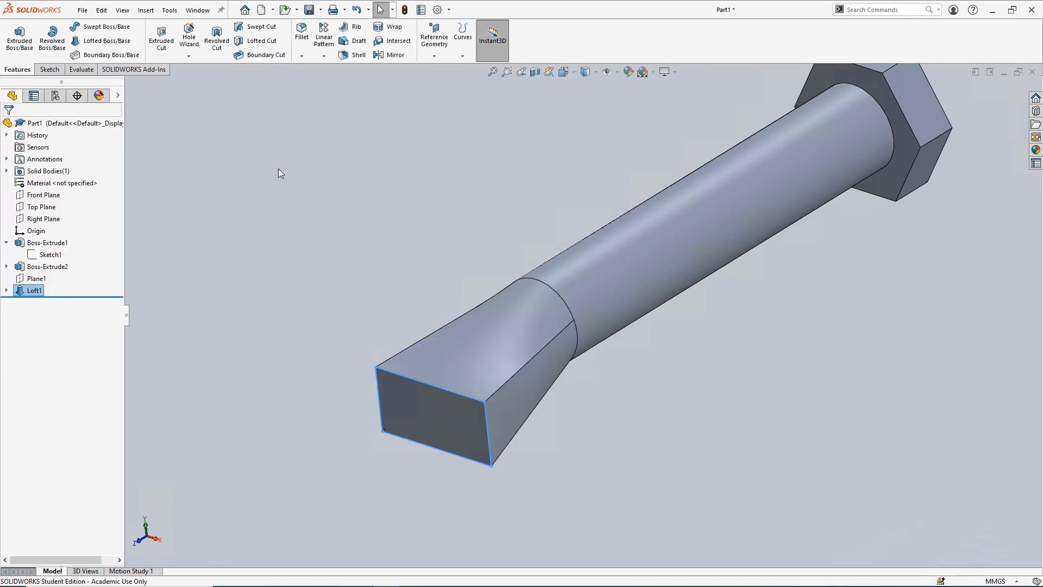
pyautogui.moveTo(330, 235); pyautogui.dragTo(455, 380, button='middle')
pyautogui.scroll(-4, 415, 289)
pyautogui.scroll(2, 455, 380)
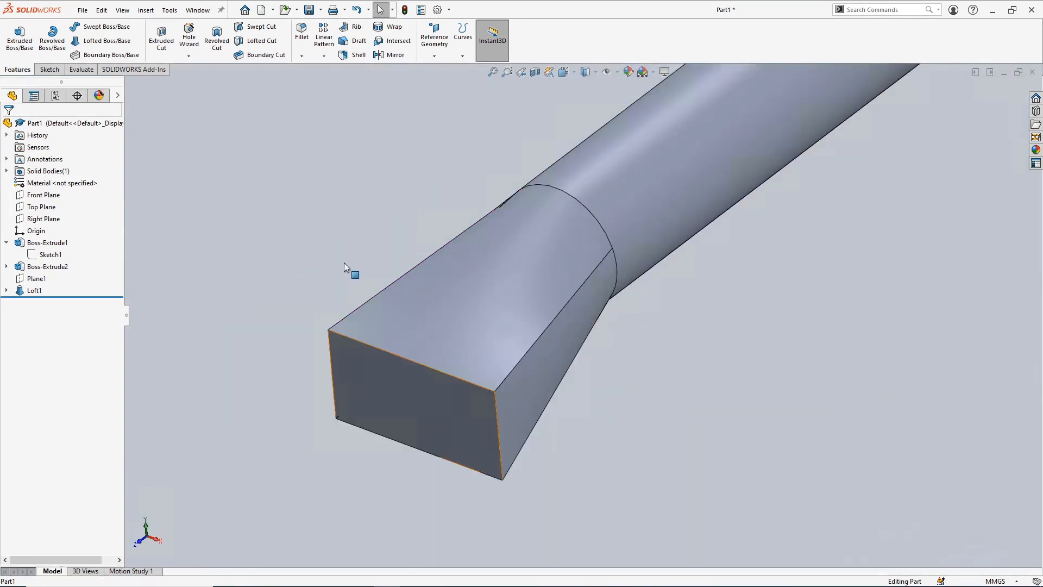
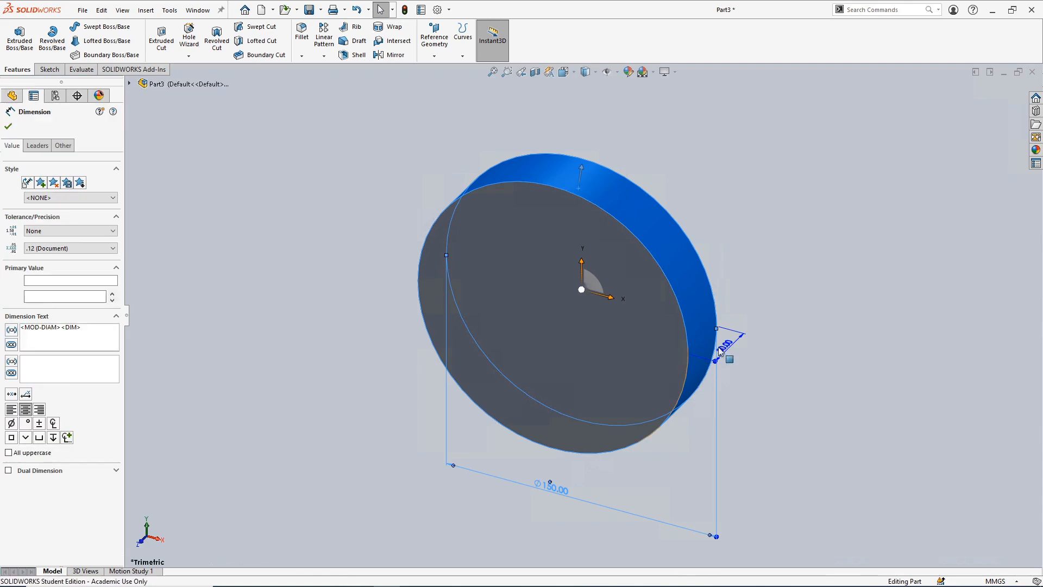
# Step: Start a countersink Hole Wizard hole with the ISO standard, Hex Socket CTSK Head ISO 10642 type and size M10
pyautogui.click(784, 233)
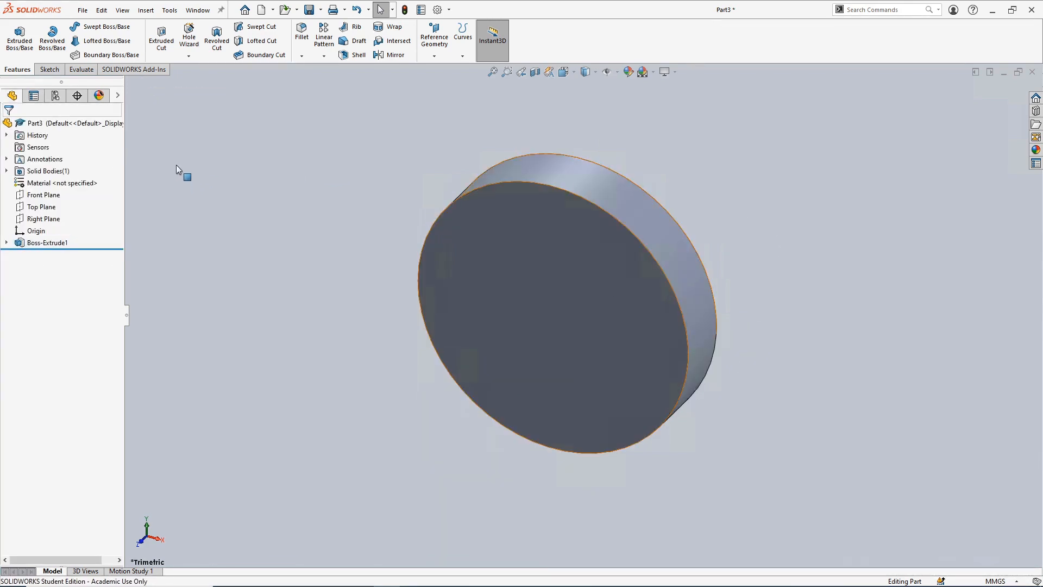
pyautogui.click(189, 36)
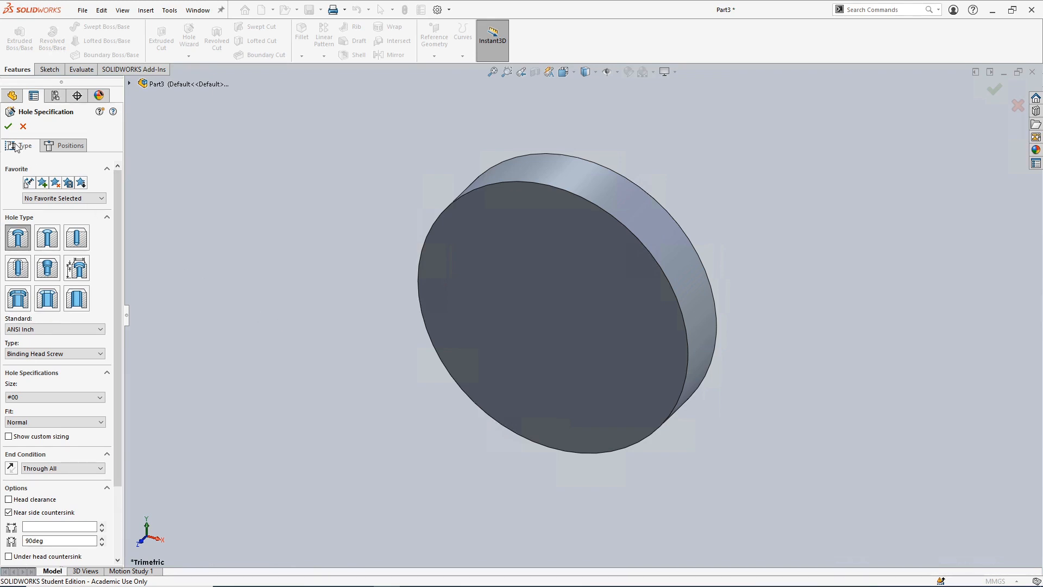
pyautogui.click(47, 245)
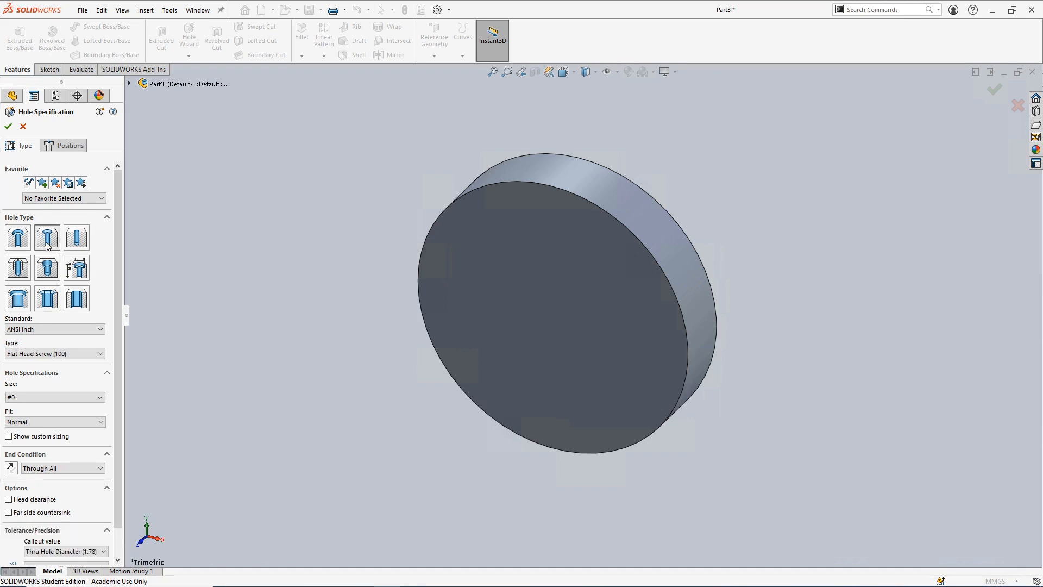
pyautogui.click(80, 329)
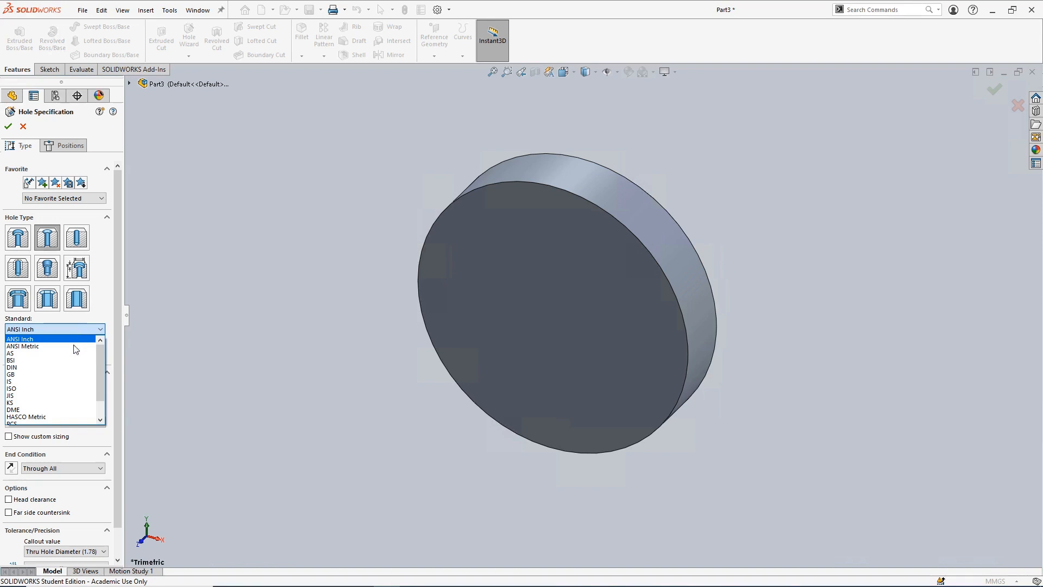
pyautogui.click(64, 390)
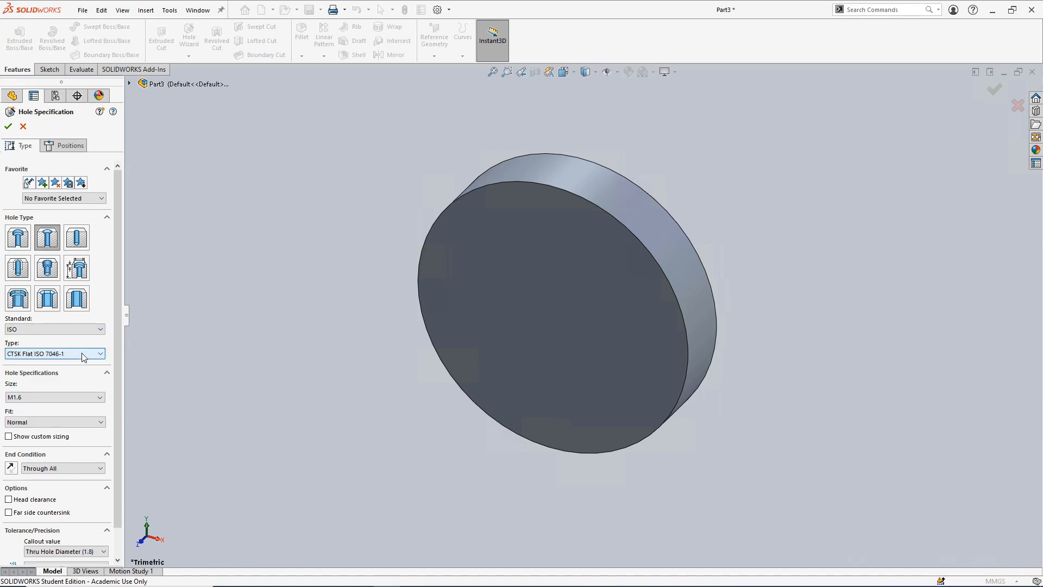
pyautogui.click(83, 354)
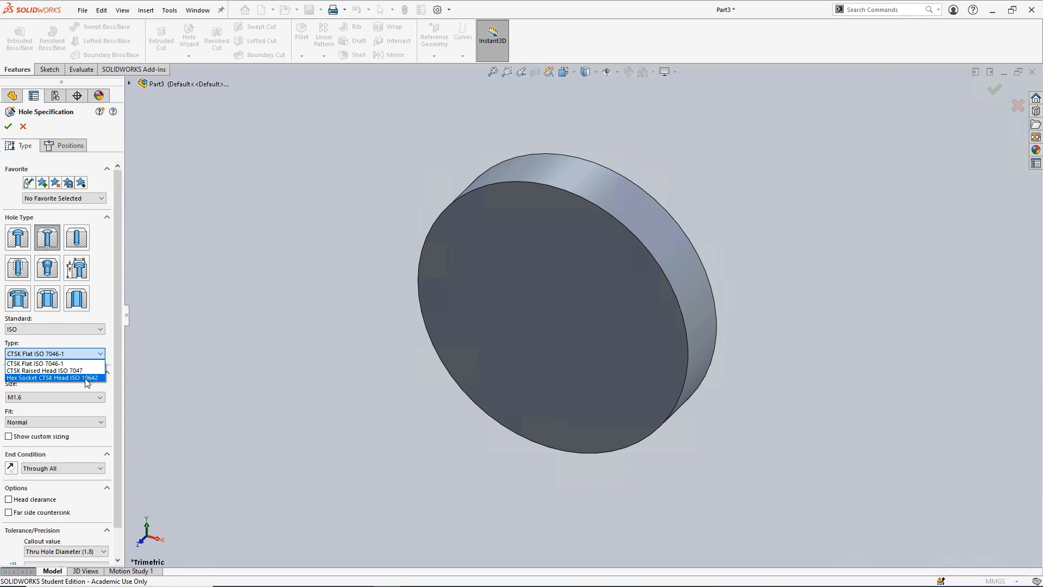
pyautogui.click(55, 378)
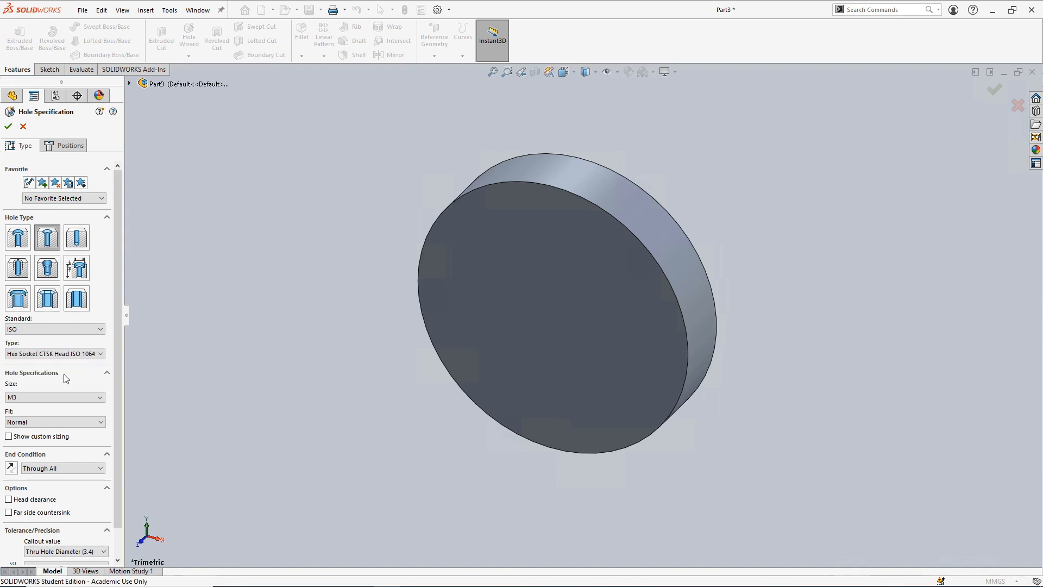
pyautogui.click(67, 402)
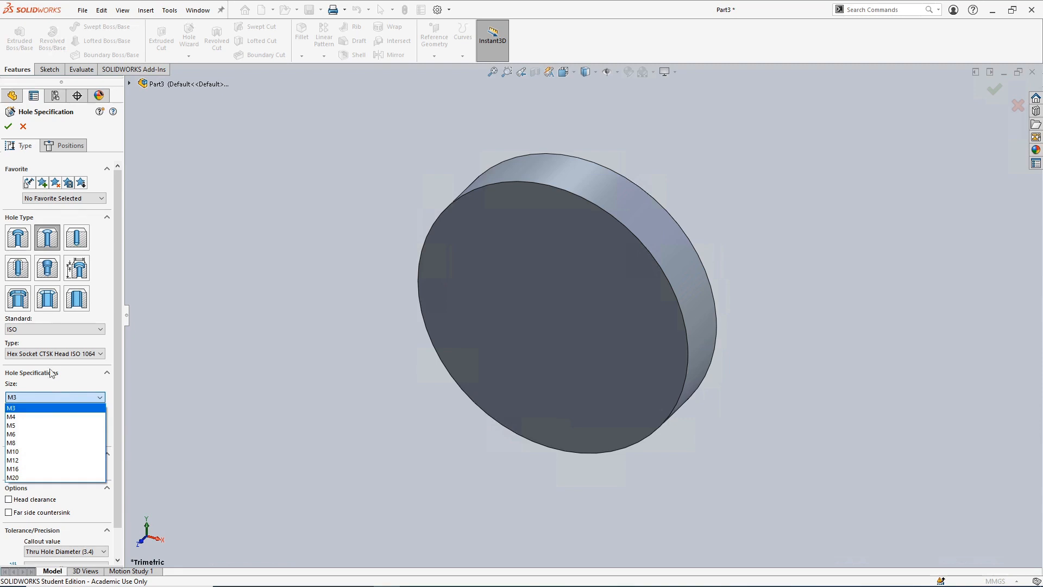
pyautogui.click(56, 453)
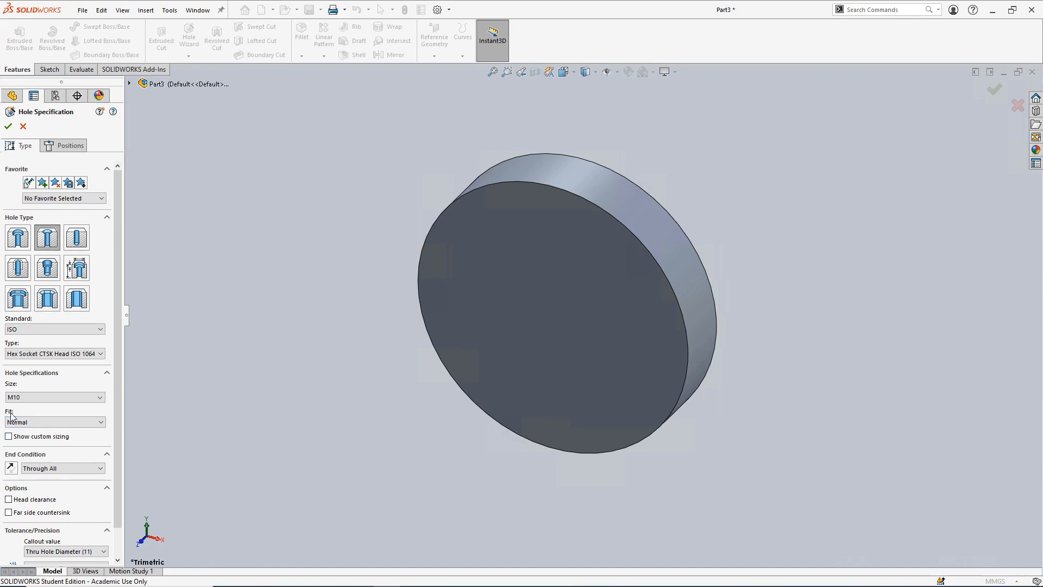
# Step: Compare the custom sizing of the Close, Normal and Loose fits, and return to Normal fit with custom sizing hidden
pyautogui.click(35, 440)
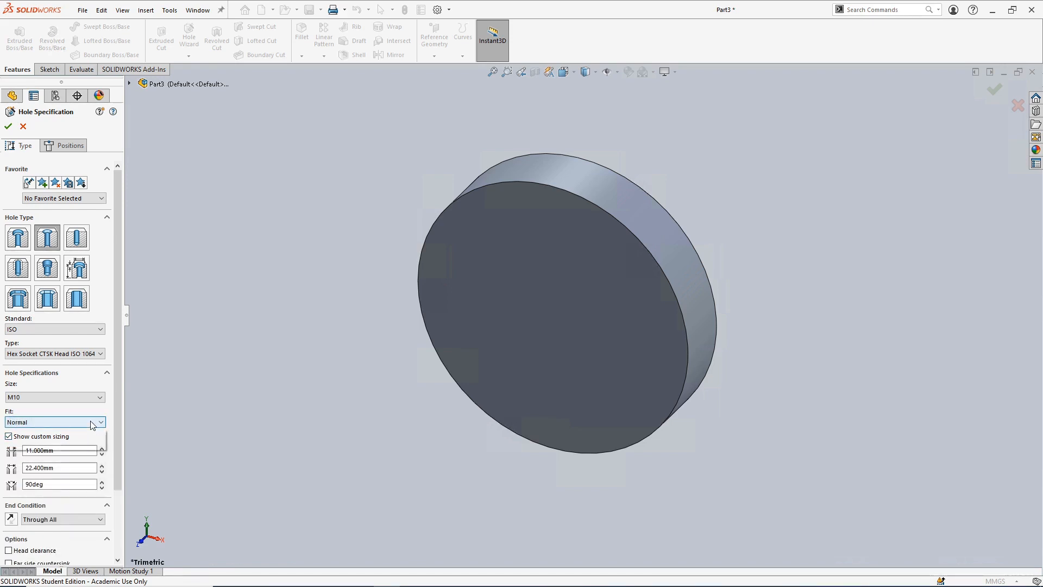
pyautogui.click(92, 423)
pyautogui.click(86, 439)
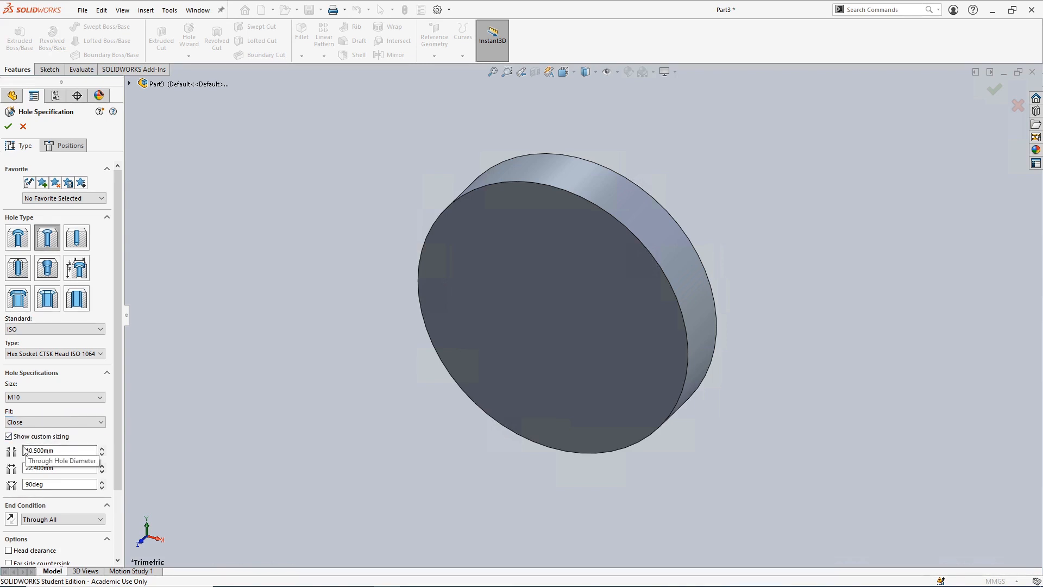
pyautogui.click(90, 422)
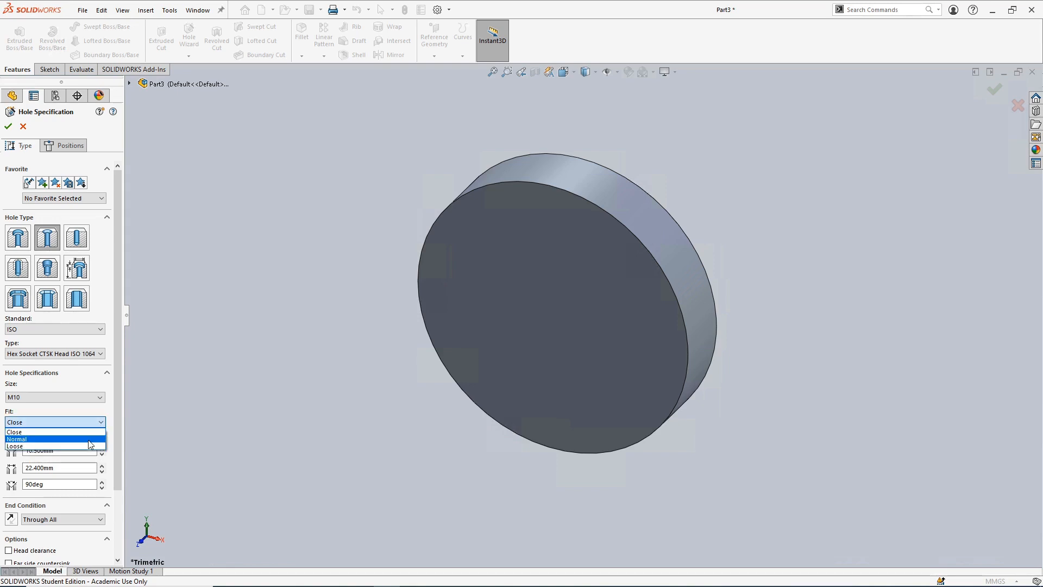
pyautogui.click(91, 439)
pyautogui.click(77, 423)
pyautogui.click(73, 448)
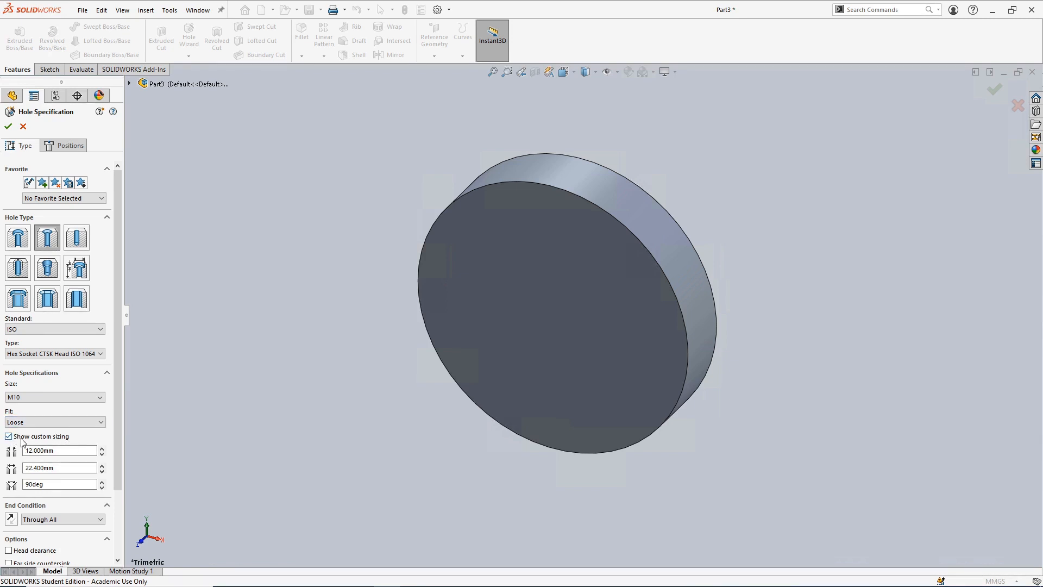
pyautogui.click(54, 422)
pyautogui.click(44, 440)
pyautogui.click(8, 436)
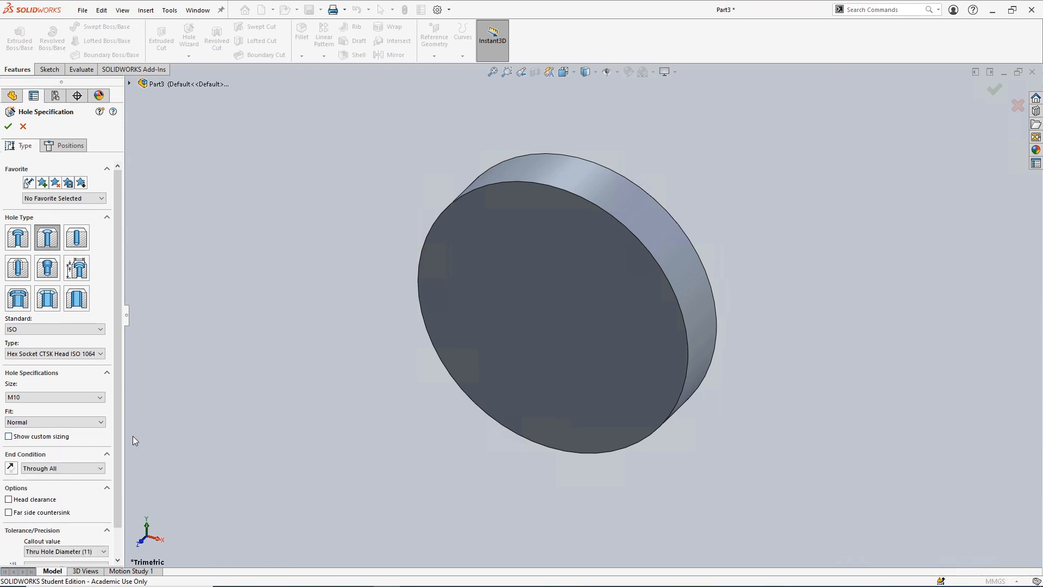
# Step: Try the Blind end condition for the hole and switch it back to Through All
pyautogui.scroll(-2, 117, 432)
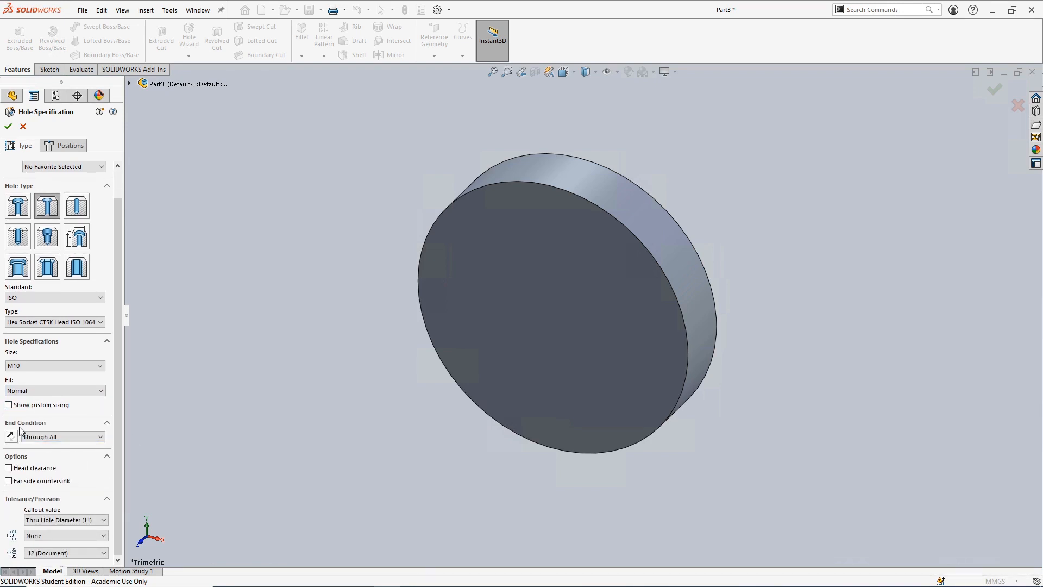
pyautogui.click(80, 438)
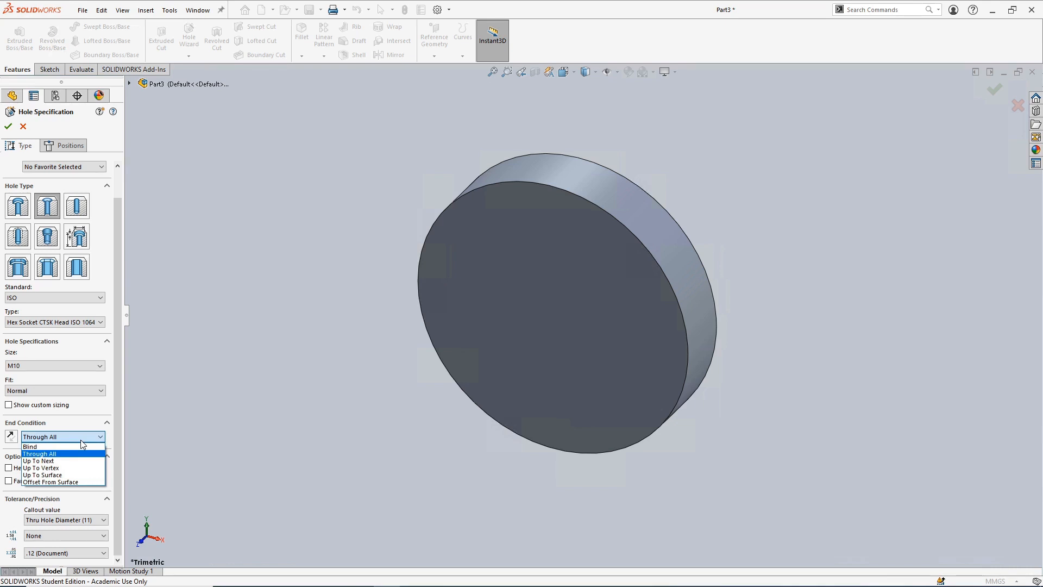
pyautogui.click(80, 446)
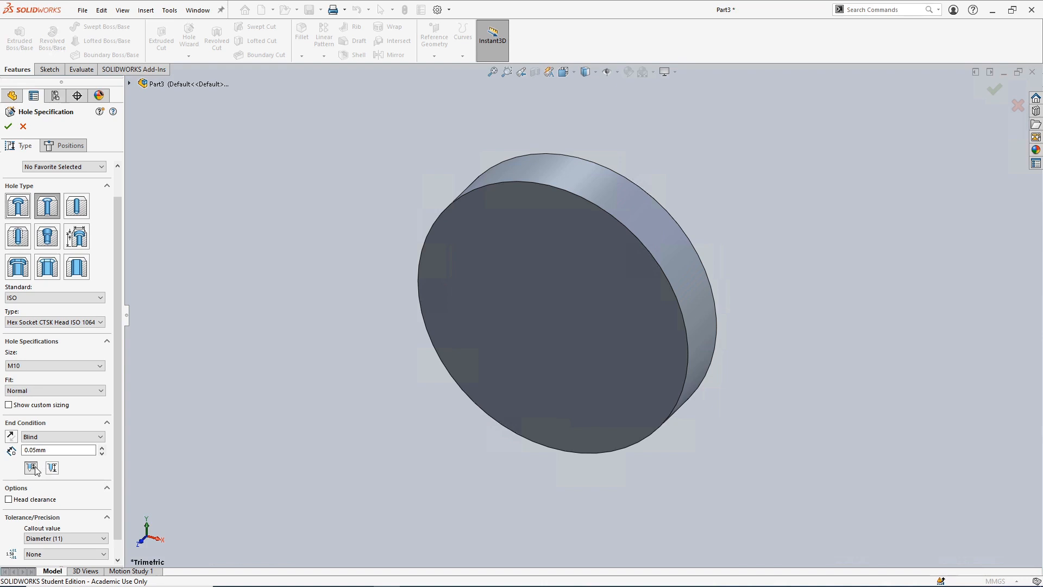
pyautogui.click(62, 436)
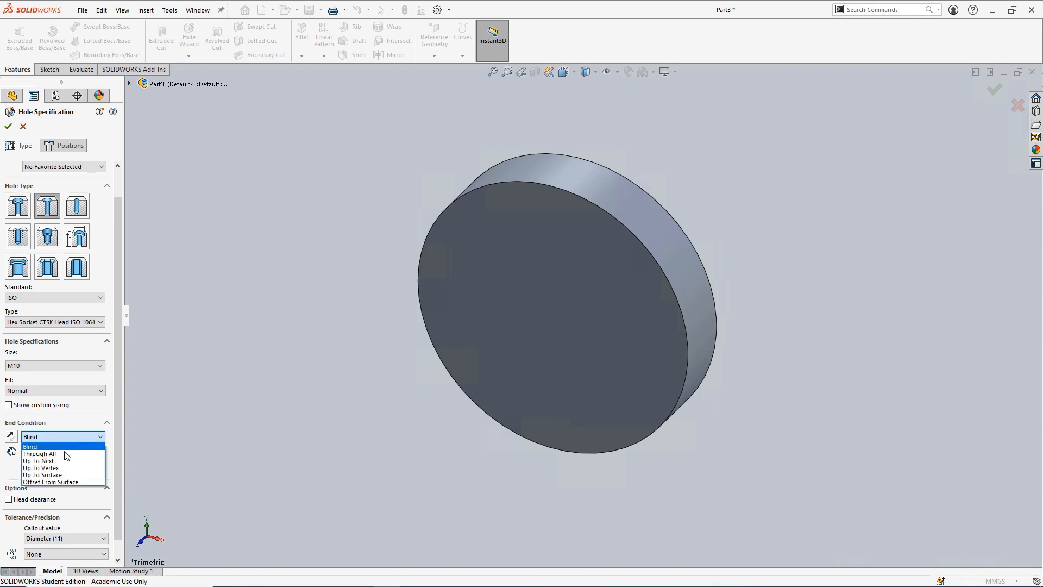
pyautogui.click(65, 452)
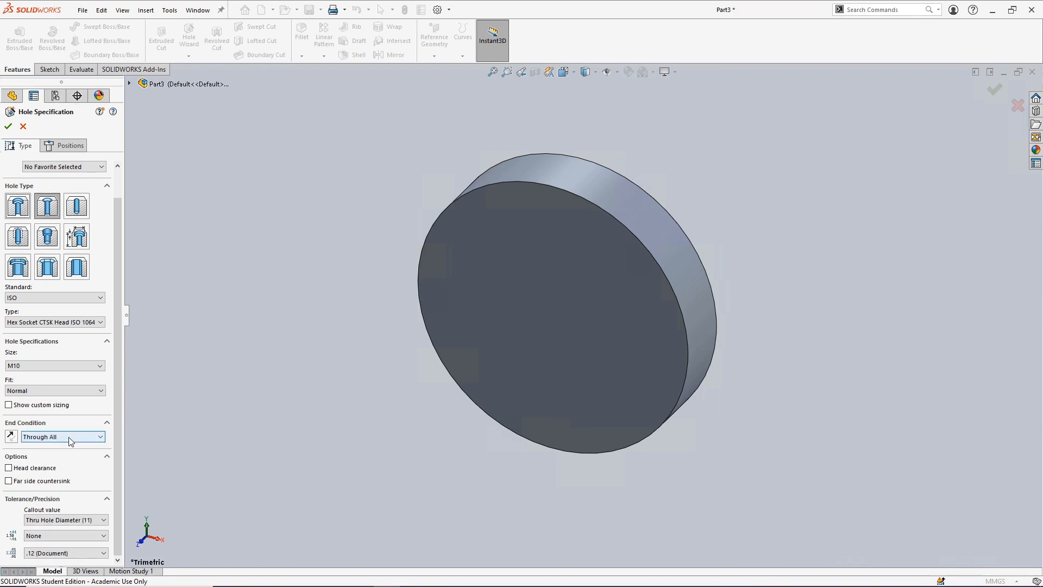
# Step: Set the hole's end condition to Blind with a 10 mm depth measured up to the shoulder
pyautogui.click(70, 439)
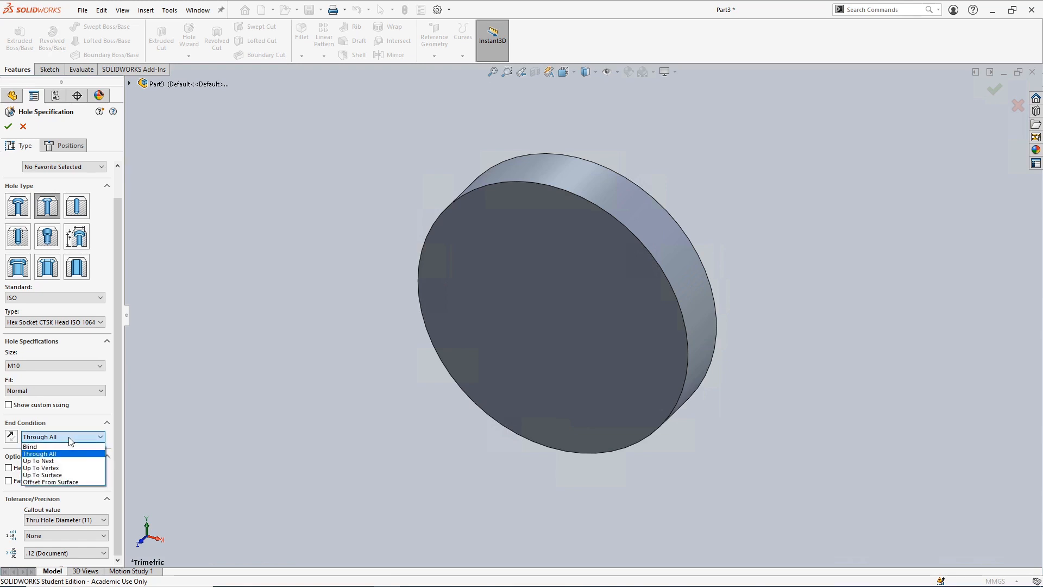
pyautogui.click(62, 446)
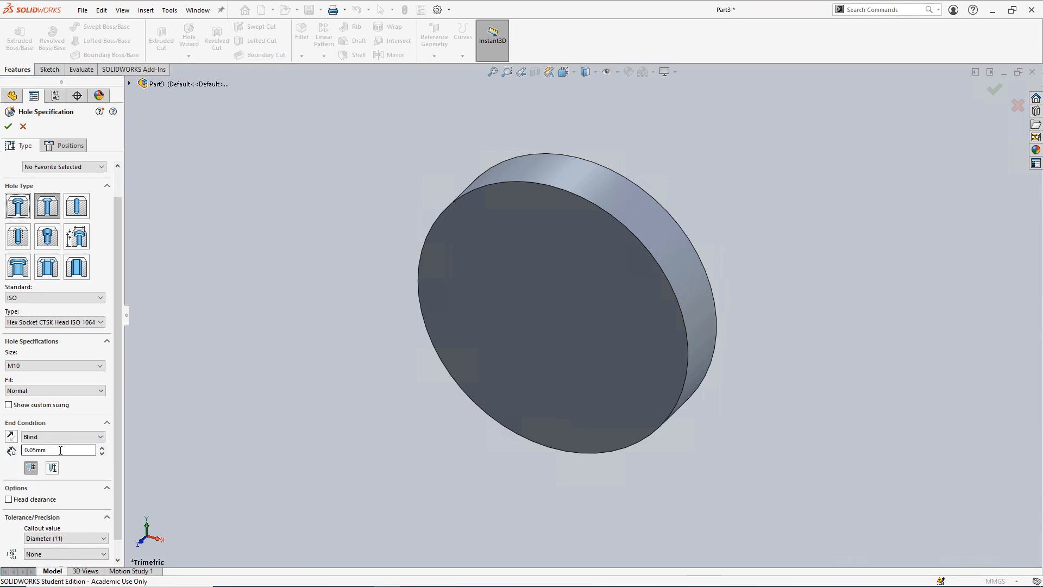
pyautogui.doubleClick(60, 450)
pyautogui.write('10')
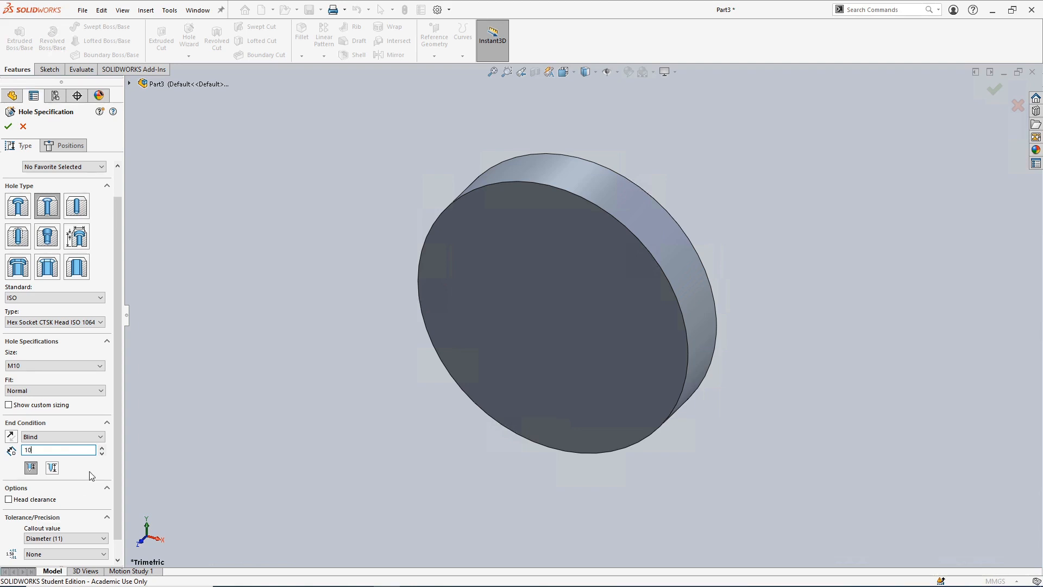
pyautogui.press('Return')
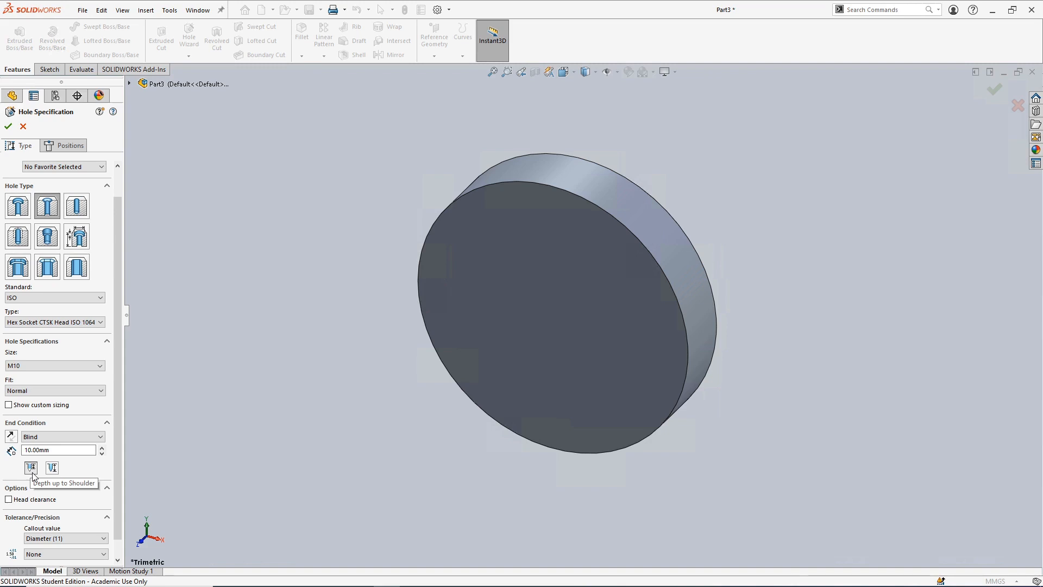
pyautogui.click(32, 468)
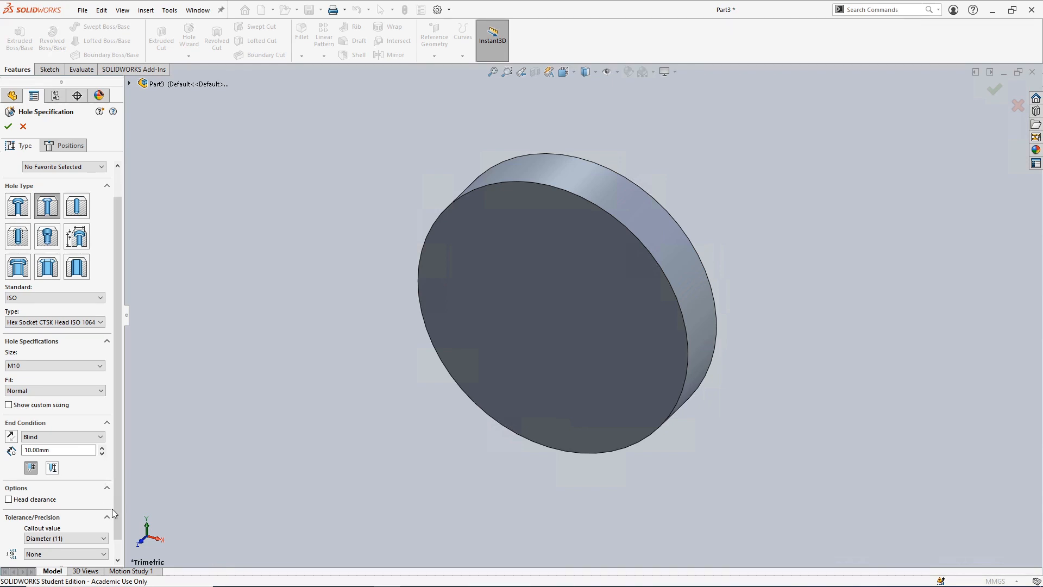
# Step: Try the head clearance option with Added C'Bore and Increased C'Sink, and turn it off again
pyautogui.moveTo(117, 504); pyautogui.dragTo(111, 521)
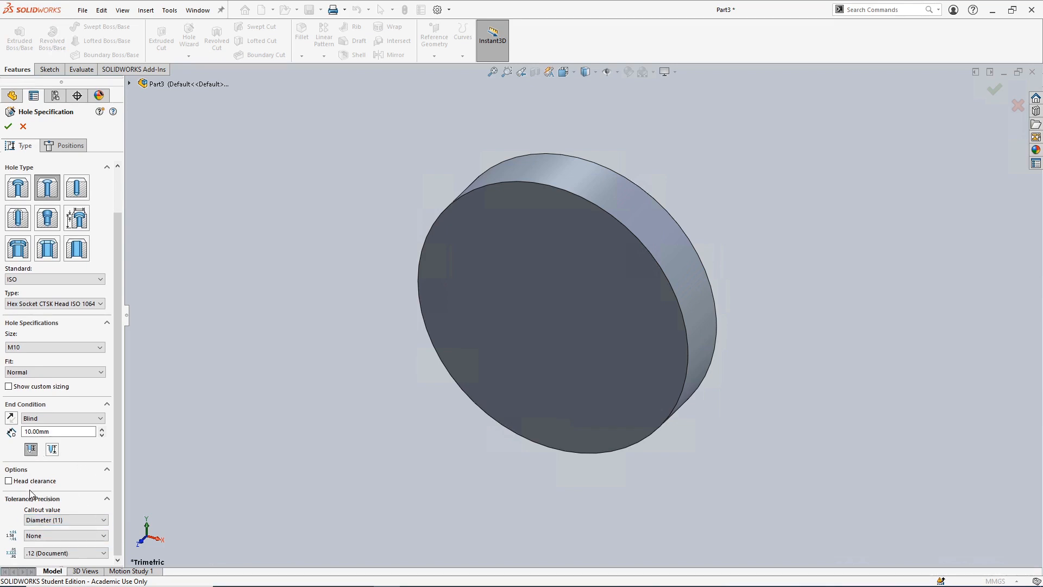
pyautogui.click(9, 481)
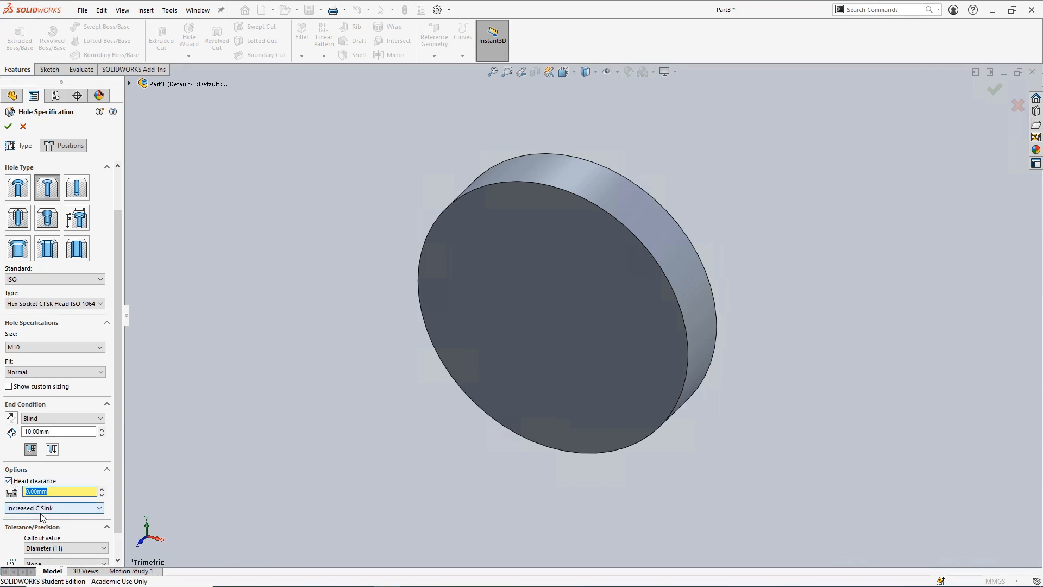
pyautogui.click(83, 506)
pyautogui.click(78, 525)
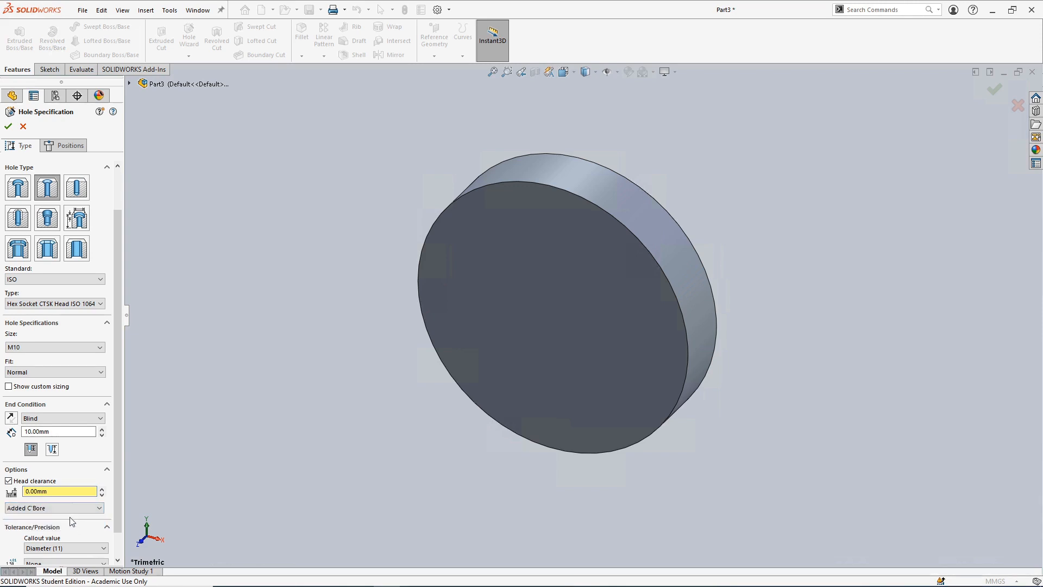
pyautogui.click(56, 508)
pyautogui.click(52, 517)
pyautogui.click(32, 480)
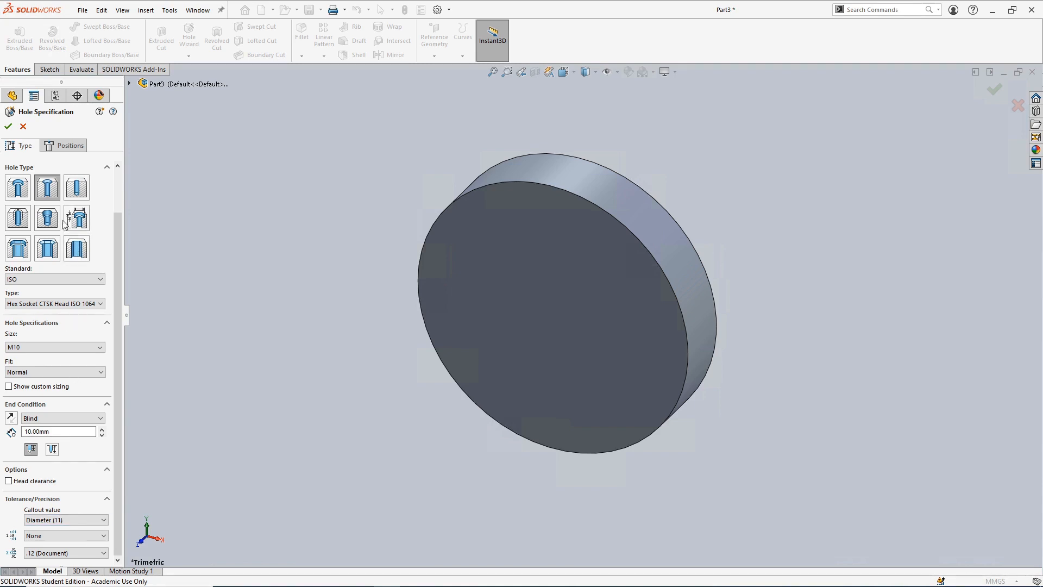
# Step: Position the countersunk hole on the disc's front face at the origin
pyautogui.click(69, 150)
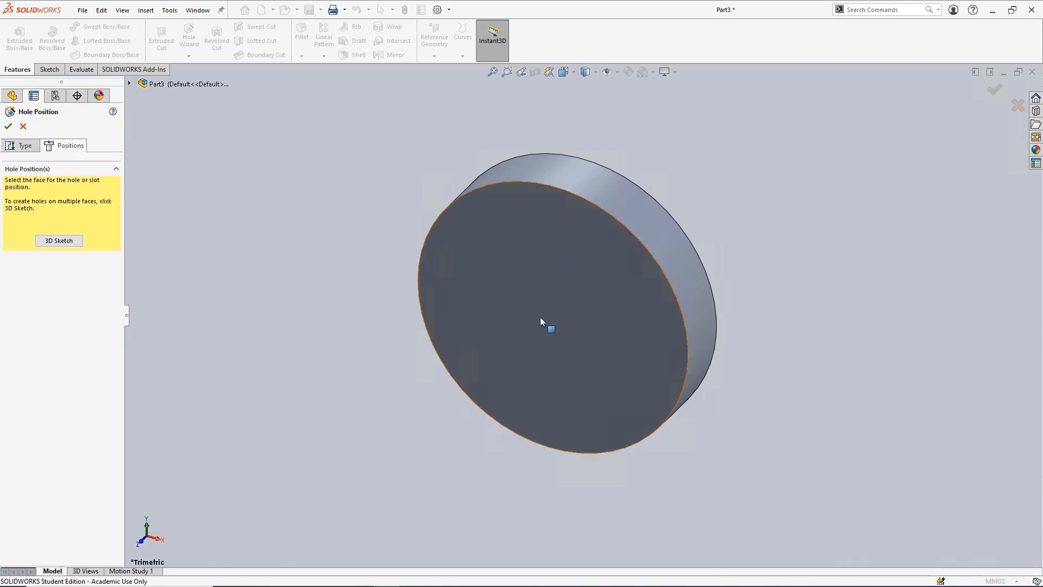
pyautogui.click(519, 273)
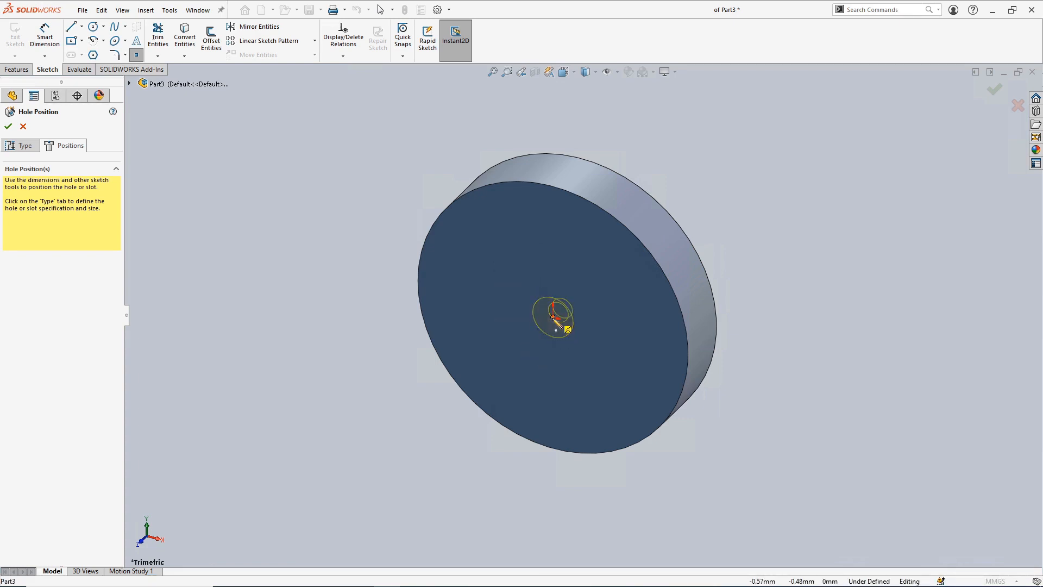
pyautogui.click(552, 317)
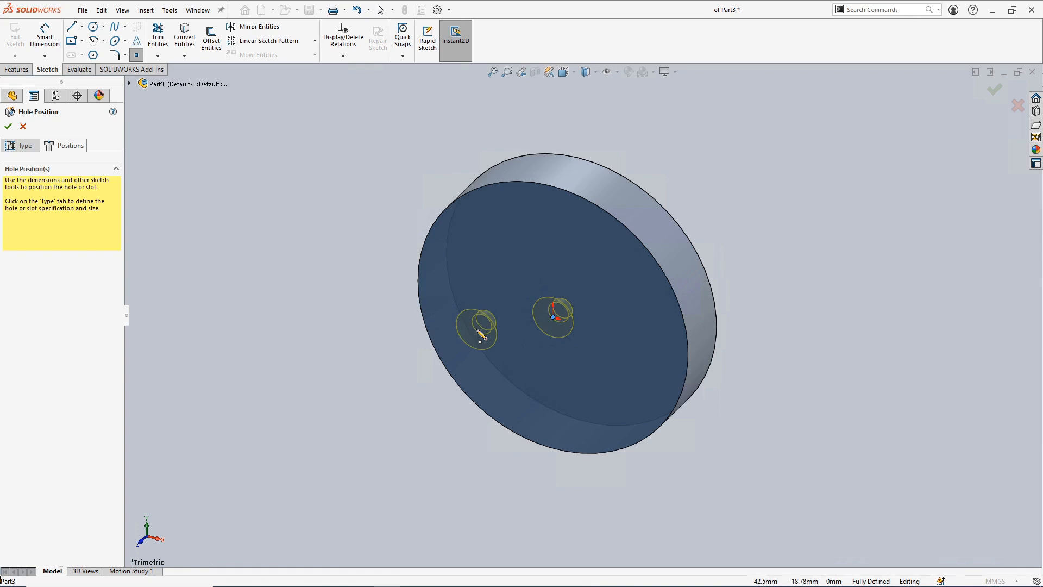
# Step: Stop placing hole points and create the countersunk hole at the disc's centre
pyautogui.press('Escape')
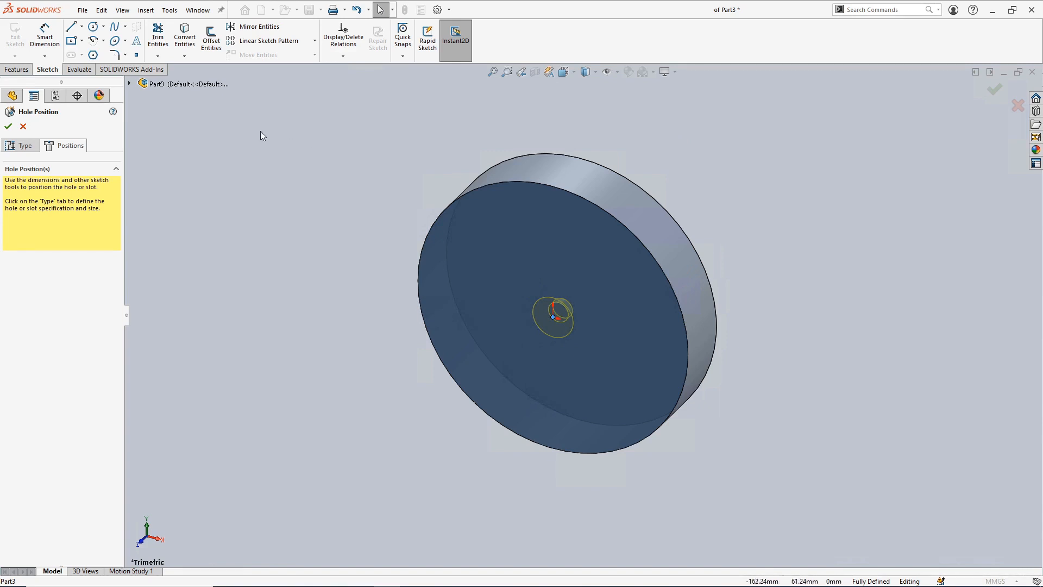
pyautogui.click(995, 89)
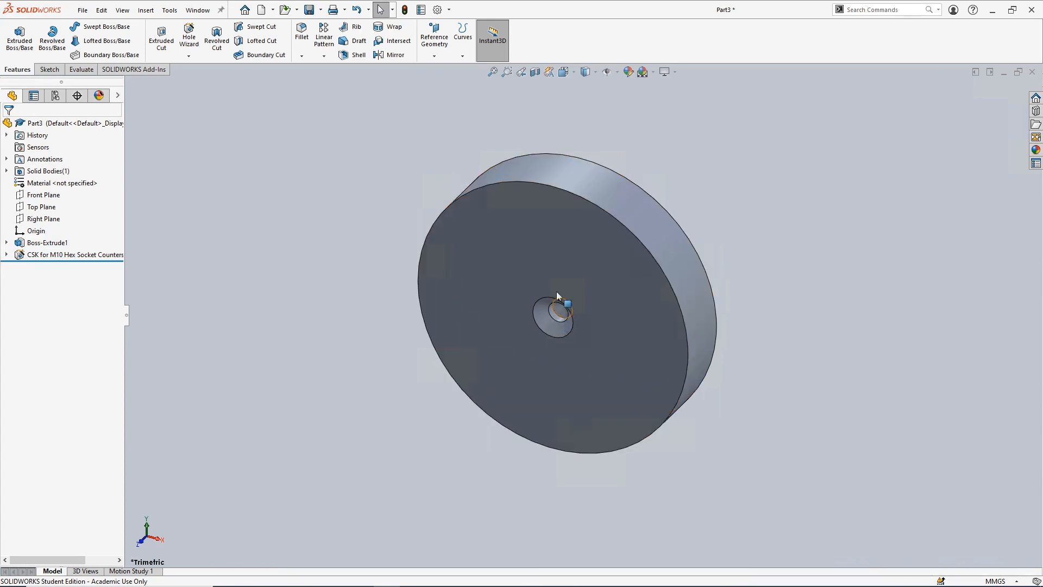
# Step: Apply a section view along the Right Plane and examine the countersunk hole's profile up close
pyautogui.click(535, 73)
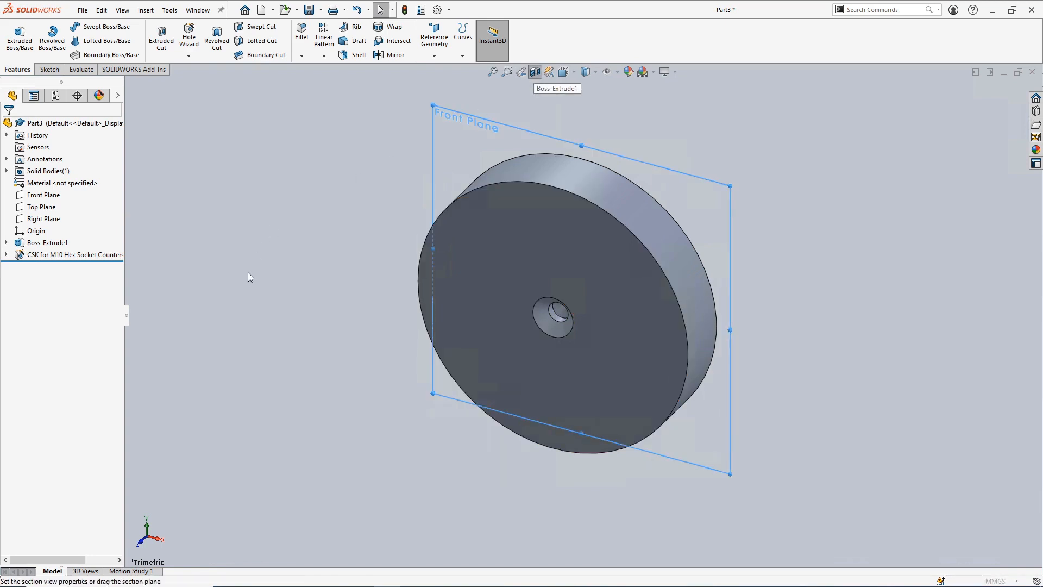
pyautogui.click(57, 323)
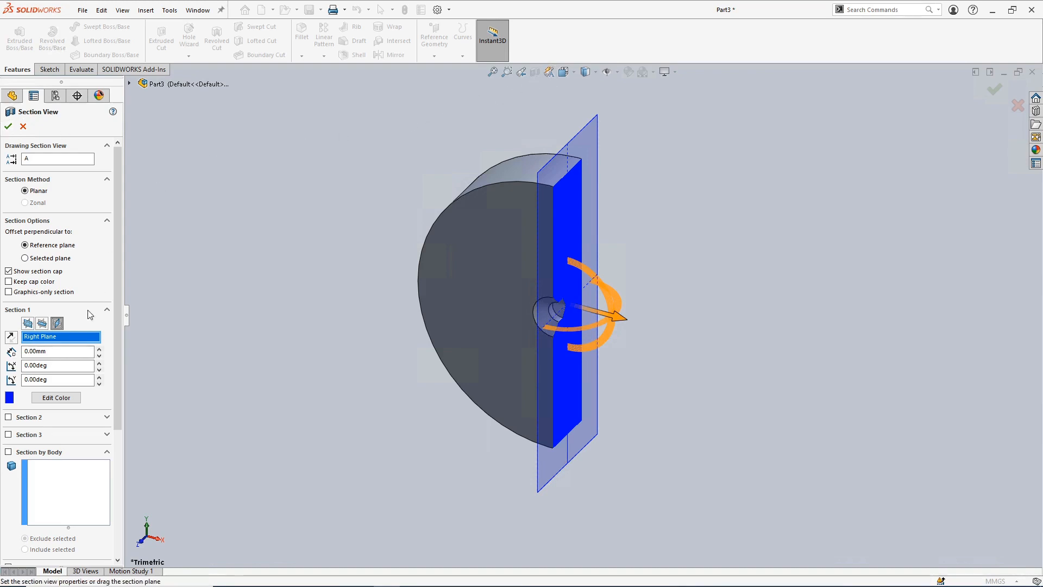
pyautogui.click(8, 126)
pyautogui.moveTo(545, 326); pyautogui.dragTo(497, 276, button='middle')
pyautogui.scroll(-7, 543, 303)
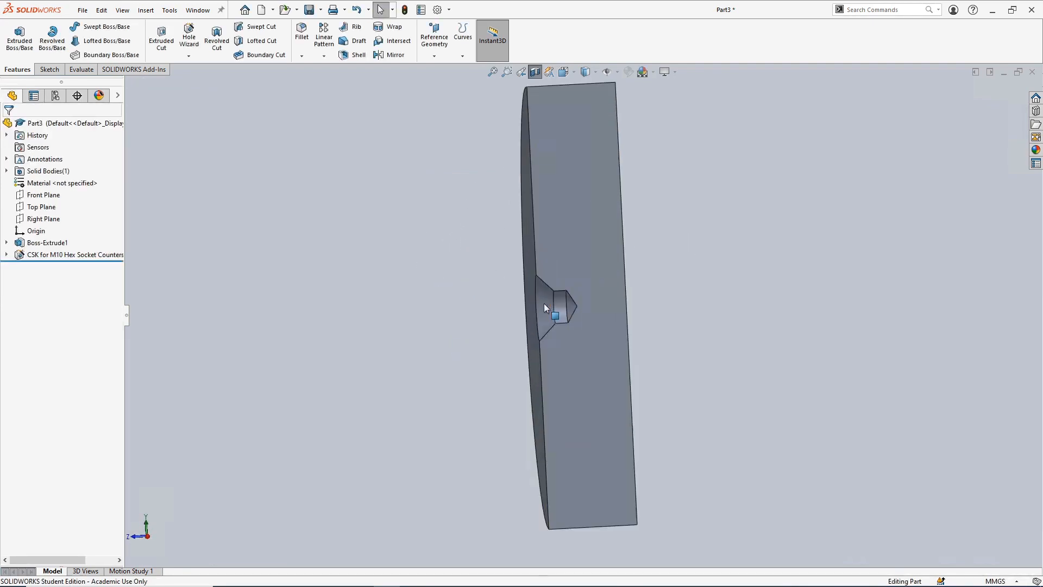
pyautogui.moveTo(589, 281)
pyautogui.mouseDown(button='middle')
pyautogui.moveTo(559, 258)
pyautogui.moveTo(598, 280)
pyautogui.moveTo(587, 281)
pyautogui.mouseUp(button='middle')
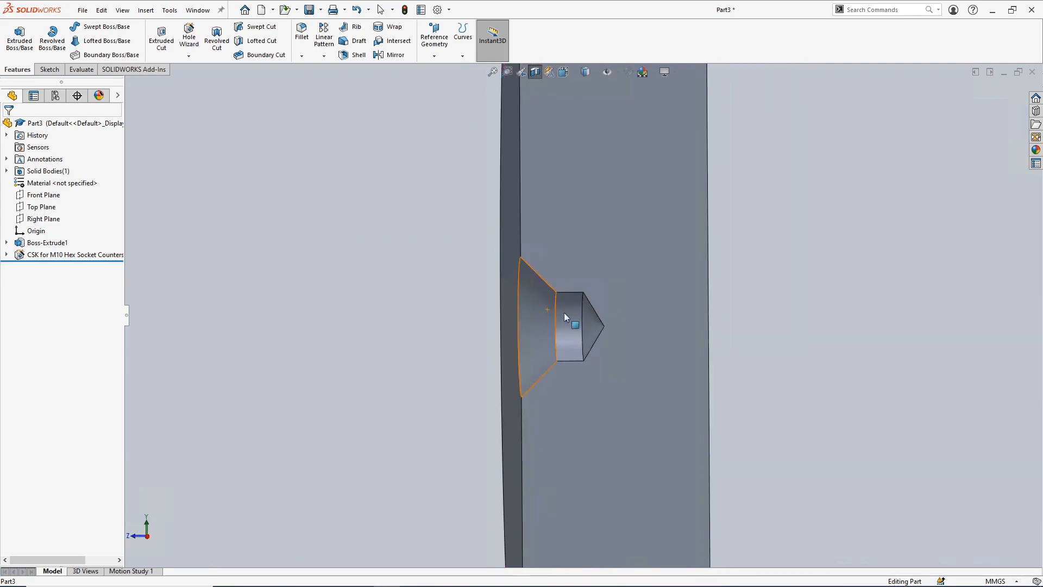
pyautogui.scroll(-2, 568, 321)
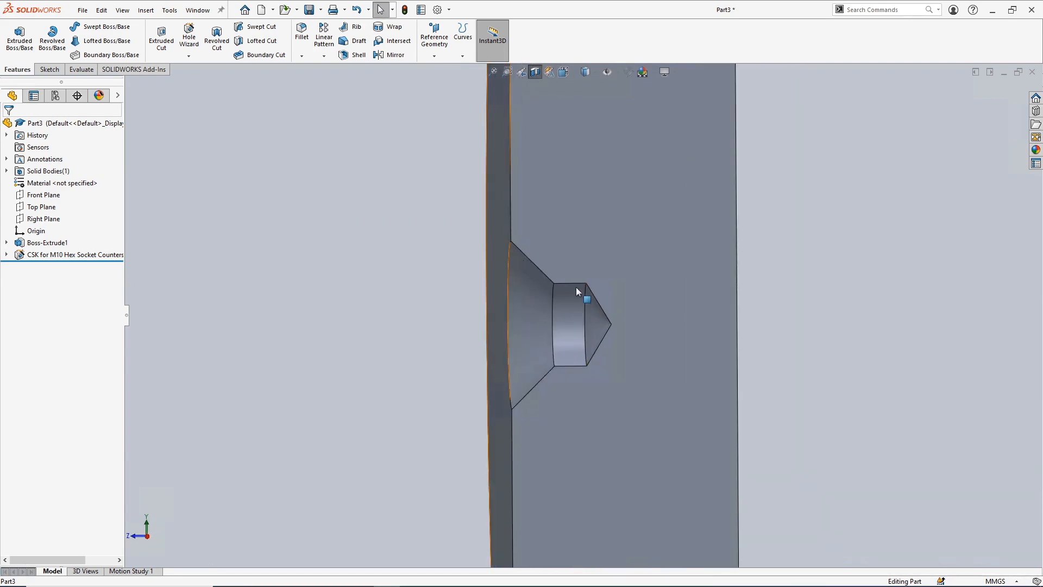
# Step: Reopen the countersunk hole for editing and compare its blind depth measured up to the tip and up to the shoulder, keeping the shoulder option
pyautogui.rightClick(51, 255)
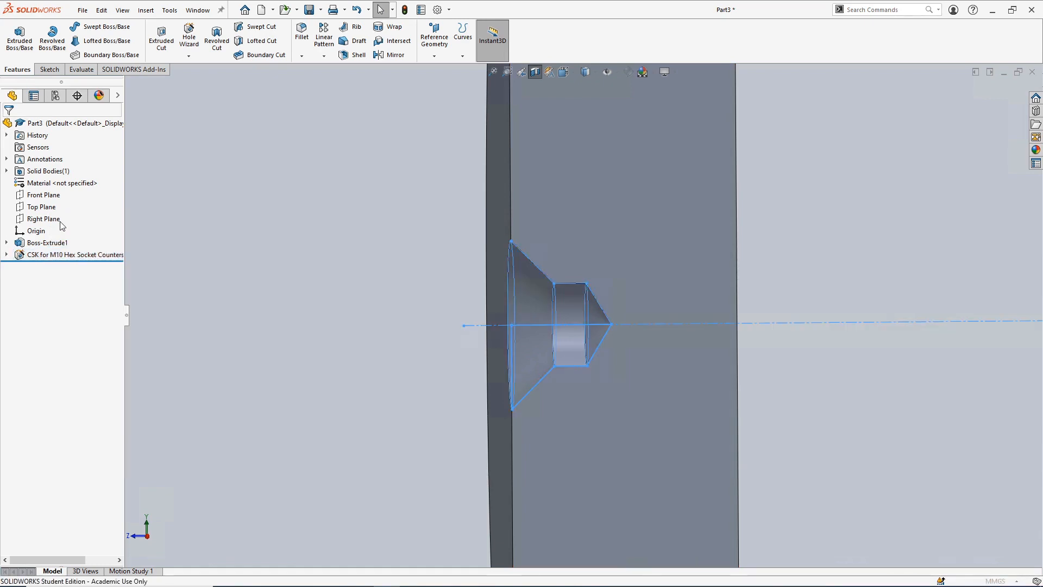
pyautogui.scroll(-3, 115, 296)
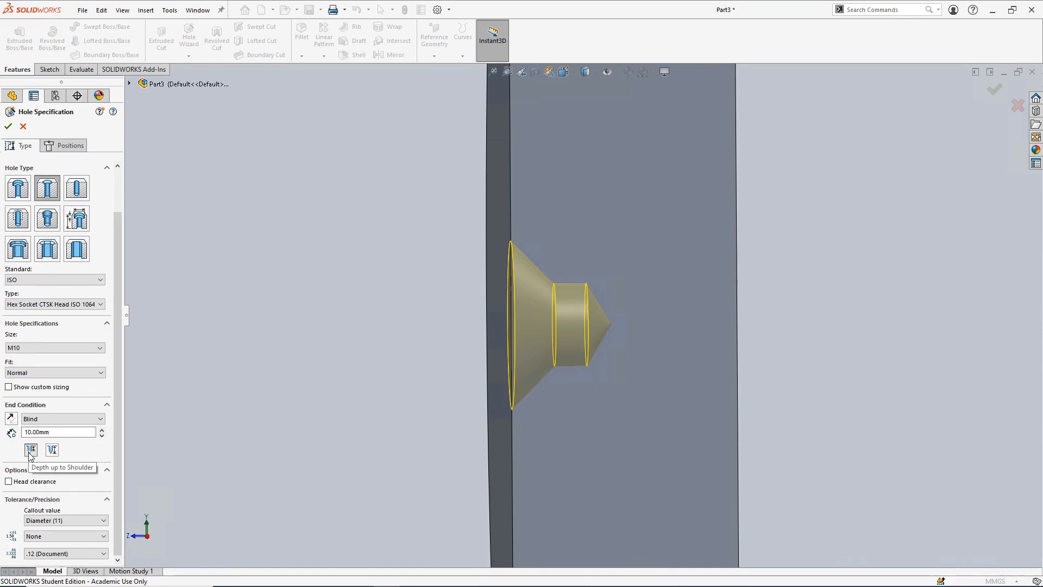
pyautogui.click(31, 449)
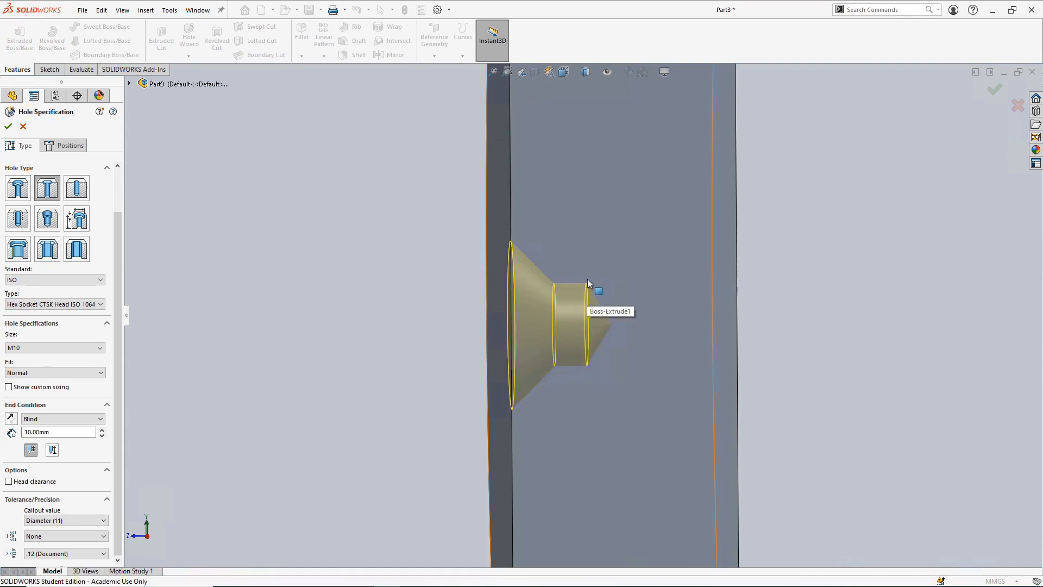
pyautogui.click(52, 450)
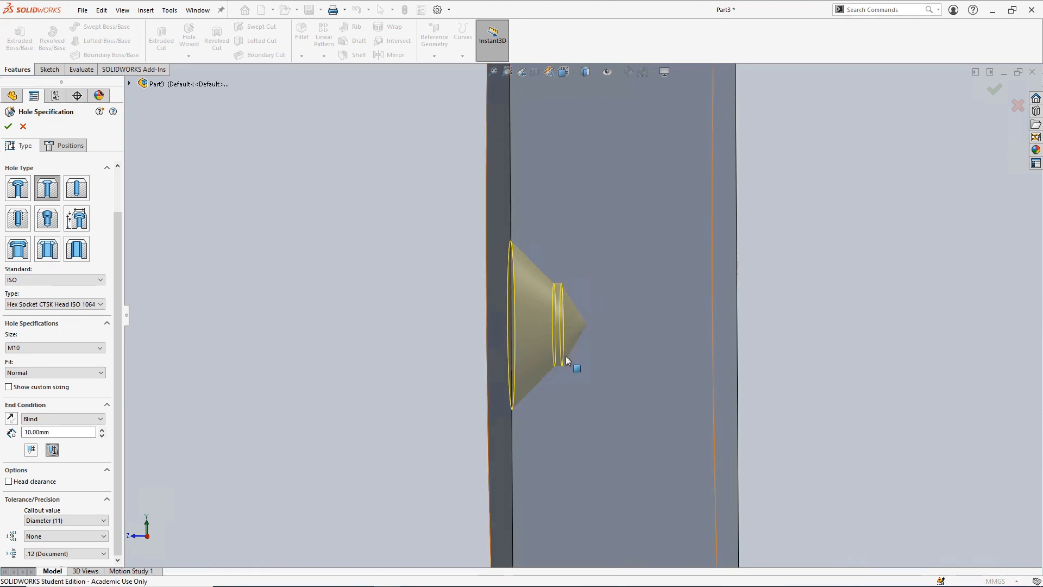
pyautogui.click(30, 449)
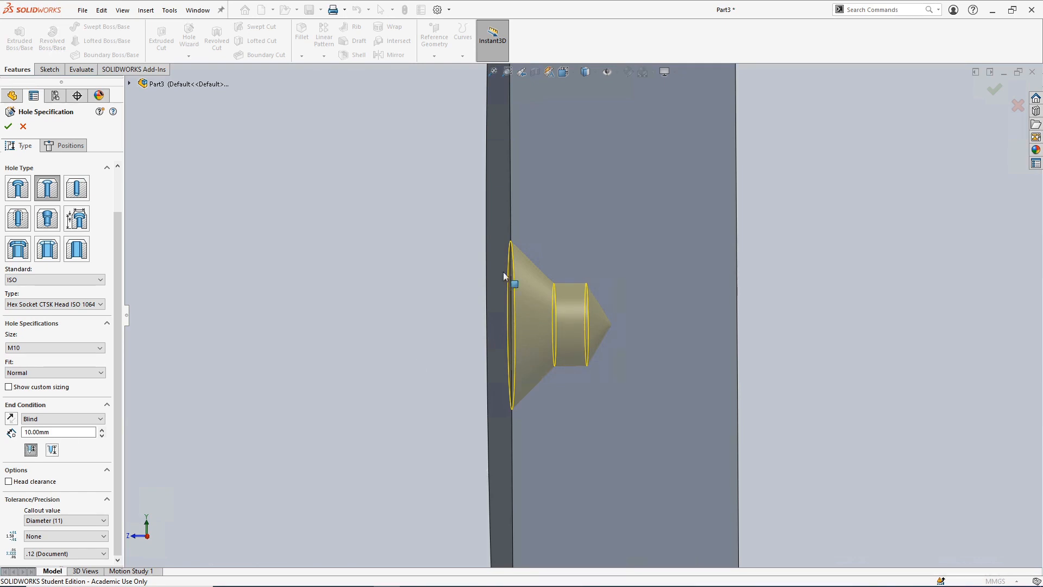
# Step: Change the countersunk hole's end condition to Through All and apply the edit
pyautogui.click(76, 419)
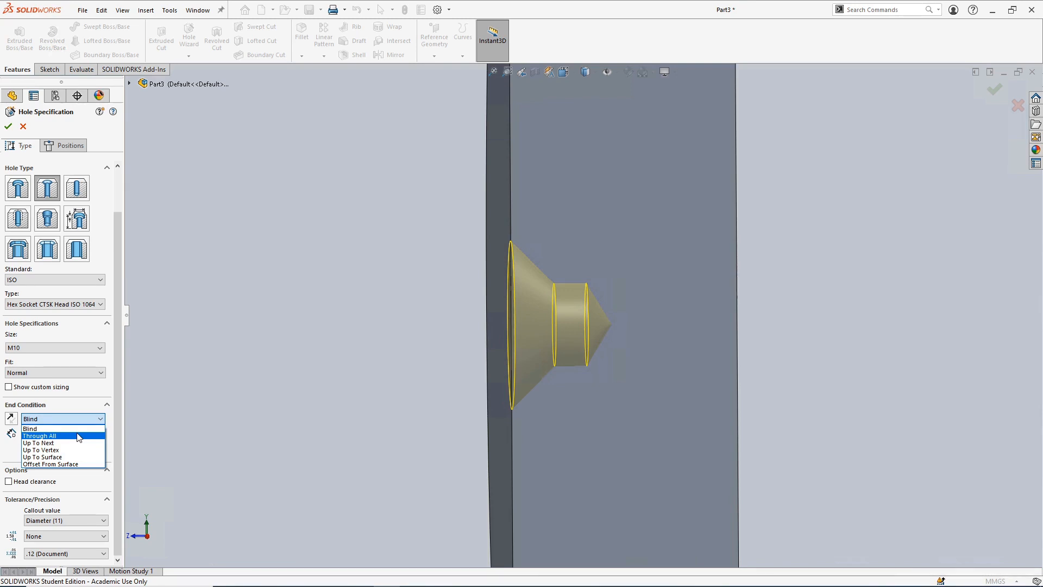
pyautogui.click(78, 435)
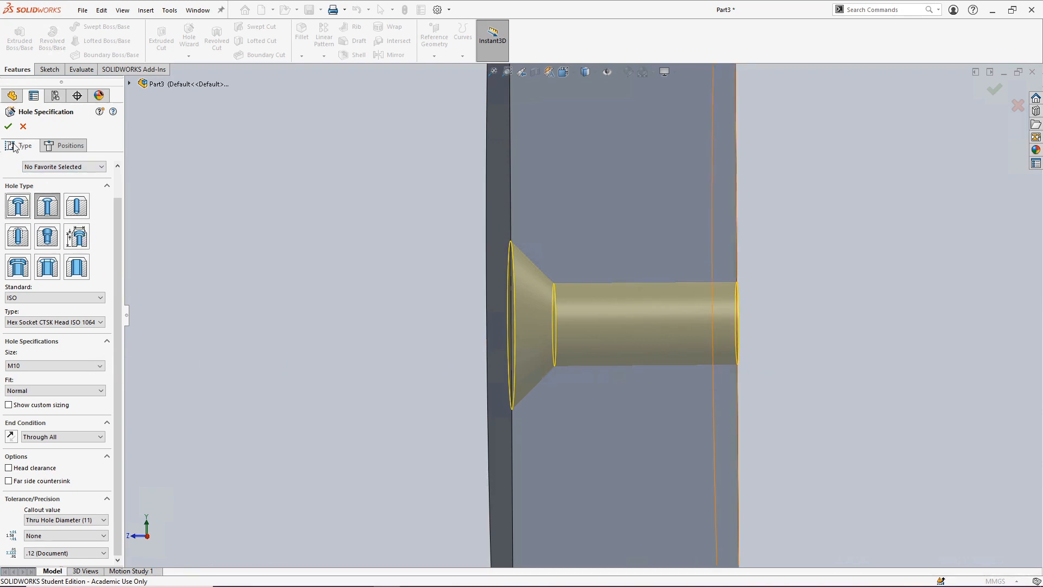
pyautogui.click(8, 126)
pyautogui.moveTo(364, 309); pyautogui.dragTo(386, 337, button='middle')
pyautogui.scroll(1, 709, 360)
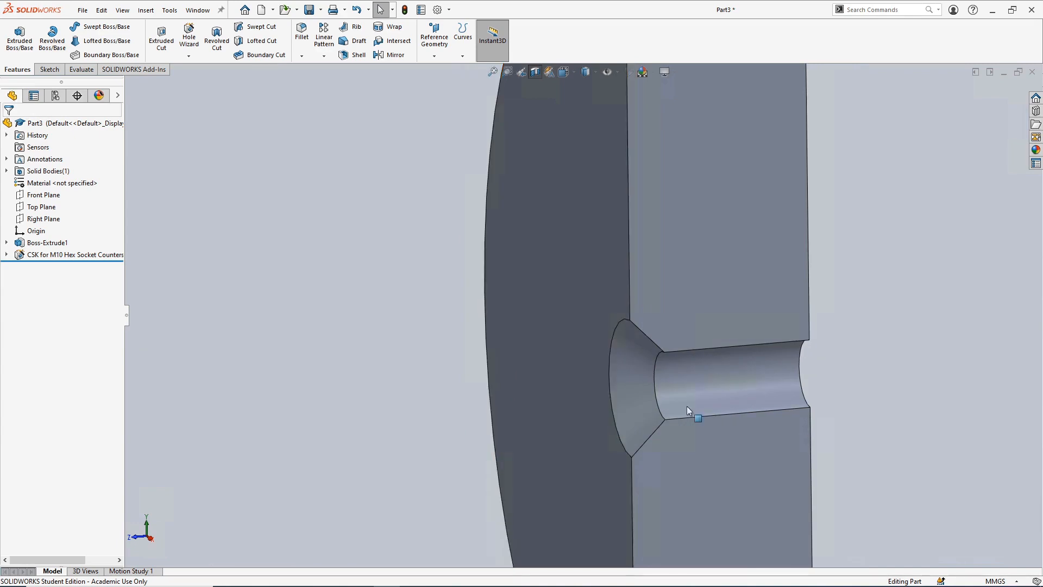
# Step: Turn off the section view and show the whole disc
pyautogui.click(533, 74)
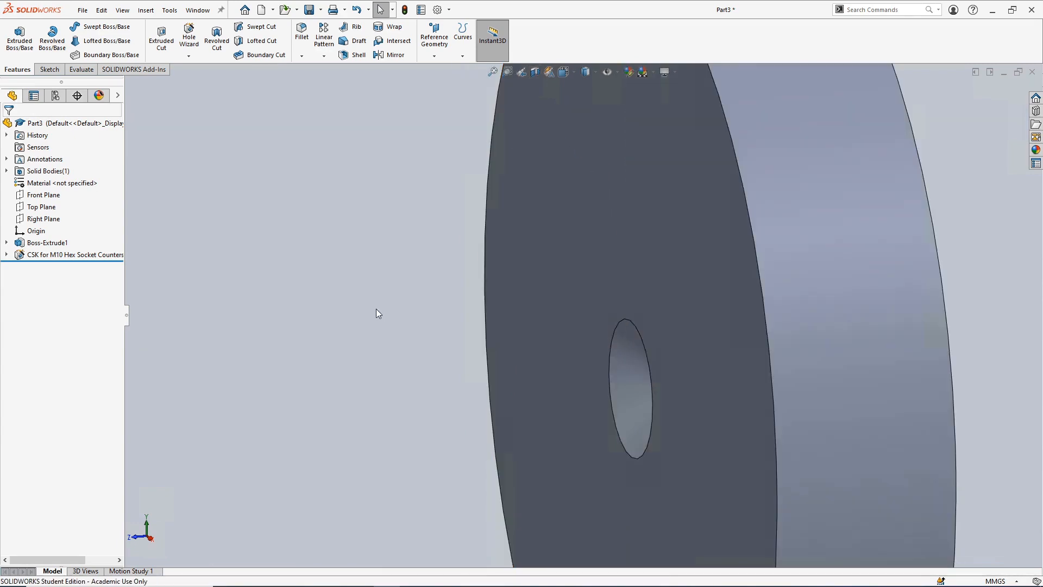
pyautogui.press('f')
pyautogui.moveTo(375, 309); pyautogui.dragTo(435, 316, button='middle')
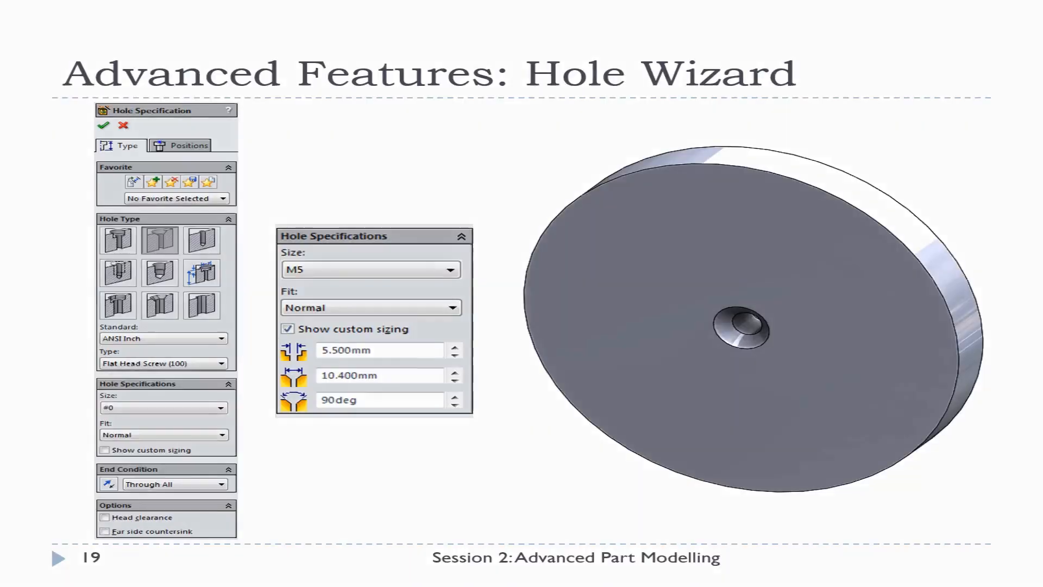
pyautogui.press('Right')
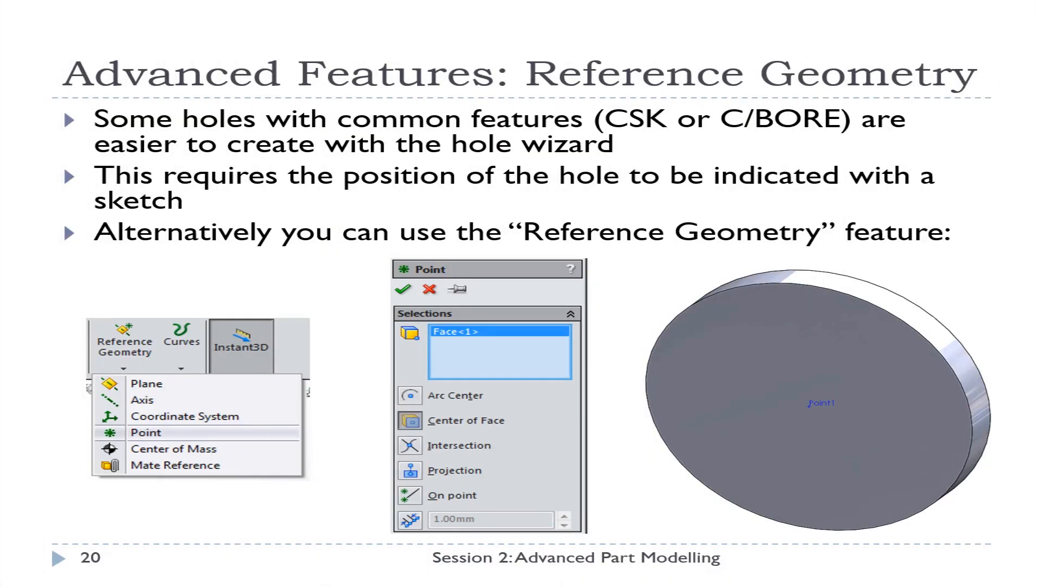
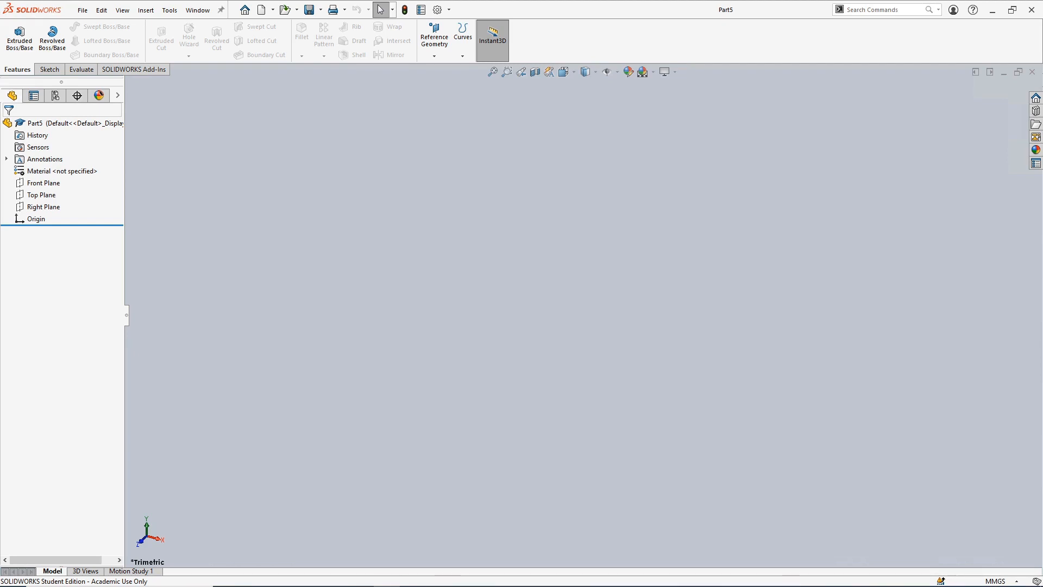
# Step: Sketch a circle with a radius of about 79 mm on the Front Plane, centred on the origin
pyautogui.click(46, 184)
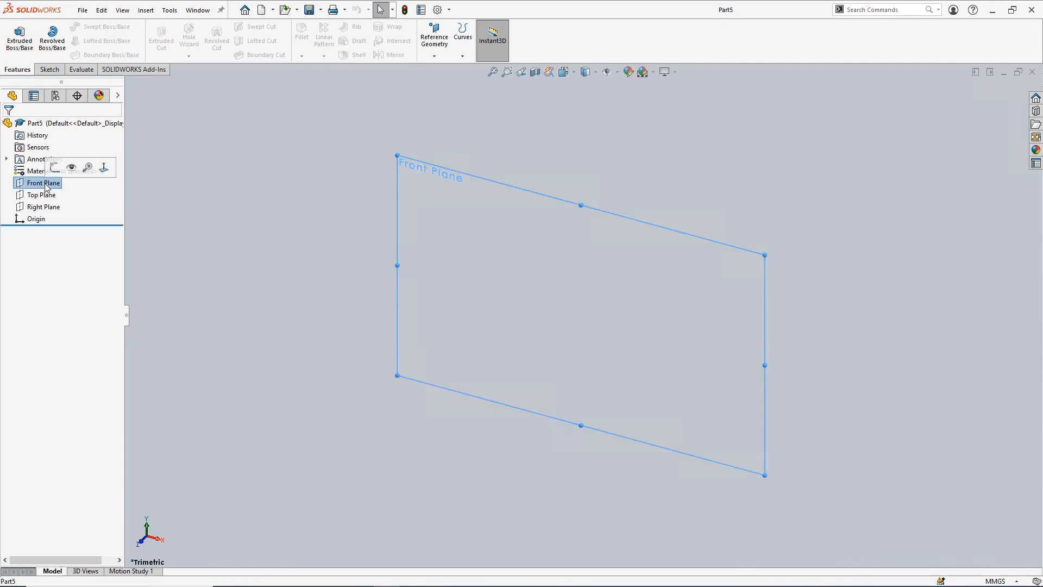
pyautogui.click(50, 69)
pyautogui.click(16, 34)
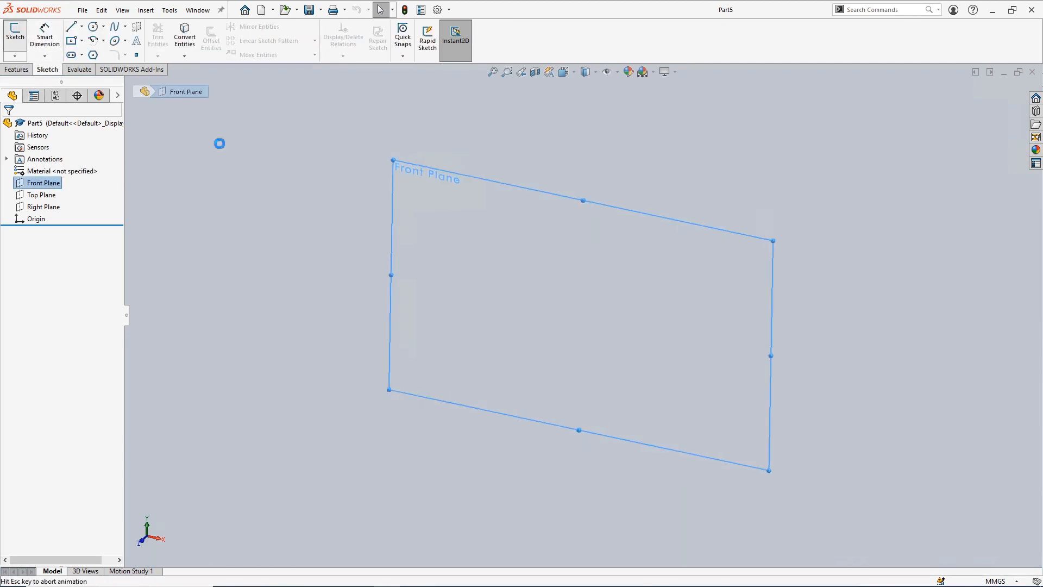
pyautogui.press('c')
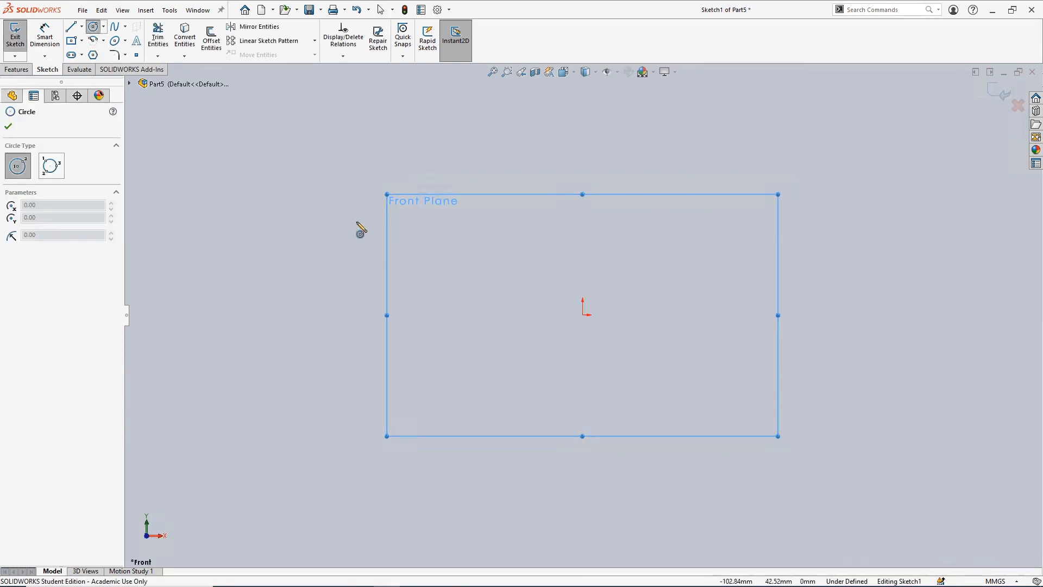
pyautogui.click(583, 314)
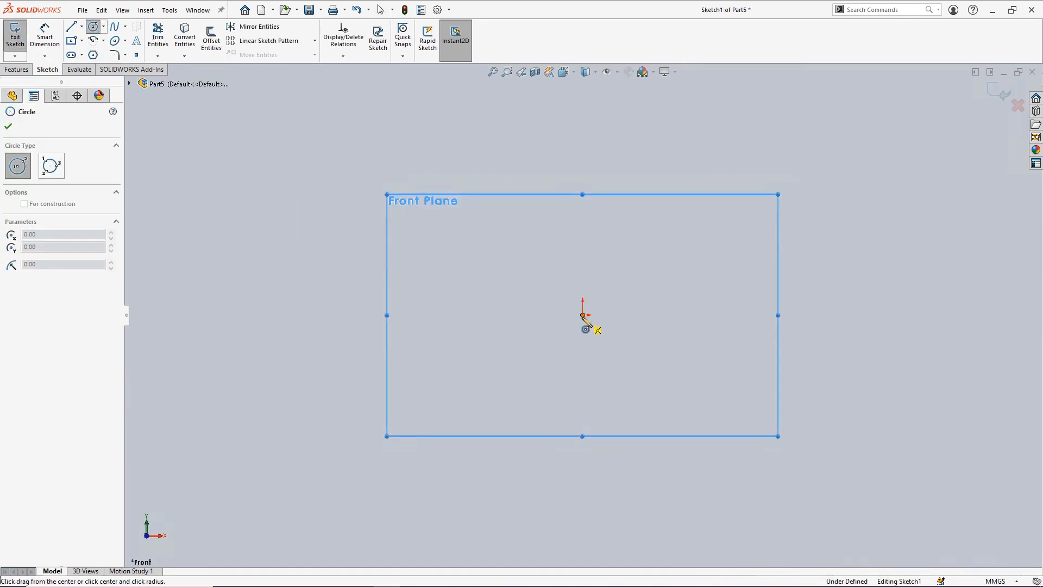
pyautogui.click(452, 210)
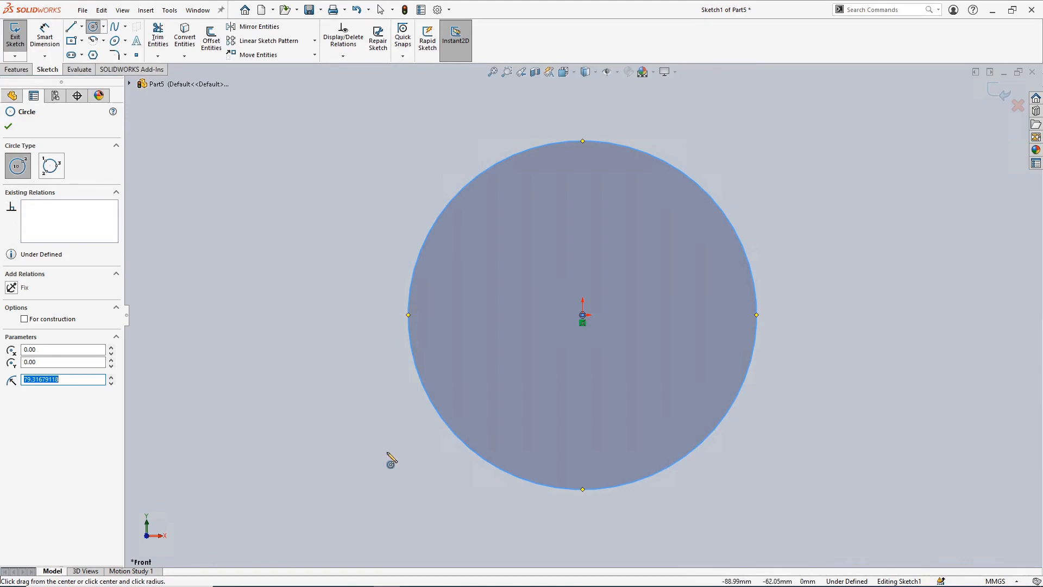
# Step: Dimension the circle's diameter as 100 mm
pyautogui.rightClick(385, 449)
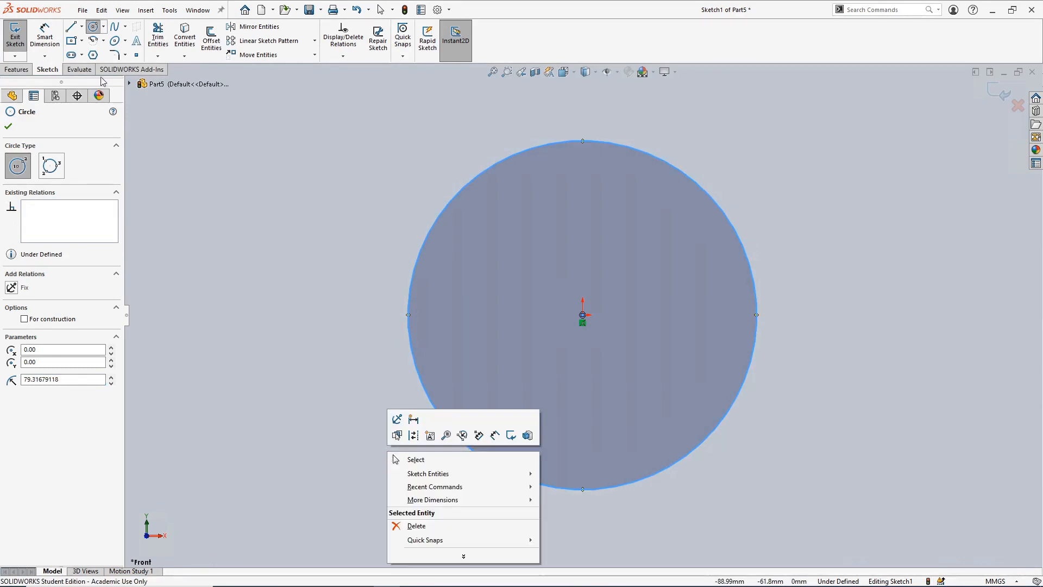
pyautogui.click(45, 39)
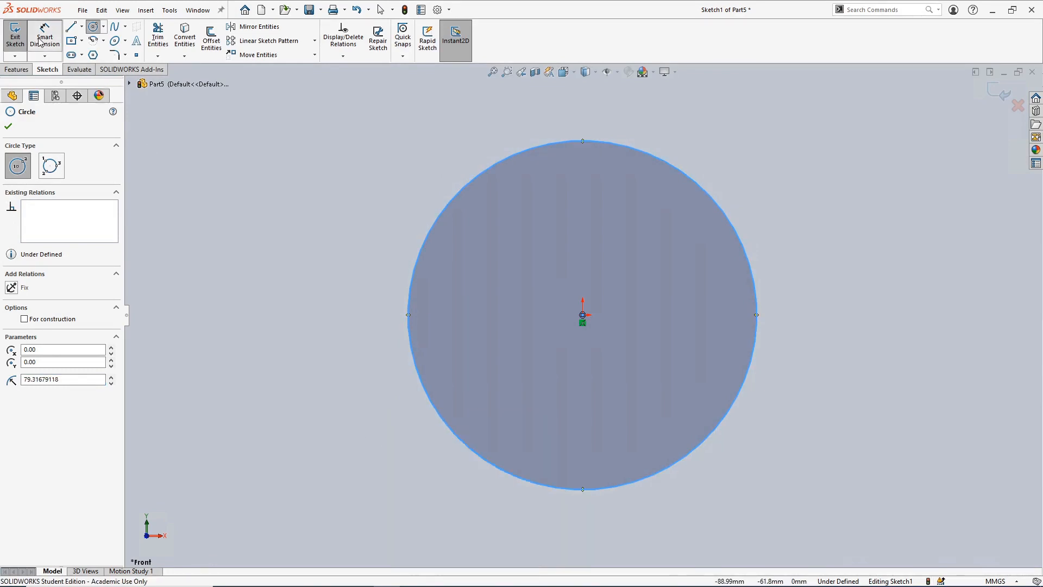
pyautogui.click(476, 451)
pyautogui.click(519, 528)
pyautogui.write('100')
pyautogui.press('Return')
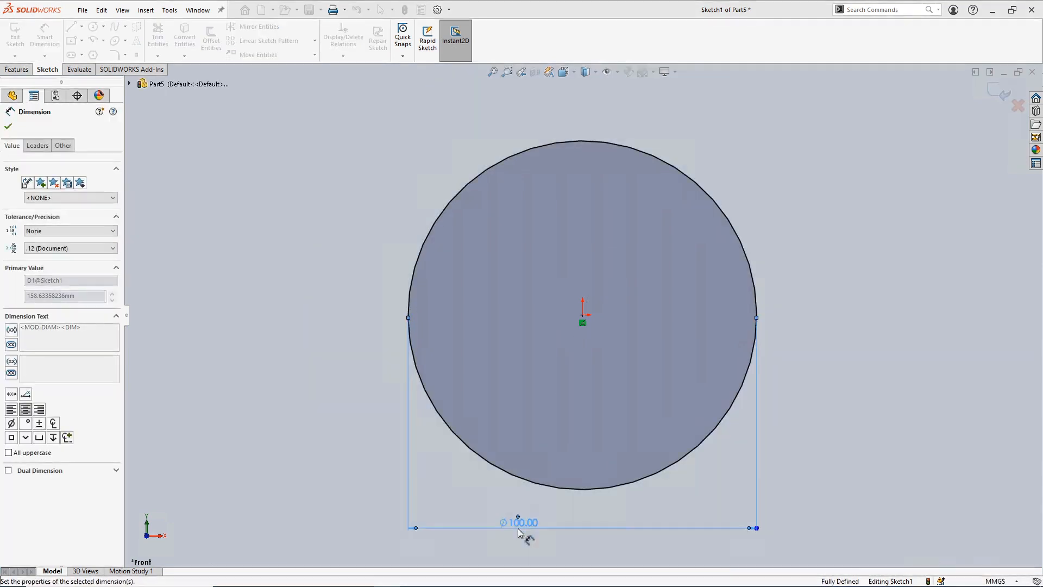
# Step: Extrude the 100 mm circle into a solid disc
pyautogui.click(17, 69)
pyautogui.click(19, 37)
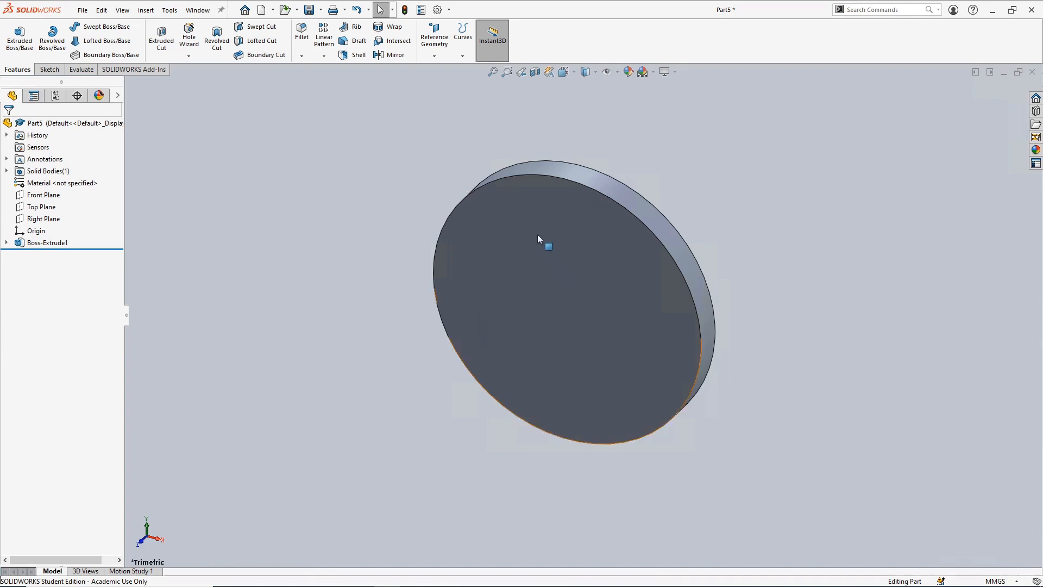
# Step: Start a Hole Wizard feature on the disc's front face as a plain ISO hole of the Drill sizes type
pyautogui.click(521, 282)
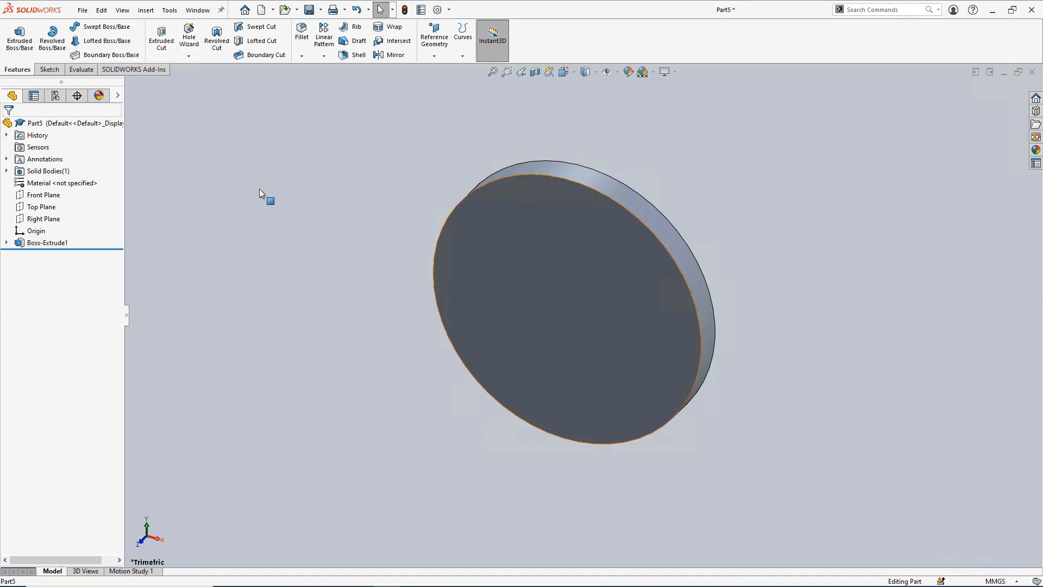
pyautogui.click(41, 70)
pyautogui.click(15, 70)
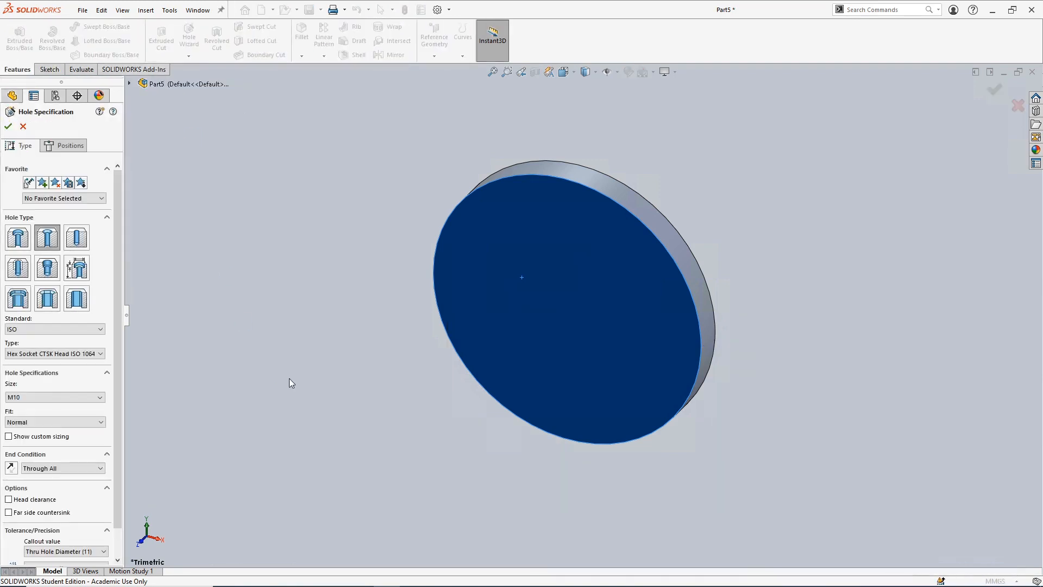
pyautogui.click(80, 245)
pyautogui.click(76, 354)
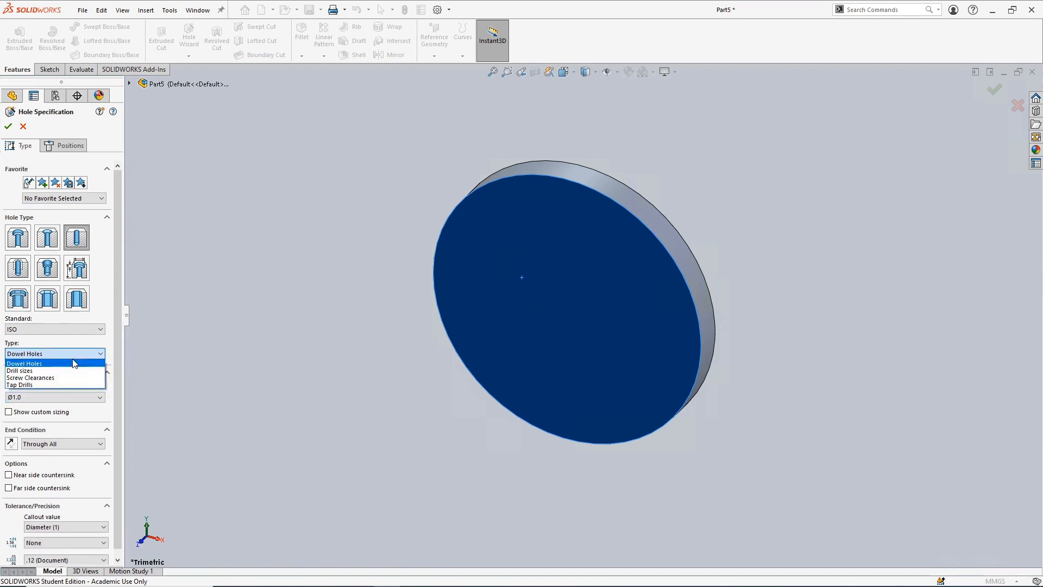
pyautogui.click(70, 371)
# Step: Set the drilled hole's size to Ø10.0
pyautogui.click(65, 396)
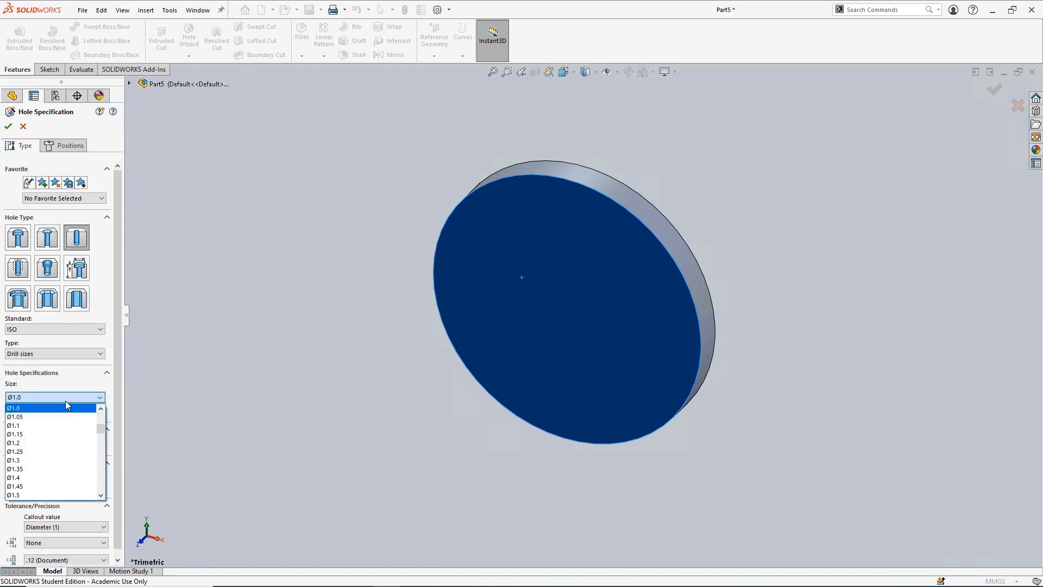
pyautogui.scroll(-6, 103, 448)
pyautogui.moveTo(104, 444); pyautogui.dragTo(103, 467)
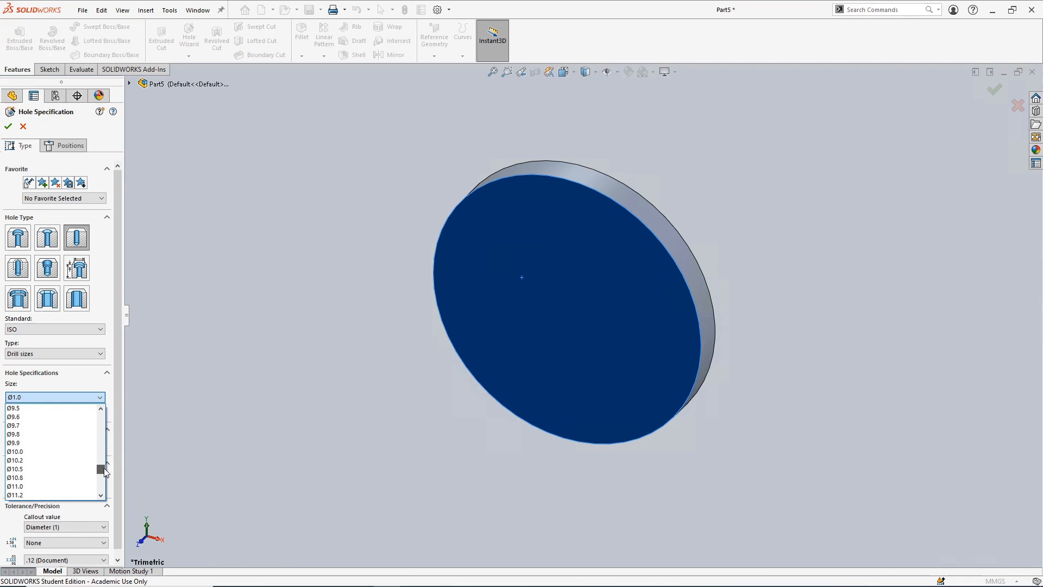
pyautogui.click(44, 451)
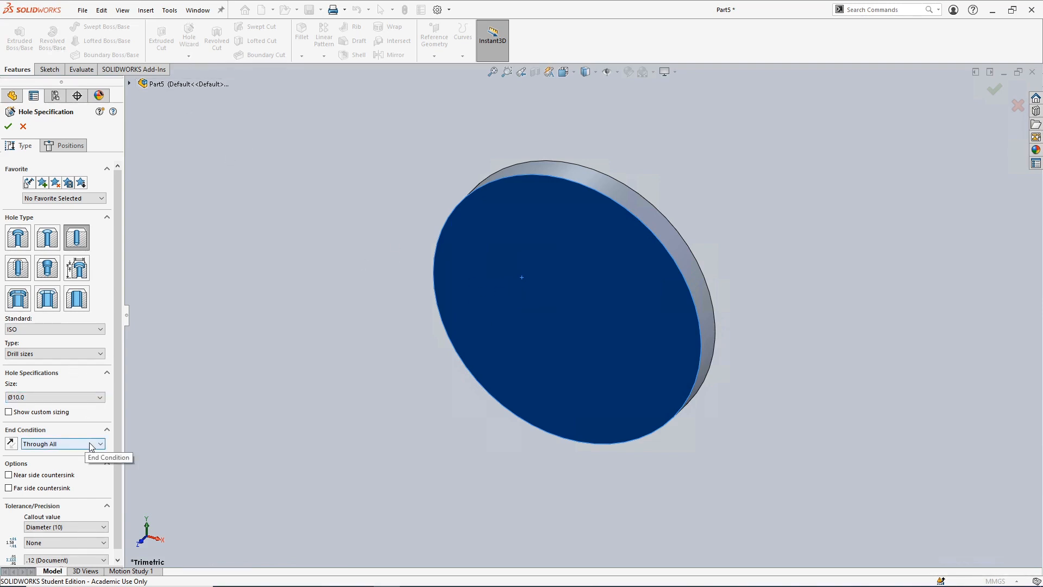
# Step: Position the Ø10.0 through-all hole at the disc's centre on the origin and finish the Hole Wizard feature
pyautogui.click(65, 145)
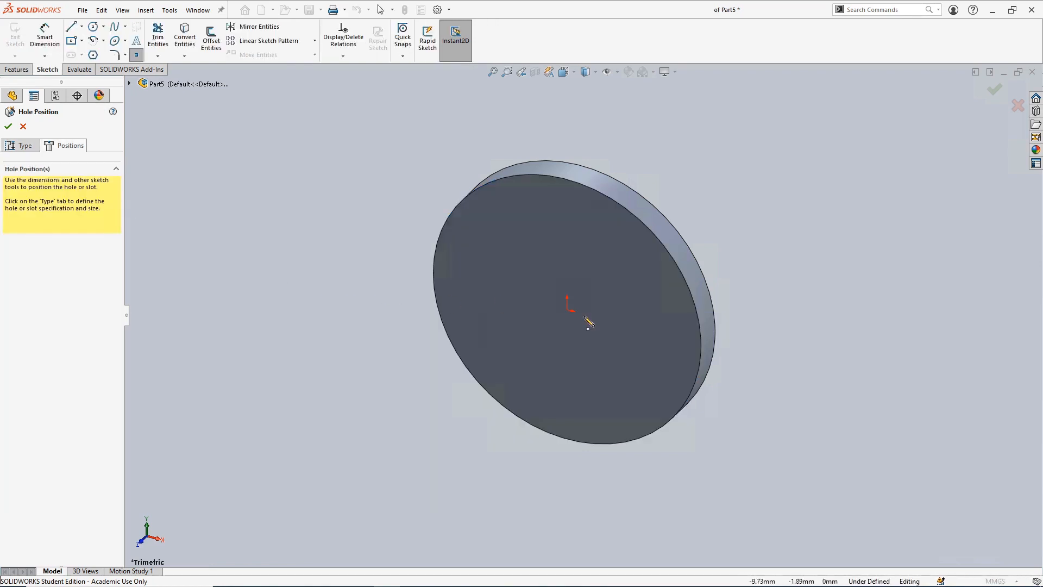
pyautogui.click(567, 309)
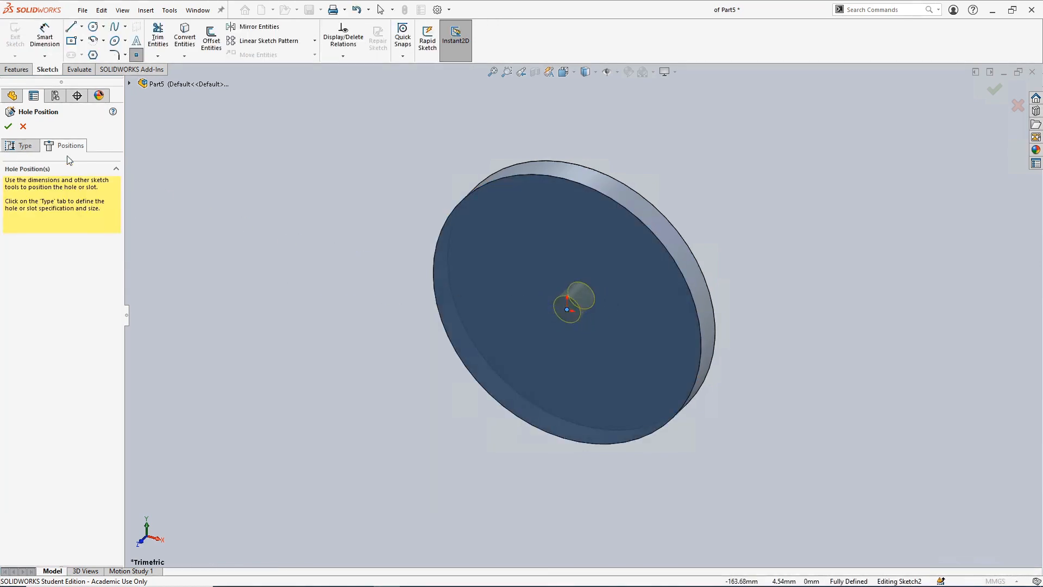
pyautogui.click(21, 148)
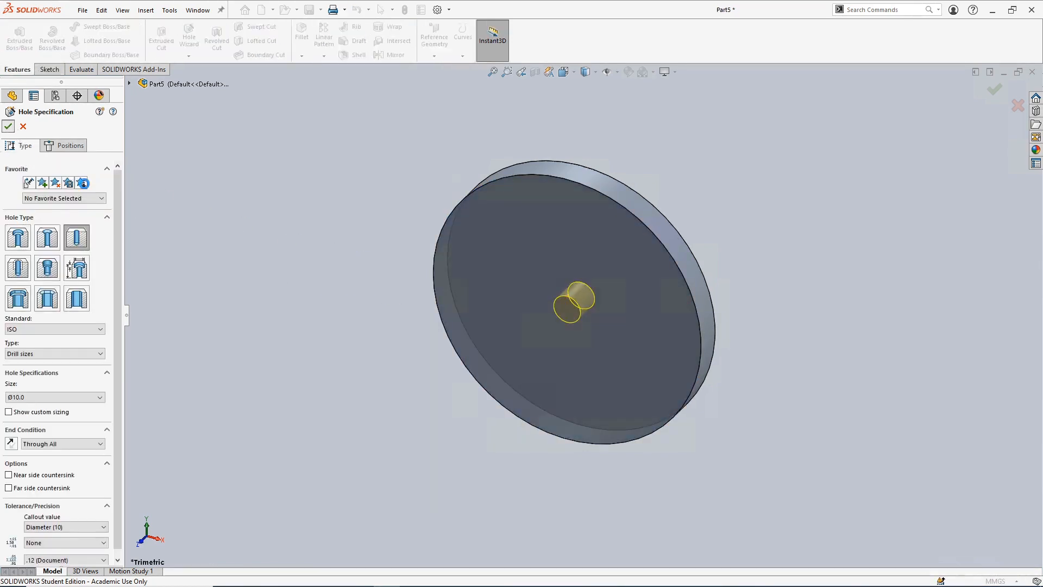
pyautogui.click(8, 126)
pyautogui.moveTo(332, 351)
pyautogui.mouseDown(button='middle')
pyautogui.moveTo(374, 279)
pyautogui.moveTo(354, 293)
pyautogui.moveTo(317, 363)
pyautogui.moveTo(328, 340)
pyautogui.moveTo(337, 373)
pyautogui.moveTo(351, 355)
pyautogui.moveTo(318, 364)
pyautogui.mouseUp(button='middle')
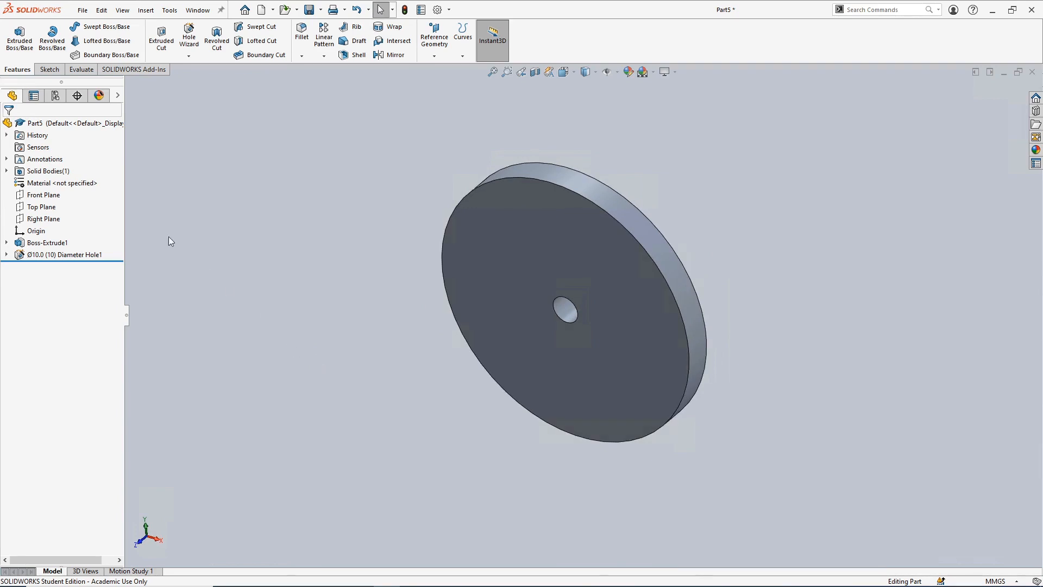
# Step: Open the material library for editing the part's material and collapse its Steel category
pyautogui.rightClick(76, 185)
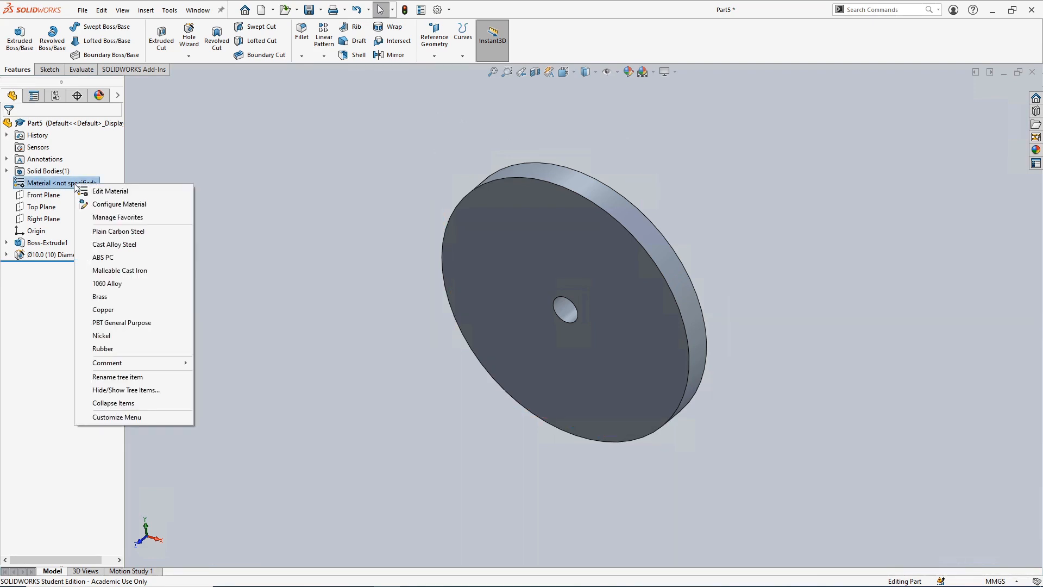
pyautogui.click(155, 193)
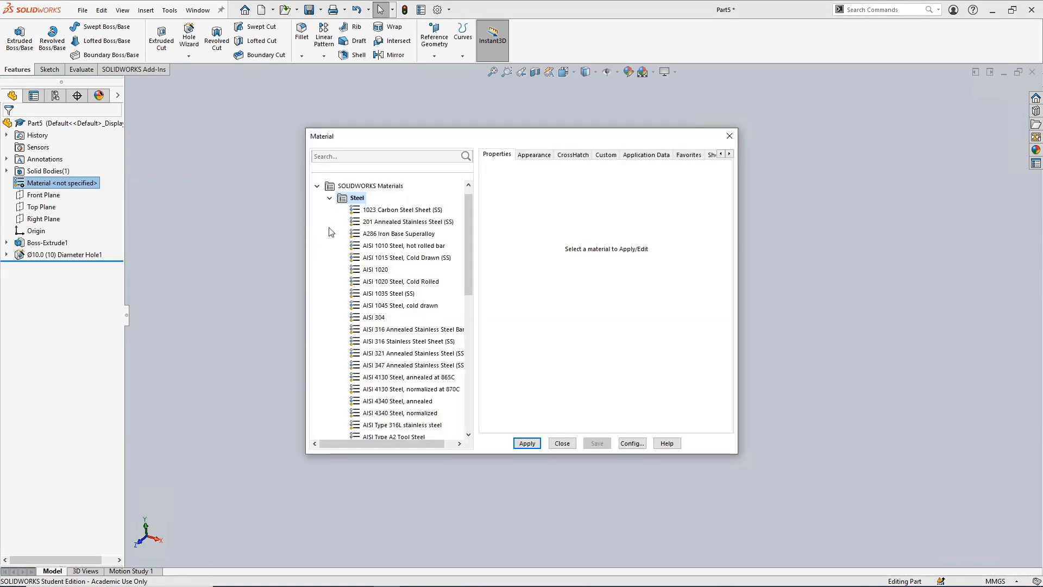
pyautogui.moveTo(471, 224)
pyautogui.mouseDown()
pyautogui.moveTo(474, 365)
pyautogui.moveTo(474, 242)
pyautogui.mouseUp()
pyautogui.click(329, 209)
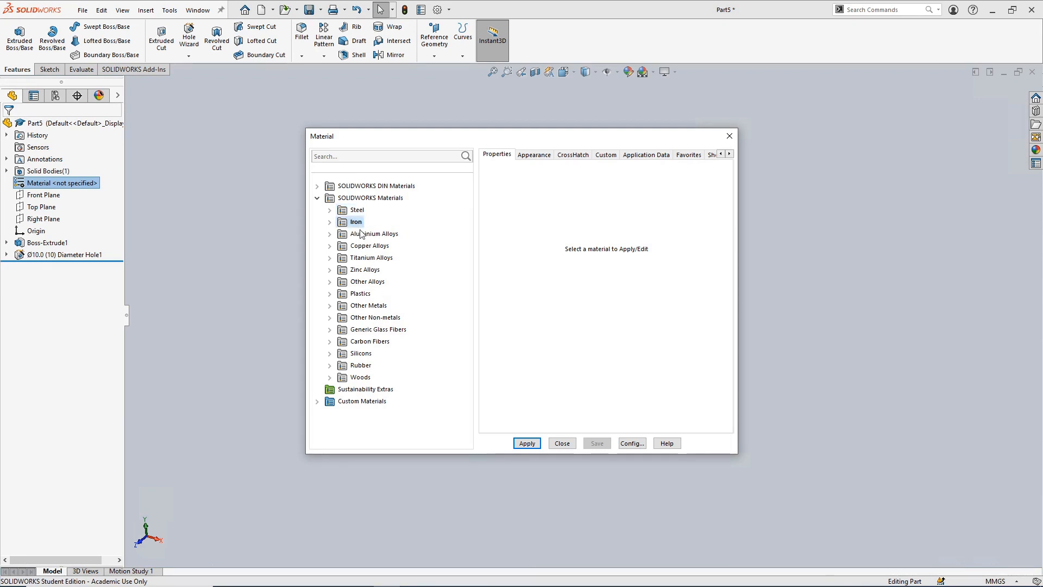
# Step: Browse the Aluminium Alloys category of the material library and collapse it again
pyautogui.click(330, 235)
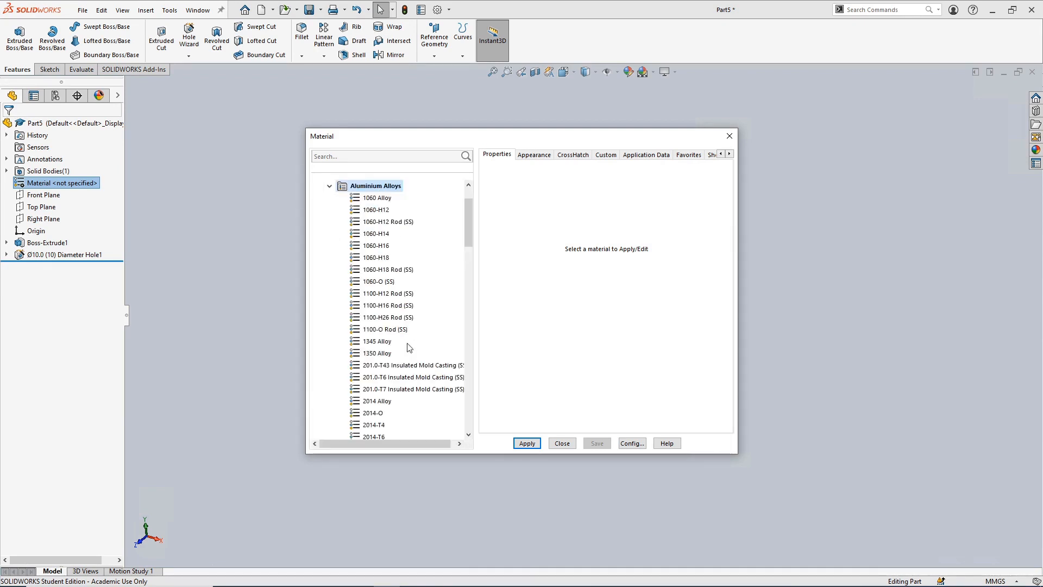
pyautogui.scroll(-12, 384, 306)
pyautogui.scroll(15, 385, 305)
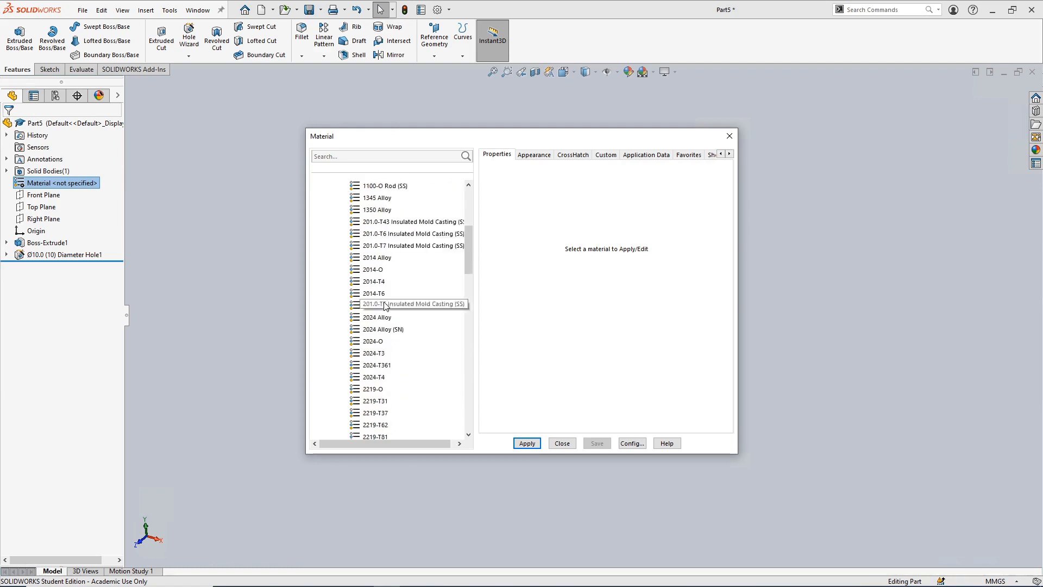
pyautogui.click(330, 233)
# Step: Select Alloy Steel in the Steel category and review its material properties
pyautogui.click(330, 211)
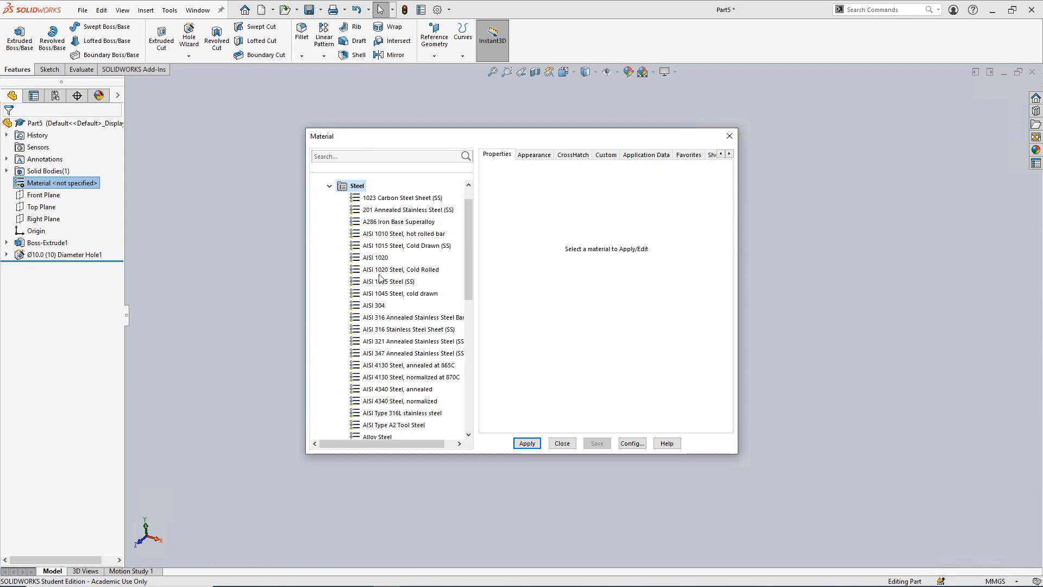
pyautogui.scroll(-1, 398, 299)
pyautogui.click(388, 401)
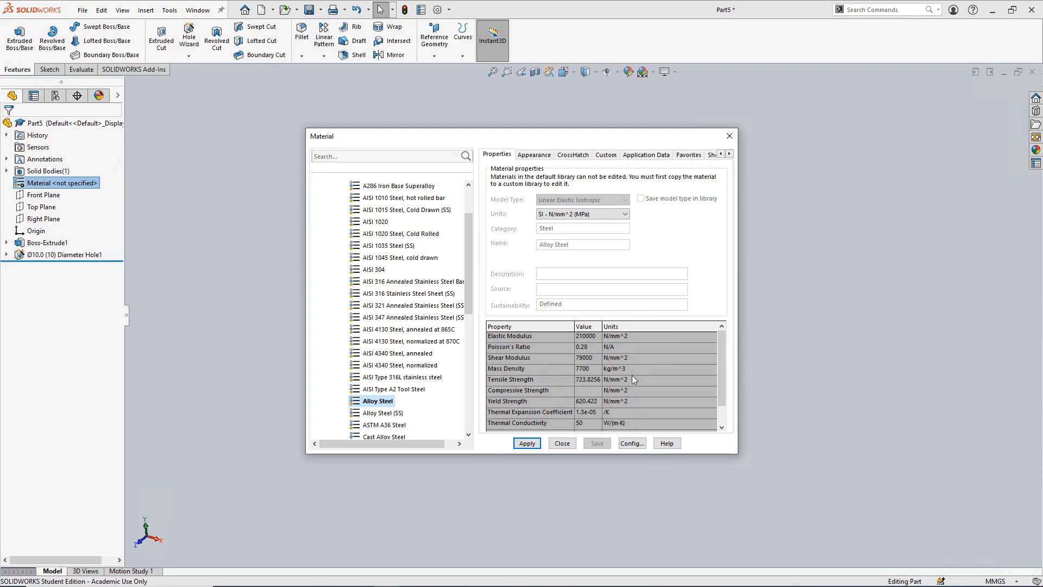
pyautogui.moveTo(719, 353)
pyautogui.mouseDown()
pyautogui.moveTo(720, 372)
pyautogui.moveTo(718, 338)
pyautogui.mouseUp()
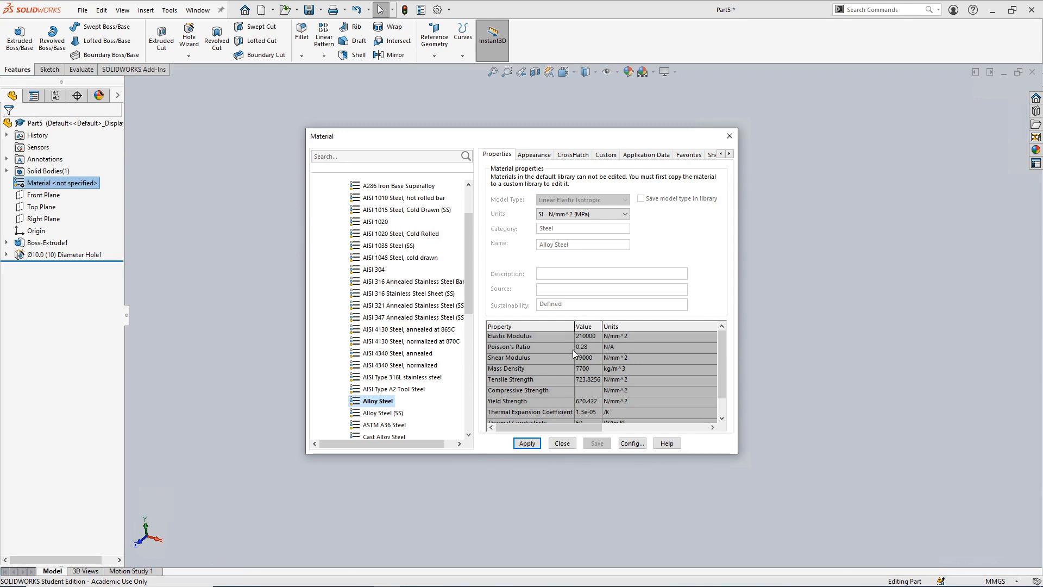
pyautogui.scroll(-1, 716, 369)
pyautogui.scroll(1, 725, 382)
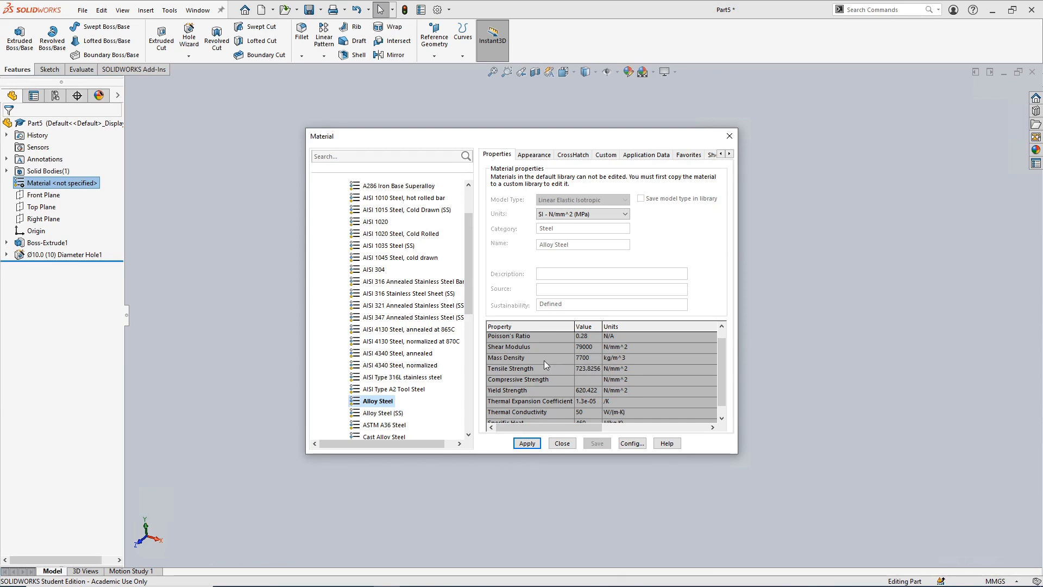
pyautogui.scroll(1, 722, 359)
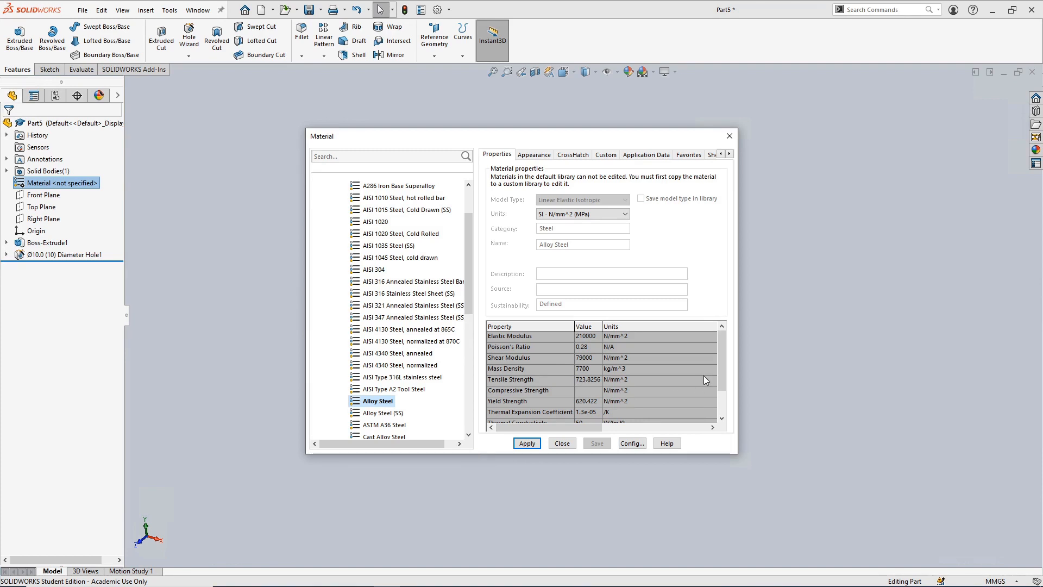
# Step: Apply Alloy Steel to the disc and close the material library
pyautogui.moveTo(551, 140); pyautogui.dragTo(259, 130)
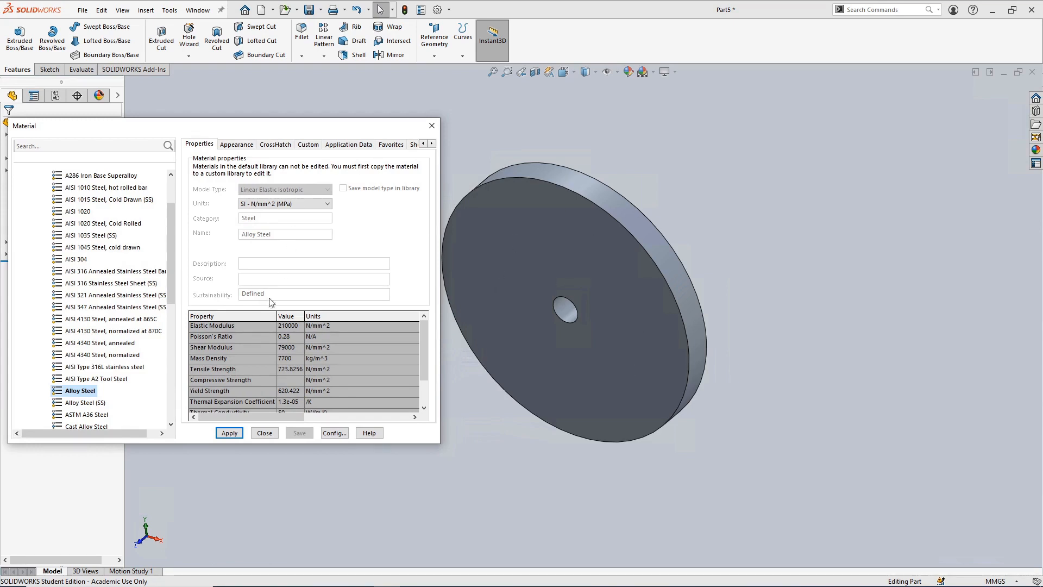
pyautogui.click(229, 433)
pyautogui.click(224, 434)
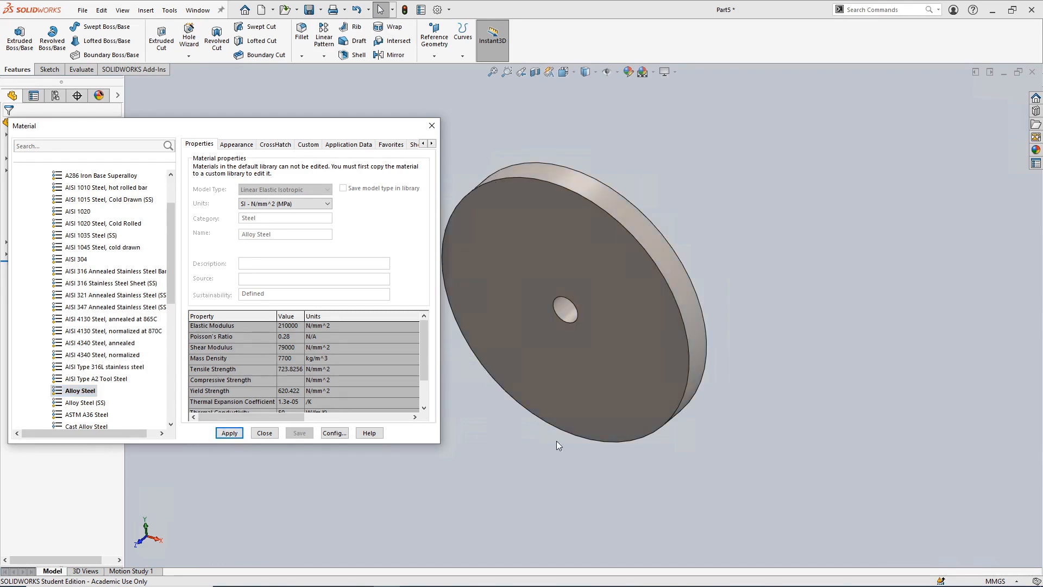
pyautogui.click(264, 433)
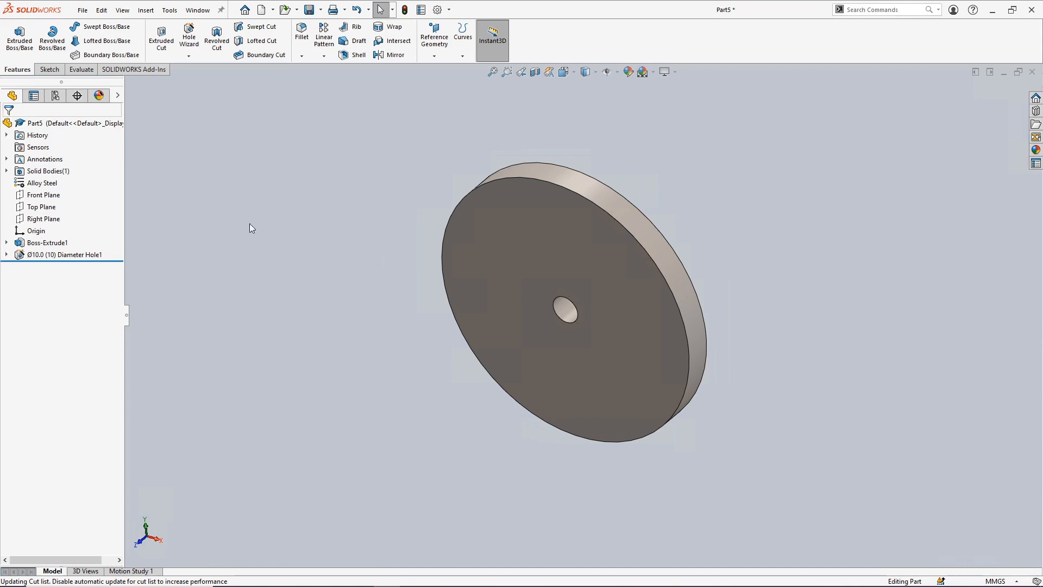
# Step: Evaluate the Mass Properties of the disc and place the report beside the model
pyautogui.click(85, 73)
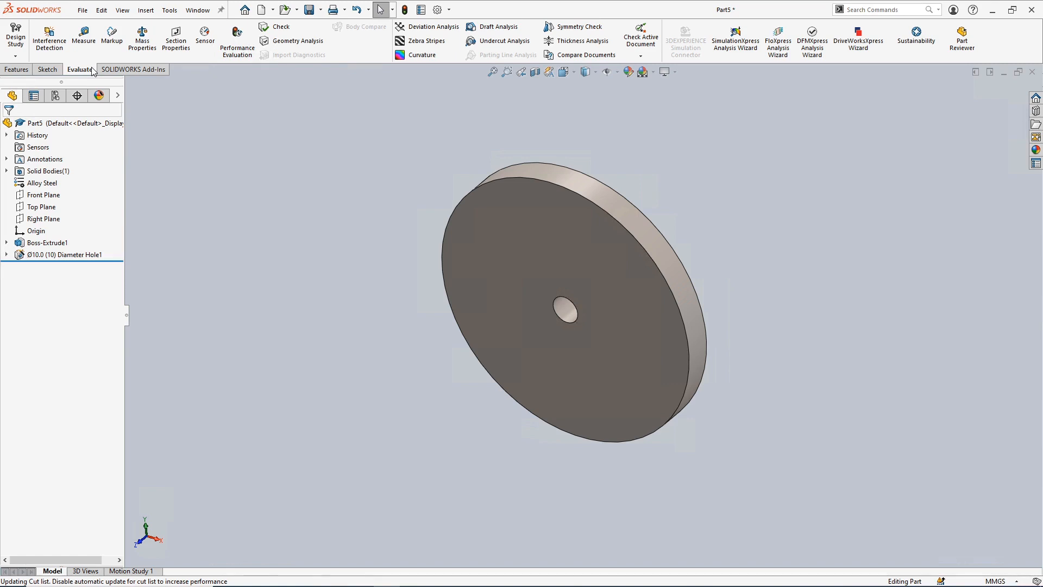
pyautogui.click(142, 38)
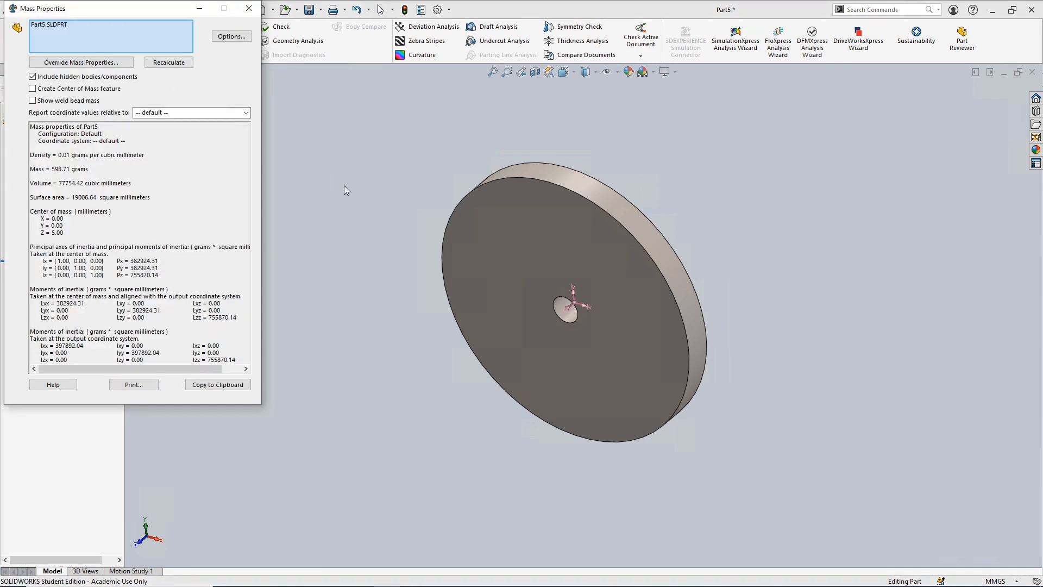
pyautogui.moveTo(100, 14); pyautogui.dragTo(250, 106)
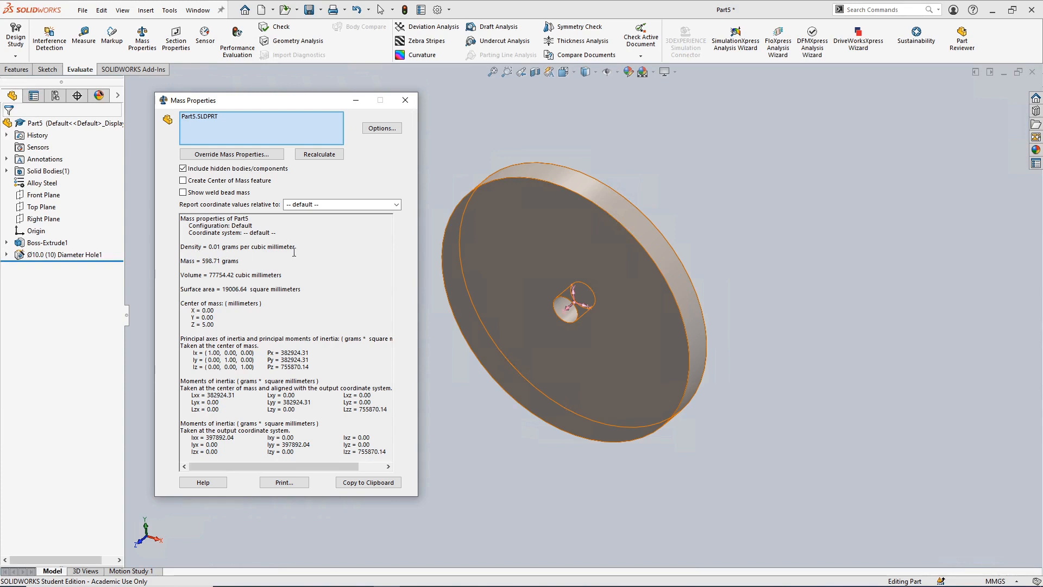
# Step: Set custom mass property units of kilograms and meters^3 with 3 decimal places
pyautogui.click(383, 132)
pyautogui.click(258, 211)
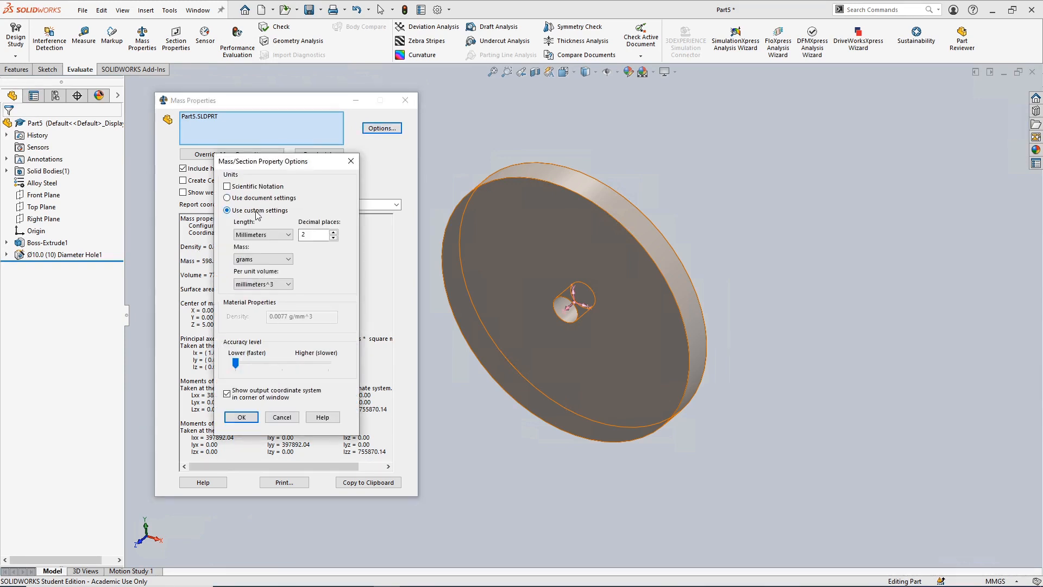
pyautogui.click(273, 259)
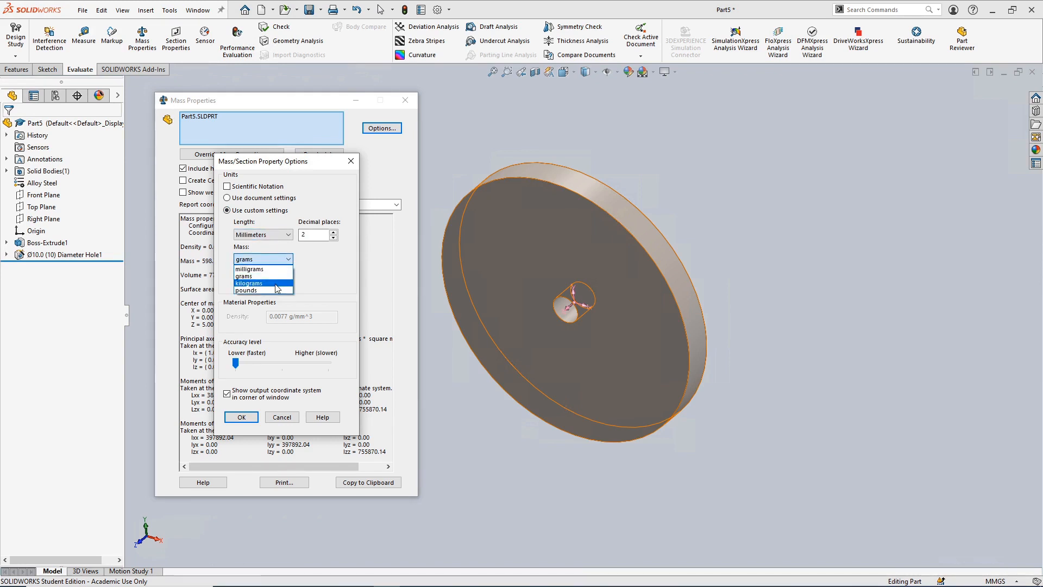
pyautogui.click(276, 284)
pyautogui.click(278, 284)
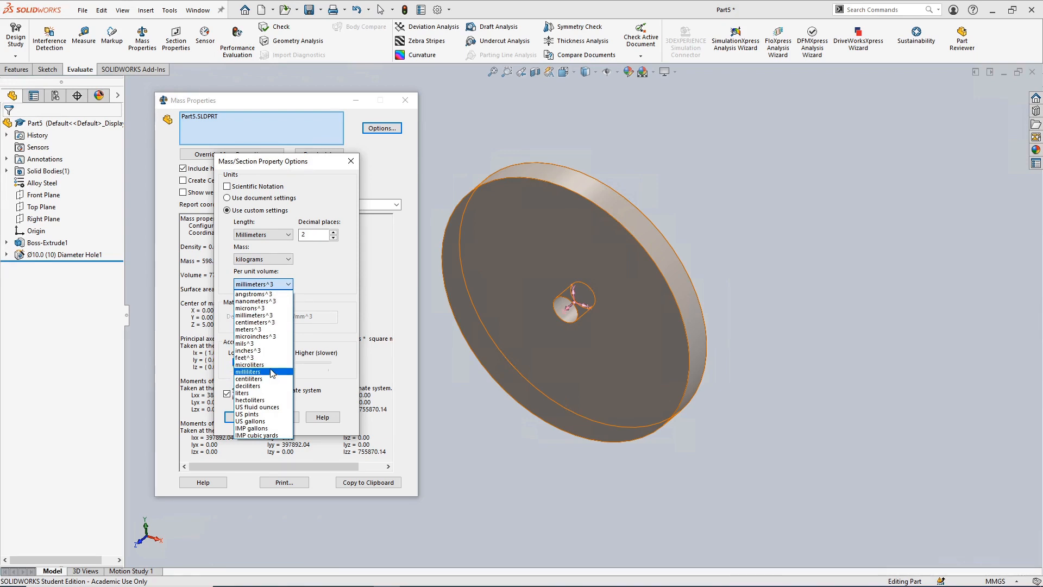
pyautogui.click(272, 330)
pyautogui.doubleClick(309, 234)
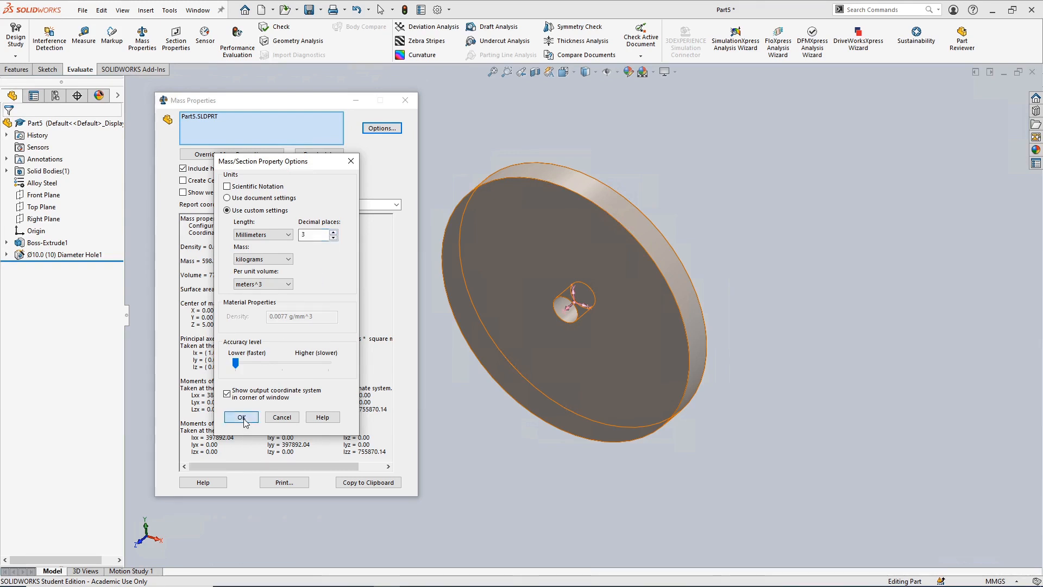
pyautogui.click(242, 417)
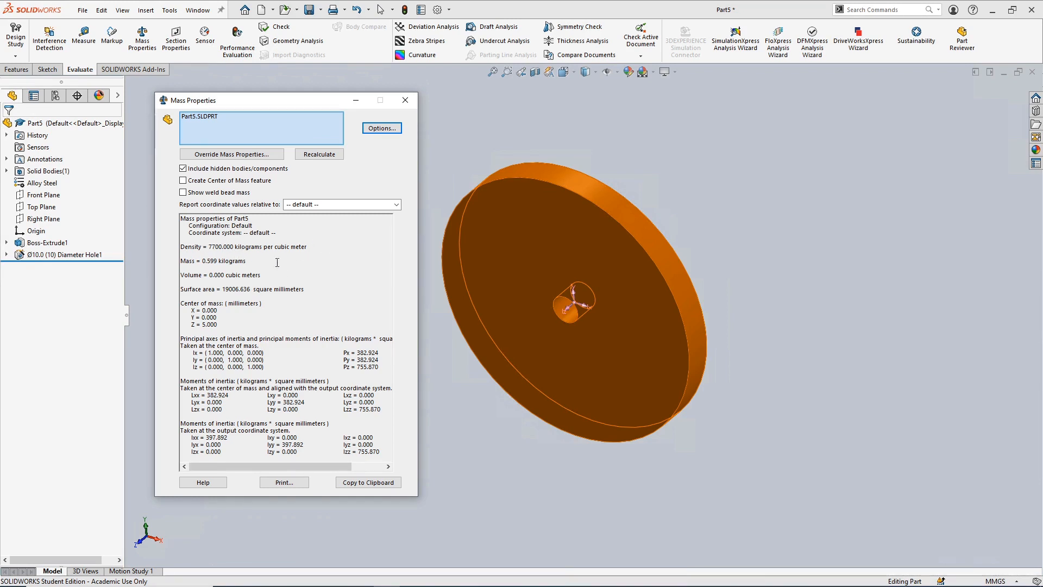
# Step: Check the custom unit options of the mass properties and the document's unit system
pyautogui.click(395, 128)
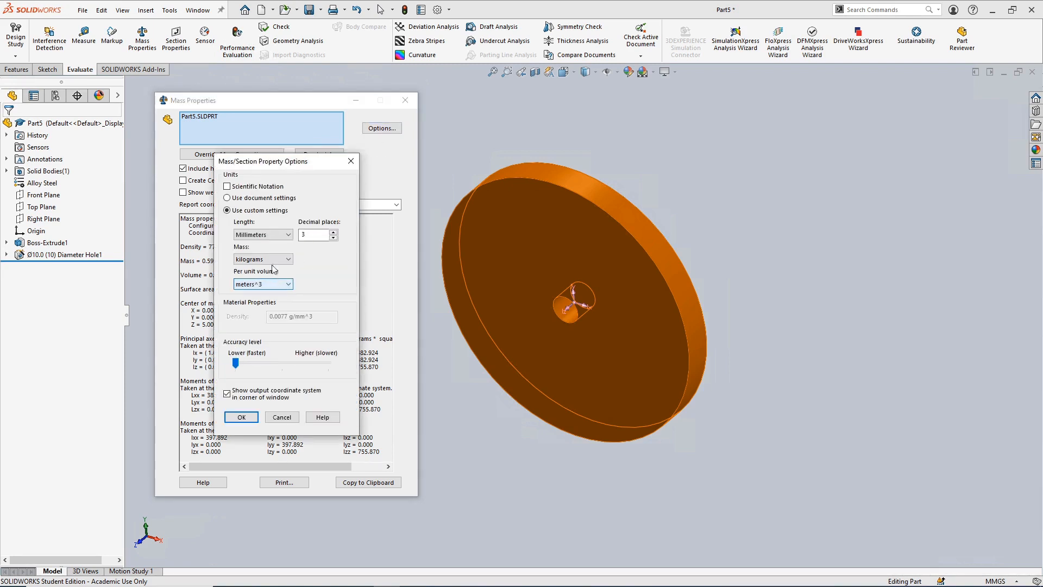
pyautogui.click(242, 420)
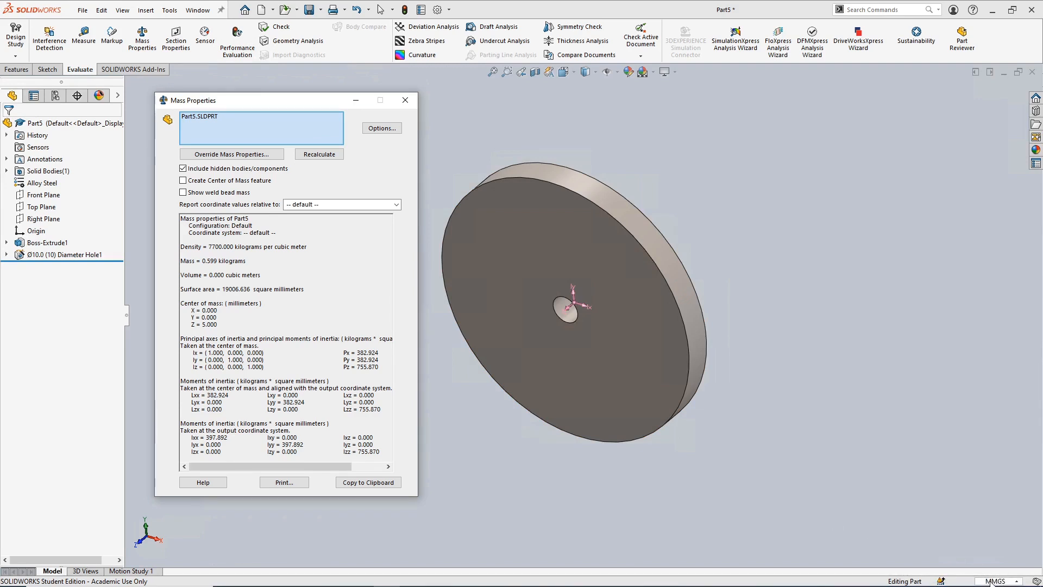
pyautogui.moveTo(1011, 585)
pyautogui.click(881, 430)
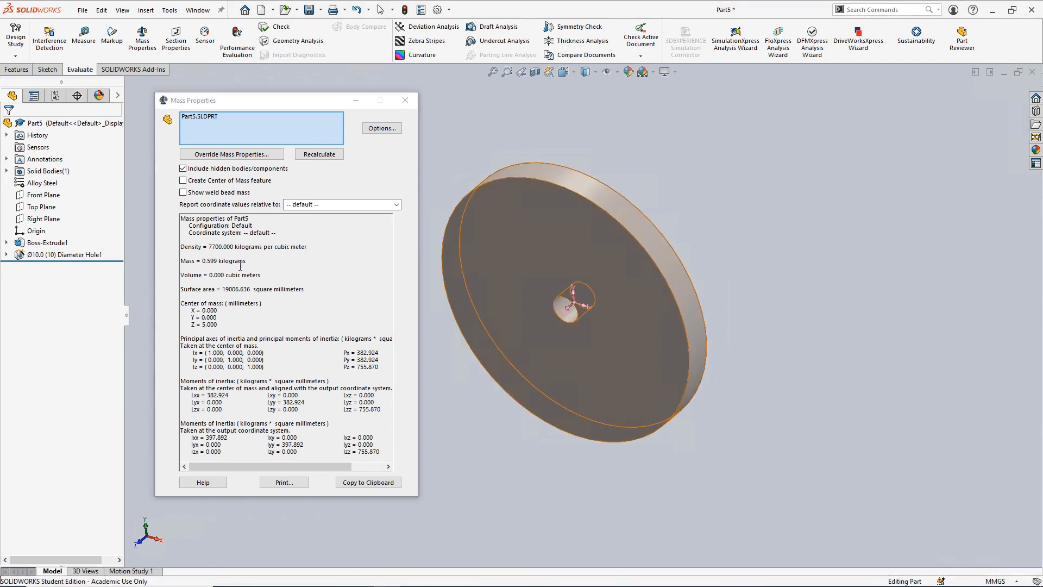
# Step: Return the mass property units to the document settings
pyautogui.click(381, 129)
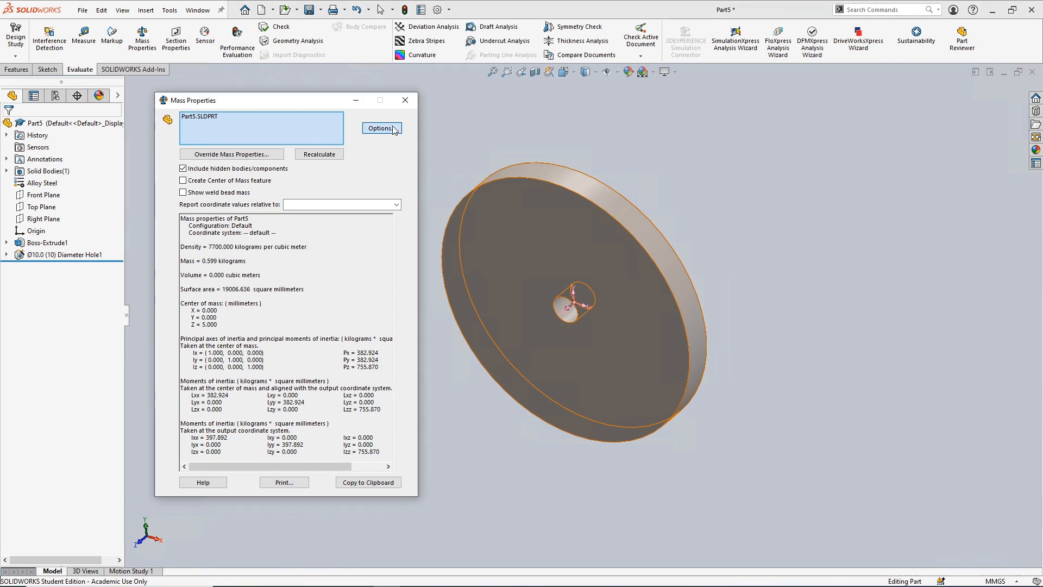
pyautogui.click(394, 130)
pyautogui.click(259, 199)
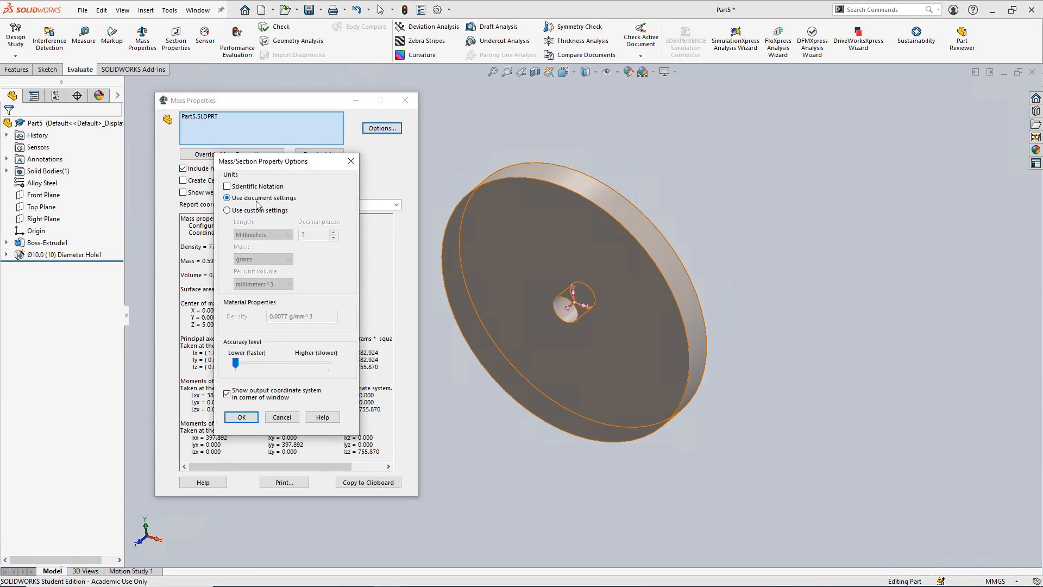
pyautogui.click(242, 419)
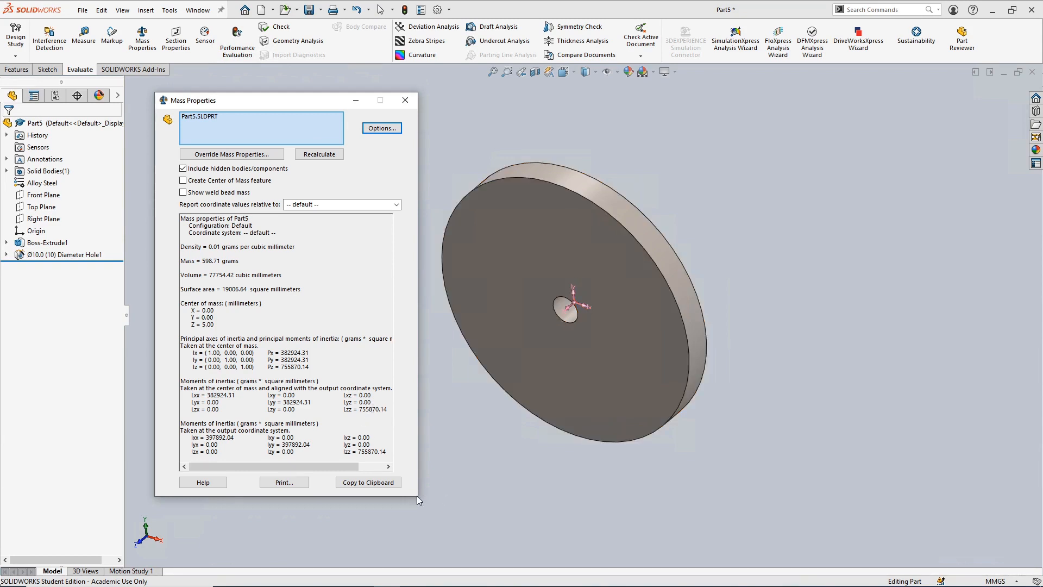
# Step: Enlarge the Mass Properties report, examine the Lzz moment of inertia at the center of mass, and close the report
pyautogui.moveTo(418, 496); pyautogui.dragTo(479, 538)
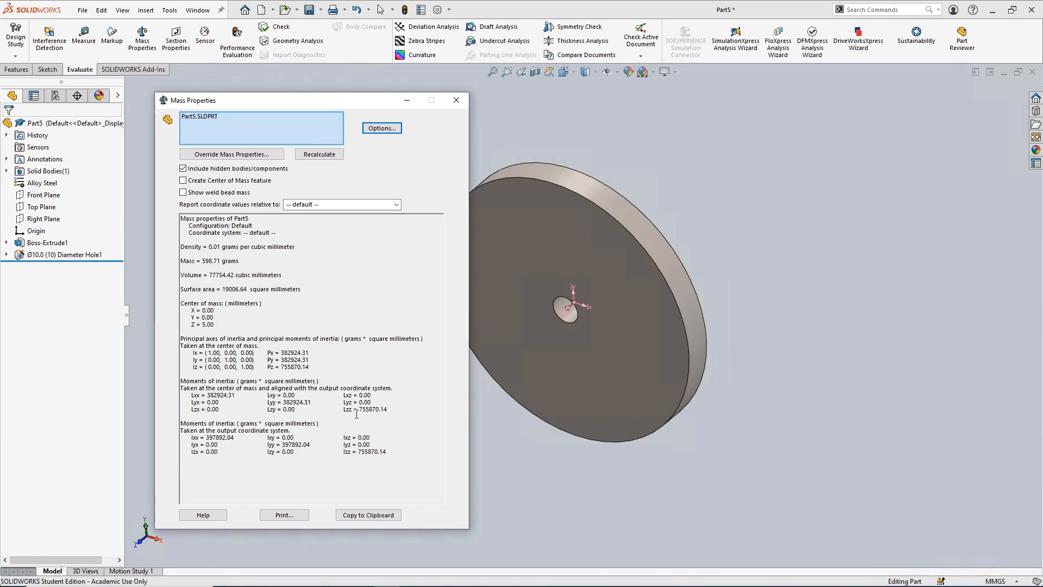
pyautogui.moveTo(360, 409); pyautogui.dragTo(369, 409)
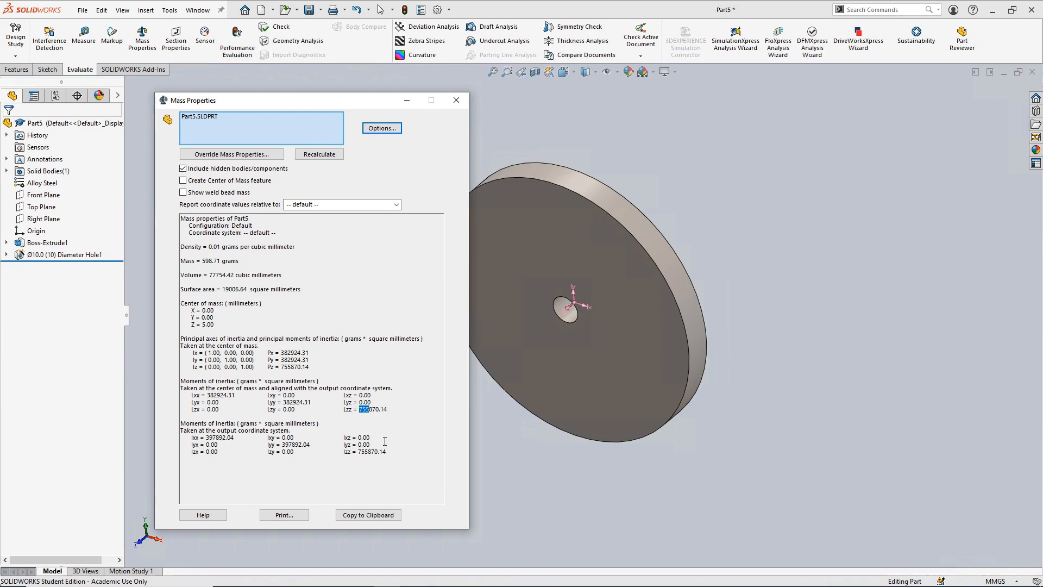
pyautogui.click(376, 409)
pyautogui.click(456, 101)
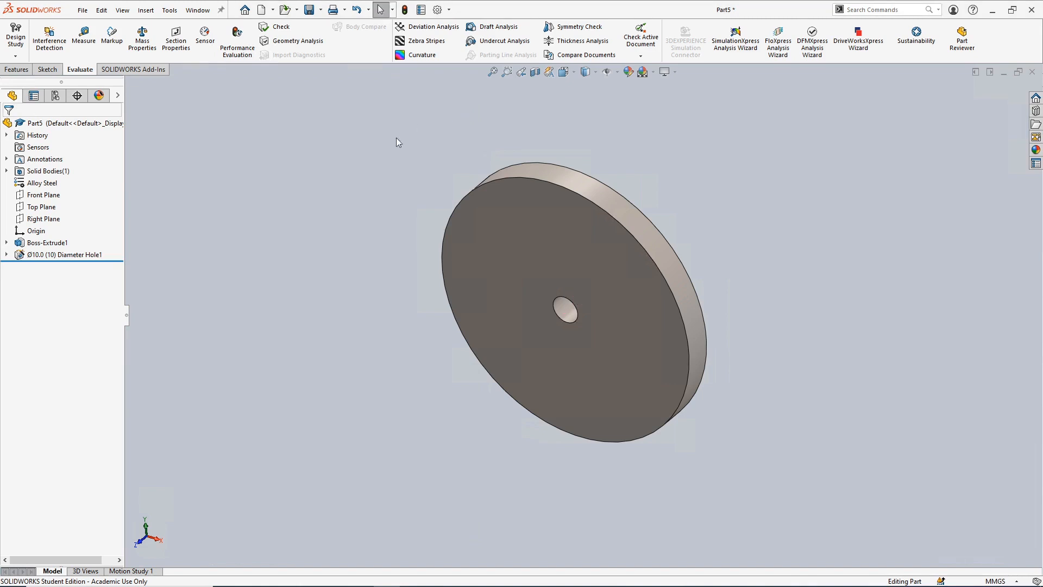
# Step: Start a sketch on the disc's front face and draw a circle about 16 mm in diameter, centred about 15 mm directly above the origin
pyautogui.click(563, 228)
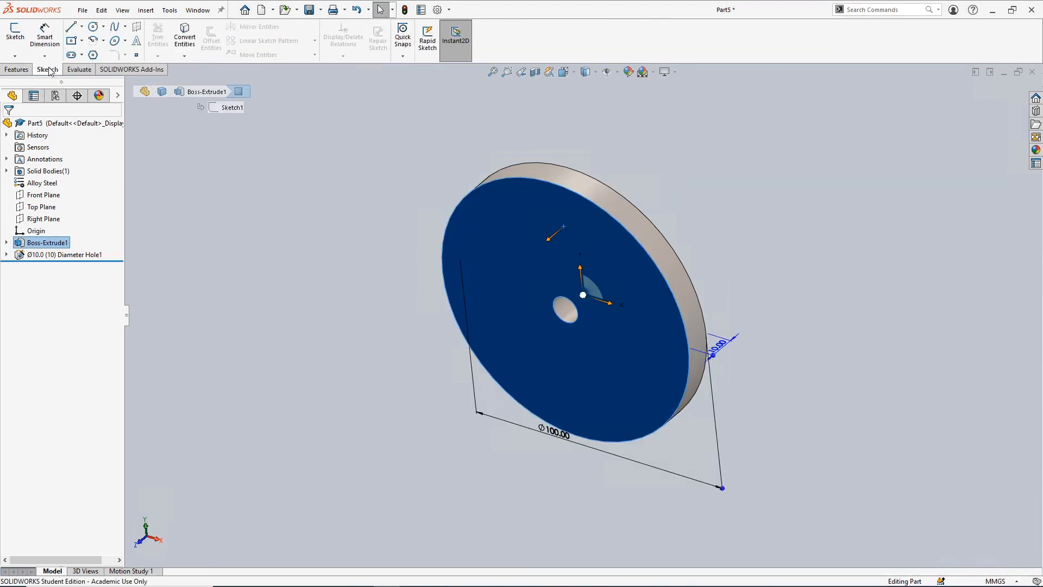
pyautogui.click(15, 33)
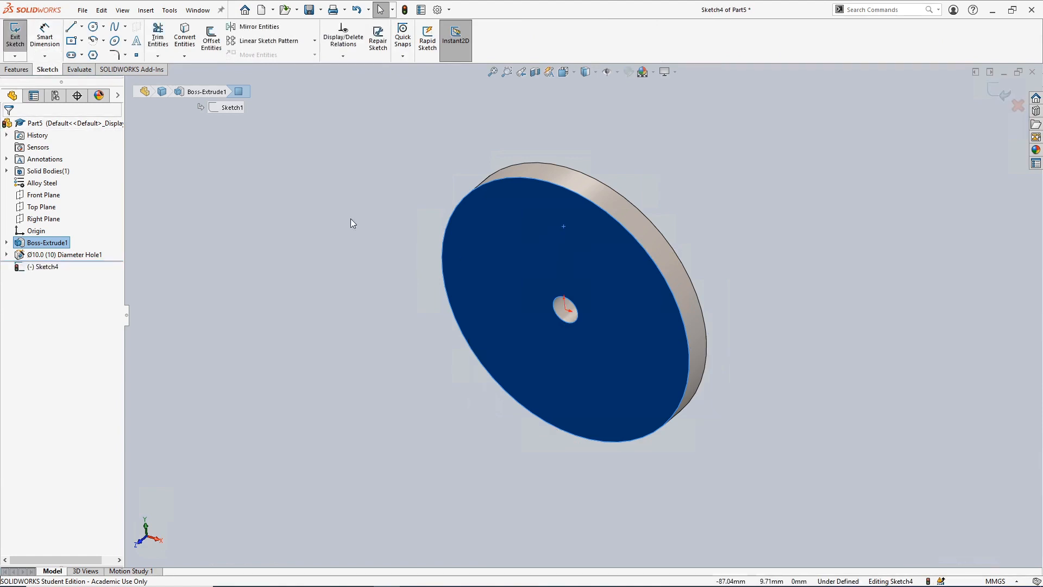
pyautogui.click(94, 26)
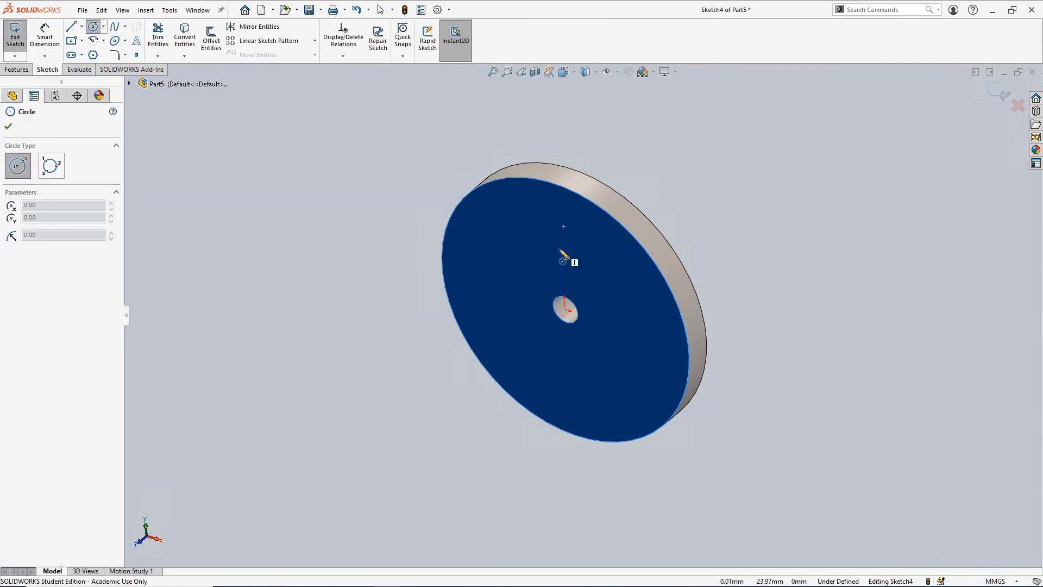
pyautogui.hotkey('ctrl', '8')
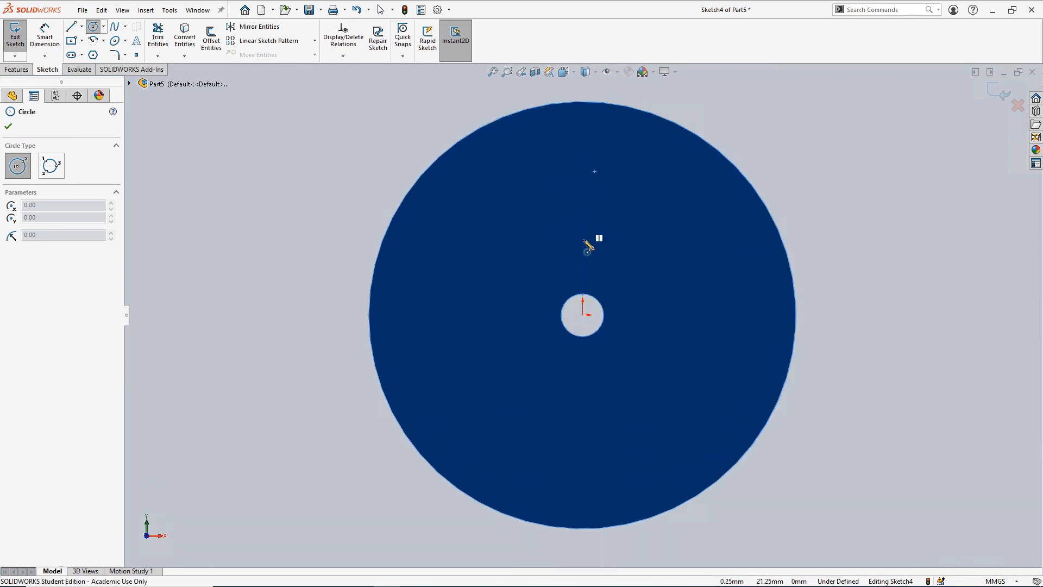
pyautogui.click(582, 251)
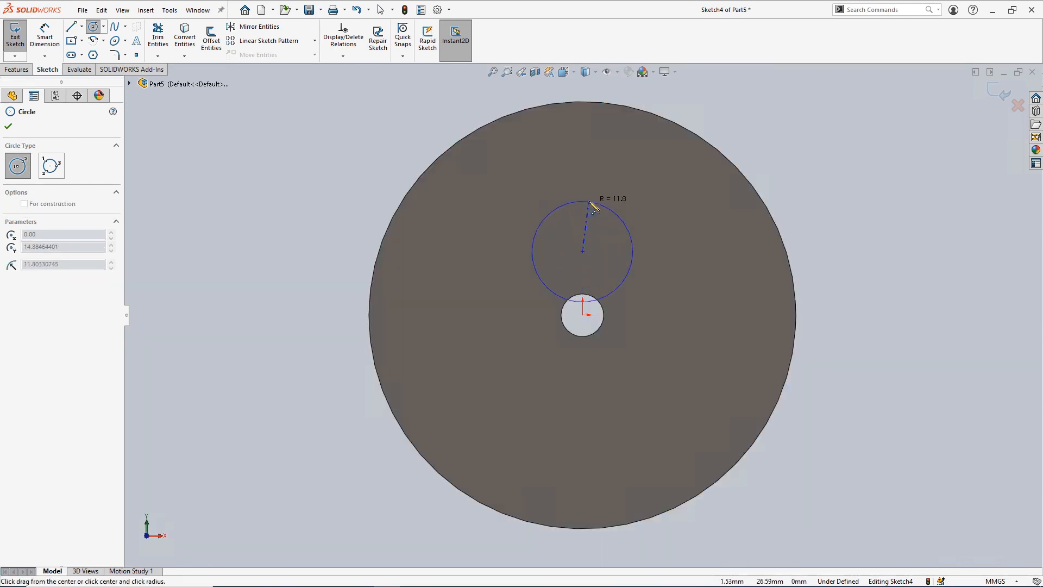
pyautogui.click(598, 223)
pyautogui.press('Escape')
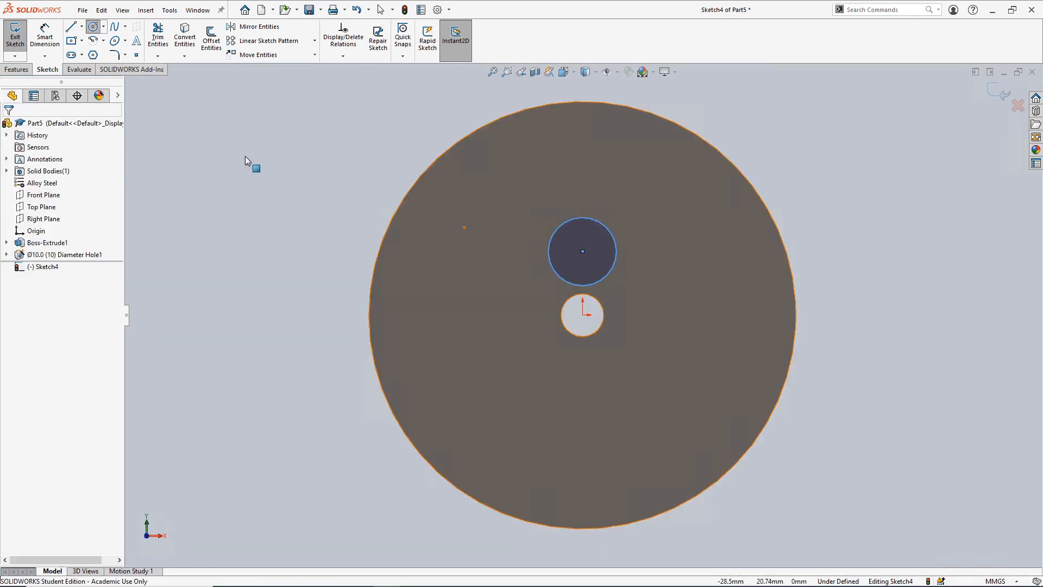
pyautogui.press('Escape')
# Step: Dimension the diameter of the new circle above the central hole as 15 mm
pyautogui.moveTo(290, 167); pyautogui.dragTo(247, 169, button='right')
pyautogui.click(39, 27)
pyautogui.click(40, 29)
pyautogui.click(574, 218)
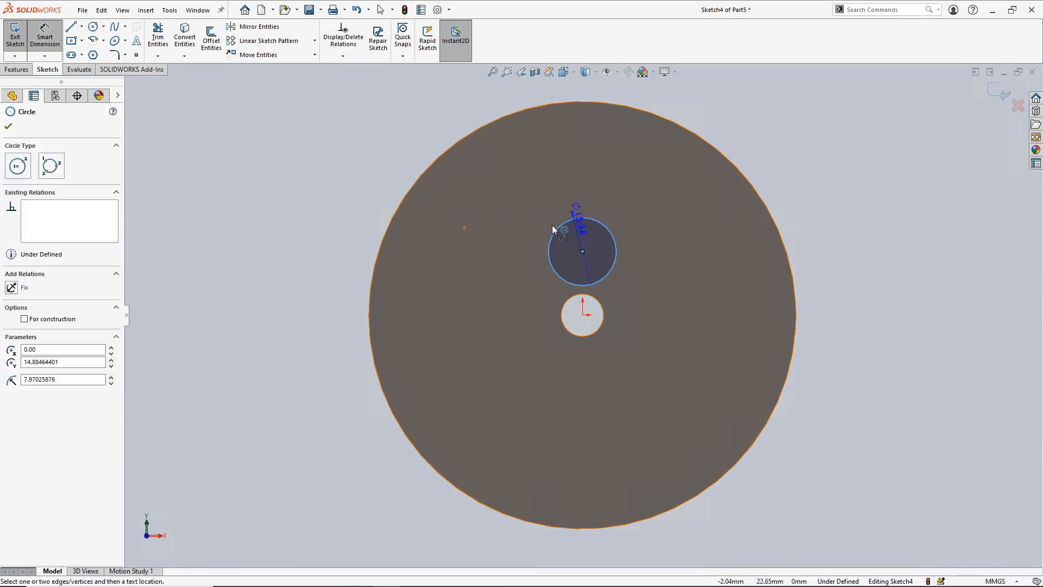
pyautogui.click(493, 252)
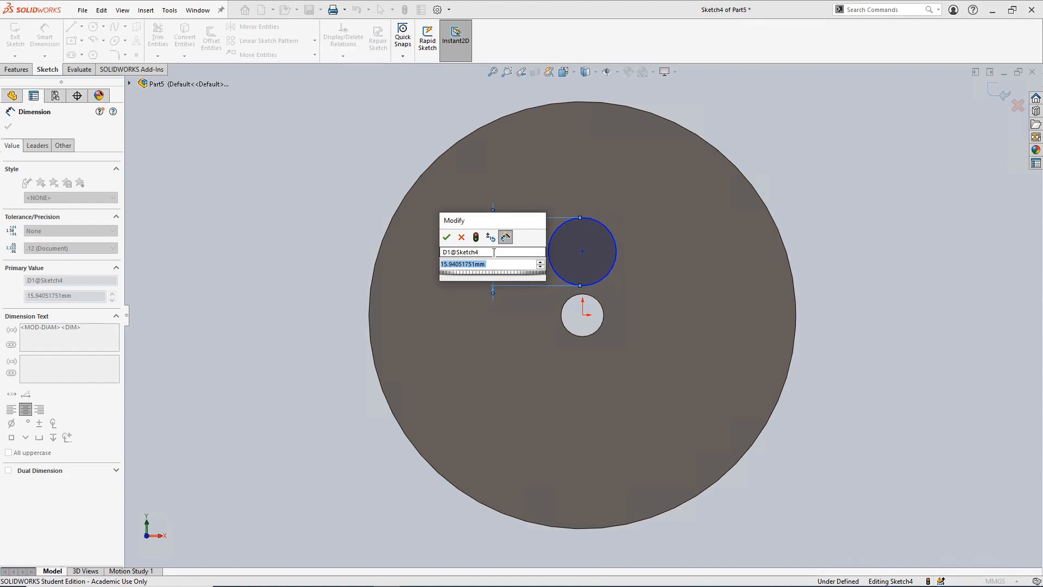
pyautogui.write('15')
pyautogui.press('Return')
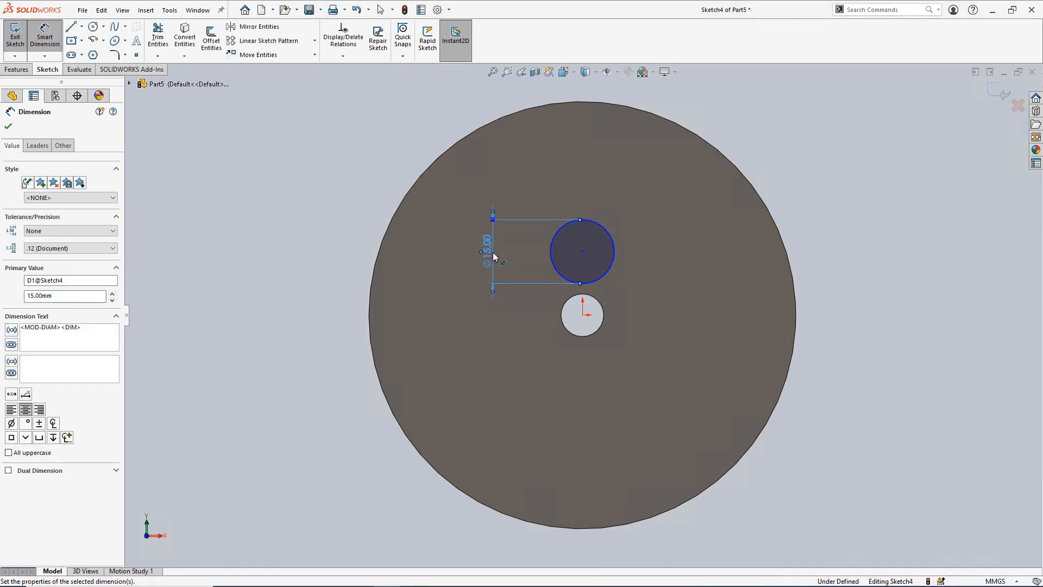
pyautogui.press('Escape')
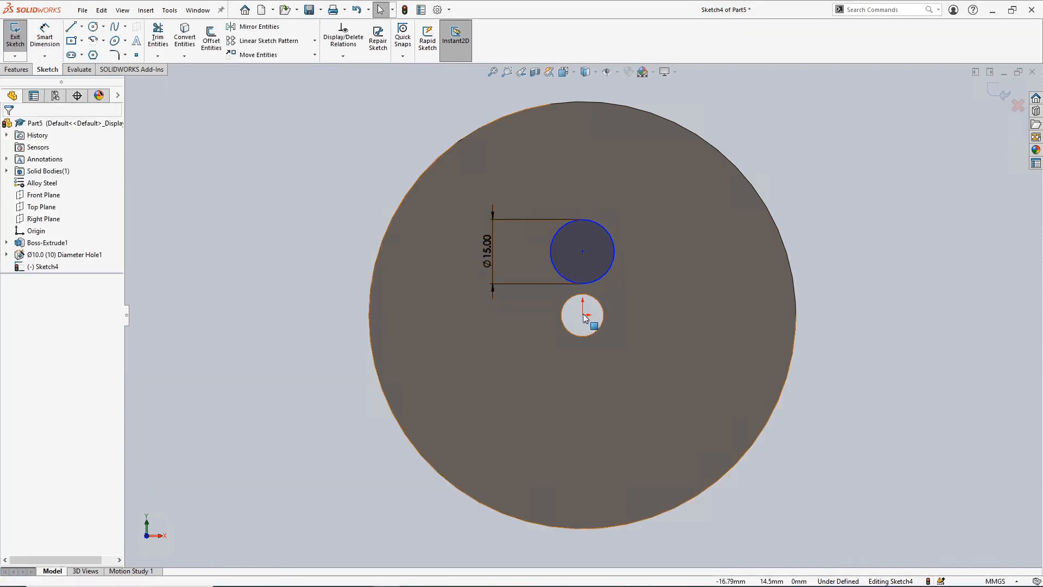
# Step: Draw a vertical construction centerline from the origin to the centre of the 15 mm circle
pyautogui.click(82, 26)
pyautogui.click(90, 49)
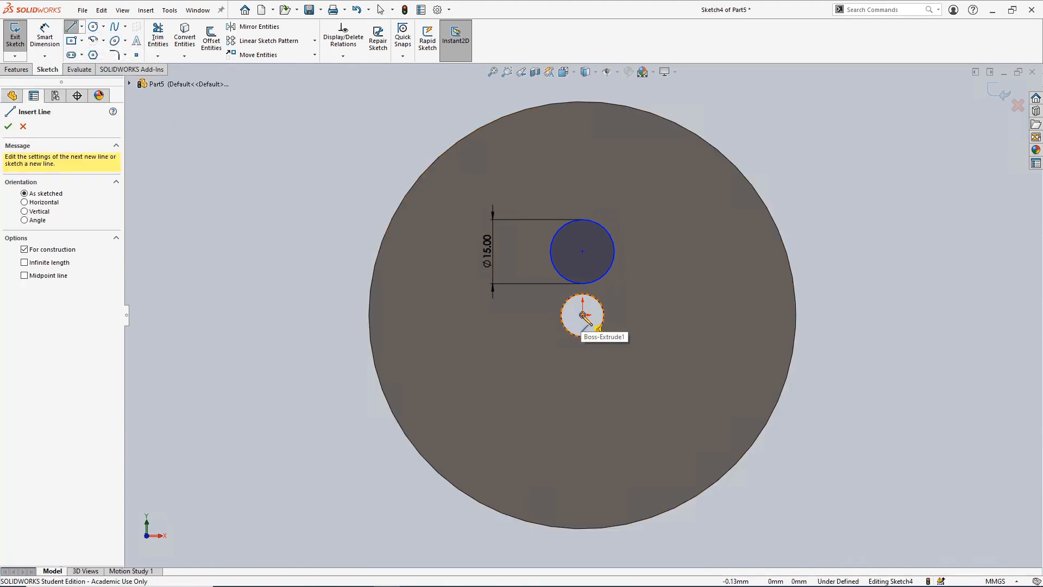
pyautogui.click(582, 314)
pyautogui.click(582, 251)
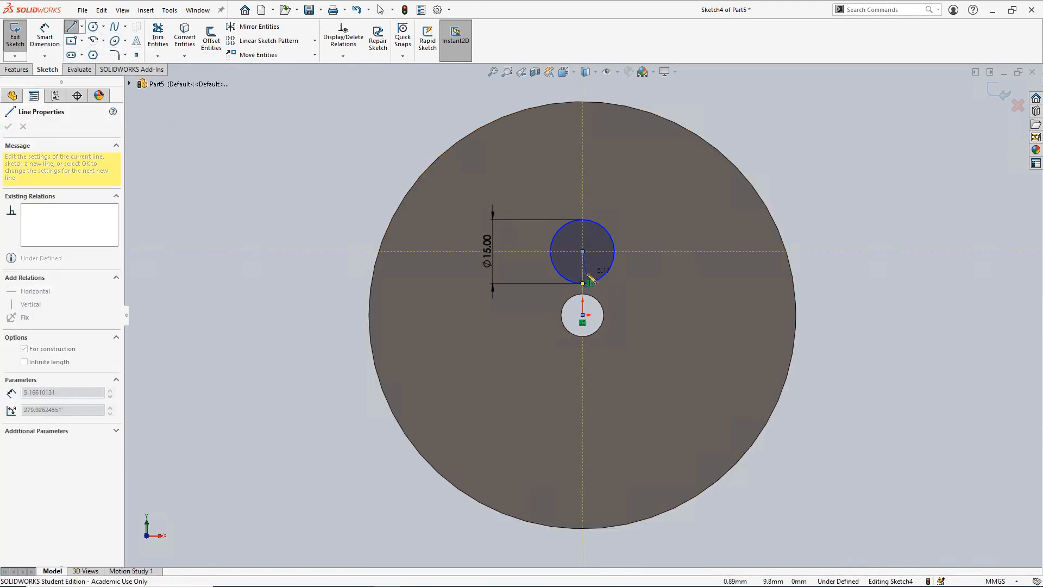
pyautogui.press('Escape')
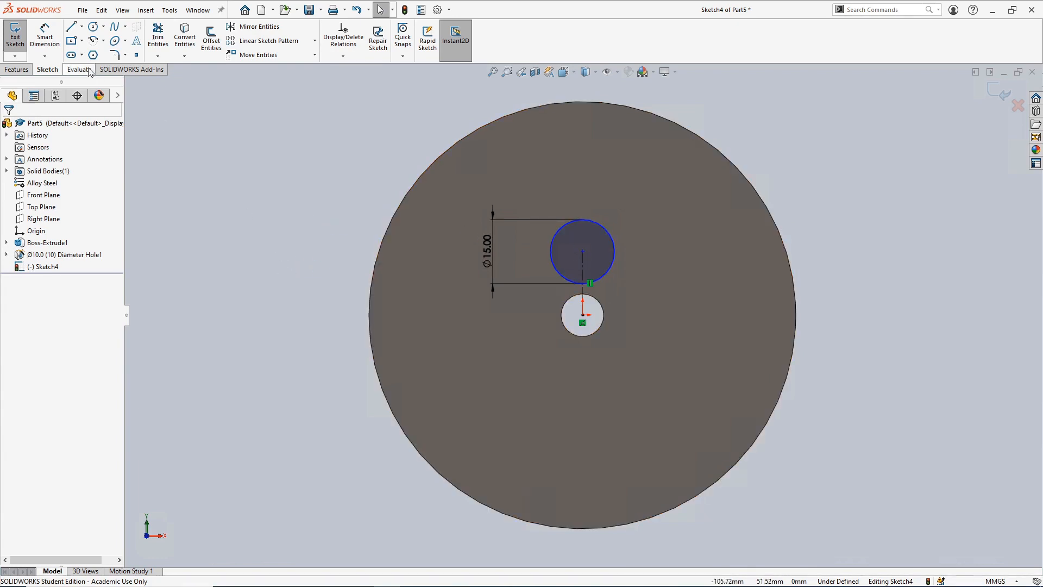
# Step: Dimension the construction centerline between the origin and the circle's centre to a length of 15 mm
pyautogui.click(45, 38)
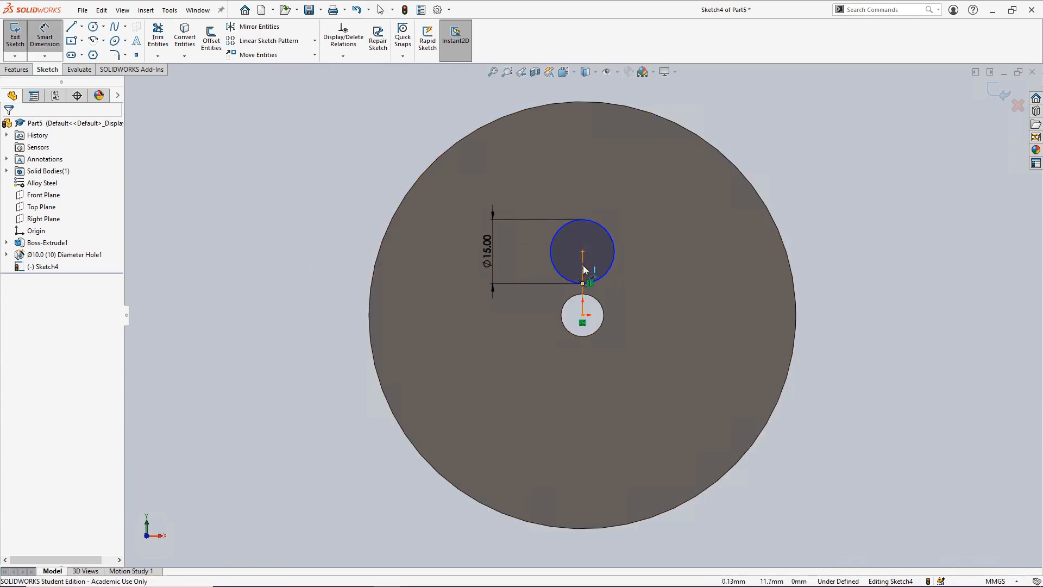
pyautogui.click(583, 265)
pyautogui.click(649, 279)
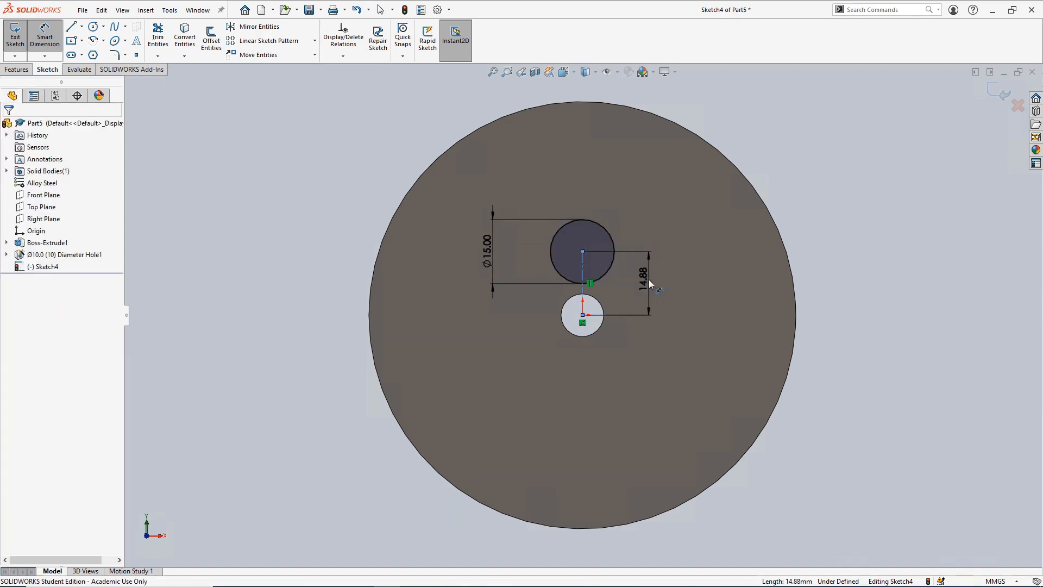
pyautogui.write('15')
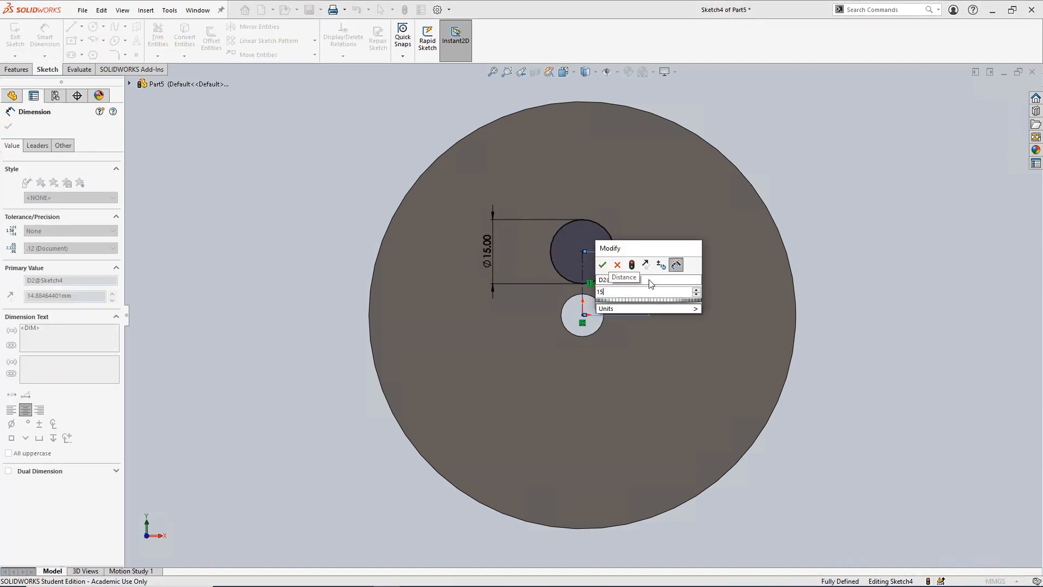
pyautogui.press('Return')
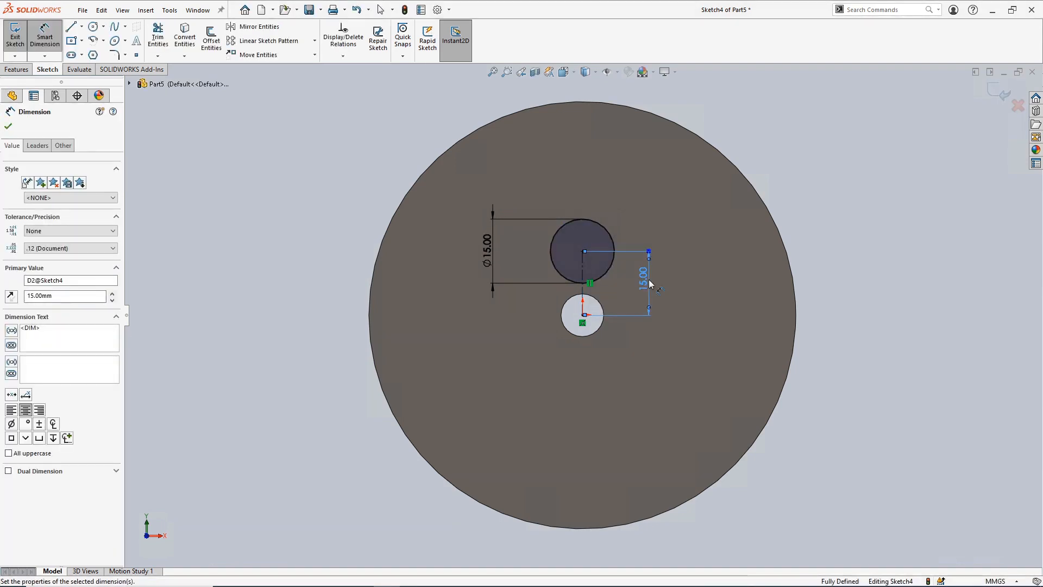
pyautogui.press('Escape')
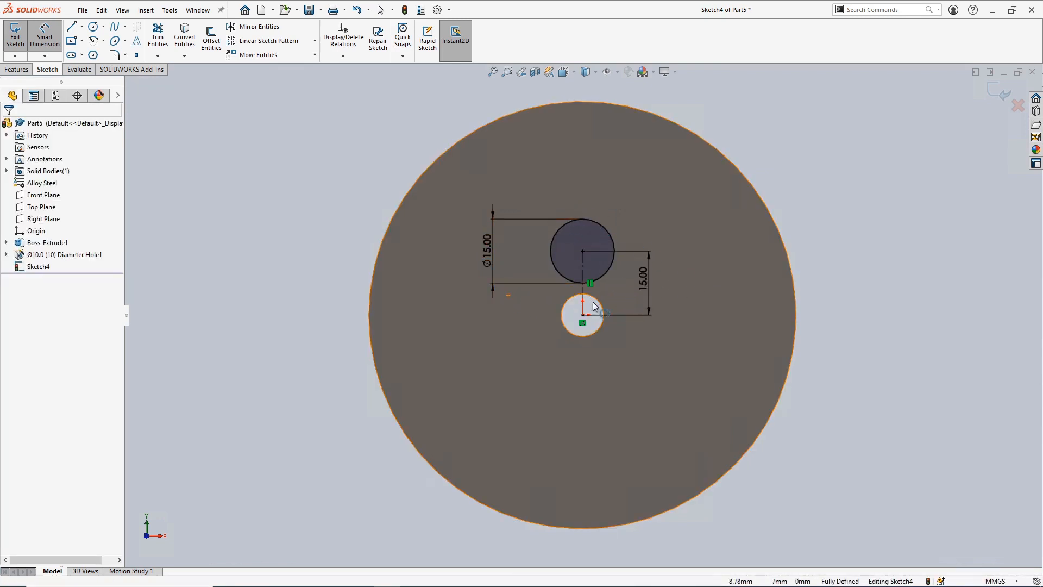
pyautogui.press('Escape')
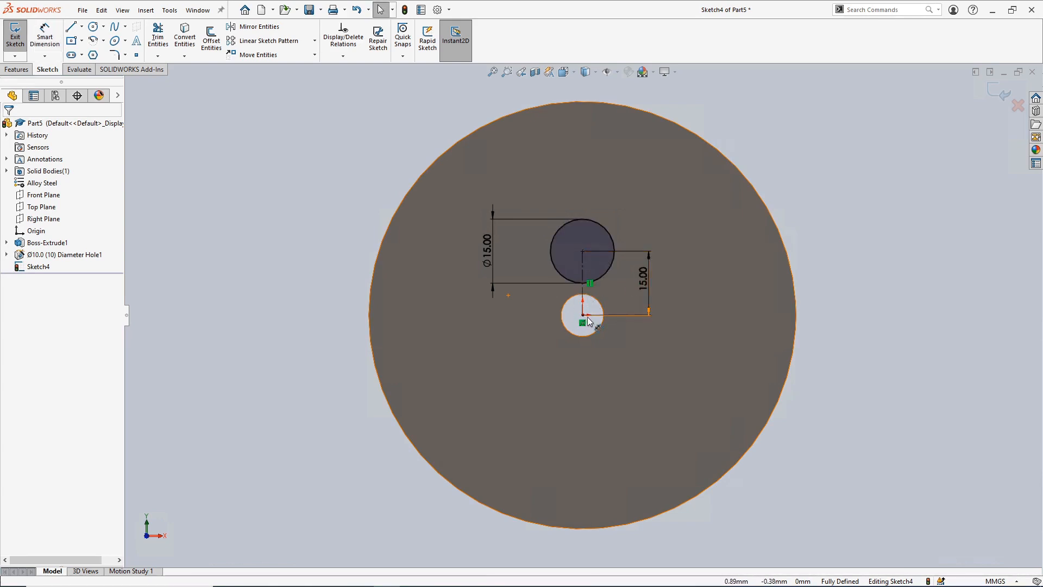
# Step: Cut the 15 mm circle through the disc with an Extruded Cut using the Through All end condition
pyautogui.click(24, 73)
pyautogui.click(162, 37)
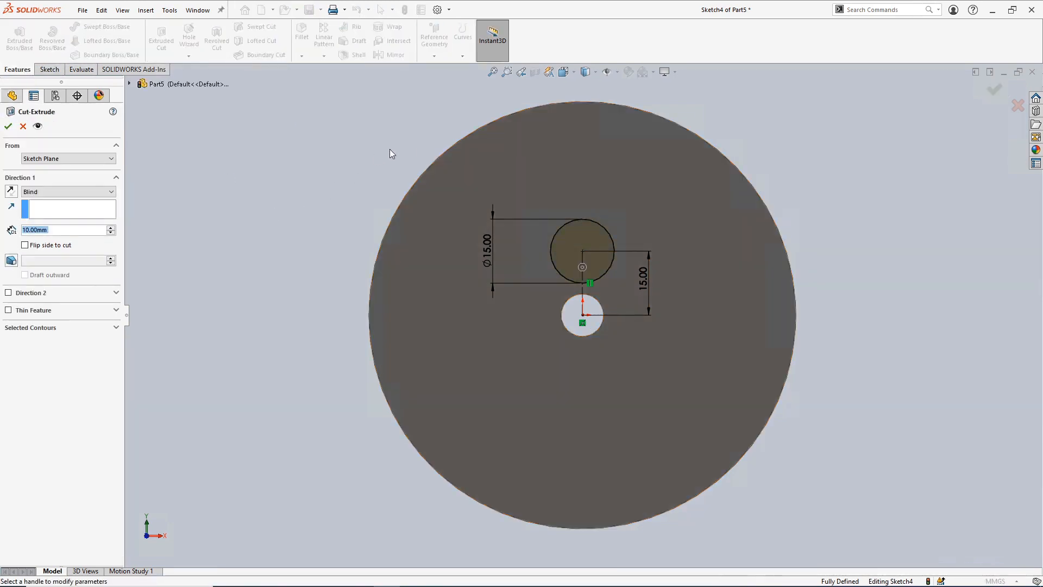
pyautogui.click(92, 191)
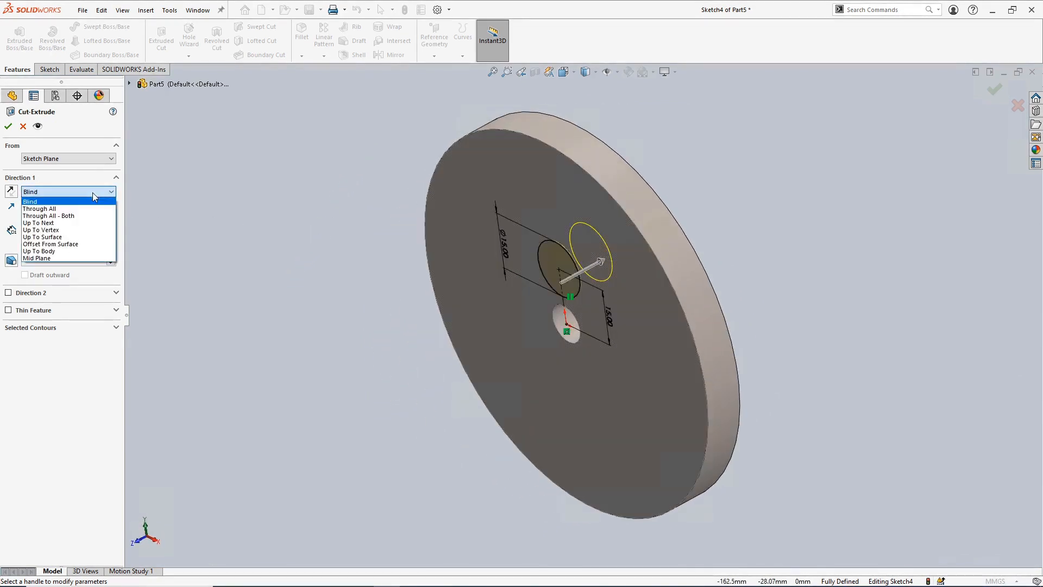
pyautogui.click(77, 201)
pyautogui.click(9, 126)
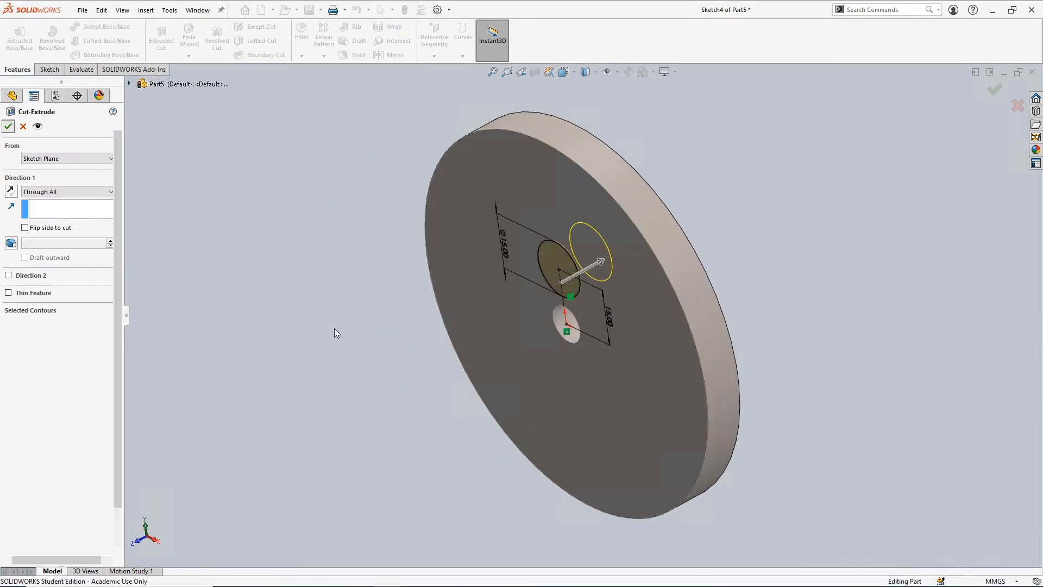
pyautogui.moveTo(407, 288); pyautogui.dragTo(365, 314, button='middle')
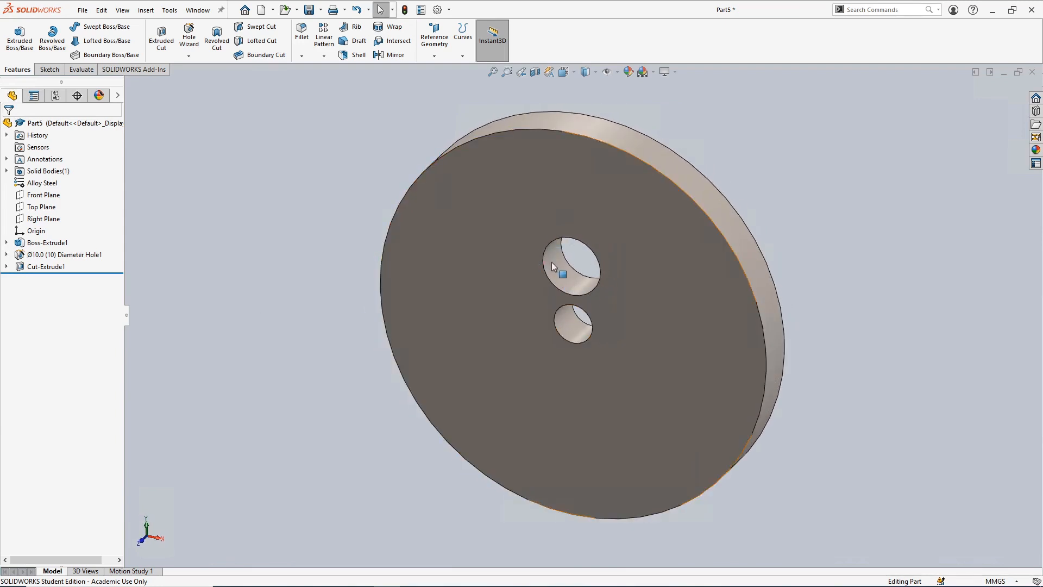
# Step: Set up a Circular Pattern of the 15 mm cut-extrude hole, using the disc's outer cylindrical face as the pattern direction
pyautogui.click(83, 70)
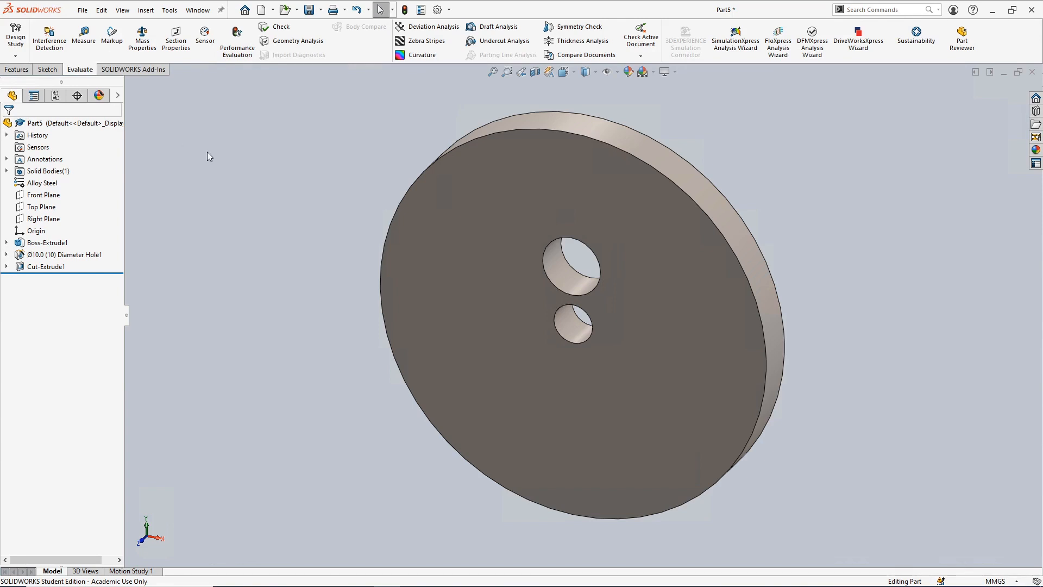
pyautogui.click(17, 70)
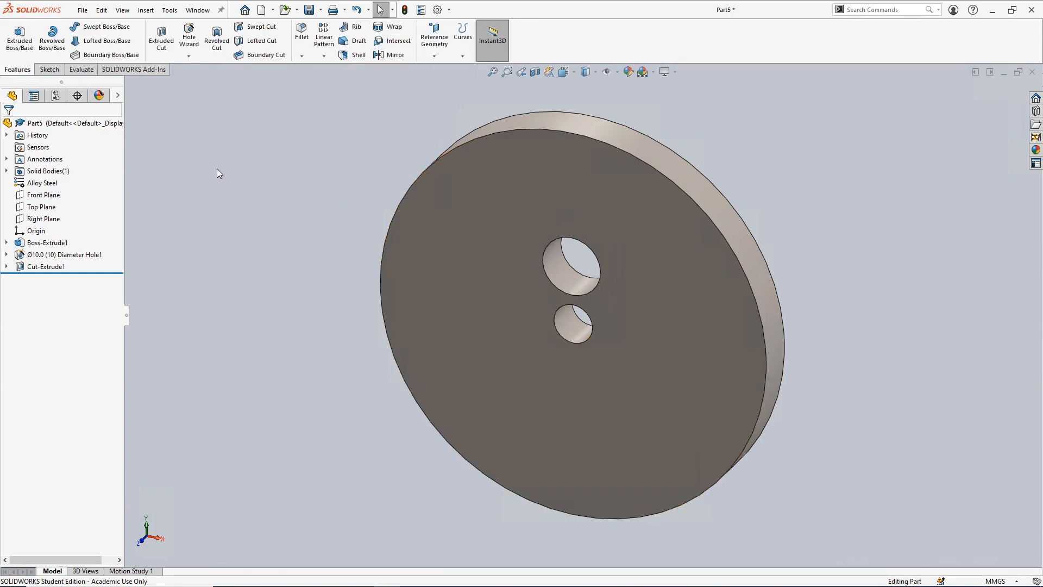
pyautogui.click(324, 56)
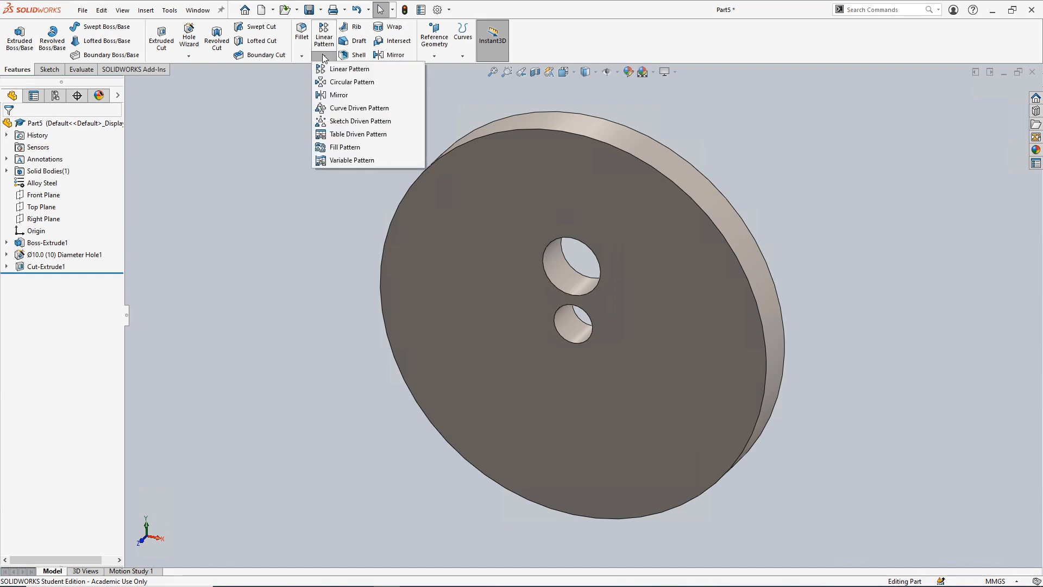
pyautogui.click(351, 82)
pyautogui.click(75, 159)
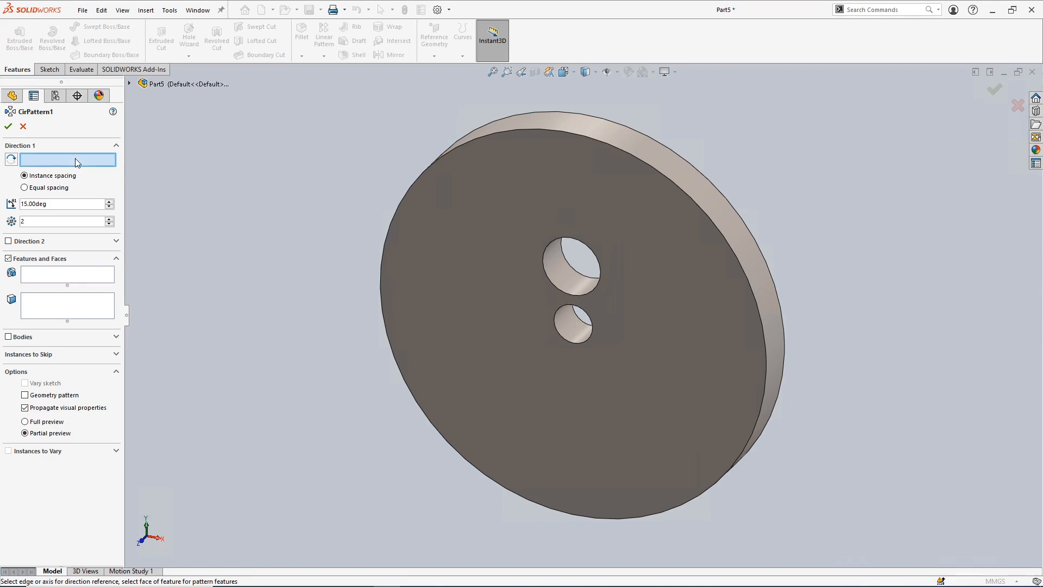
pyautogui.click(605, 132)
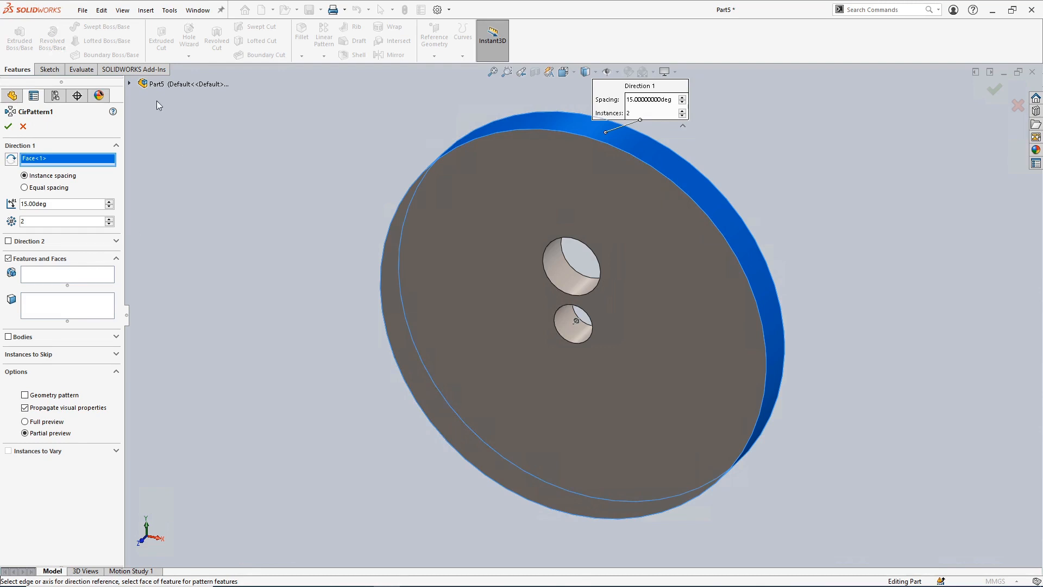
pyautogui.click(129, 84)
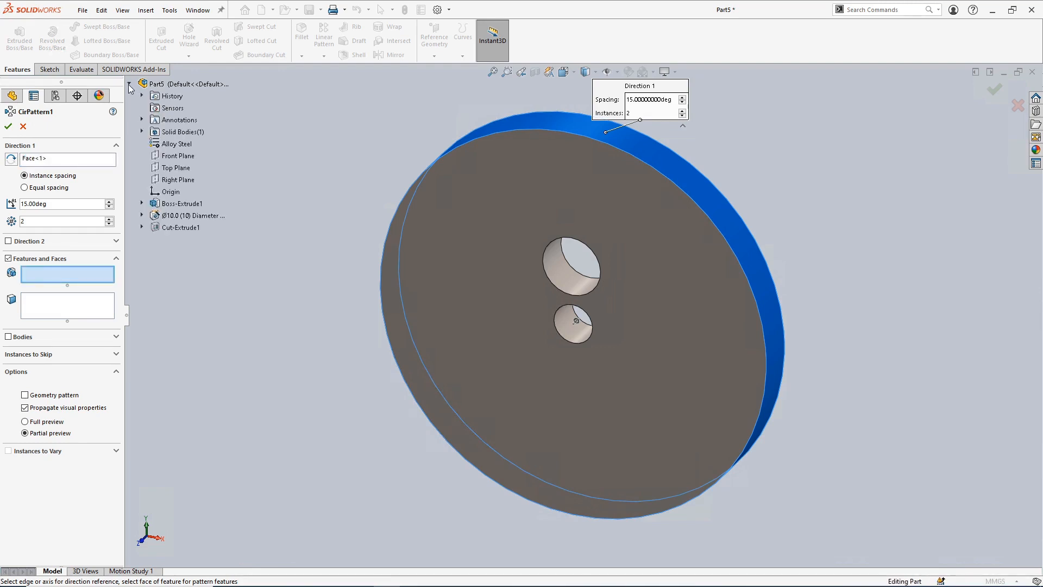
pyautogui.click(178, 227)
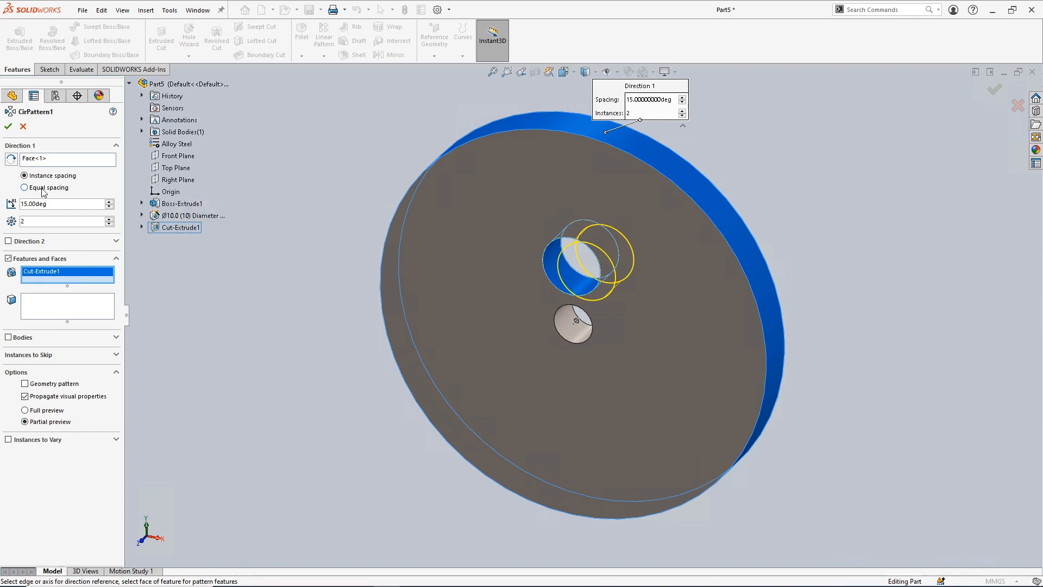
# Step: Give the circular pattern equal spacing over 360° with 4 instances and create it
pyautogui.click(25, 188)
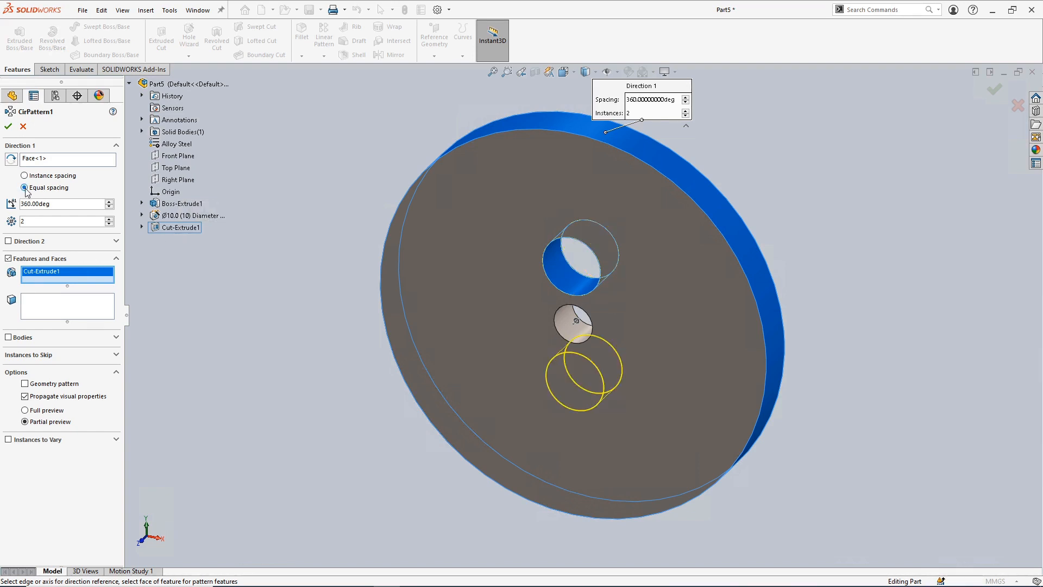
pyautogui.click(109, 218)
pyautogui.click(109, 218)
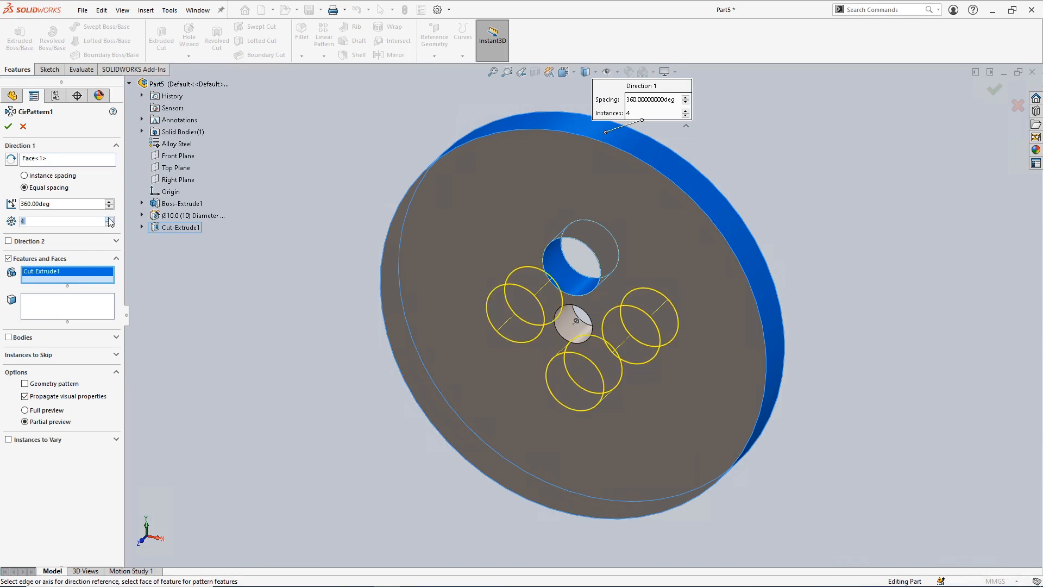
pyautogui.click(9, 129)
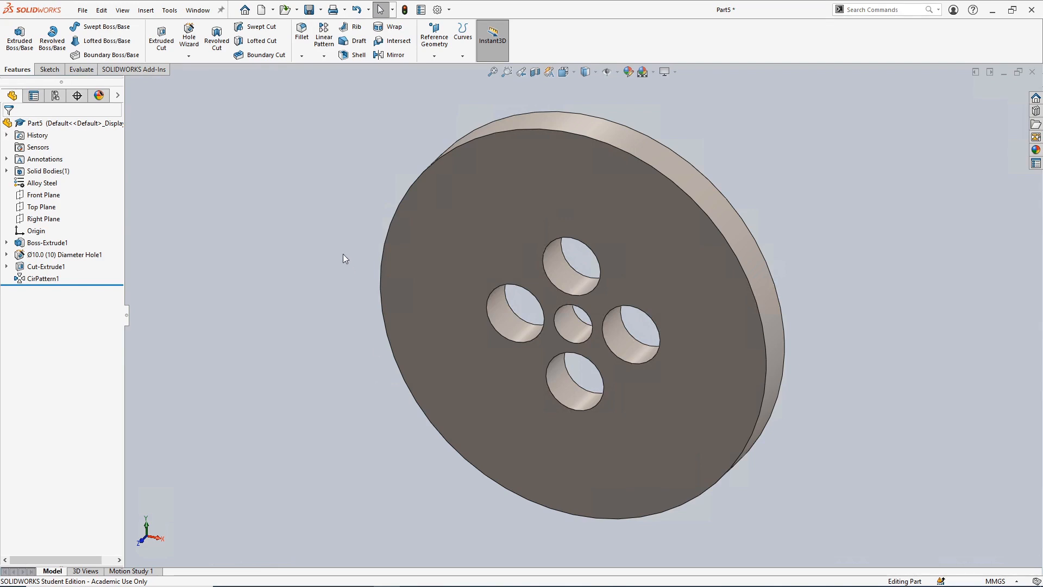
# Step: Evaluate the mass properties of the disc with the four patterned holes and examine its mass and moments of inertia
pyautogui.click(82, 70)
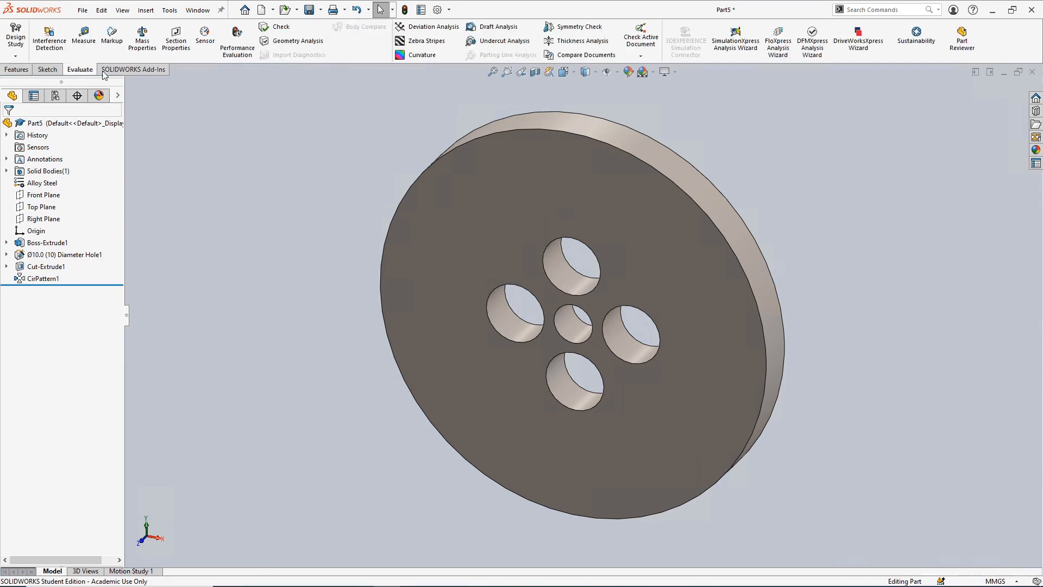
pyautogui.click(144, 52)
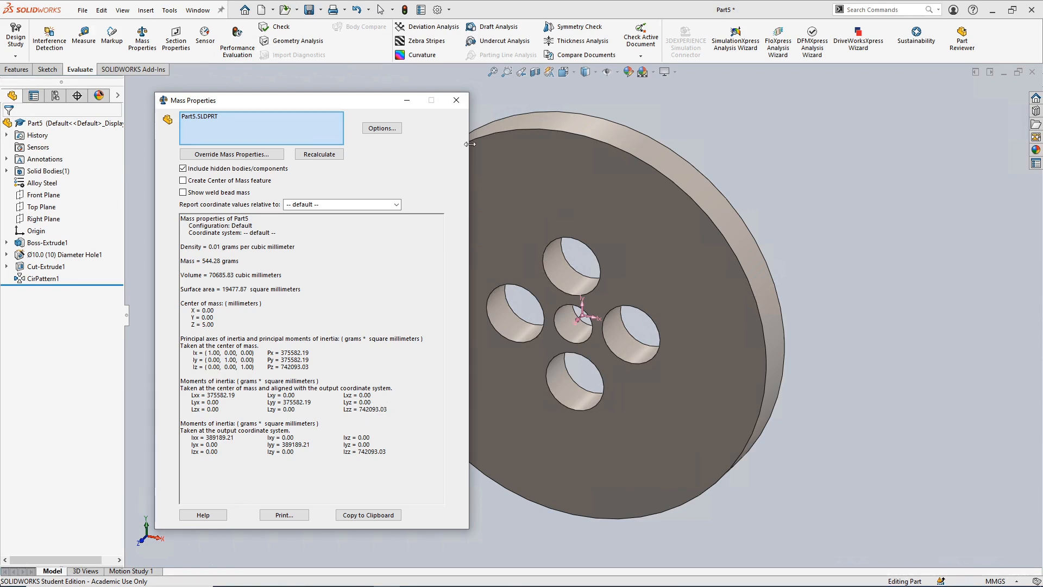
# Step: Evaluate the mass properties of the disc again and examine its mass and moments of inertia
pyautogui.click(456, 100)
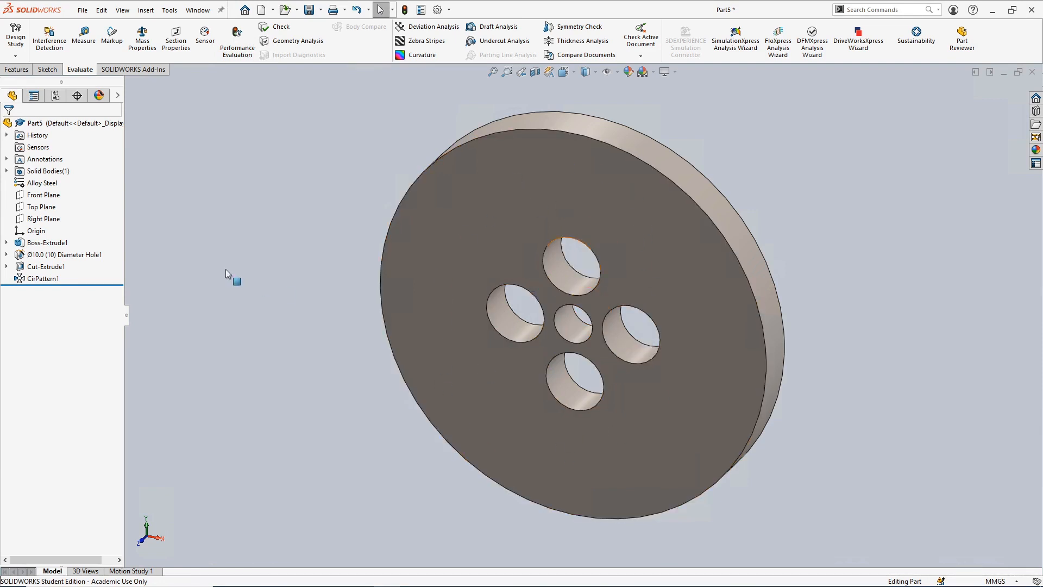
pyautogui.click(135, 44)
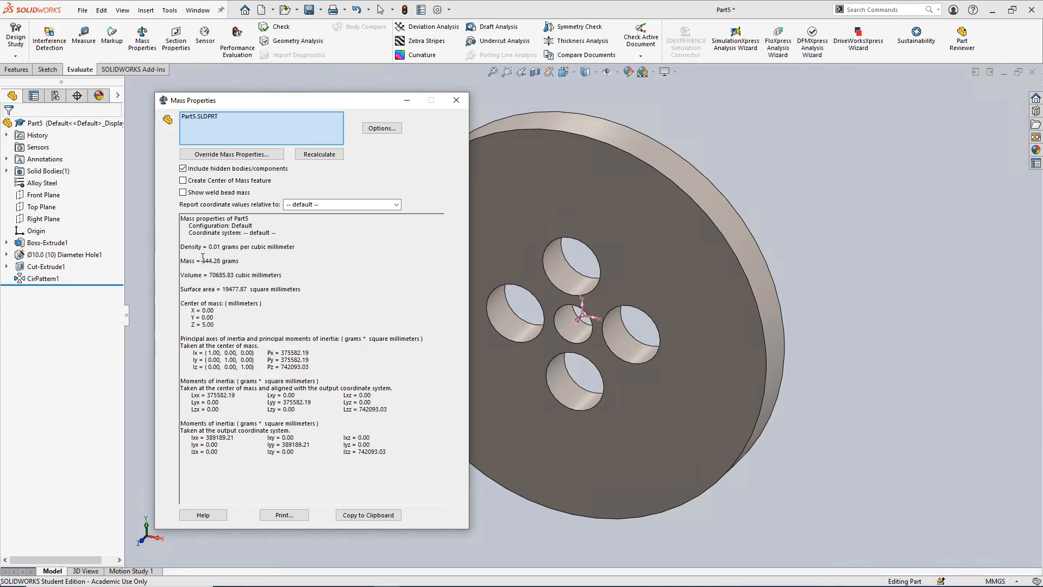
pyautogui.click(452, 102)
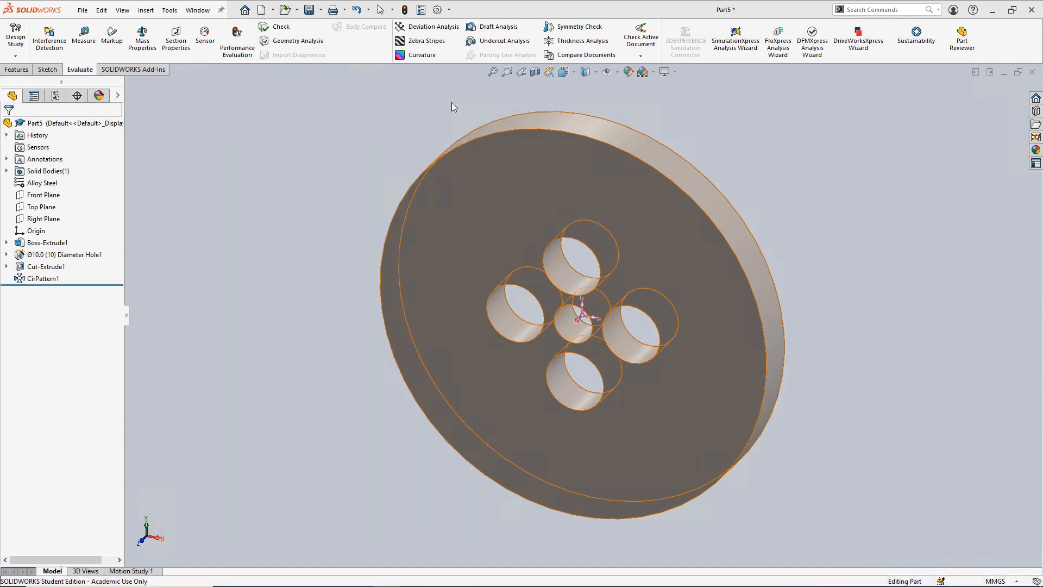
# Step: Edit the 15 mm hole's sketch to set its distance from the disc centre to 25 mm, and examine the updated mass properties
pyautogui.click(7, 266)
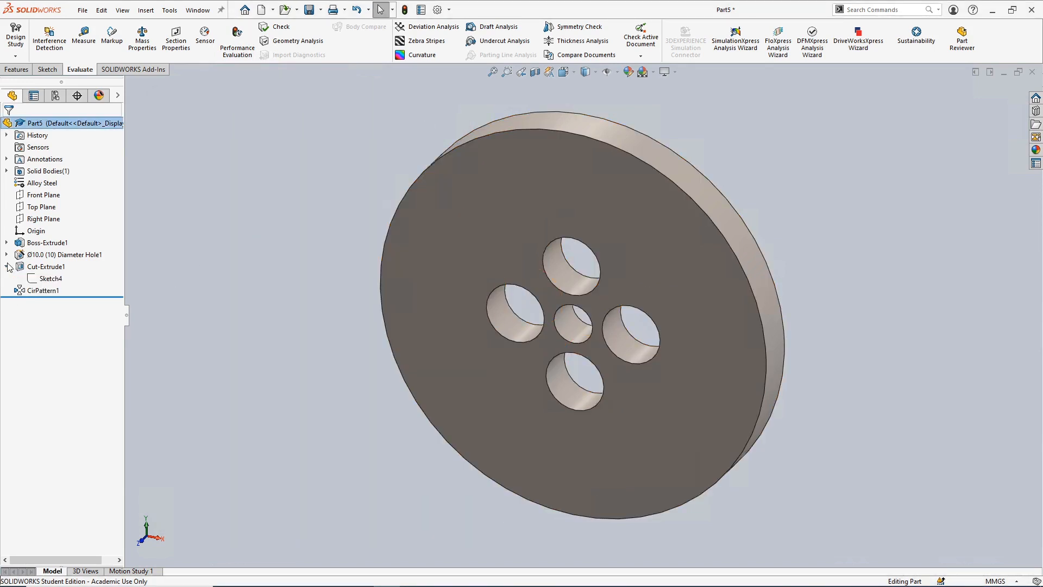
pyautogui.click(59, 277)
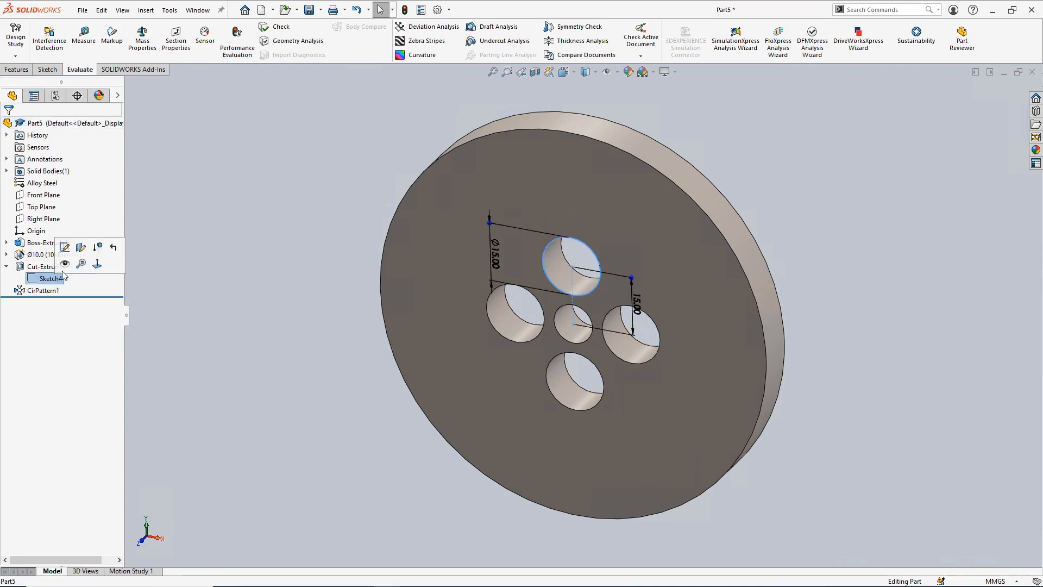
pyautogui.click(64, 248)
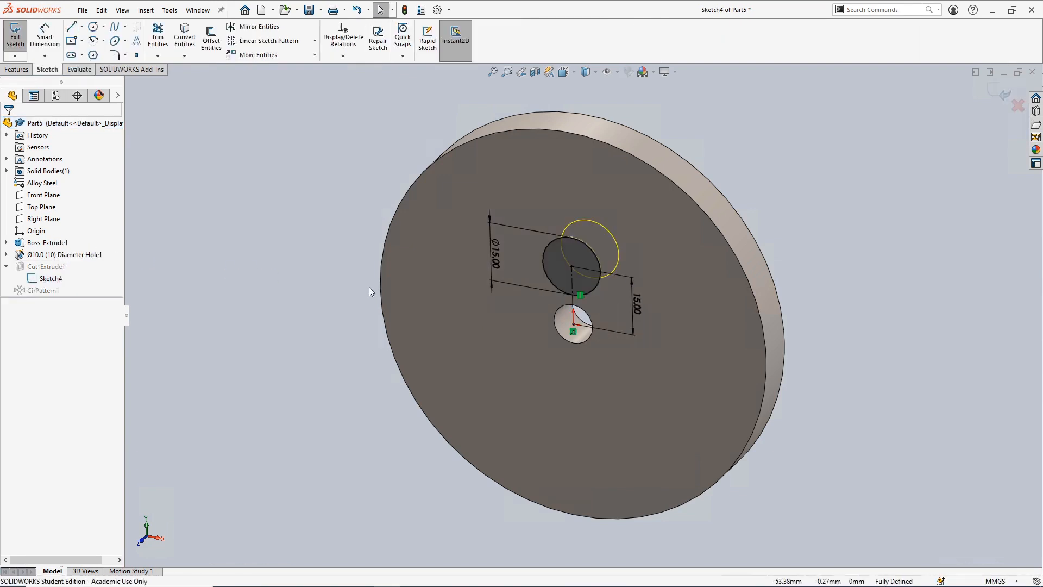
pyautogui.click(637, 305)
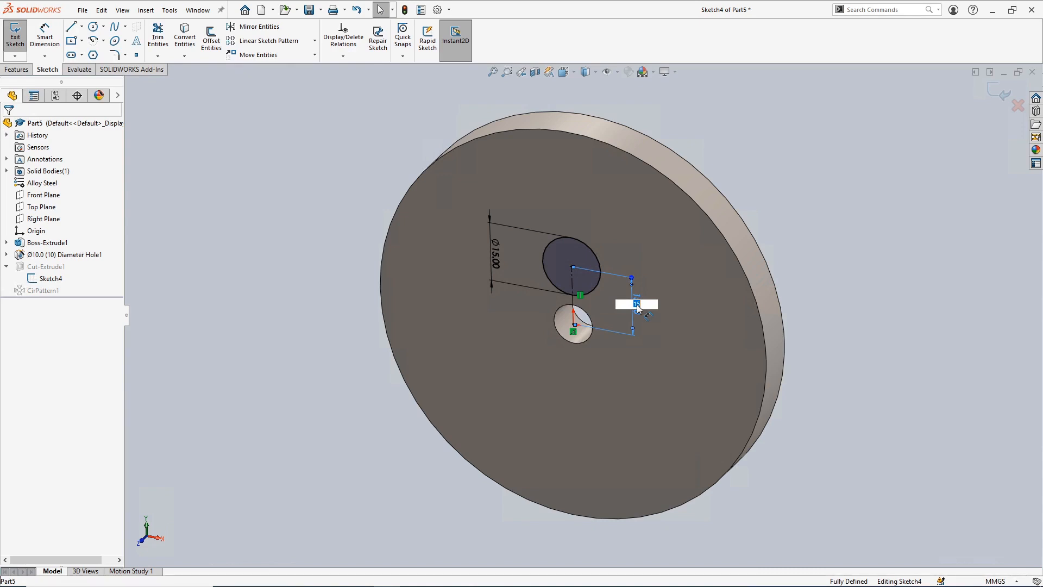
pyautogui.press('Return')
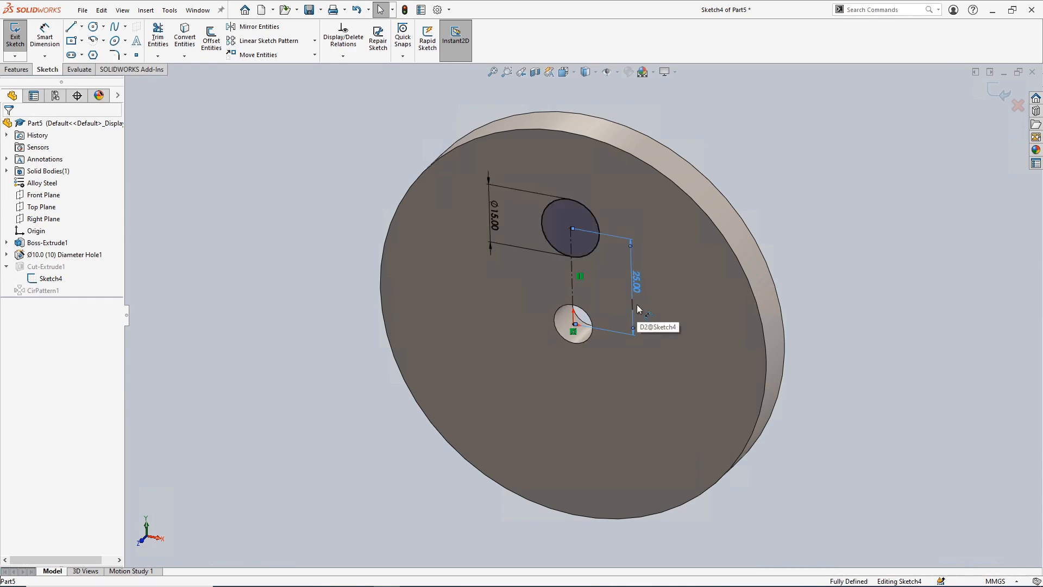
pyautogui.click(825, 168)
pyautogui.click(1000, 92)
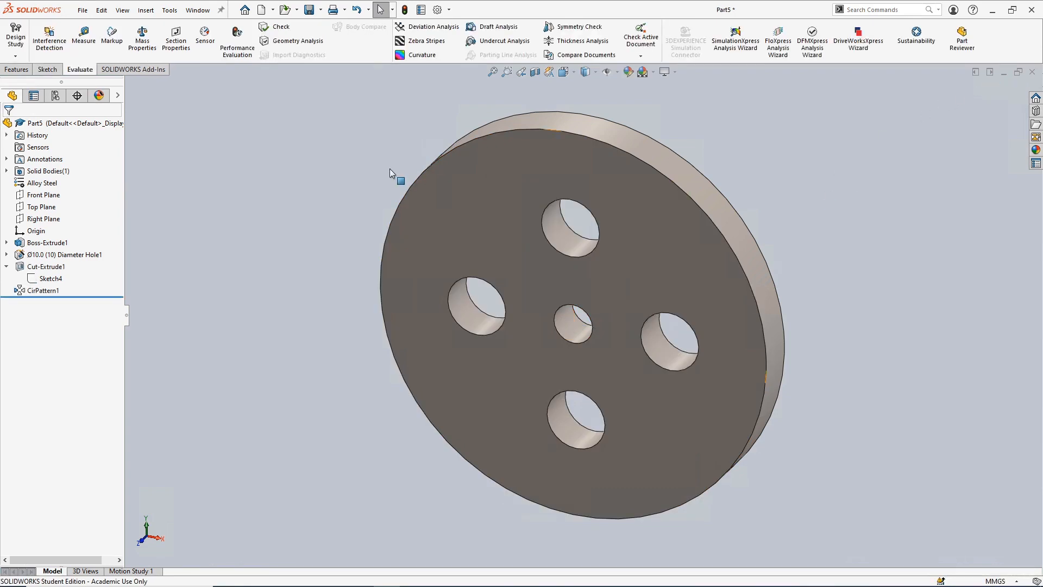
pyautogui.click(147, 48)
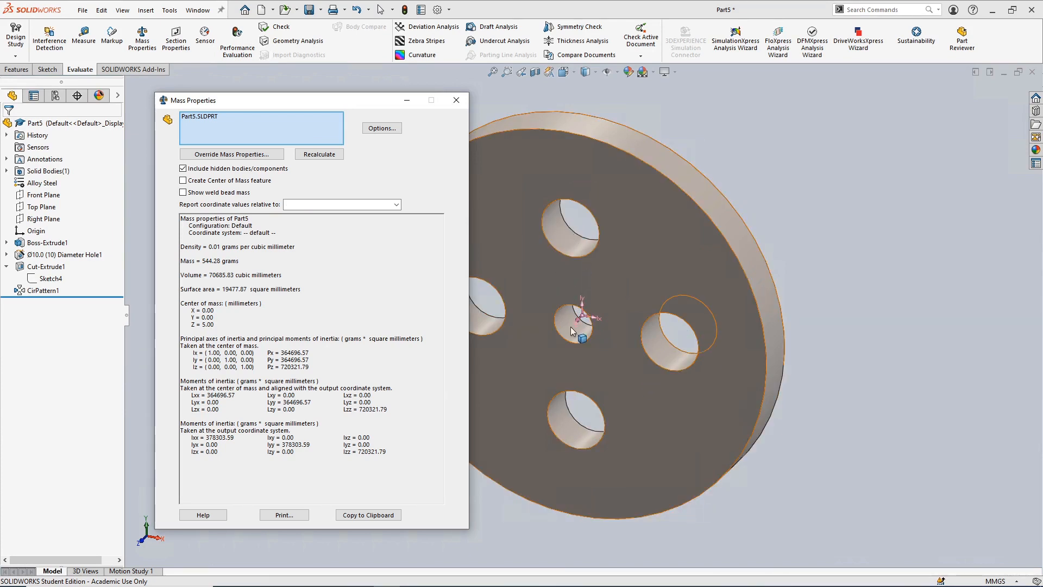
pyautogui.click(455, 101)
# Step: Set the 15 mm hole's distance from the disc centre to 35 mm in its sketch, and evaluate the disc's mass properties again
pyautogui.click(51, 278)
pyautogui.click(61, 242)
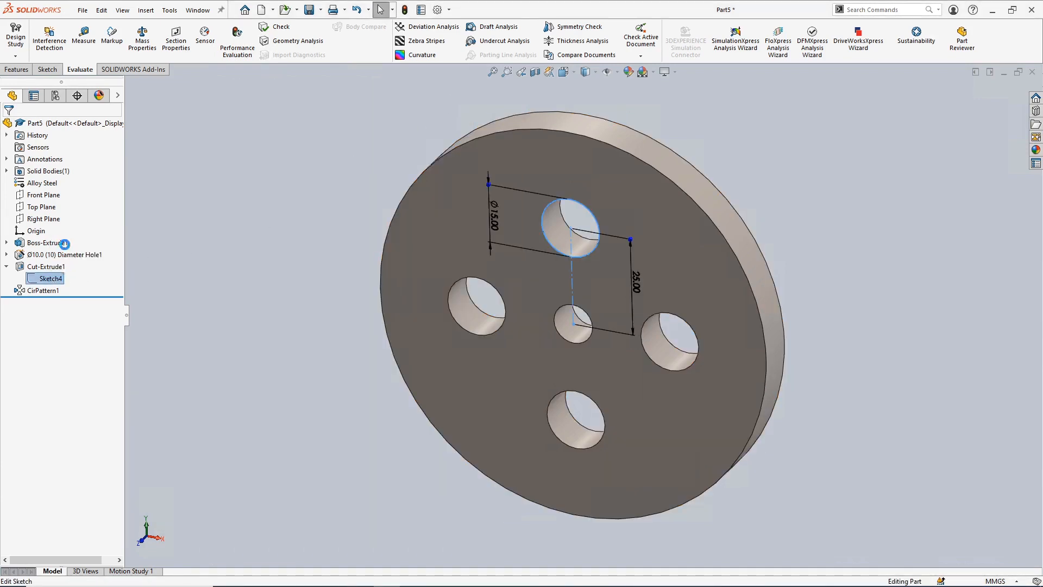
pyautogui.doubleClick(635, 281)
pyautogui.write('35')
pyautogui.press('Return')
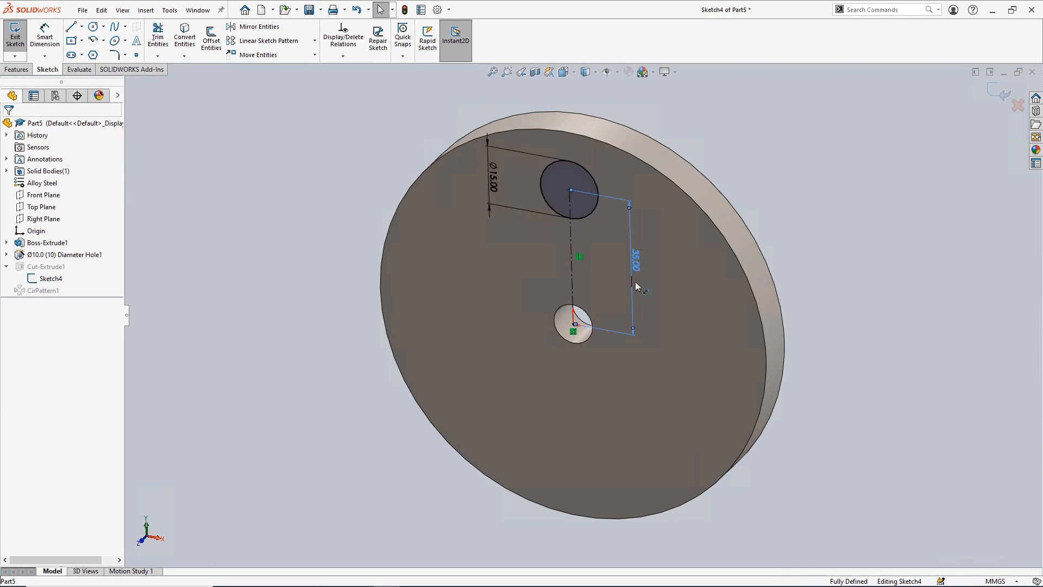
pyautogui.click(1001, 99)
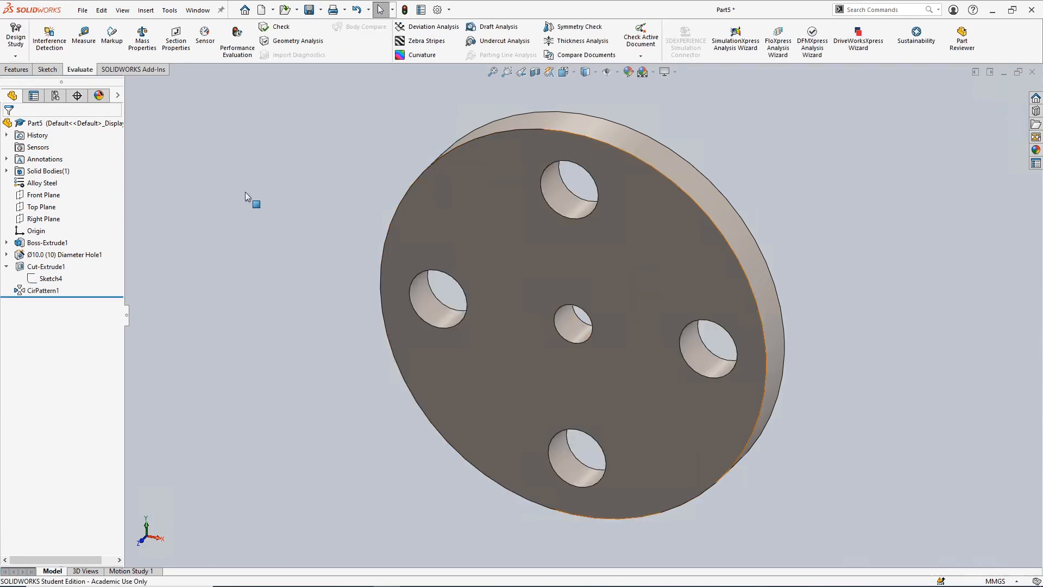
pyautogui.click(142, 44)
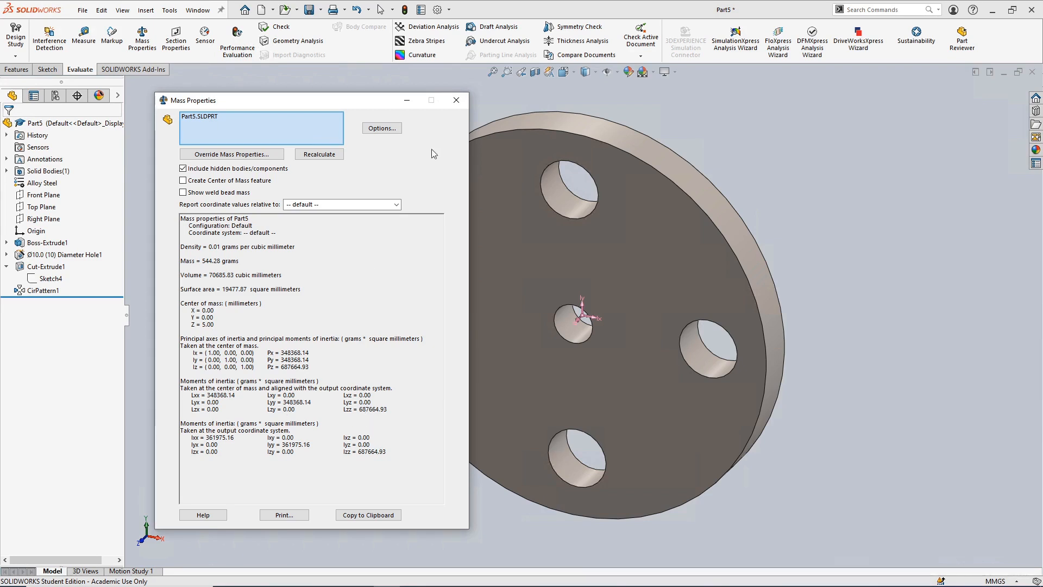
pyautogui.click(456, 100)
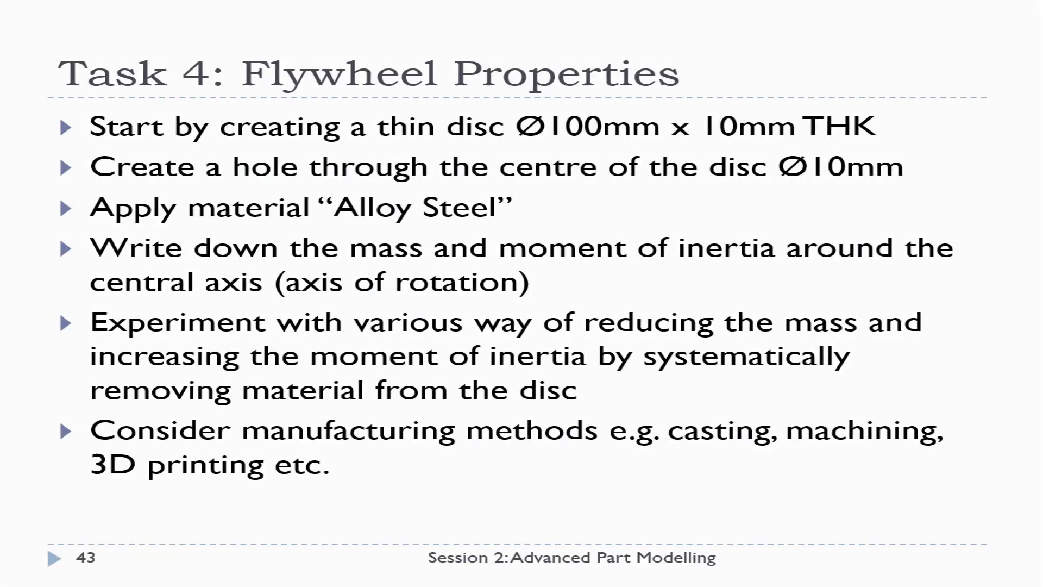
pyautogui.press('Right')
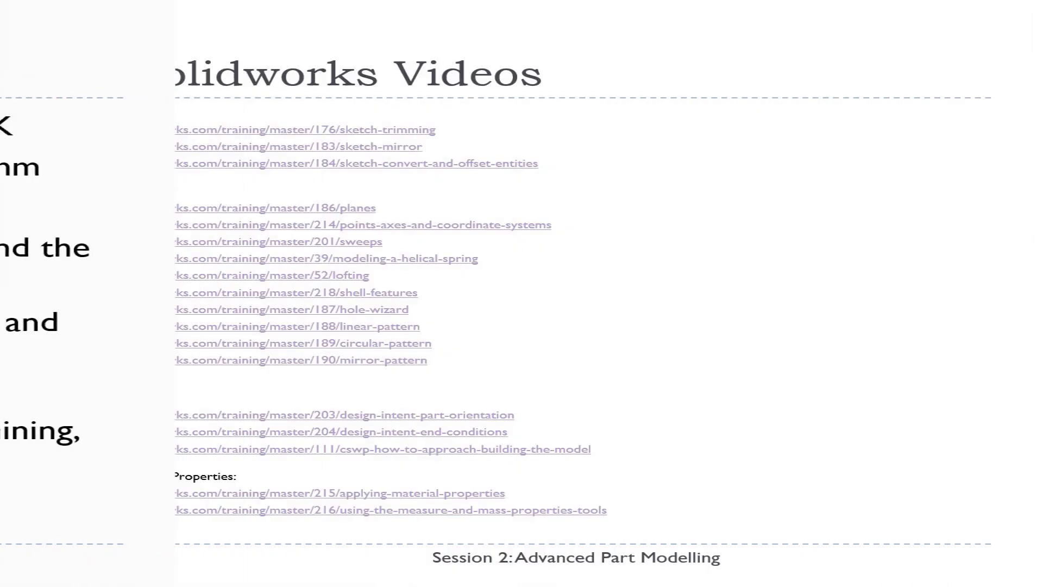